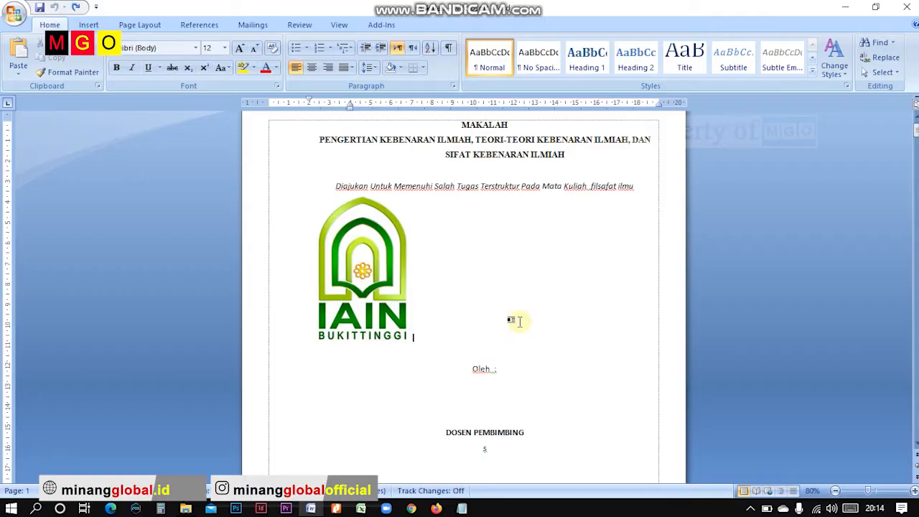
Set custom page margins of Top 4 cm, Left 4 cm, Bottom 3 cm and Right 3 cm
{"action": "scroll", "coordinate": [476, 268], "scroll_direction": "down", "scroll_amount": 5}
{"action": "scroll", "coordinate": [475, 271], "scroll_direction": "up", "scroll_amount": 6}
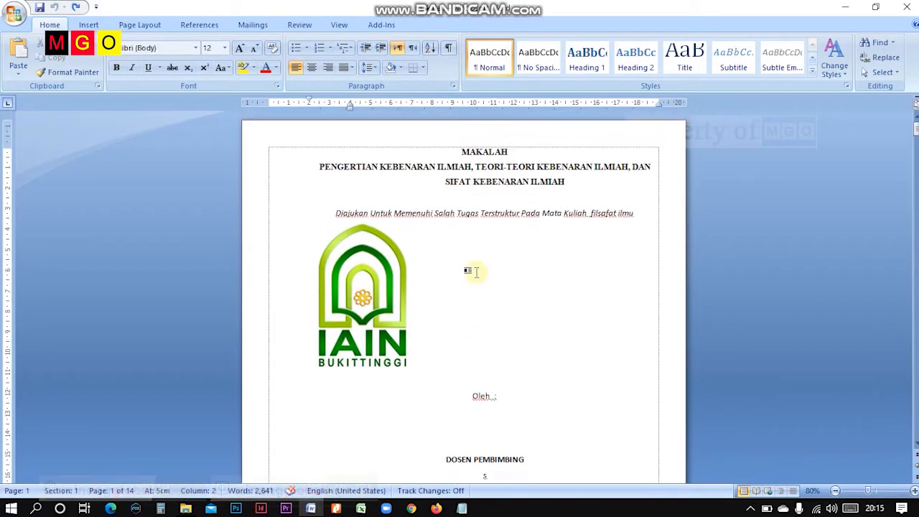
{"action": "scroll", "coordinate": [476, 271], "scroll_direction": "down", "scroll_amount": 3}
{"action": "scroll", "coordinate": [475, 271], "scroll_direction": "up", "scroll_amount": 3}
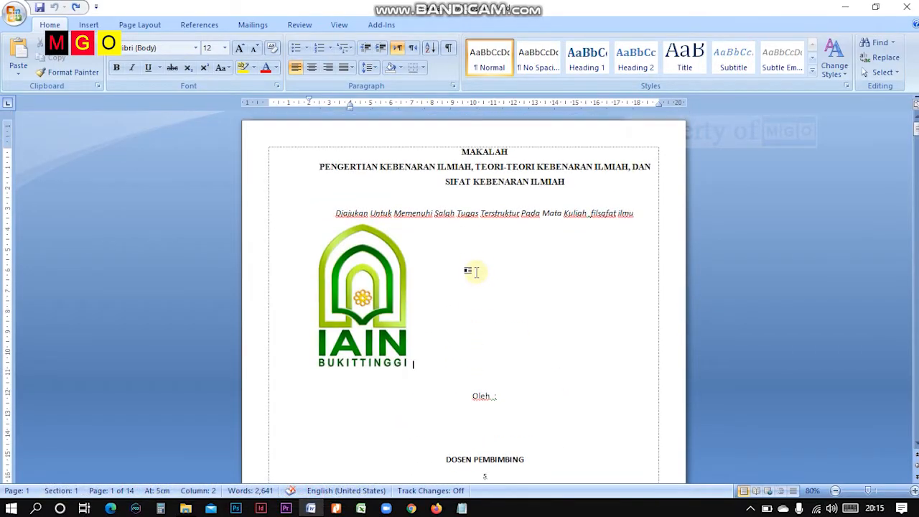
{"action": "scroll", "coordinate": [475, 272], "scroll_direction": "down", "scroll_amount": 20}
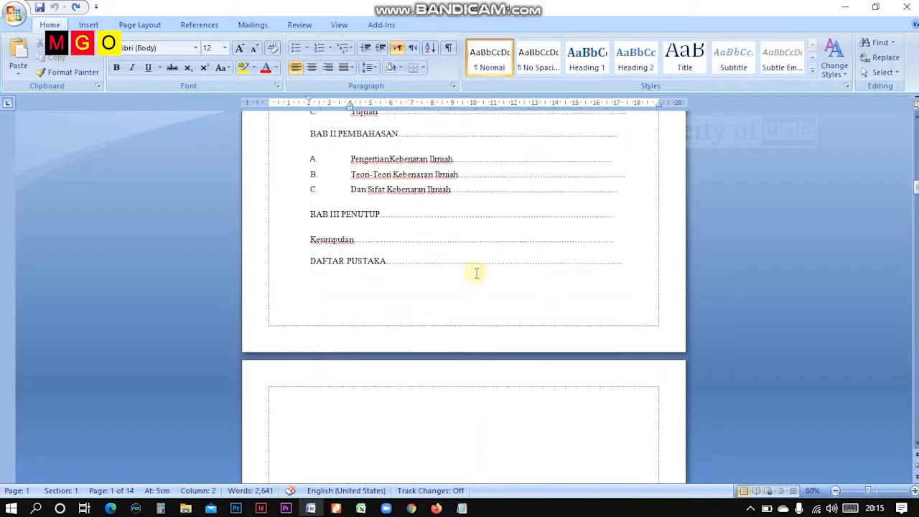
{"action": "scroll", "coordinate": [476, 273], "scroll_direction": "down", "scroll_amount": 20}
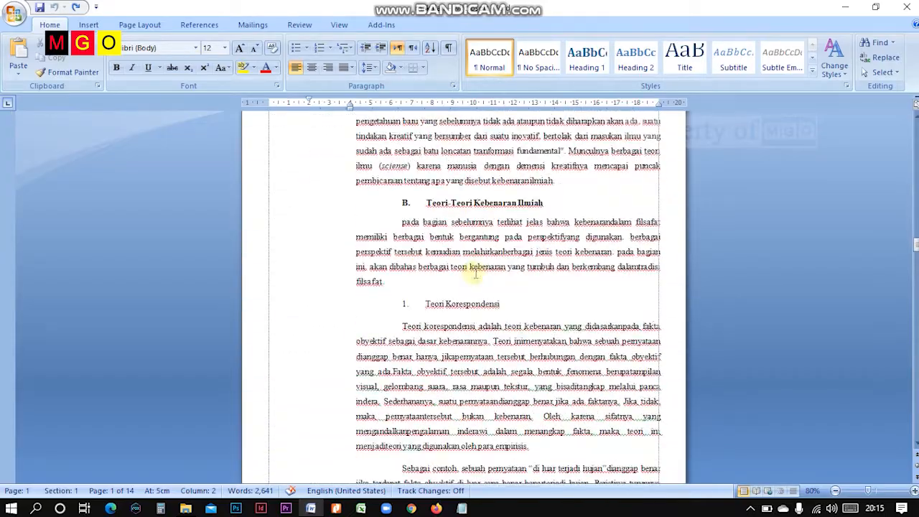
{"action": "scroll", "coordinate": [475, 271], "scroll_direction": "down", "scroll_amount": 15}
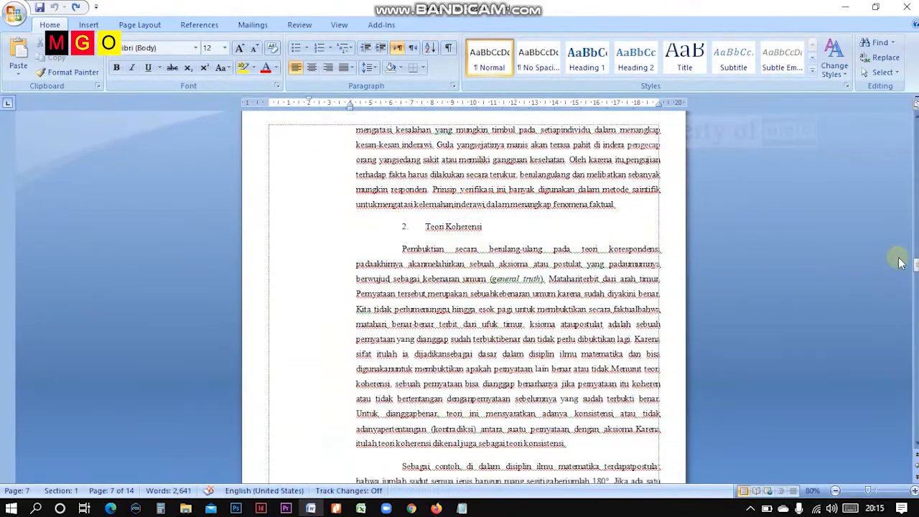
{"action": "left_click_drag", "start_coordinate": [913, 264], "coordinate": [904, 132]}
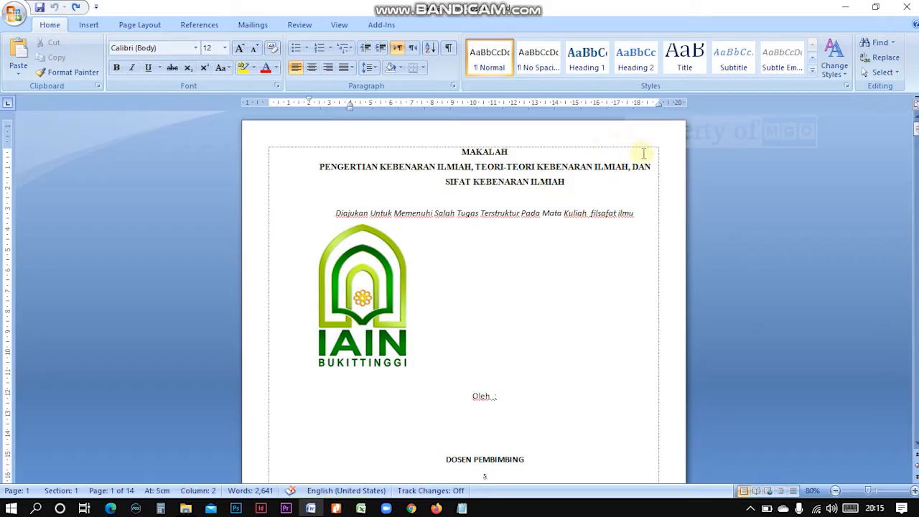
{"action": "left_click", "coordinate": [140, 28]}
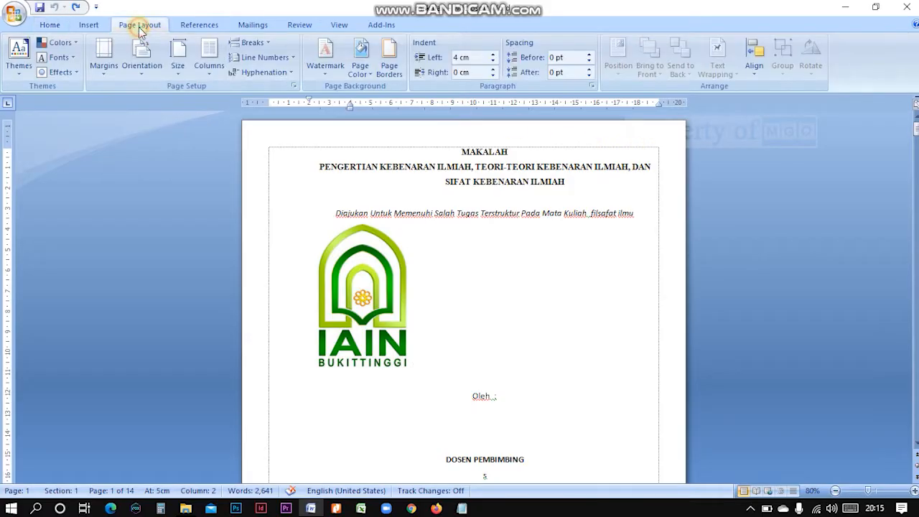
{"action": "left_click", "coordinate": [102, 69]}
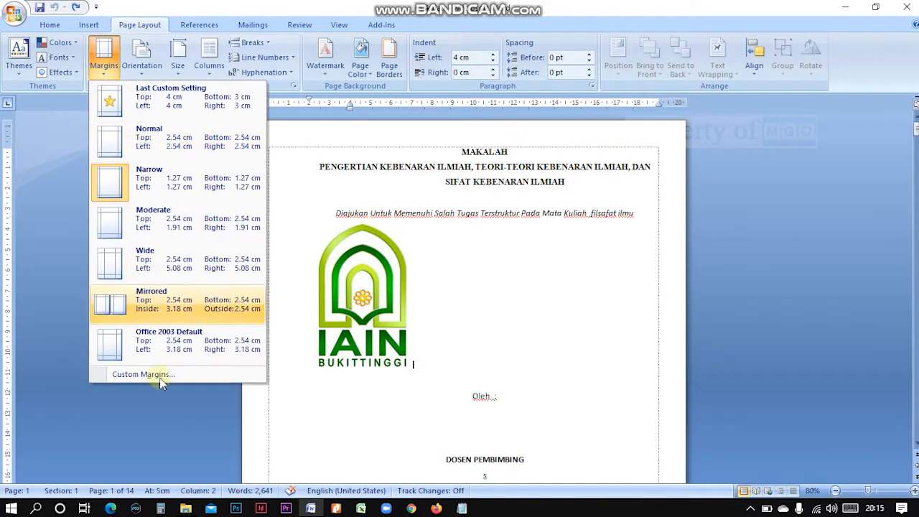
{"action": "left_click", "coordinate": [162, 375]}
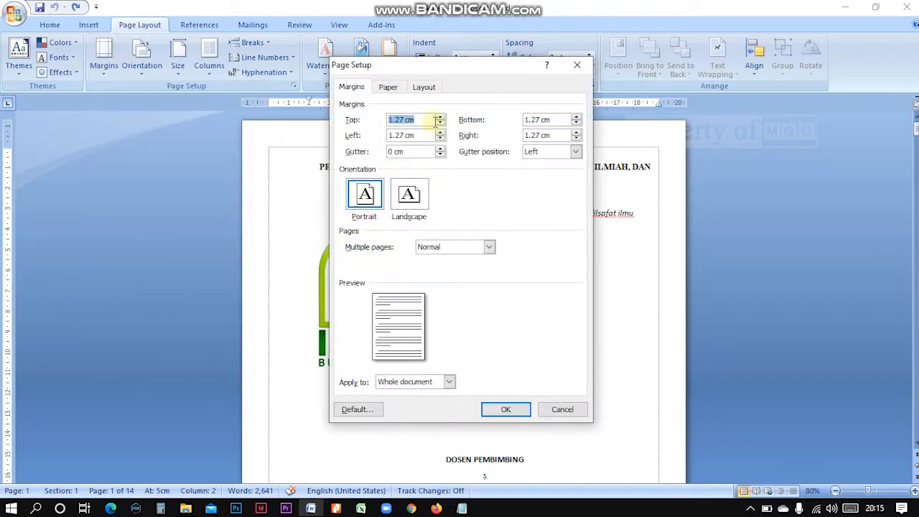
{"action": "left_click", "coordinate": [428, 119]}
{"action": "left_click_drag", "start_coordinate": [429, 119], "coordinate": [388, 135]}
{"action": "type", "text": "44"}
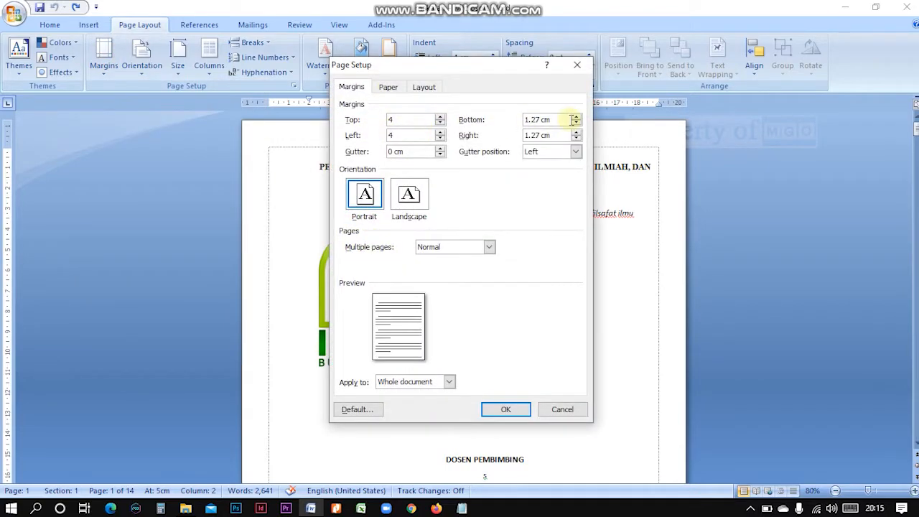
{"action": "left_click_drag", "start_coordinate": [574, 119], "coordinate": [485, 118]}
{"action": "type", "text": "3"}
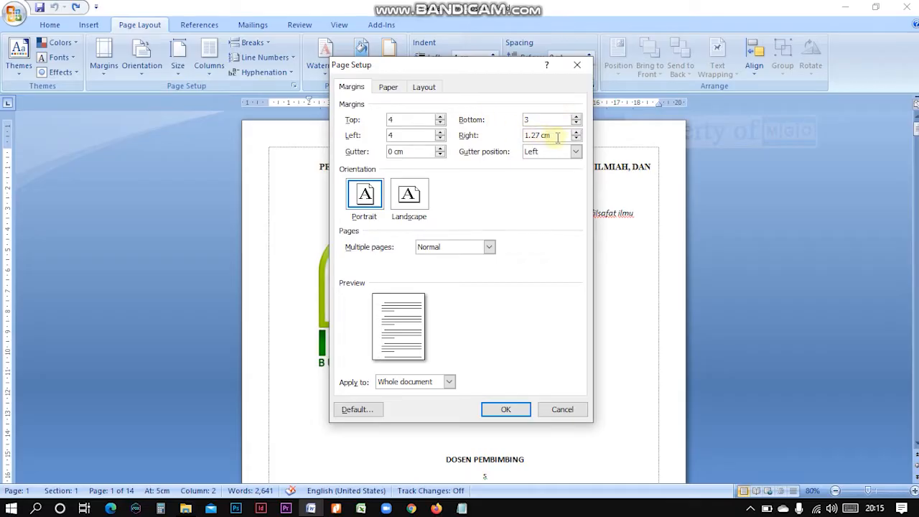
{"action": "left_click_drag", "start_coordinate": [557, 138], "coordinate": [500, 136]}
{"action": "type", "text": "3"}
{"action": "left_click", "coordinate": [505, 409]}
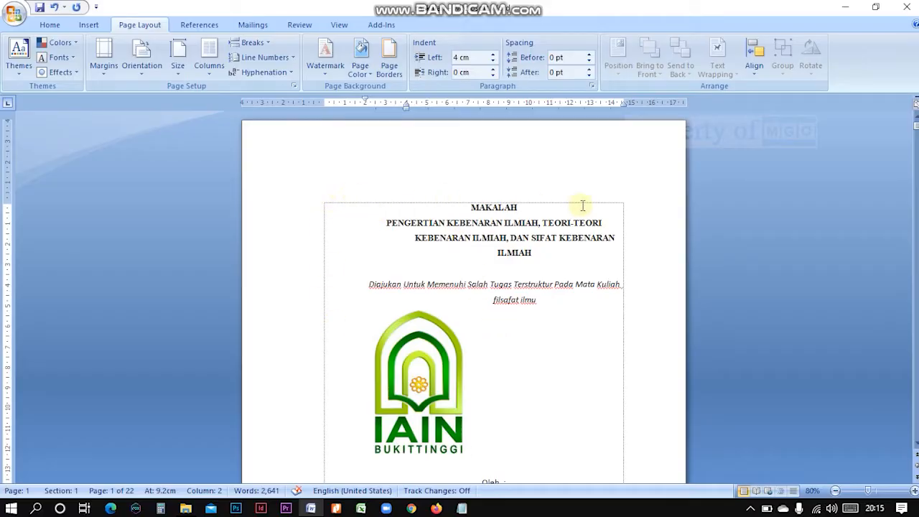
Select the whole makalah and format it in Times New Roman, size 12
{"action": "scroll", "coordinate": [510, 284], "scroll_direction": "down", "scroll_amount": 2}
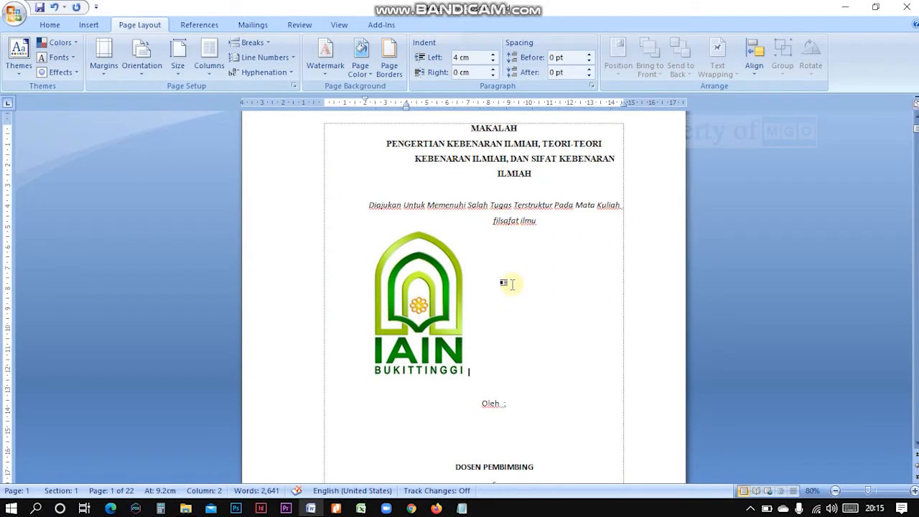
{"action": "scroll", "coordinate": [511, 282], "scroll_direction": "up", "scroll_amount": 2}
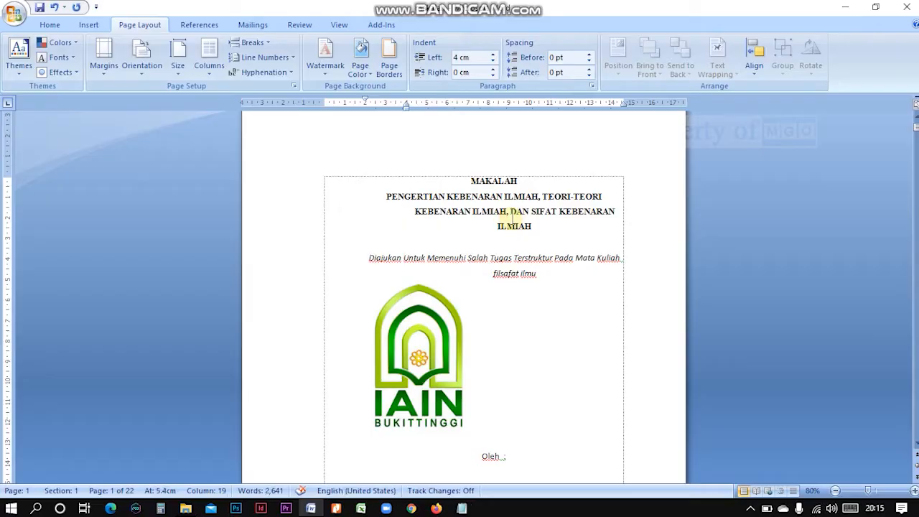
{"action": "key", "text": "ctrl+a"}
{"action": "scroll", "coordinate": [524, 244], "scroll_direction": "down", "scroll_amount": 8}
{"action": "scroll", "coordinate": [527, 269], "scroll_direction": "down", "scroll_amount": 15}
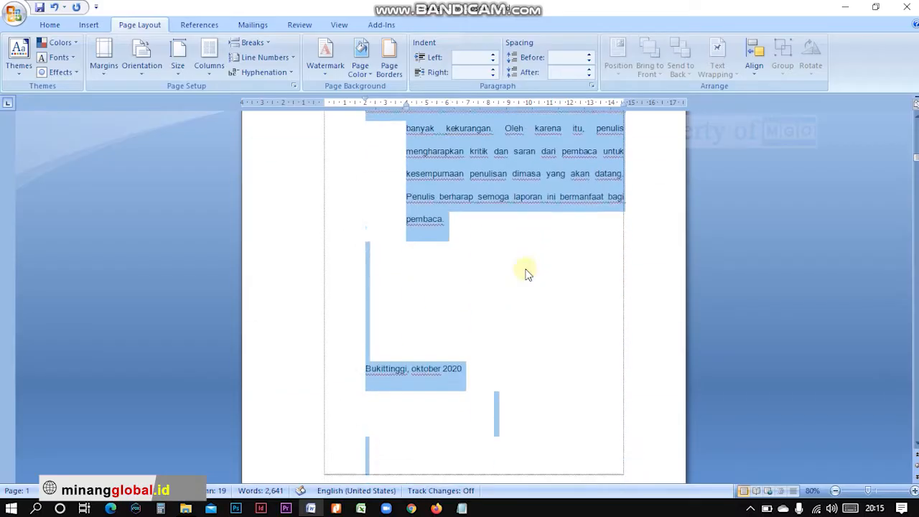
{"action": "scroll", "coordinate": [323, 216], "scroll_direction": "up", "scroll_amount": 10}
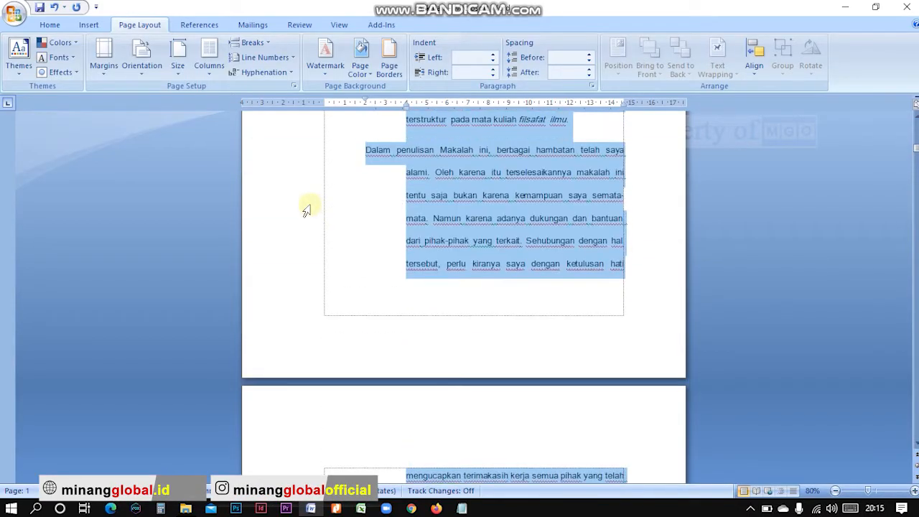
{"action": "left_click", "coordinate": [51, 30]}
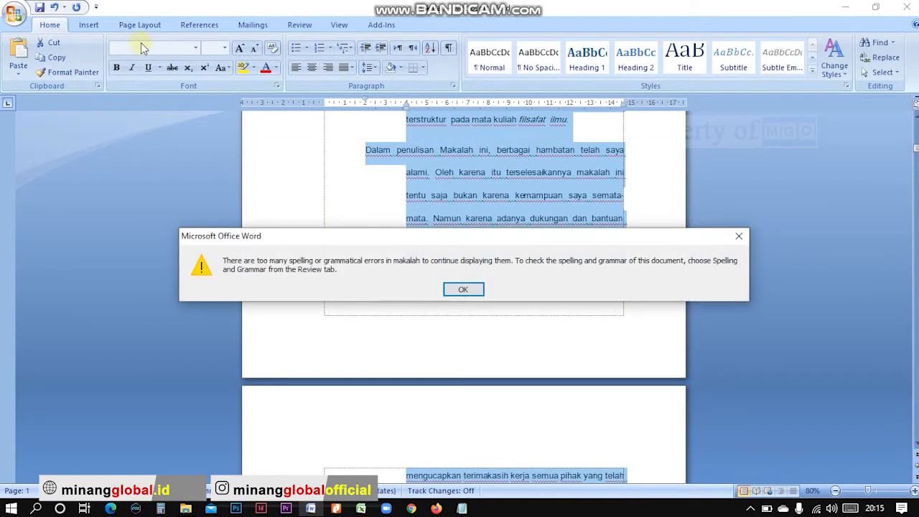
{"action": "left_click", "coordinate": [465, 288]}
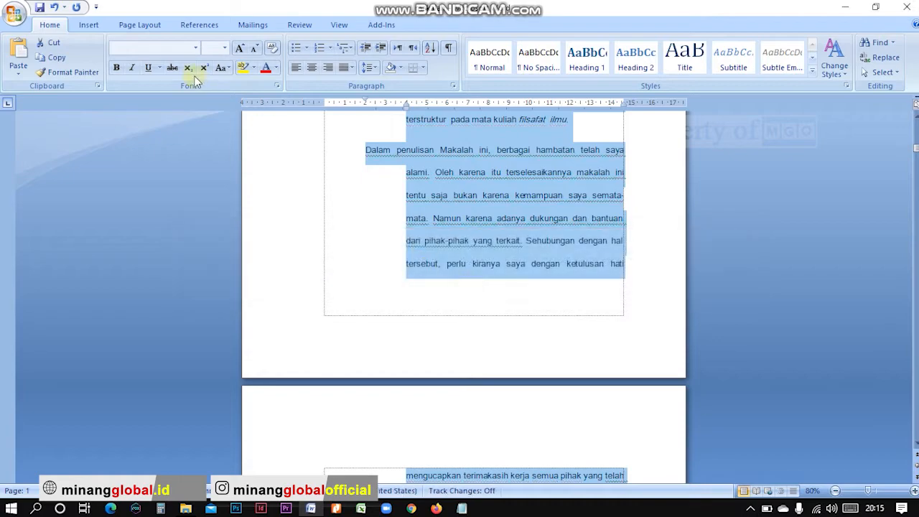
{"action": "left_click", "coordinate": [172, 46]}
{"action": "type", "text": "Times New Roman"}
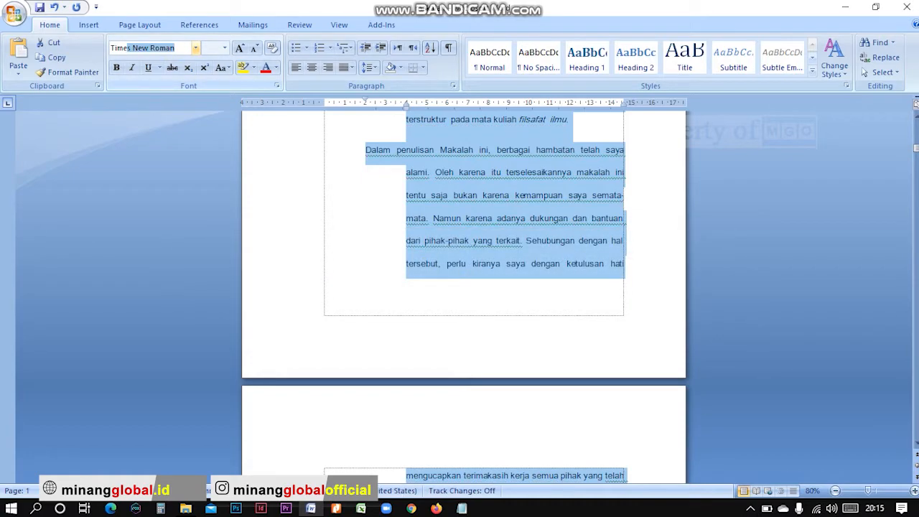
{"action": "key", "text": "Return"}
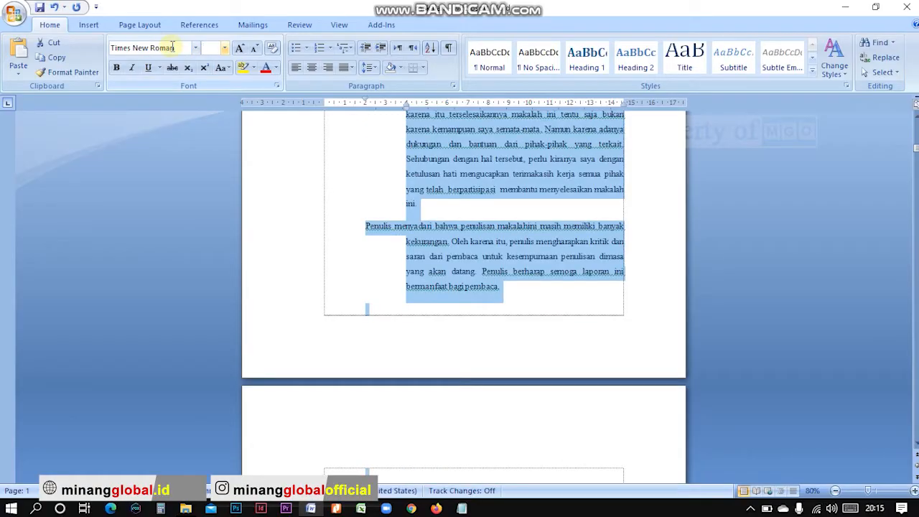
{"action": "left_click", "coordinate": [208, 47]}
{"action": "type", "text": "12"}
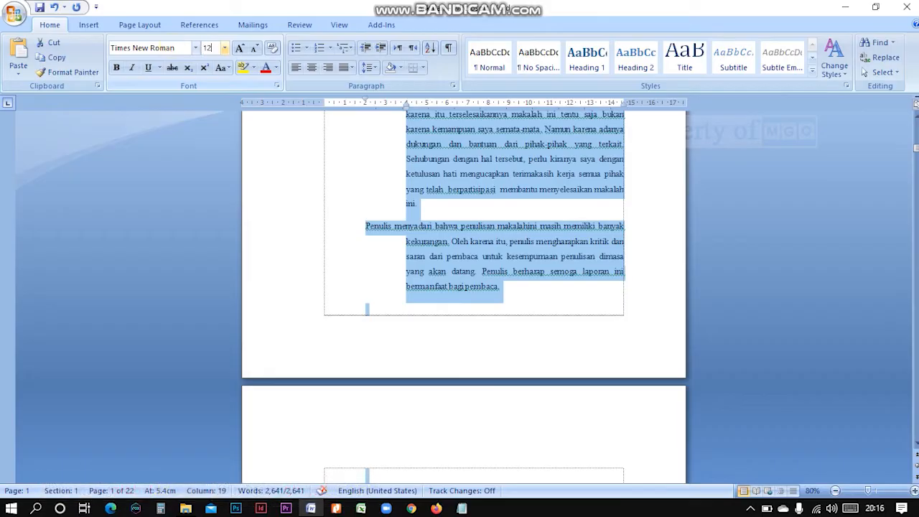
{"action": "key", "text": "Return"}
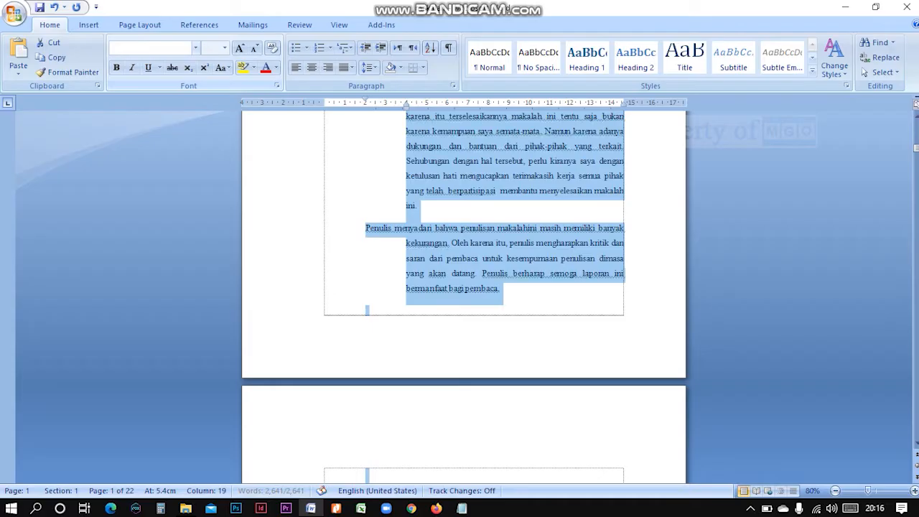
{"action": "scroll", "coordinate": [345, 208], "scroll_direction": "up", "scroll_amount": 15}
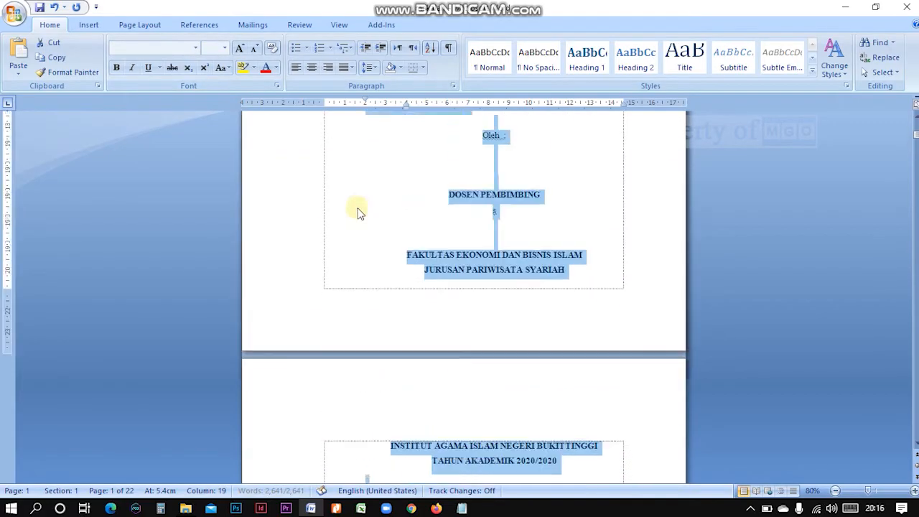
{"action": "left_click", "coordinate": [471, 274]}
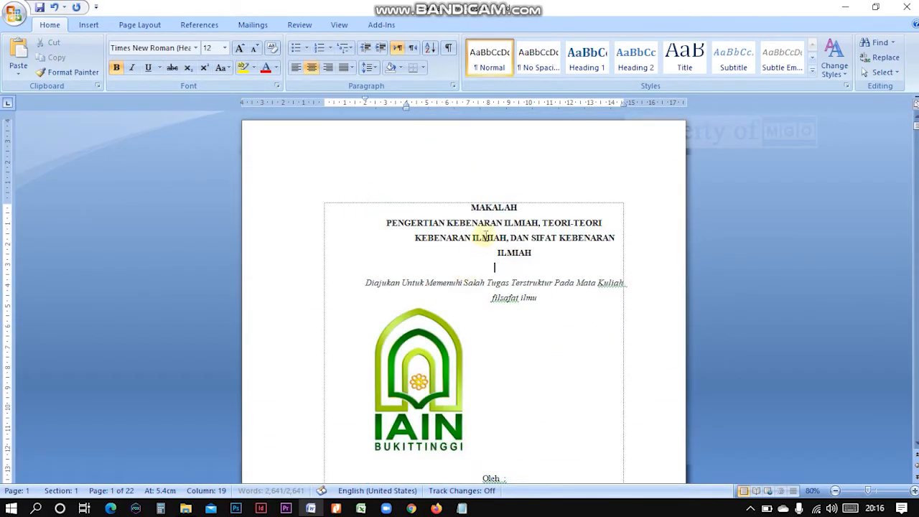
Remove the indents from the MAKALAH and PENGERTIAN title lines and centre both
{"action": "scroll", "coordinate": [486, 233], "scroll_direction": "down", "scroll_amount": 2}
{"action": "scroll", "coordinate": [487, 233], "scroll_direction": "up", "scroll_amount": 3}
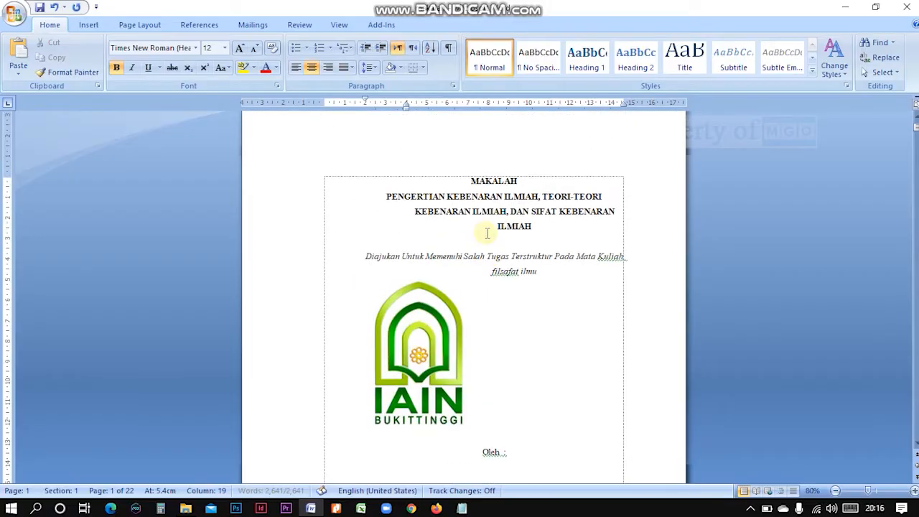
{"action": "left_click", "coordinate": [474, 178]}
{"action": "left_click", "coordinate": [472, 178]}
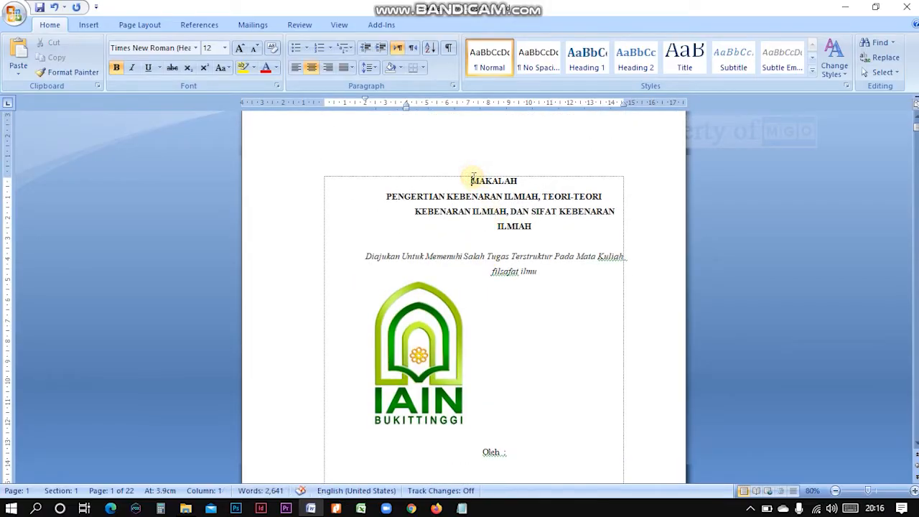
{"action": "key", "text": "ctrl+l"}
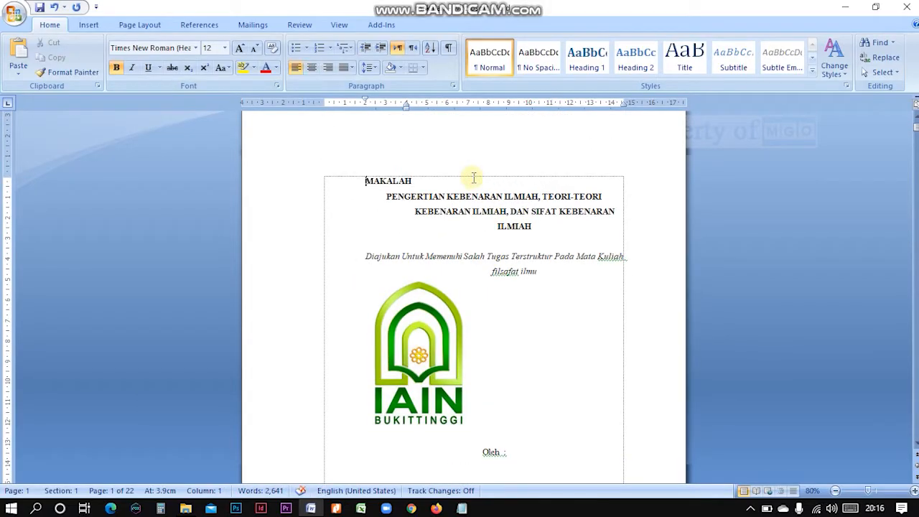
{"action": "key", "text": "BackSpace"}
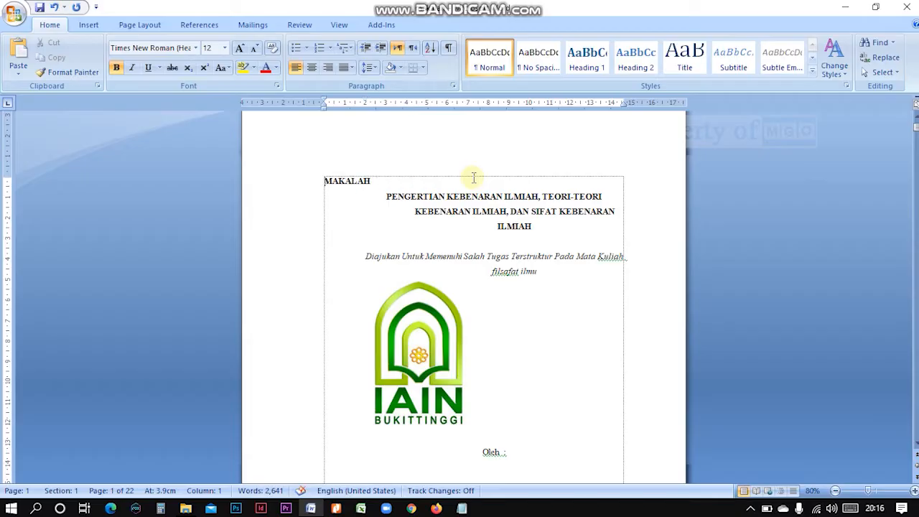
{"action": "key", "text": "ctrl+e"}
{"action": "left_click", "coordinate": [387, 192]}
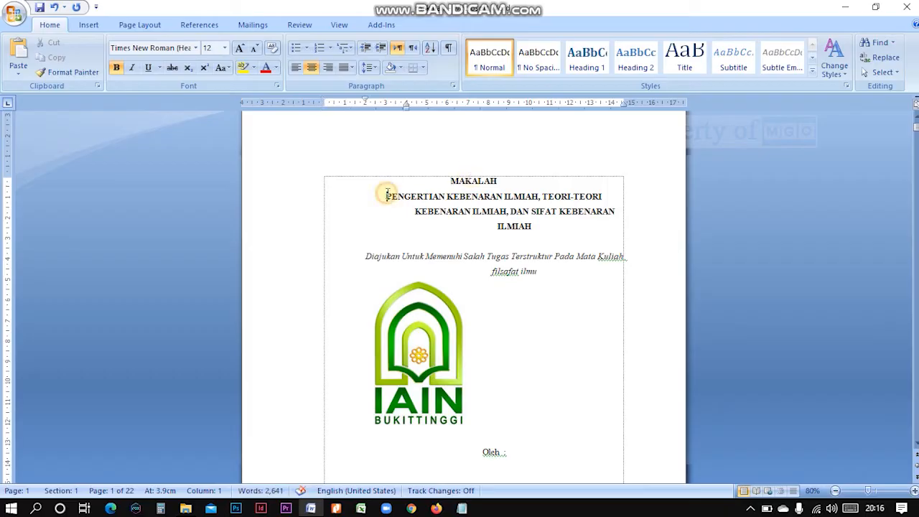
{"action": "key", "text": "ctrl+l"}
{"action": "key", "text": "BackSpace"}
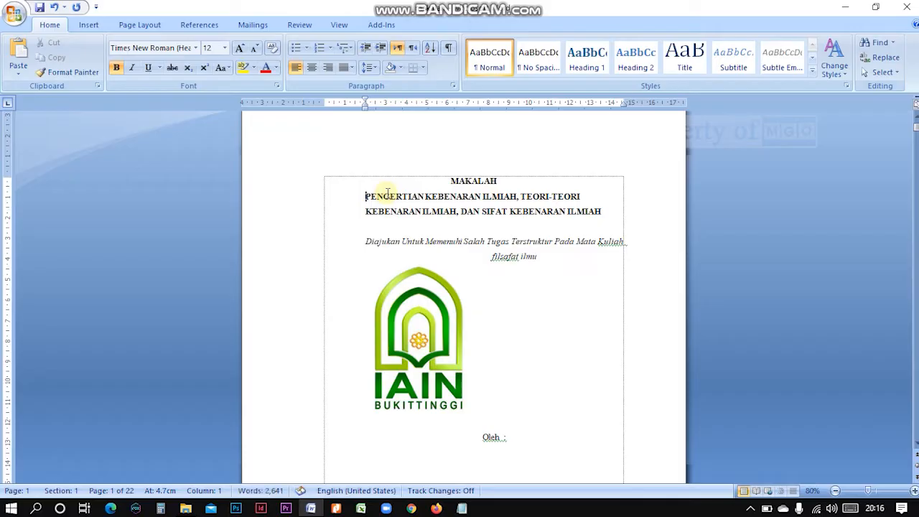
{"action": "key", "text": "BackSpace"}
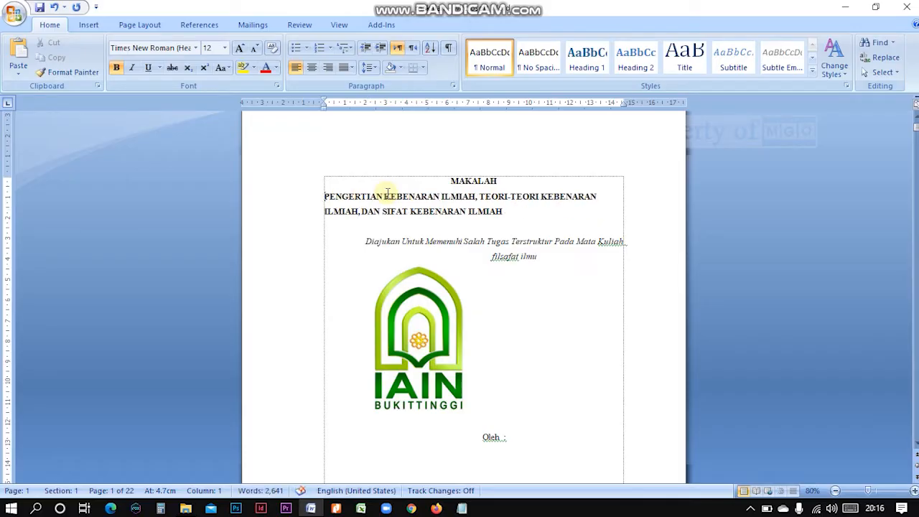
{"action": "key", "text": "ctrl+e"}
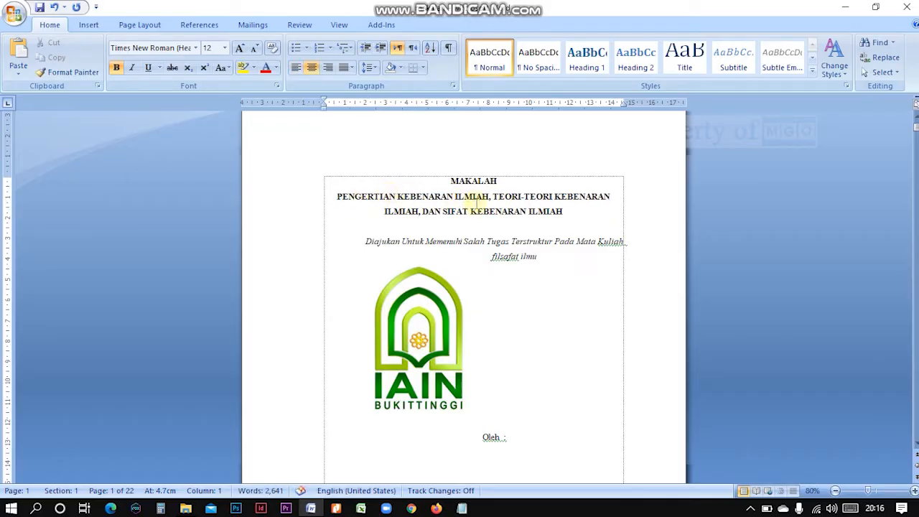
Centre the italic Diajukan line without indent and break it before 'Pada'
{"action": "left_click", "coordinate": [368, 240]}
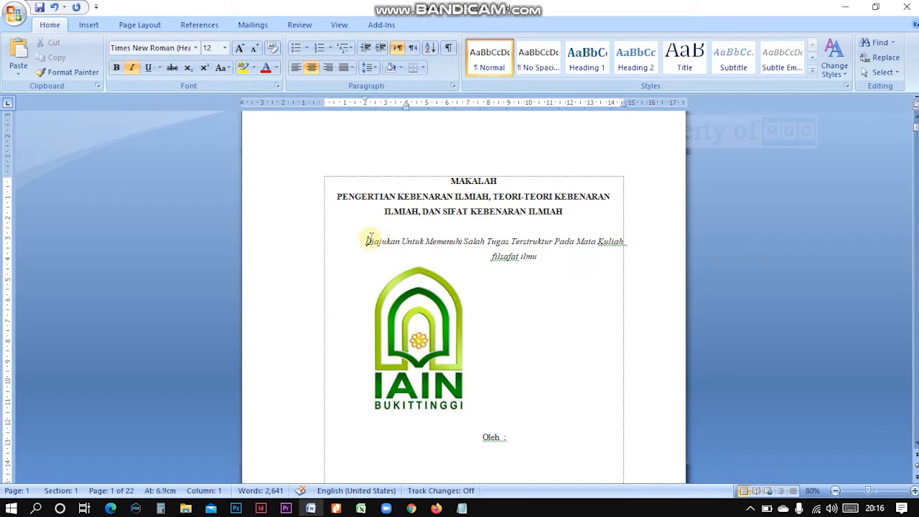
{"action": "key", "text": "BackSpace"}
{"action": "key", "text": "BackSpace"}
{"action": "key", "text": "BackSpace"}
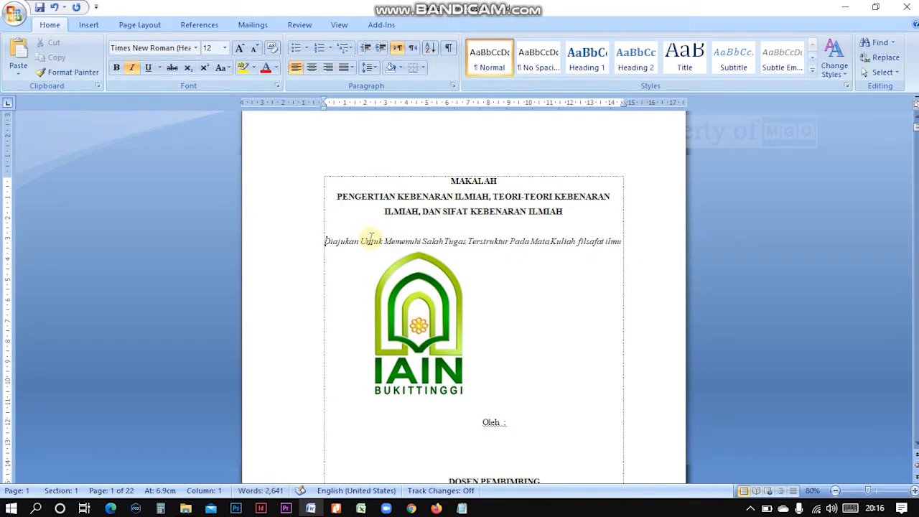
{"action": "key", "text": "ctrl+e"}
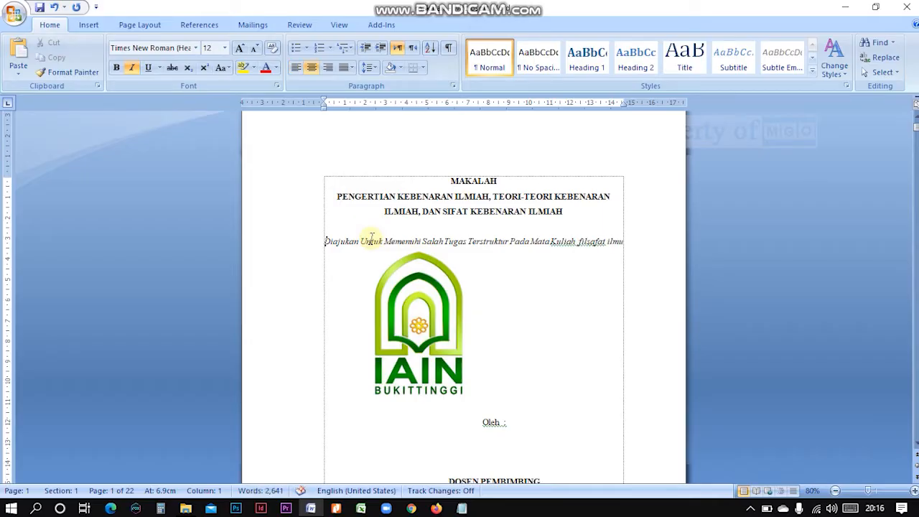
{"action": "left_click_drag", "start_coordinate": [327, 239], "coordinate": [620, 240]}
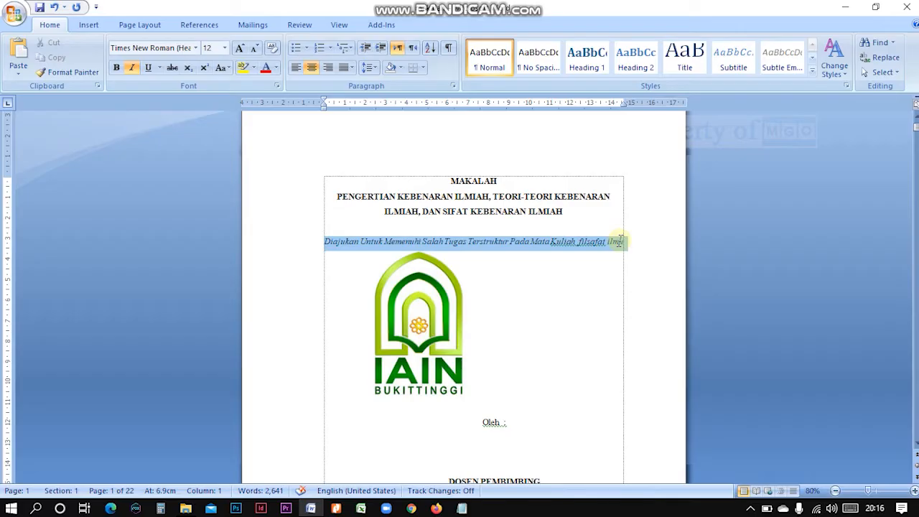
{"action": "left_click", "coordinate": [549, 241]}
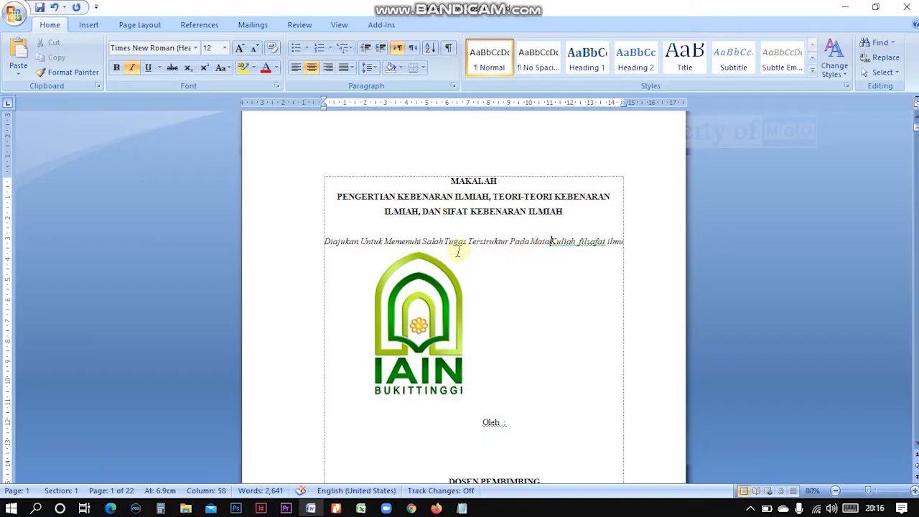
{"action": "left_click", "coordinate": [510, 241]}
{"action": "key", "text": "Return"}
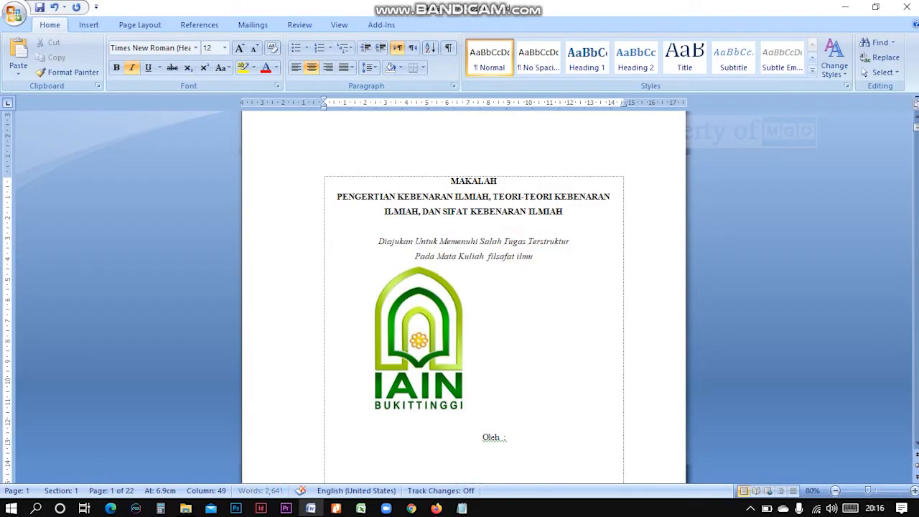
{"action": "scroll", "coordinate": [435, 267], "scroll_direction": "down", "scroll_amount": 2}
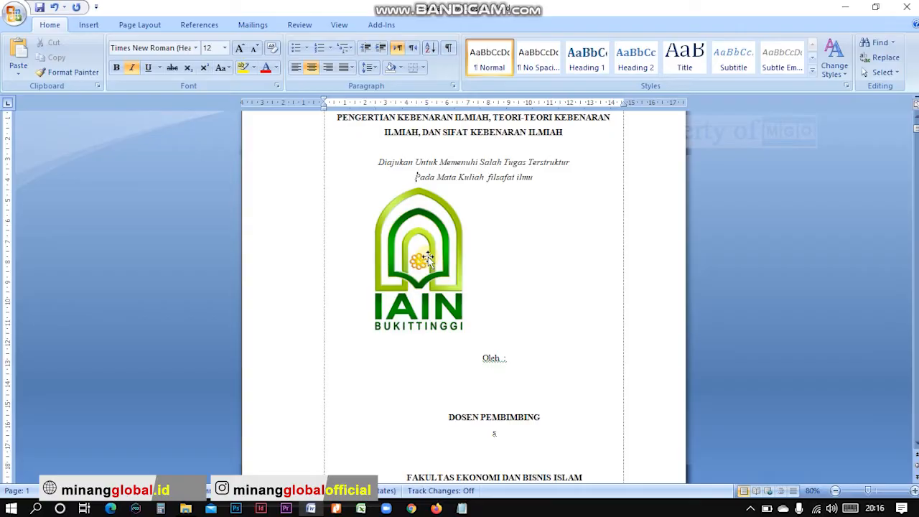
Add an empty line below 'filsafat ilmu'
{"action": "left_click", "coordinate": [427, 259]}
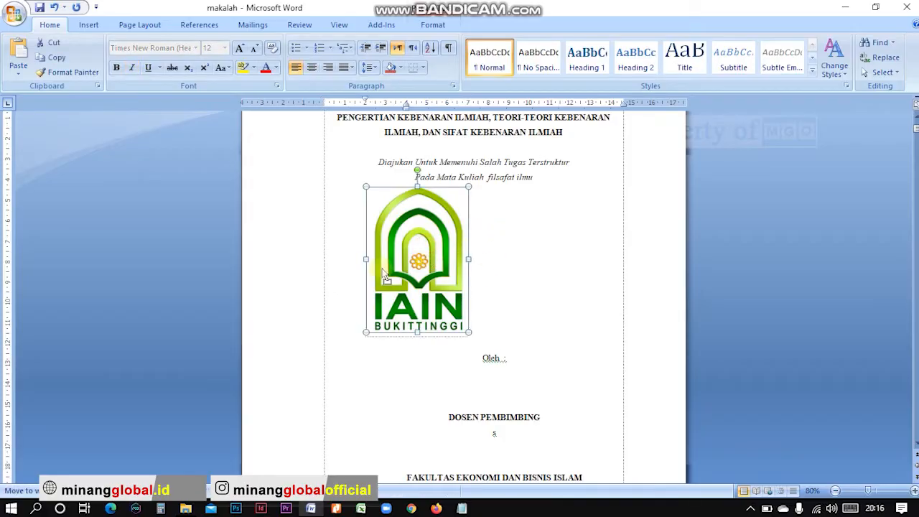
{"action": "left_click", "coordinate": [535, 176]}
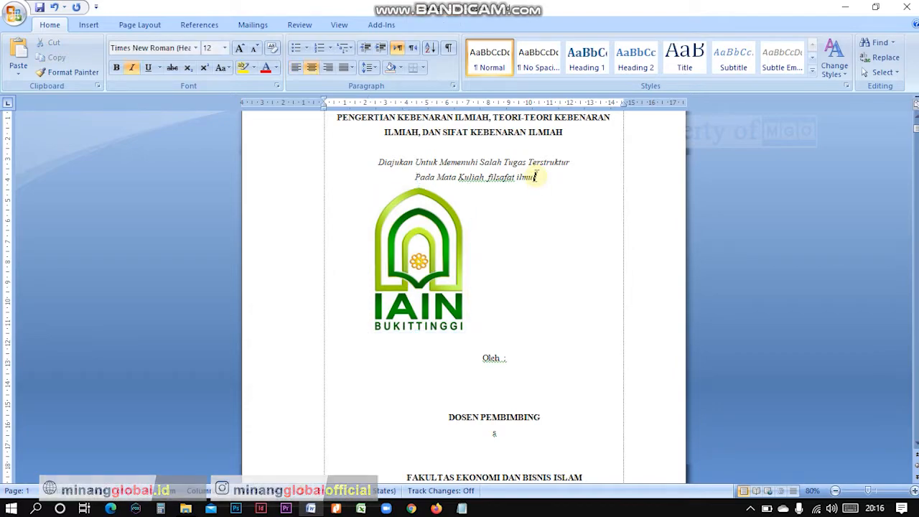
{"action": "key", "text": "Return"}
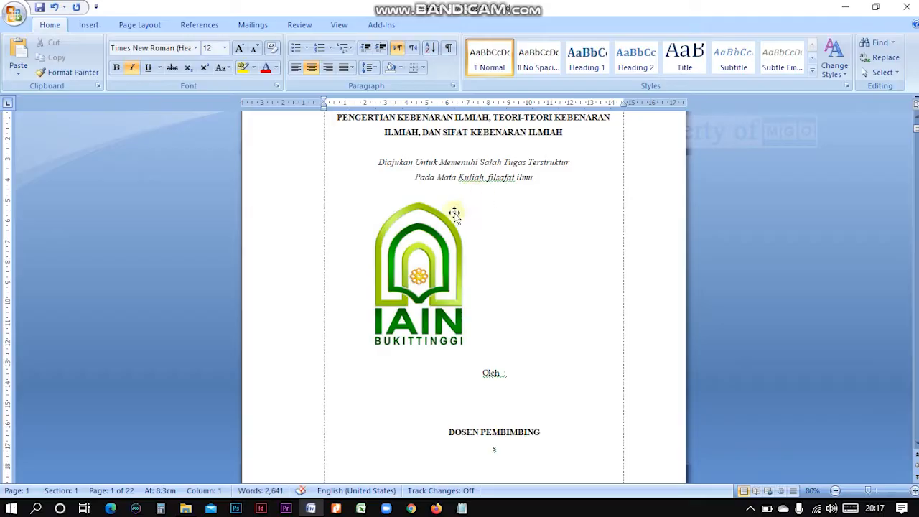
Centre the IAIN logo under the subtitle and shrink it to a smaller size
{"action": "left_click", "coordinate": [425, 239]}
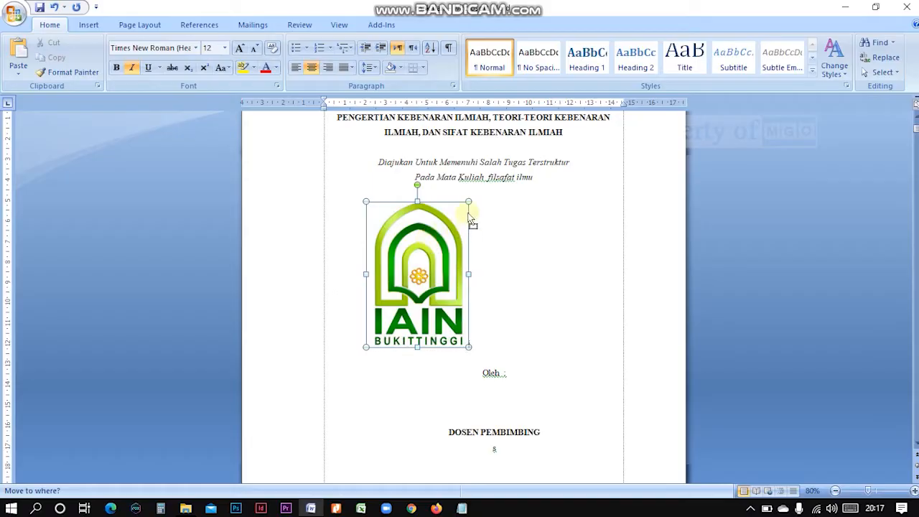
{"action": "left_click_drag", "start_coordinate": [468, 213], "coordinate": [479, 190]}
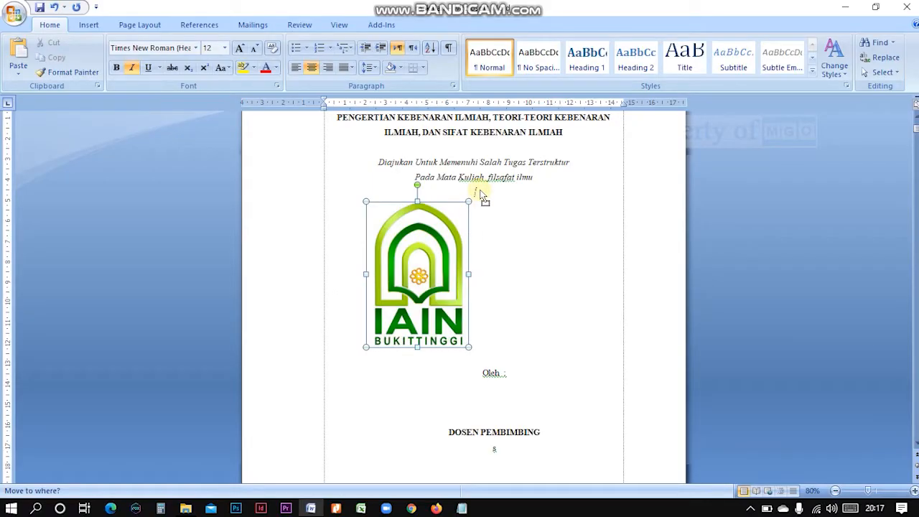
{"action": "left_click_drag", "start_coordinate": [479, 191], "coordinate": [479, 192]}
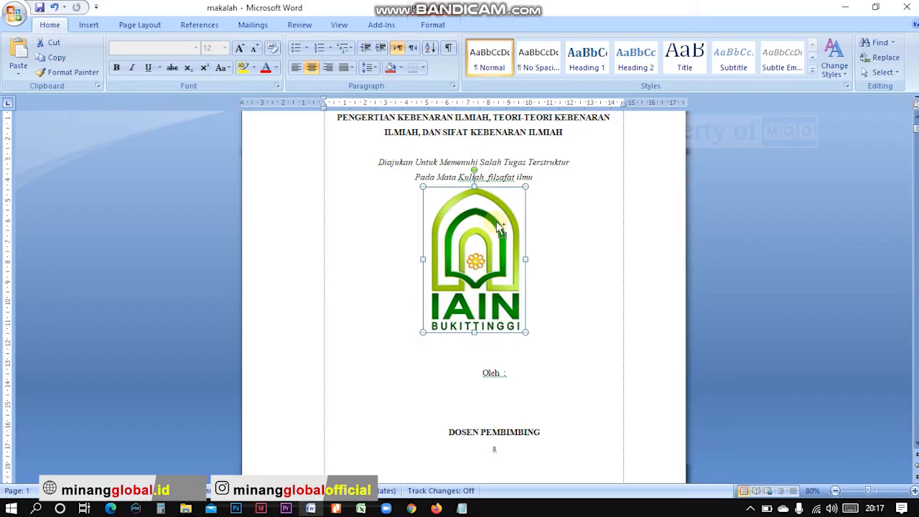
{"action": "scroll", "coordinate": [496, 221], "scroll_direction": "down", "scroll_amount": 2, "text": "ctrl"}
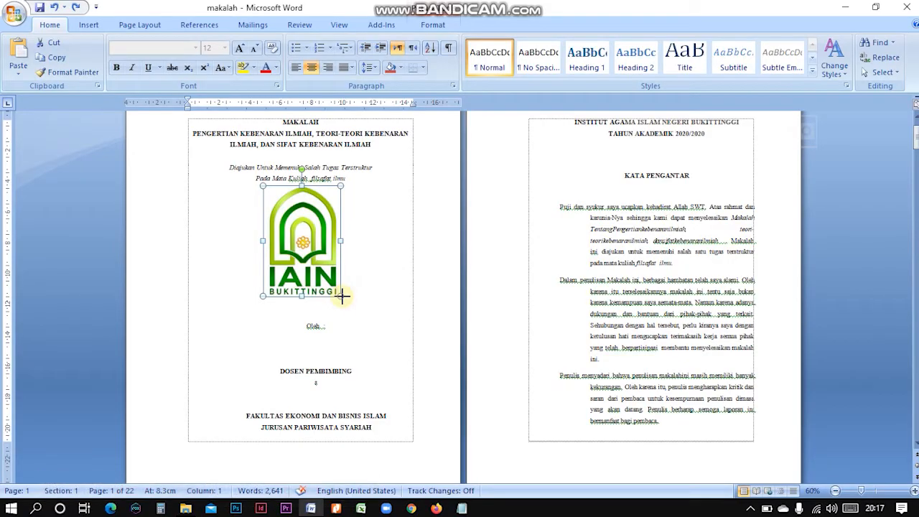
{"action": "left_click_drag", "start_coordinate": [342, 293], "coordinate": [327, 254]}
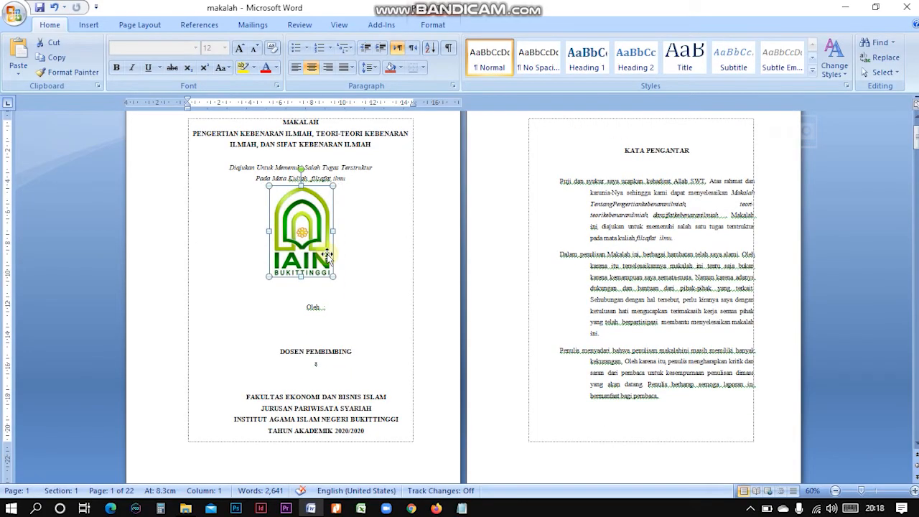
{"action": "left_click", "coordinate": [369, 240]}
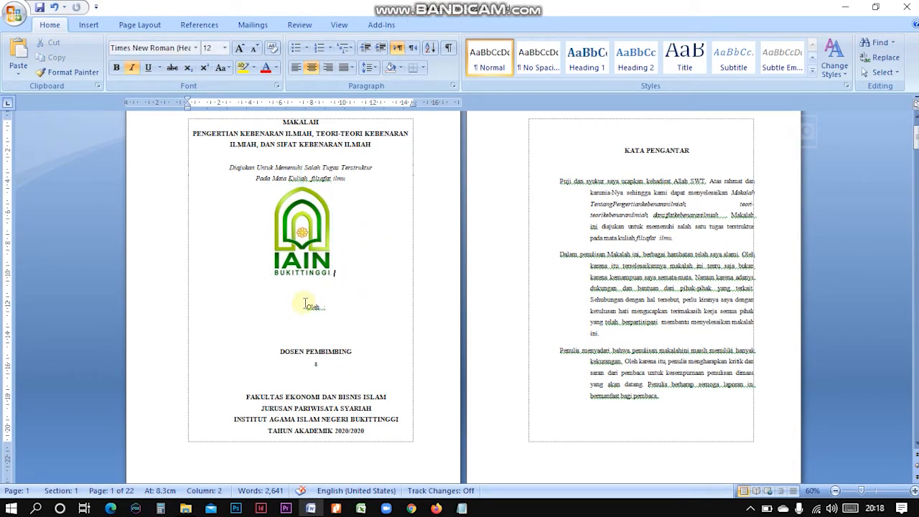
Centre the Oleh line without indent and correct its text to 'Oleh:'
{"action": "scroll", "coordinate": [309, 307], "scroll_direction": "up", "scroll_amount": 4}
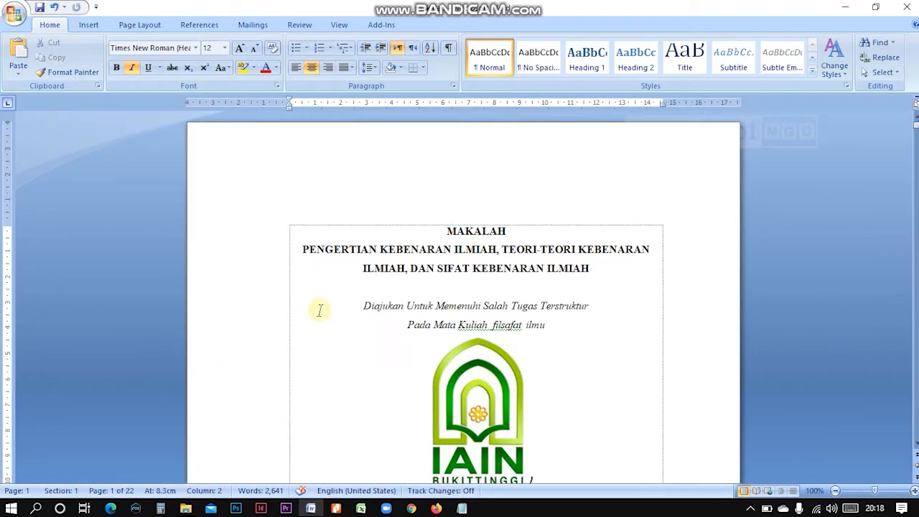
{"action": "scroll", "coordinate": [508, 290], "scroll_direction": "down", "scroll_amount": 5}
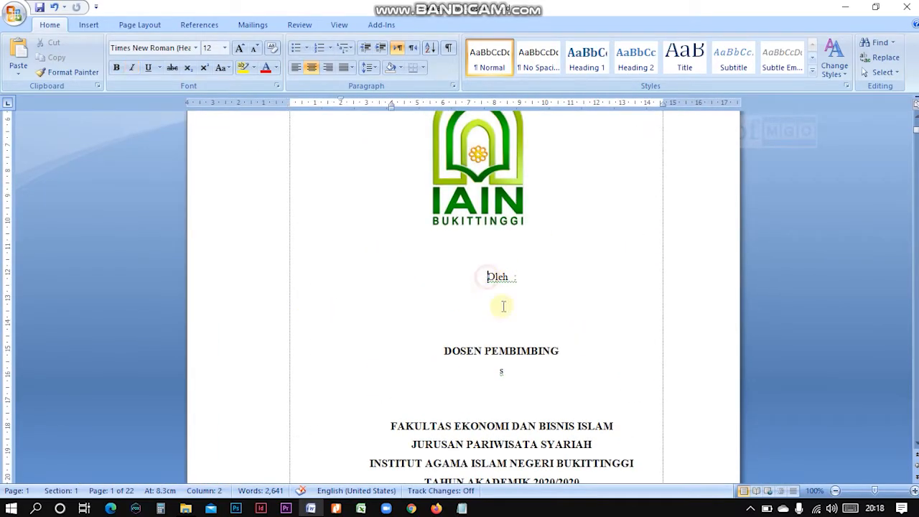
{"action": "left_click", "coordinate": [521, 327]}
{"action": "key", "text": "ctrl+l"}
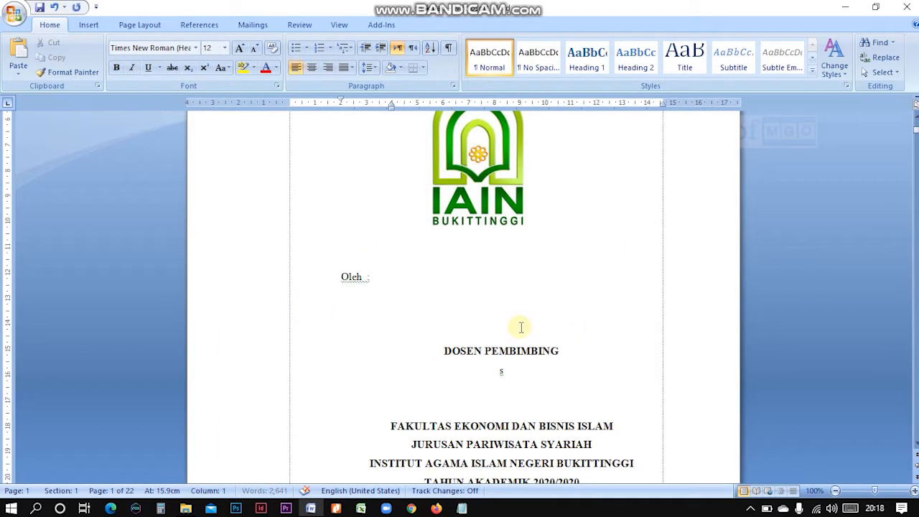
{"action": "key", "text": "BackSpace"}
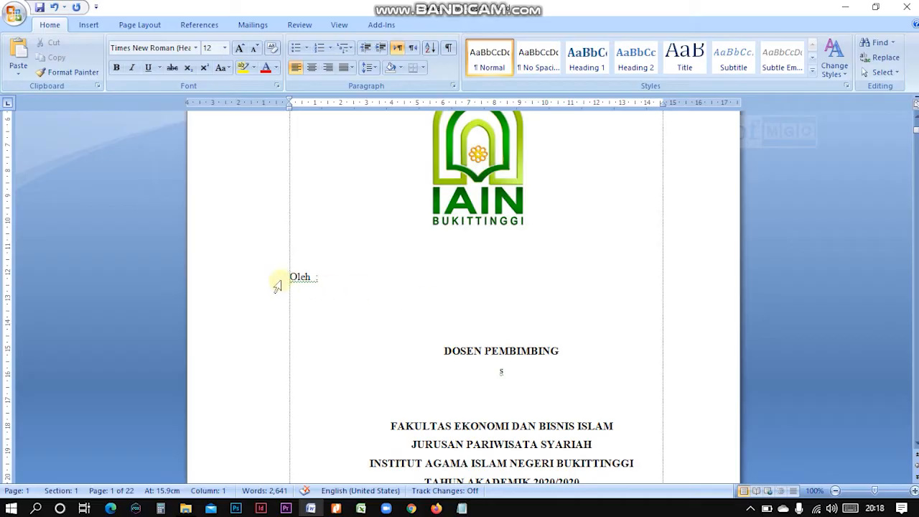
{"action": "key", "text": "ctrl+e"}
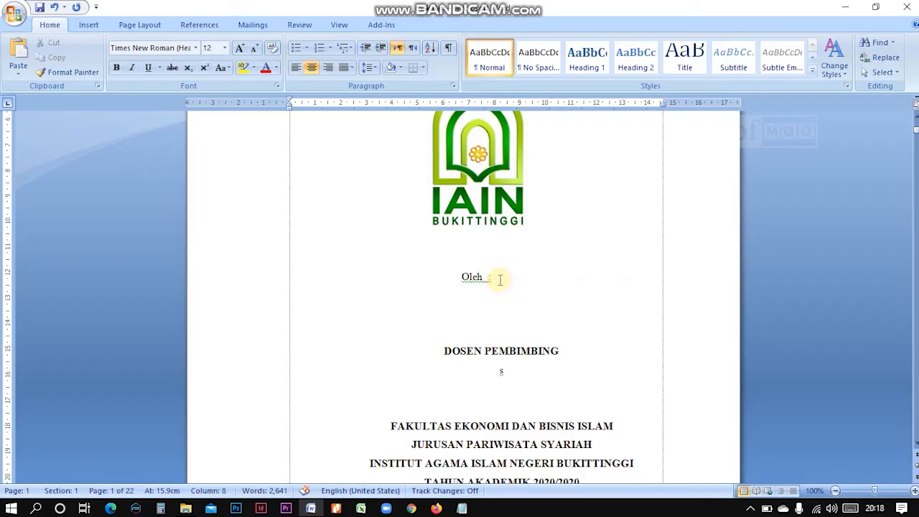
{"action": "key", "text": "BackSpace"}
{"action": "key", "text": "BackSpace"}
{"action": "type", "text": ":"}
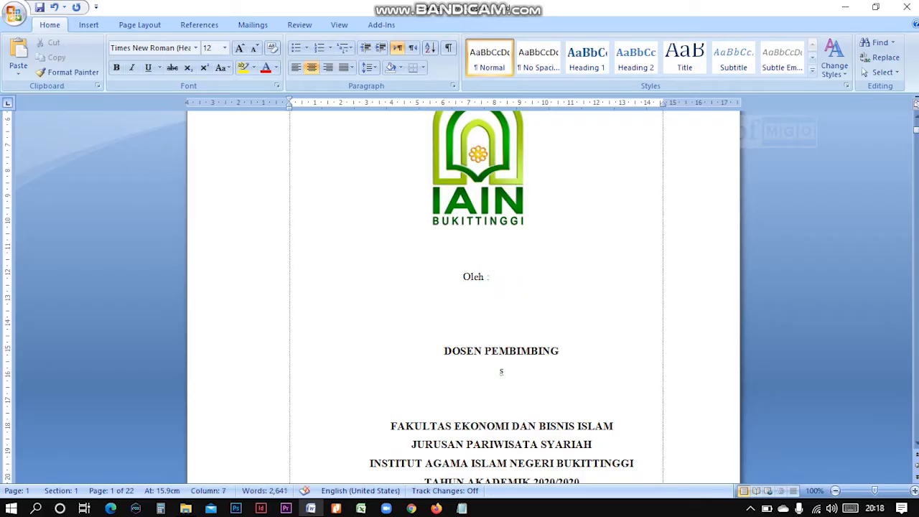
{"action": "key", "text": "BackSpace"}
{"action": "key", "text": "BackSpace"}
{"action": "type", "text": ":"}
Type the author's name on a new line beneath 'Oleh:'
{"action": "key", "text": "Return"}
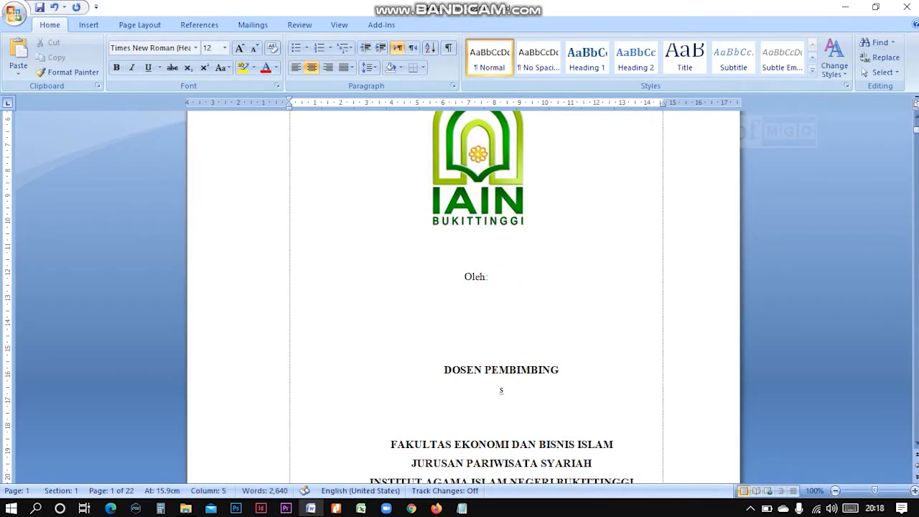
{"action": "type", "text": "FIuandi"}
{"action": "key", "text": "BackSpace"}
{"action": "key", "text": "BackSpace"}
{"action": "key", "text": "BackSpace"}
{"action": "key", "text": "BackSpace"}
{"action": "type", "text": "lanah"}
{"action": "left_click", "coordinate": [488, 349]}
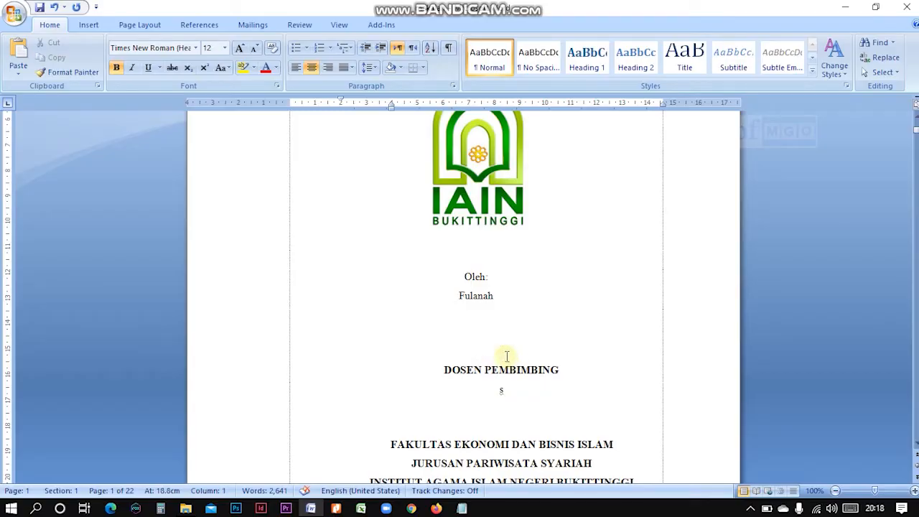
Remove the extra empty lines and centre DOSEN PEMBIMBING under the author's name
{"action": "key", "text": "BackSpace"}
{"action": "key", "text": "BackSpace"}
{"action": "key", "text": "BackSpace"}
{"action": "key", "text": "BackSpace"}
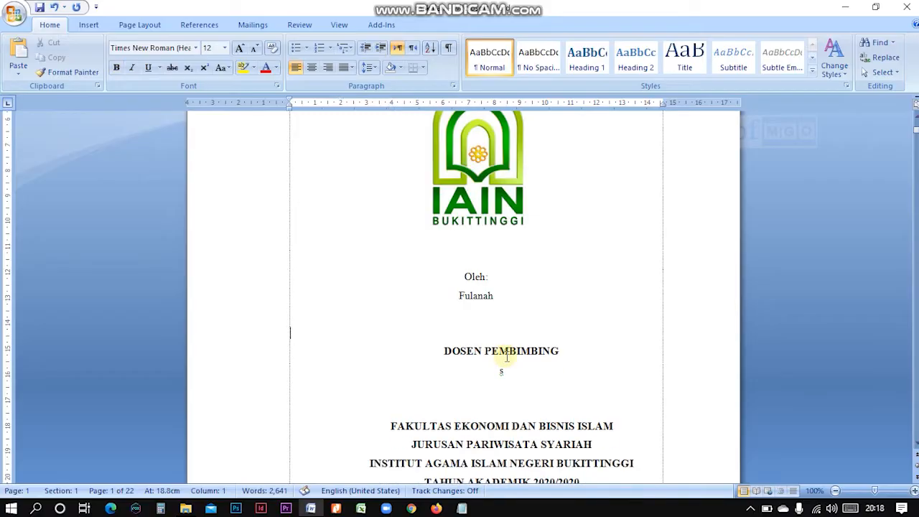
{"action": "key", "text": "BackSpace"}
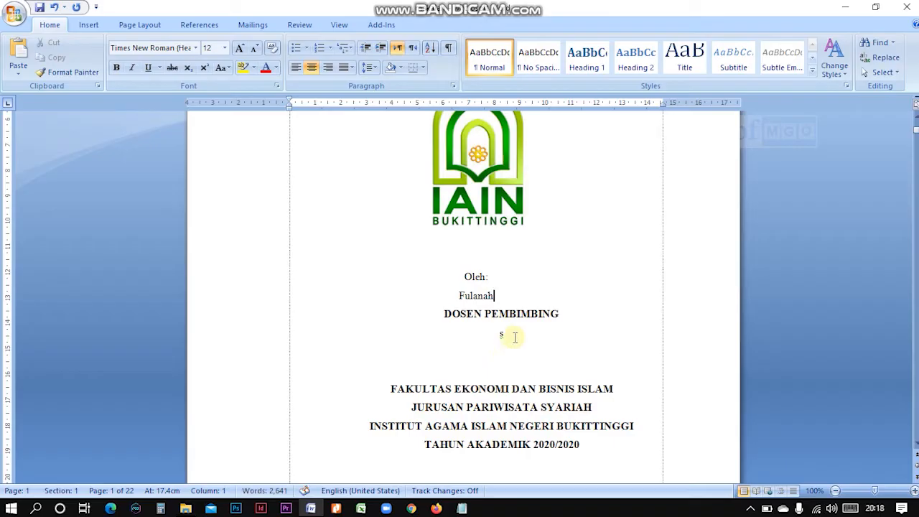
{"action": "key", "text": "Return"}
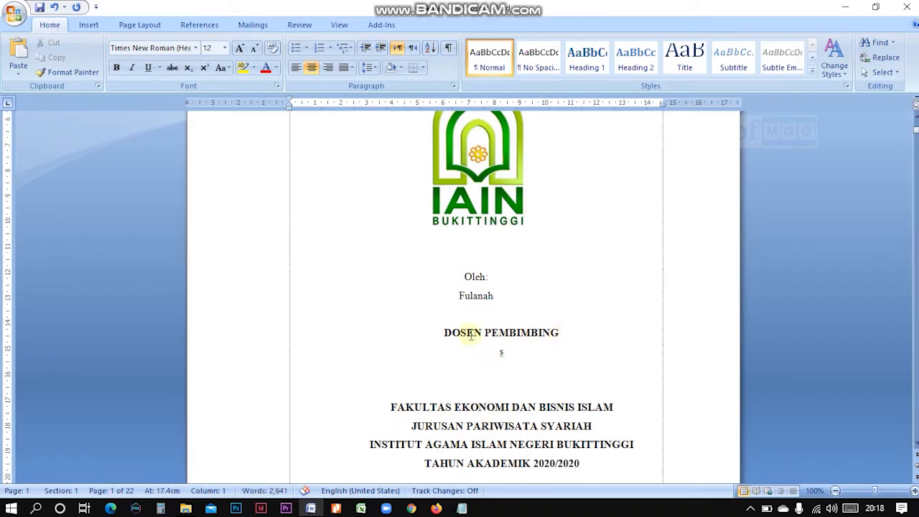
{"action": "left_click", "coordinate": [442, 334]}
{"action": "key", "text": "BackSpace"}
{"action": "key", "text": "BackSpace"}
{"action": "key", "text": "BackSpace"}
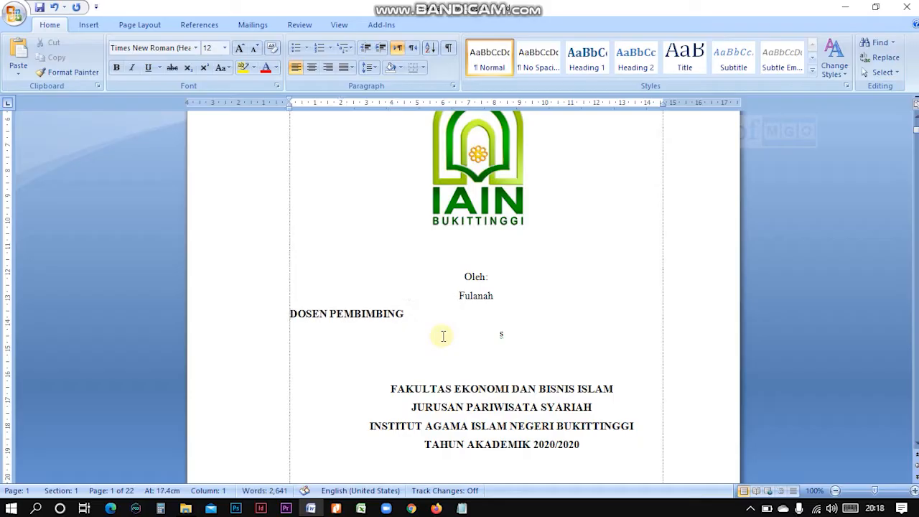
{"action": "key", "text": "ctrl+e"}
Add spacing lines and type the supervising lecturer's name beneath DOSEN PEMBIMBING
{"action": "left_click", "coordinate": [518, 302]}
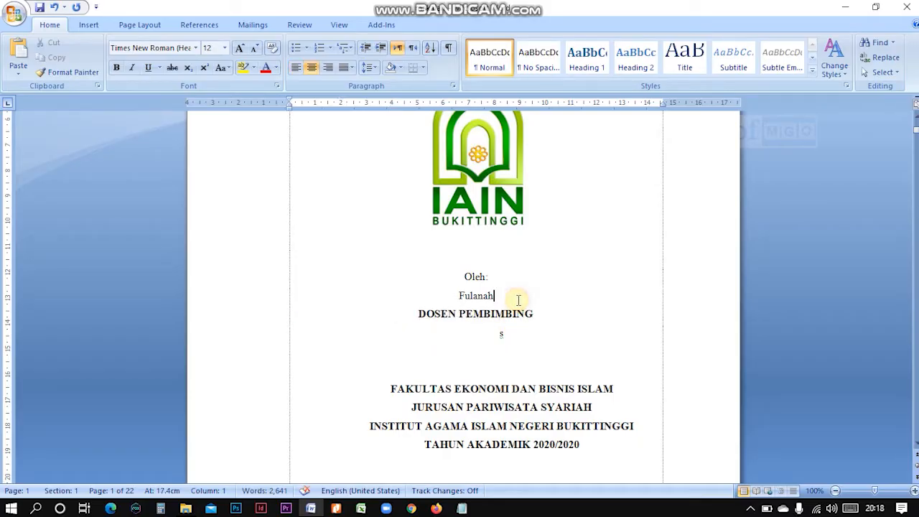
{"action": "key", "text": "Return"}
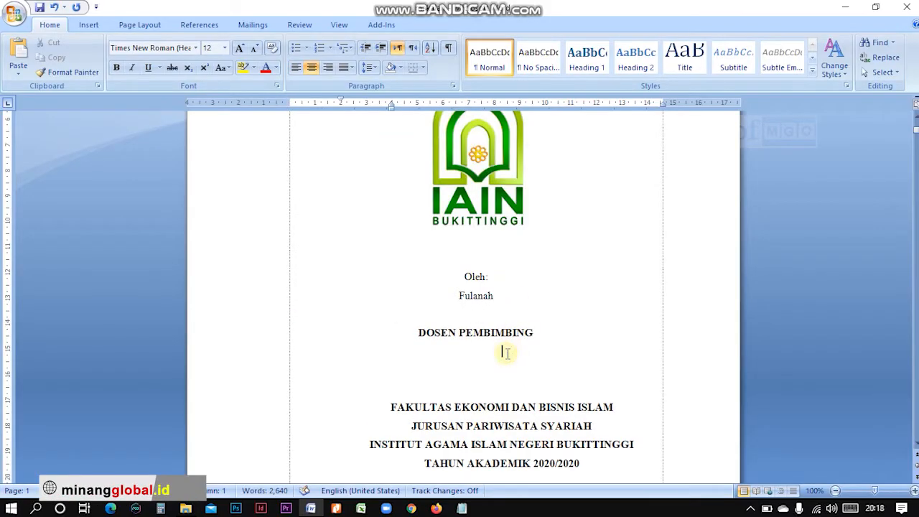
{"action": "left_click", "coordinate": [504, 351]}
{"action": "key", "text": "BackSpace"}
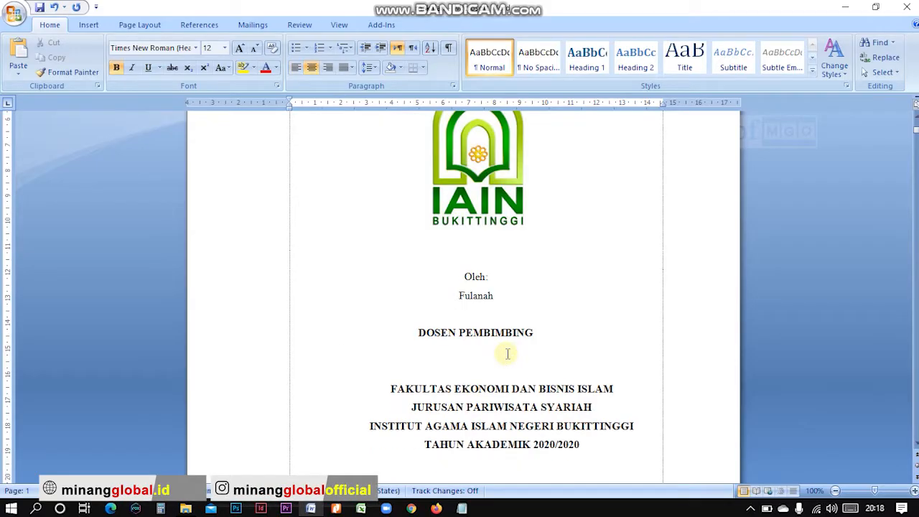
{"action": "key", "text": "Return"}
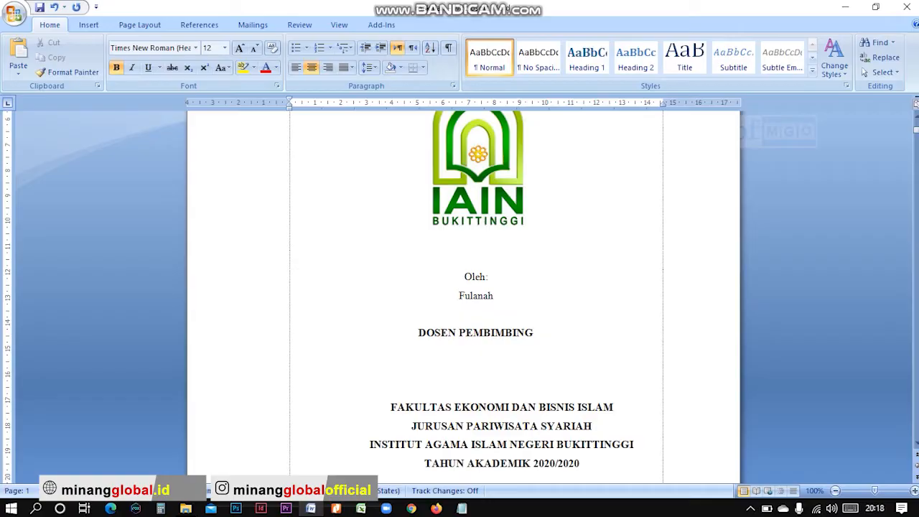
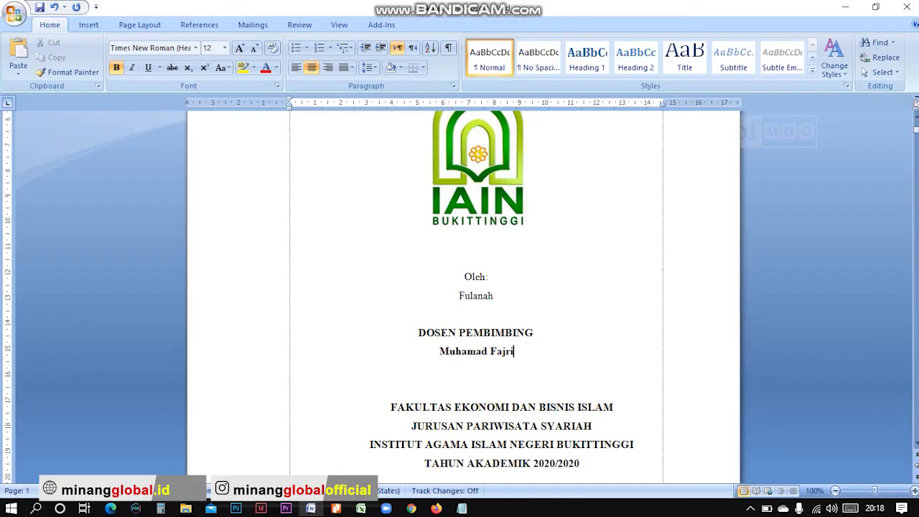
{"action": "scroll", "coordinate": [525, 388], "scroll_direction": "down", "scroll_amount": 3}
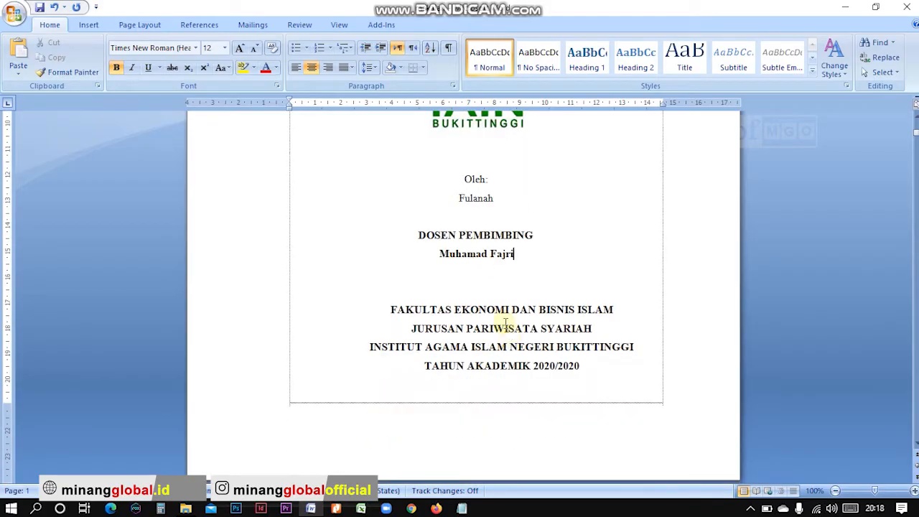
Try decreasing the indent of the FAKULTAS–TAHUN AKADEMIK block, then undo it
{"action": "left_click_drag", "start_coordinate": [383, 309], "coordinate": [586, 365]}
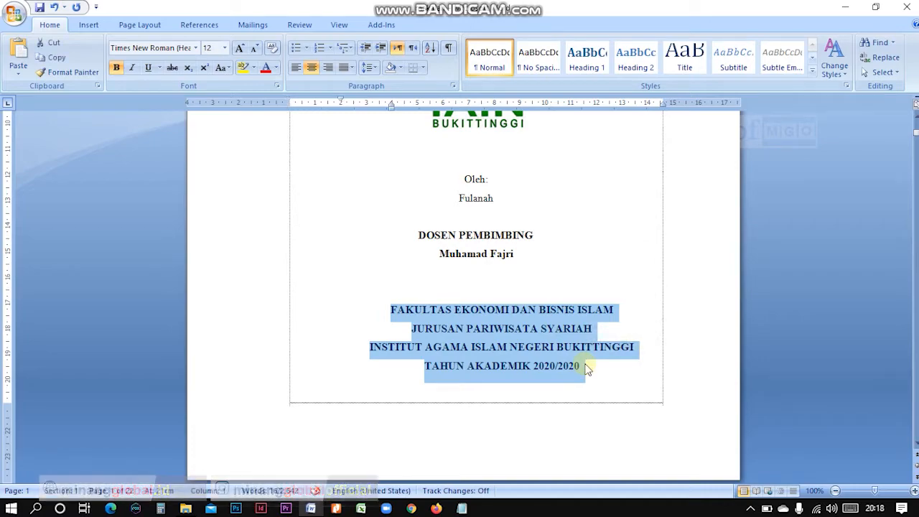
{"action": "key", "text": "ctrl+shift+m"}
{"action": "key", "text": "ctrl+shift+m"}
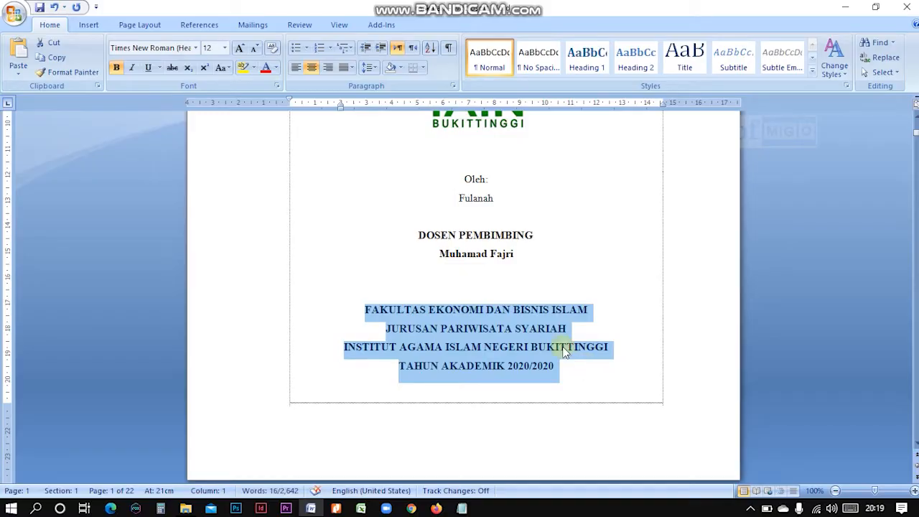
{"action": "left_click", "coordinate": [562, 347]}
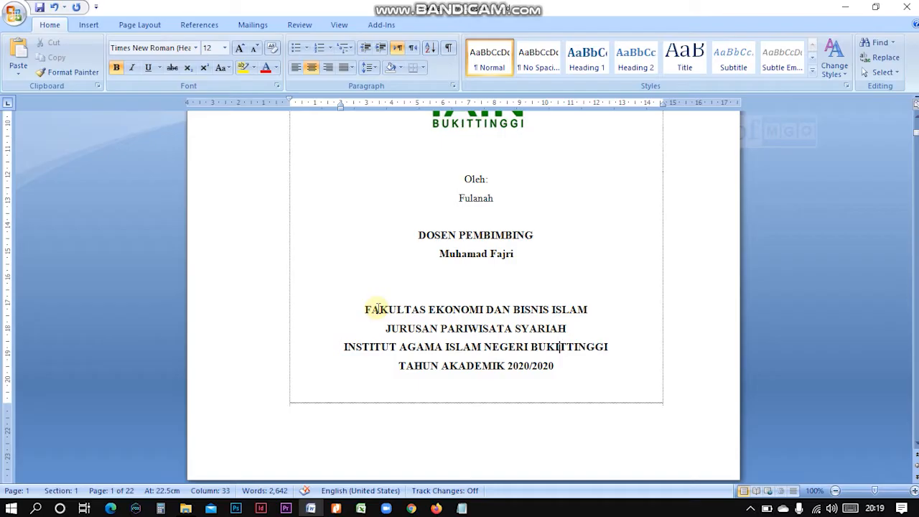
{"action": "key", "text": "ctrl+z"}
{"action": "key", "text": "ctrl+z"}
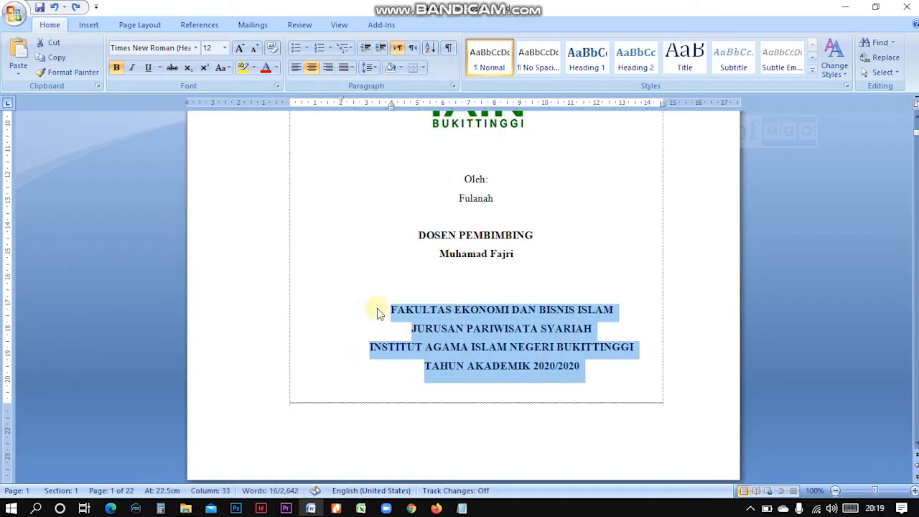
Clear the indent and centre each of the FAKULTAS, JURUSAN, INSTITUT and TAHUN AKADEMIK lines
{"action": "left_click", "coordinate": [379, 313]}
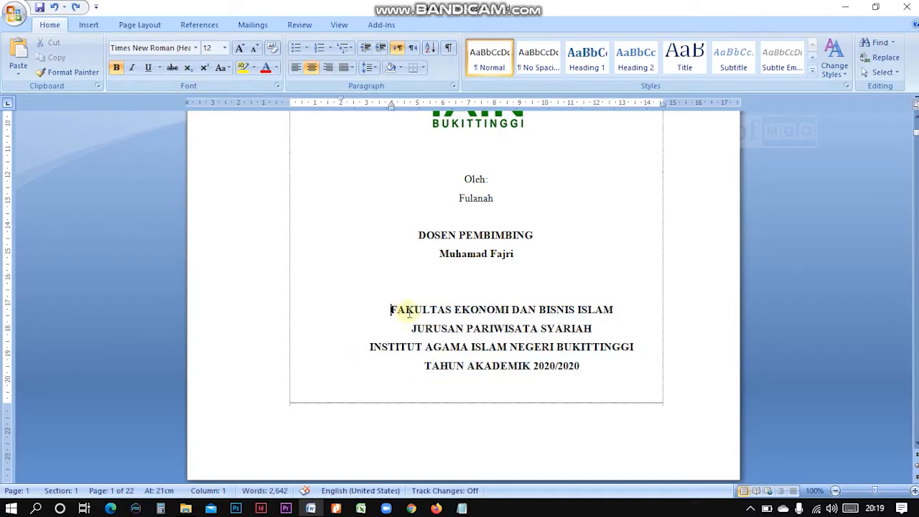
{"action": "key", "text": "BackSpace"}
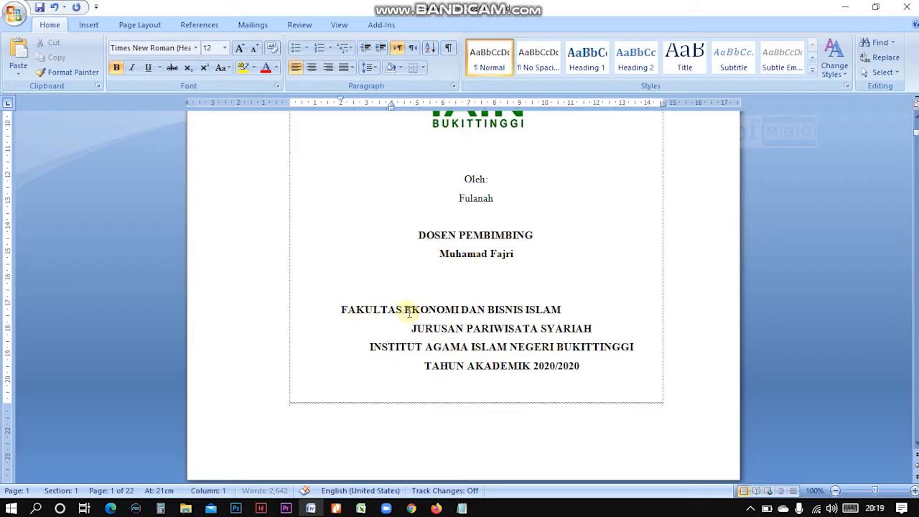
{"action": "key", "text": "BackSpace"}
{"action": "key", "text": "ctrl+e"}
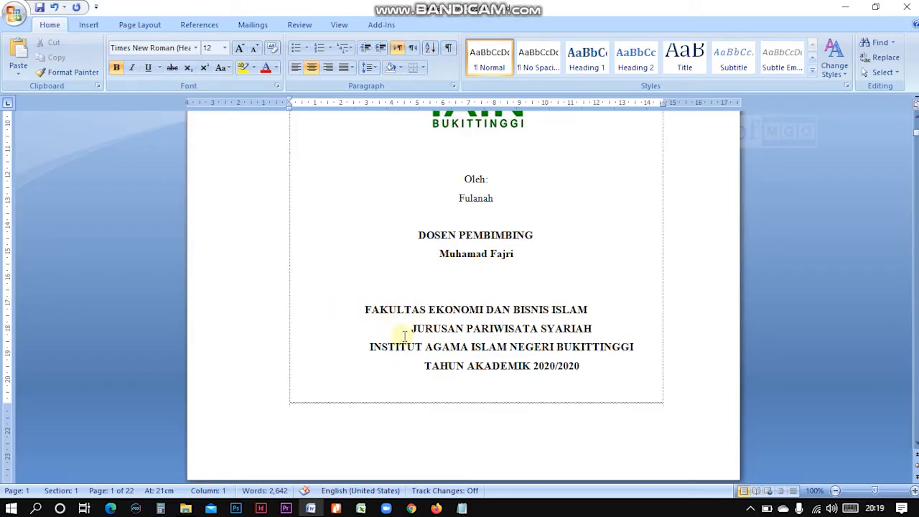
{"action": "left_click", "coordinate": [403, 335]}
{"action": "key", "text": "BackSpace"}
{"action": "key", "text": "BackSpace"}
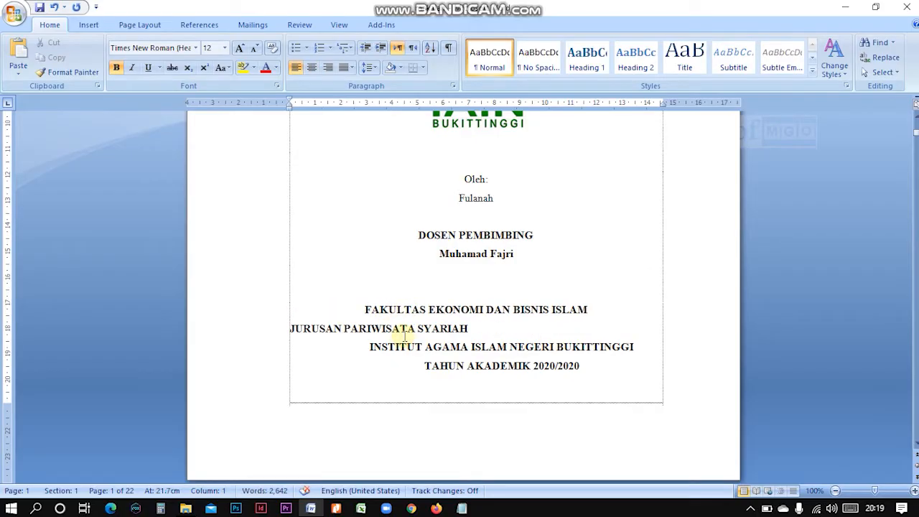
{"action": "key", "text": "ctrl+e"}
{"action": "left_click", "coordinate": [369, 349]}
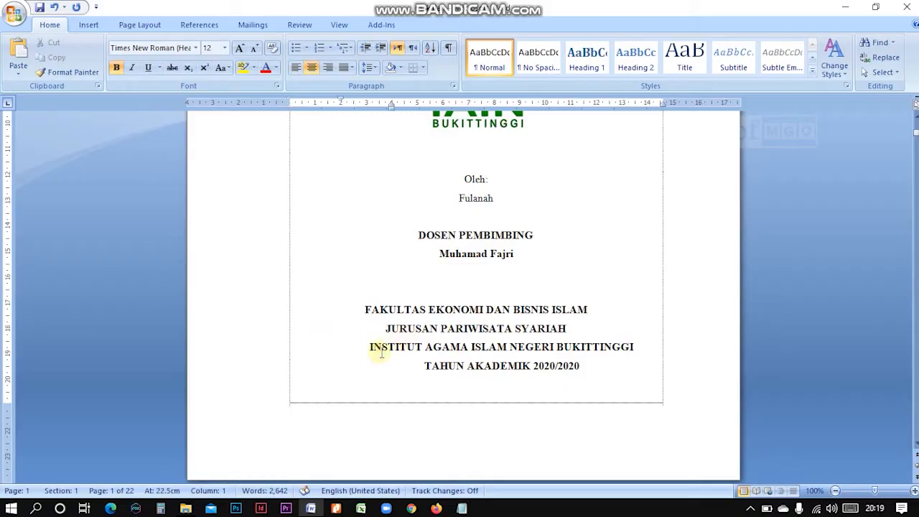
{"action": "key", "text": "BackSpace"}
{"action": "key", "text": "BackSpace"}
{"action": "key", "text": "ctrl+e"}
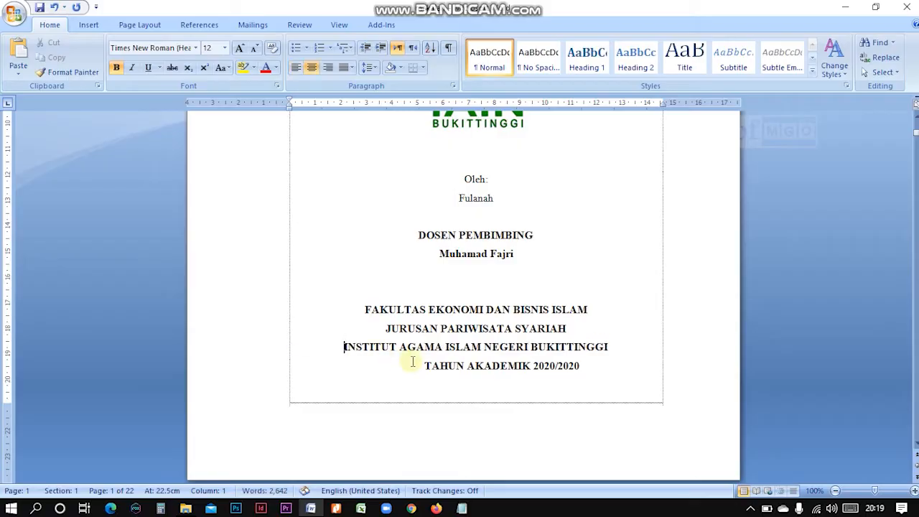
{"action": "left_click", "coordinate": [422, 366]}
{"action": "key", "text": "BackSpace"}
{"action": "key", "text": "BackSpace"}
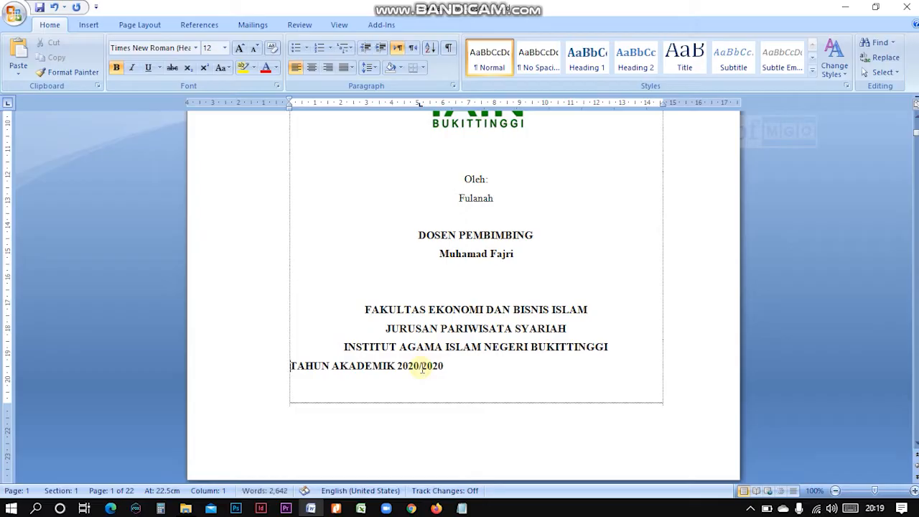
{"action": "key", "text": "ctrl+e"}
{"action": "scroll", "coordinate": [553, 341], "scroll_direction": "down", "scroll_amount": 2}
{"action": "scroll", "coordinate": [553, 340], "scroll_direction": "up", "scroll_amount": 9}
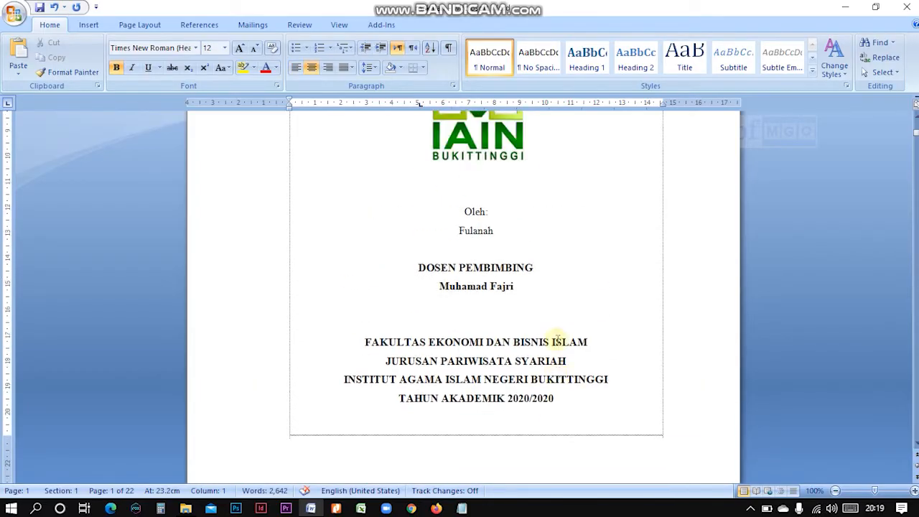
{"action": "scroll", "coordinate": [556, 340], "scroll_direction": "down", "scroll_amount": 15}
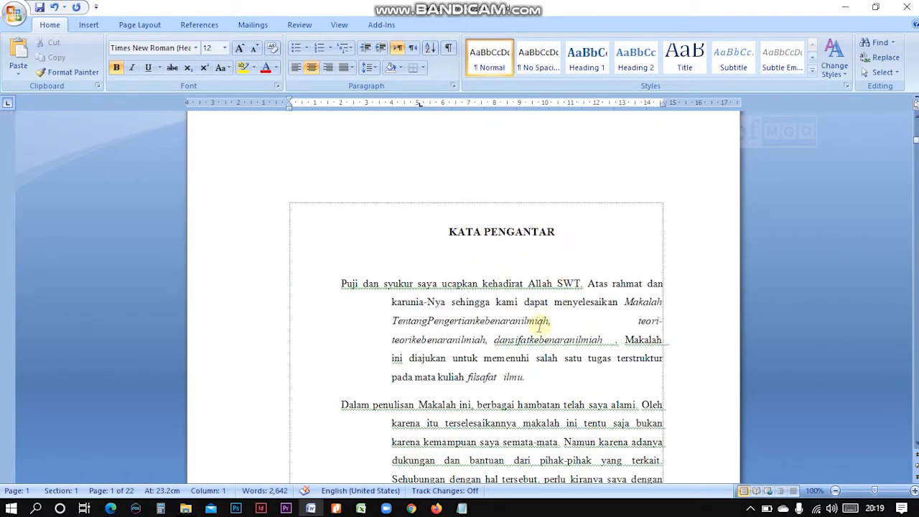
Remove the empty line above KATA PENGANTAR and centre the title without indent
{"action": "left_click", "coordinate": [450, 234]}
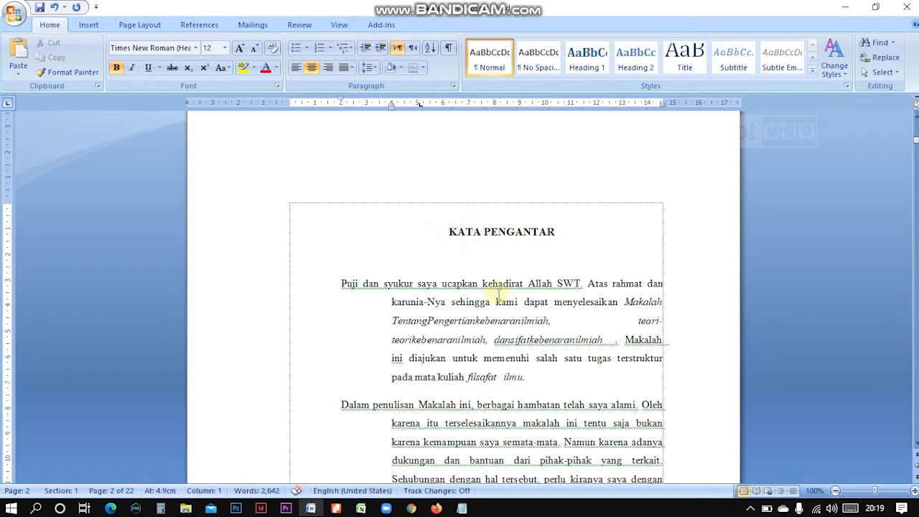
{"action": "key", "text": "ctrl+l"}
{"action": "key", "text": "ctrl+q"}
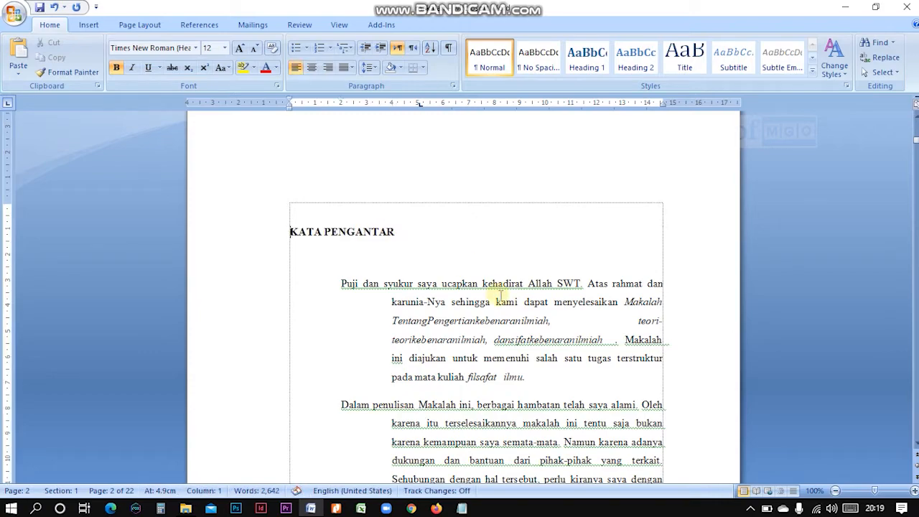
{"action": "key", "text": "ctrl+e"}
{"action": "left_click", "coordinate": [446, 216]}
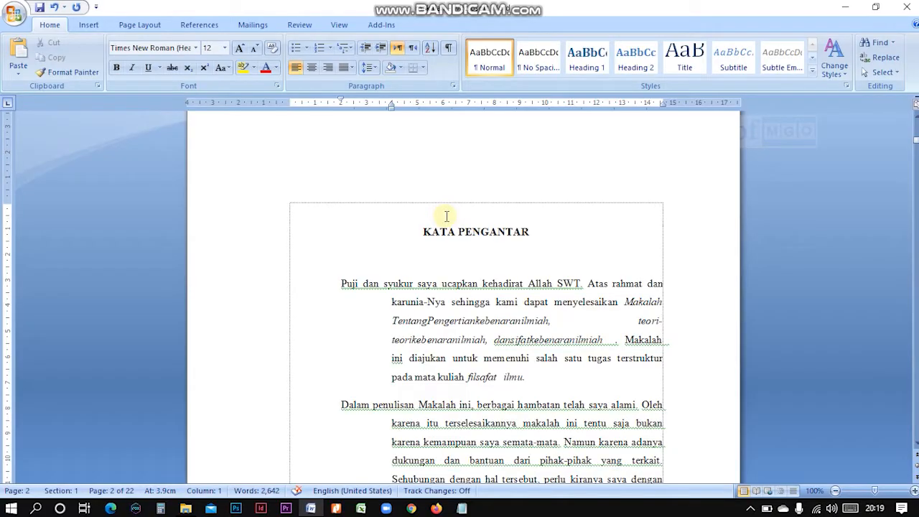
{"action": "left_click", "coordinate": [412, 233]}
{"action": "key", "text": "ctrl+q"}
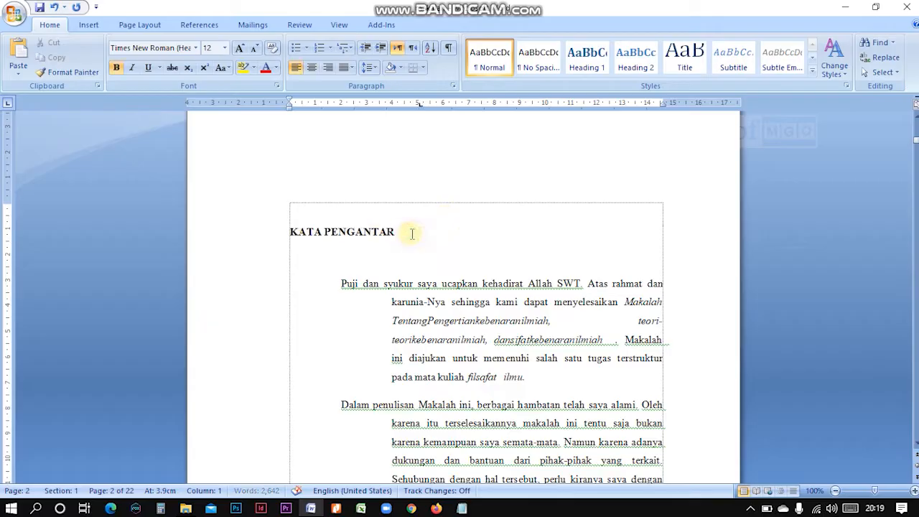
{"action": "key", "text": "Delete"}
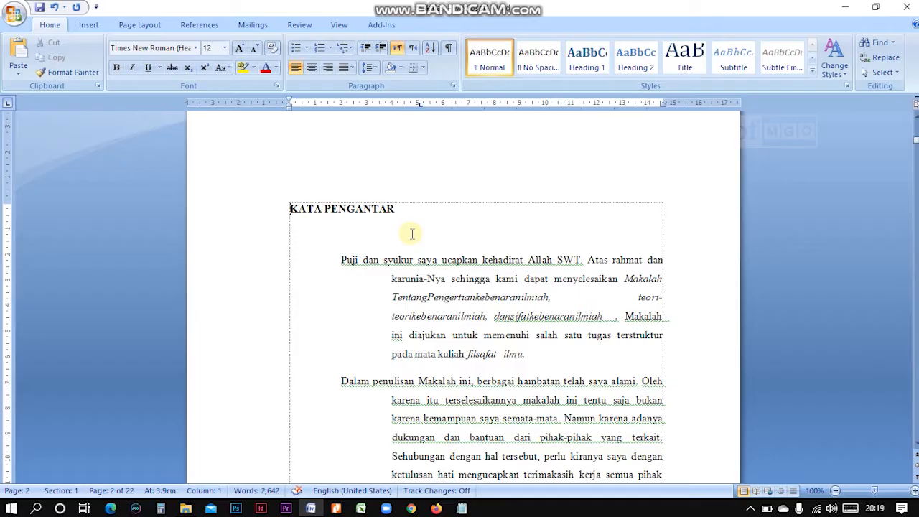
{"action": "key", "text": "ctrl+e"}
Reduce the foreword's first paragraph indent so its wrapped lines align with the margin
{"action": "scroll", "coordinate": [409, 237], "scroll_direction": "down", "scroll_amount": 1}
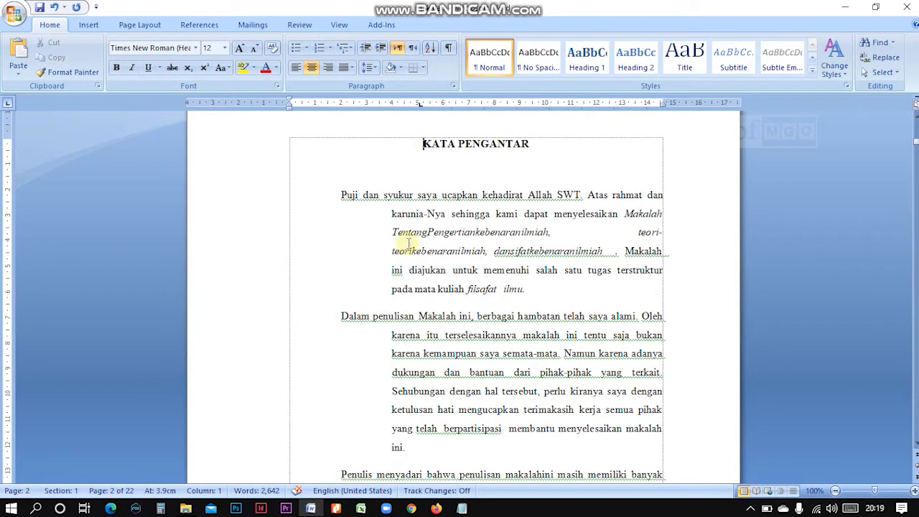
{"action": "scroll", "coordinate": [408, 244], "scroll_direction": "down", "scroll_amount": 1}
{"action": "scroll", "coordinate": [407, 245], "scroll_direction": "up", "scroll_amount": 1}
{"action": "left_click_drag", "start_coordinate": [524, 289], "coordinate": [344, 200]}
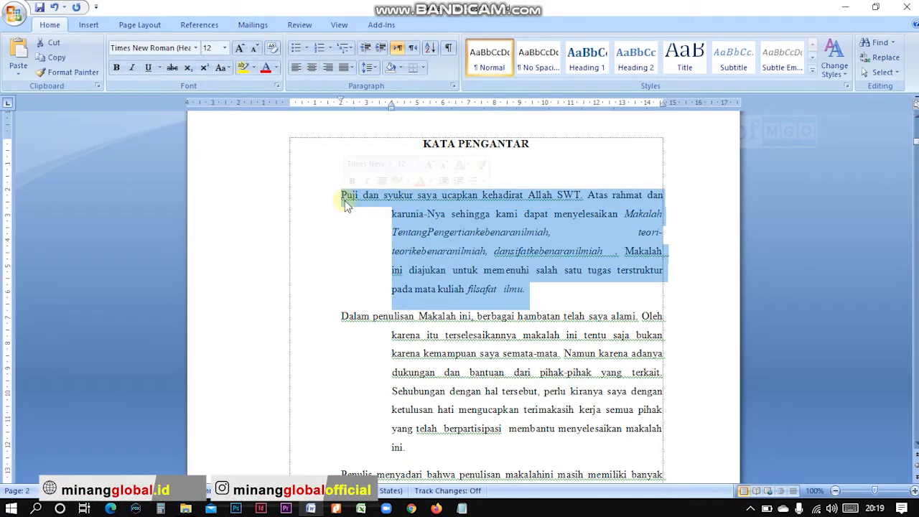
{"action": "key", "text": "ctrl+shift+m"}
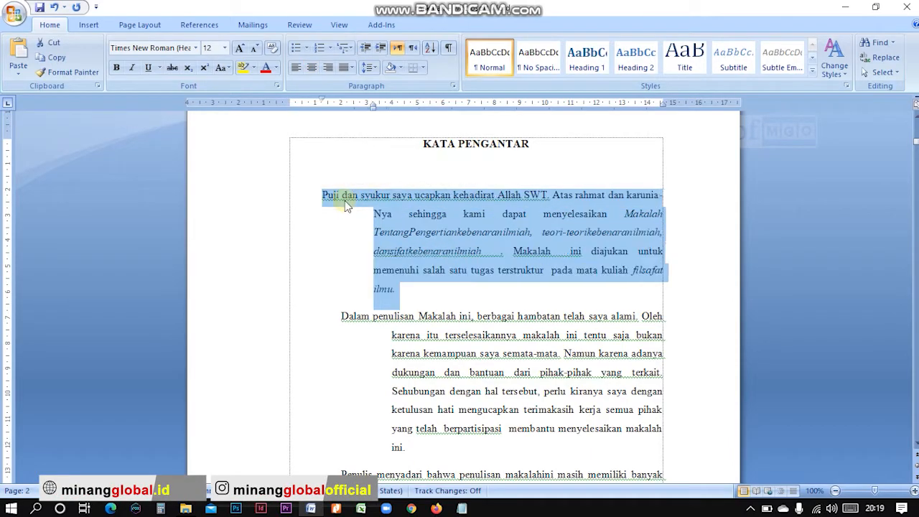
{"action": "key", "text": "ctrl+shift+m"}
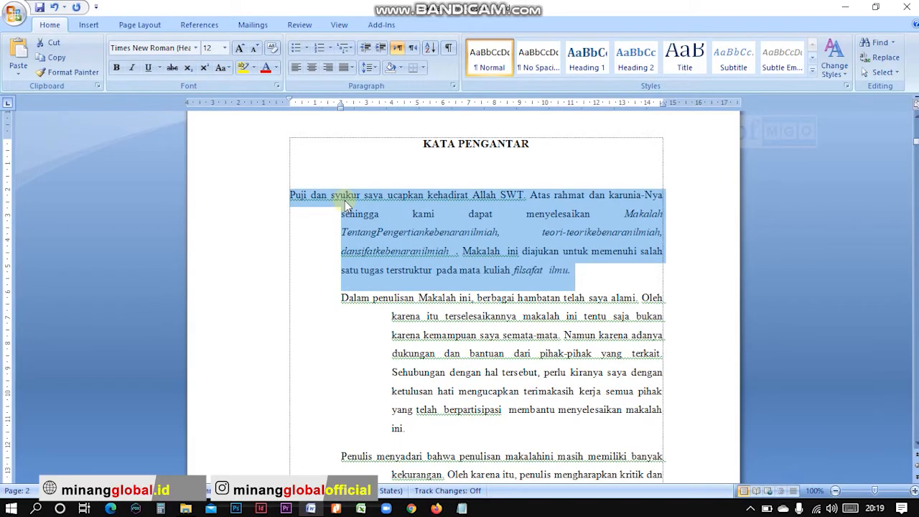
{"action": "left_click", "coordinate": [344, 208]}
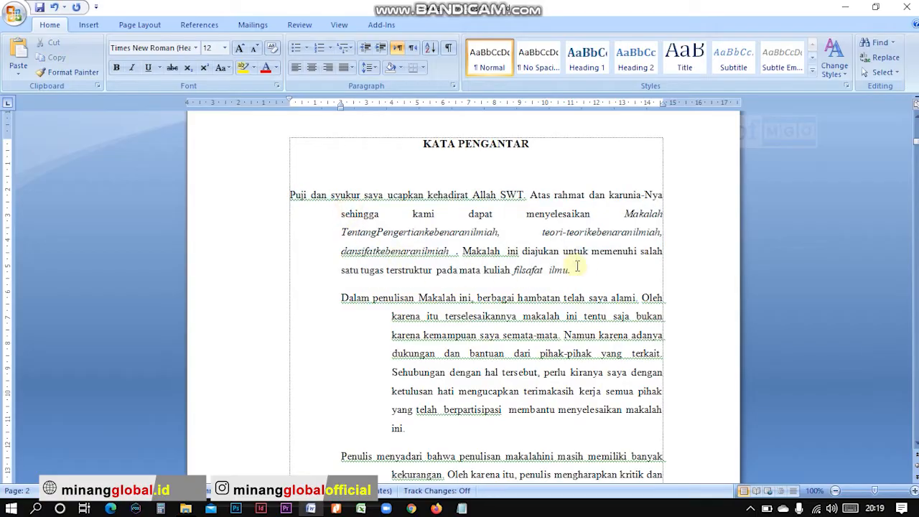
{"action": "left_click_drag", "start_coordinate": [571, 270], "coordinate": [344, 226]}
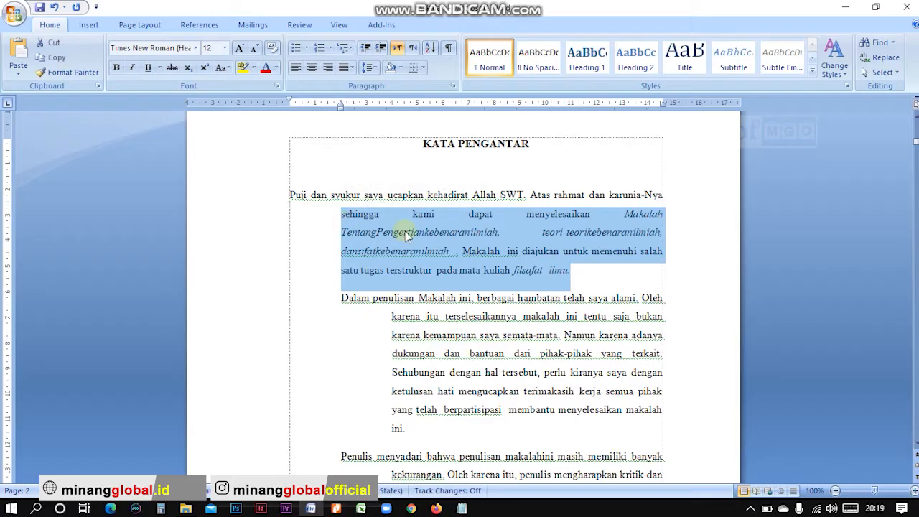
{"action": "scroll", "coordinate": [407, 235], "scroll_direction": "up", "scroll_amount": 2}
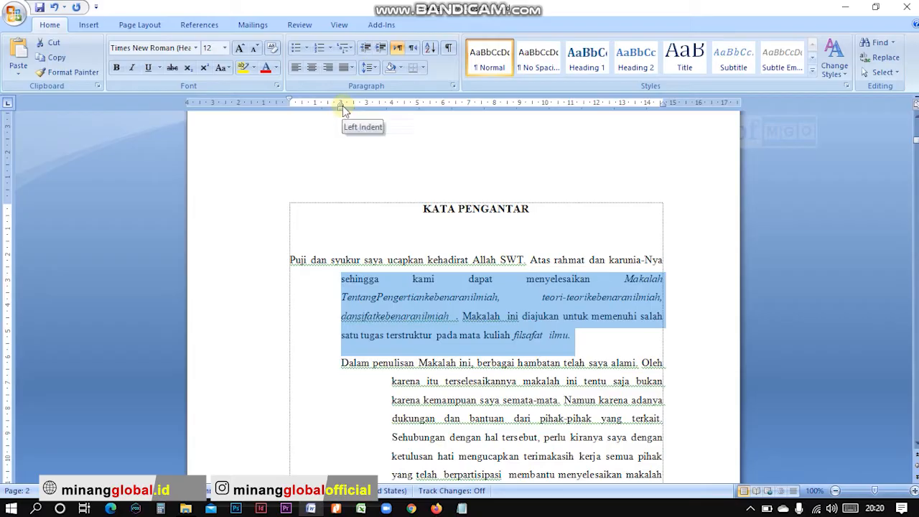
{"action": "left_click_drag", "start_coordinate": [340, 105], "coordinate": [290, 104]}
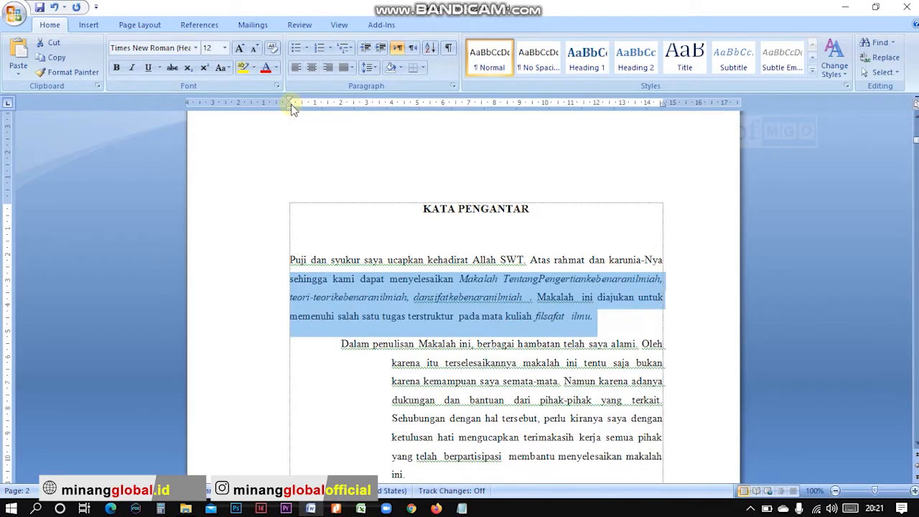
{"action": "left_click", "coordinate": [362, 279]}
Indent only the first line of the 'Puji dan syukur' paragraph, undoing the extra indent
{"action": "left_click", "coordinate": [292, 260]}
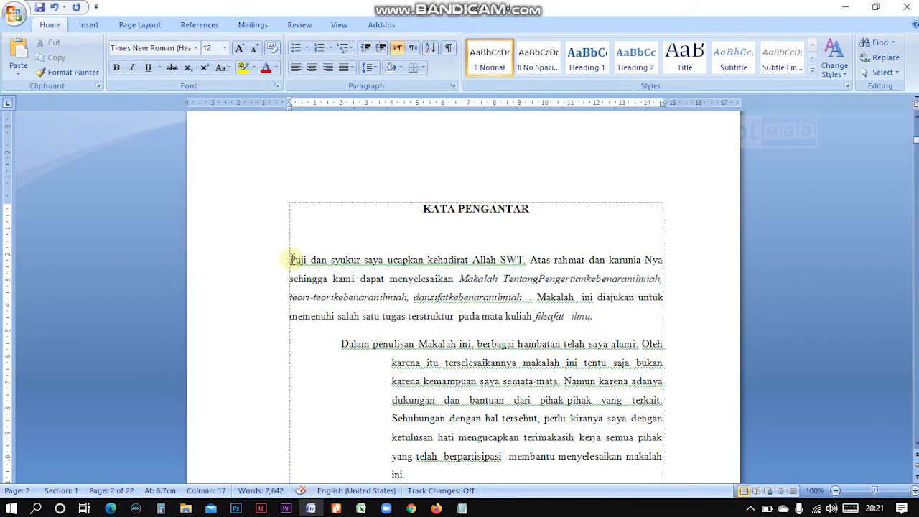
{"action": "left_click", "coordinate": [292, 259]}
{"action": "key", "text": "Tab"}
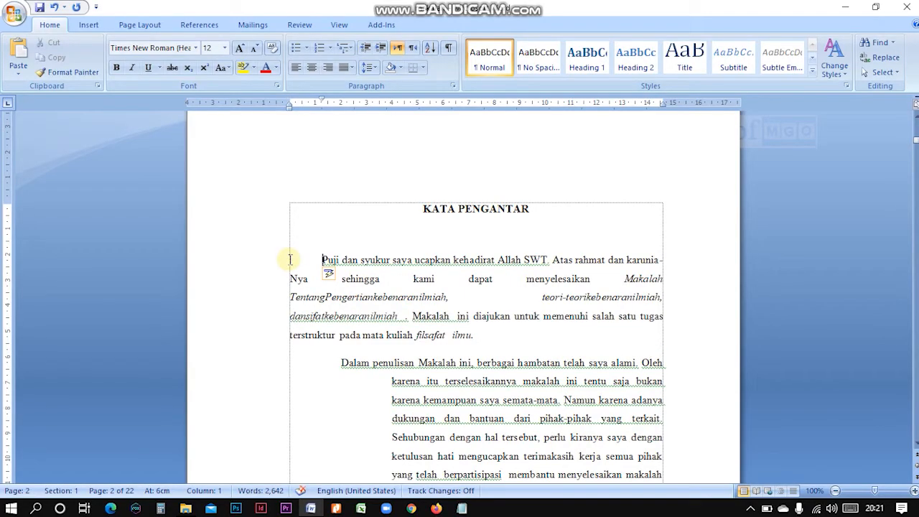
{"action": "key", "text": "Tab"}
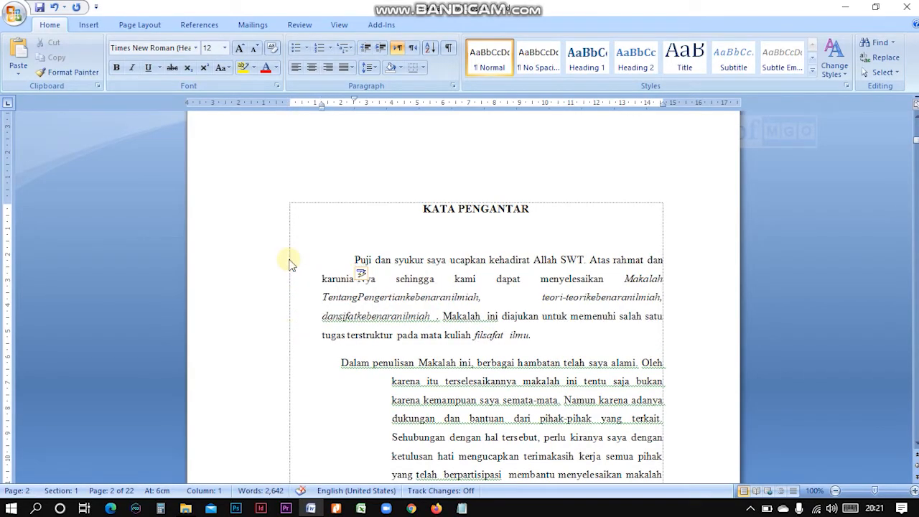
{"action": "key", "text": "ctrl+z"}
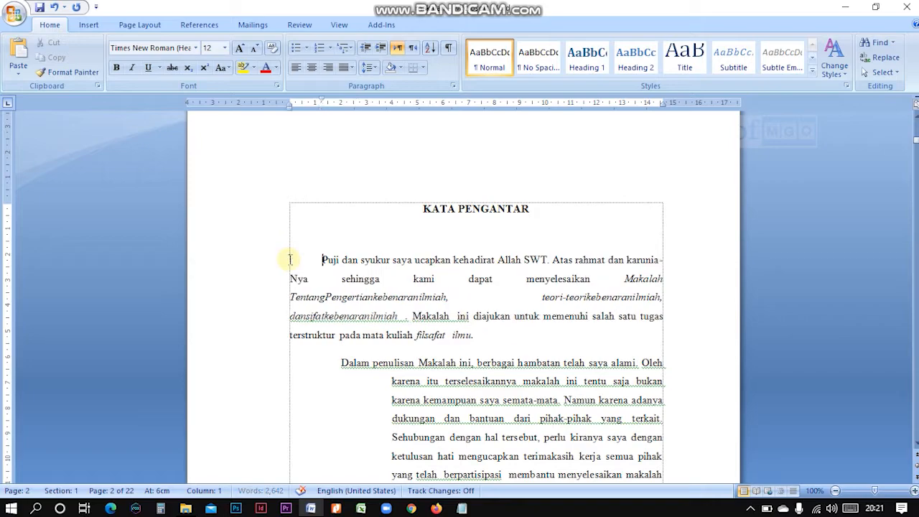
{"action": "scroll", "coordinate": [405, 298], "scroll_direction": "down", "scroll_amount": 2}
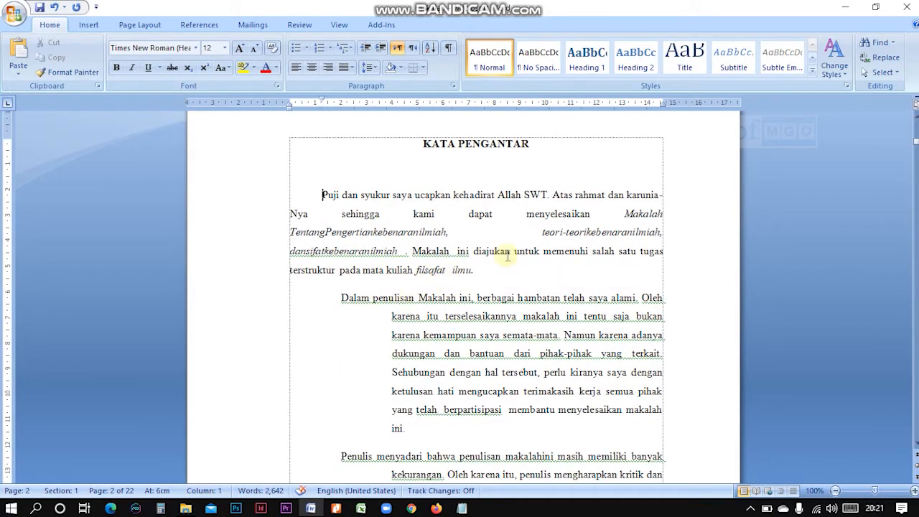
Close the wide gap in the italic title words and add a space after 'teori-teori'
{"action": "left_click_drag", "start_coordinate": [464, 233], "coordinate": [515, 235]}
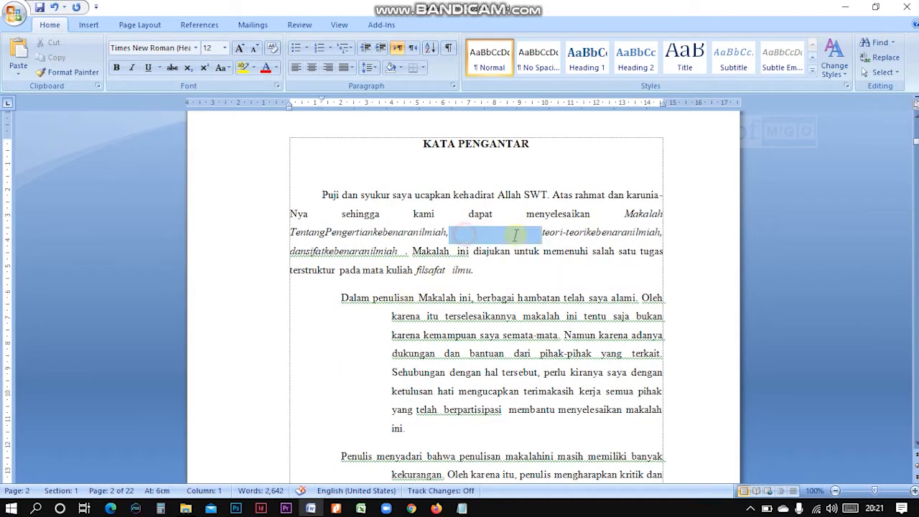
{"action": "left_click", "coordinate": [429, 231]}
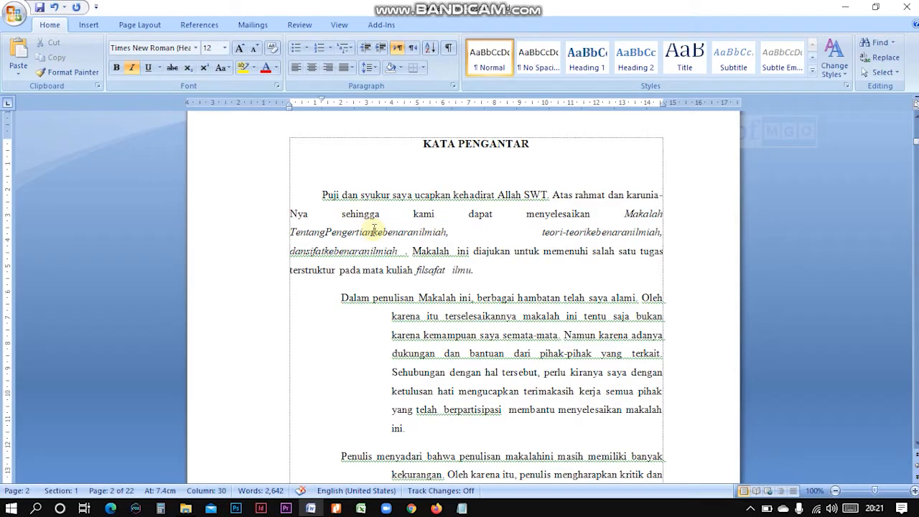
{"action": "left_click", "coordinate": [372, 230]}
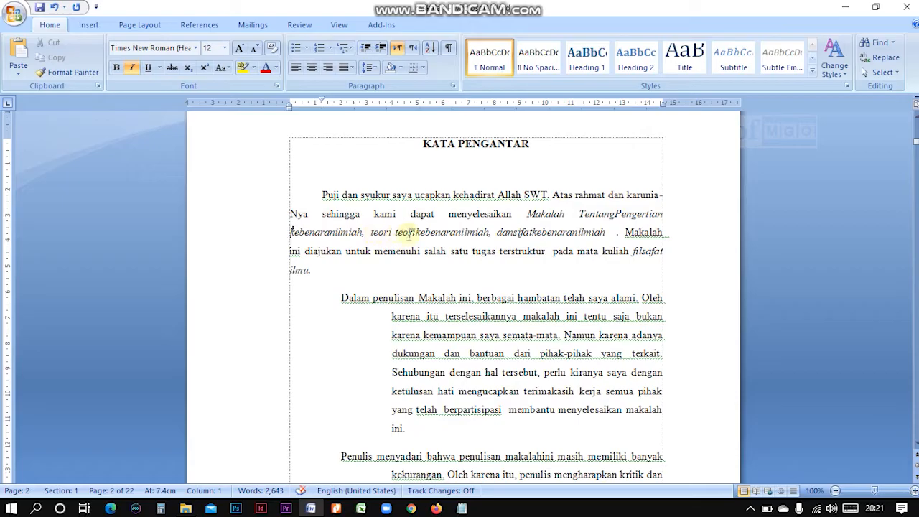
{"action": "left_click", "coordinate": [417, 232]}
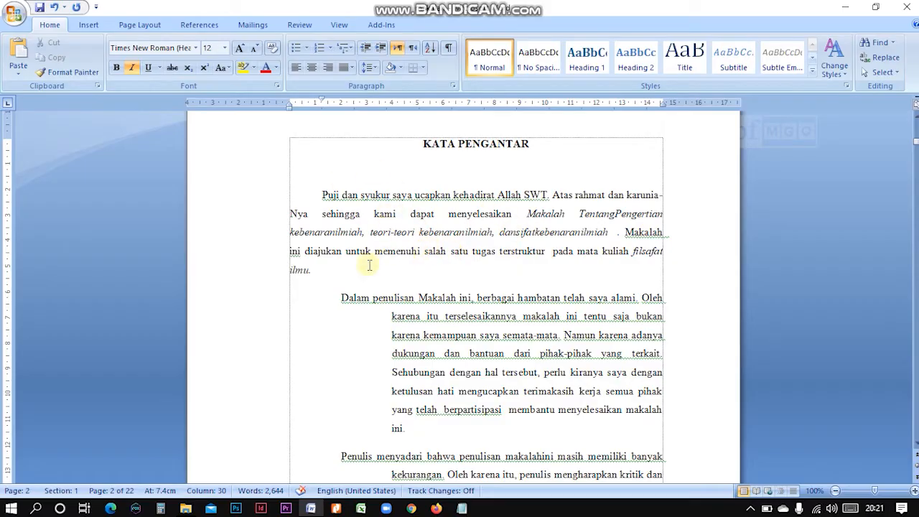
Make 'Dalam penulisan' its own paragraph with a first-line-only indent instead of a hanging indent
{"action": "left_click", "coordinate": [337, 298]}
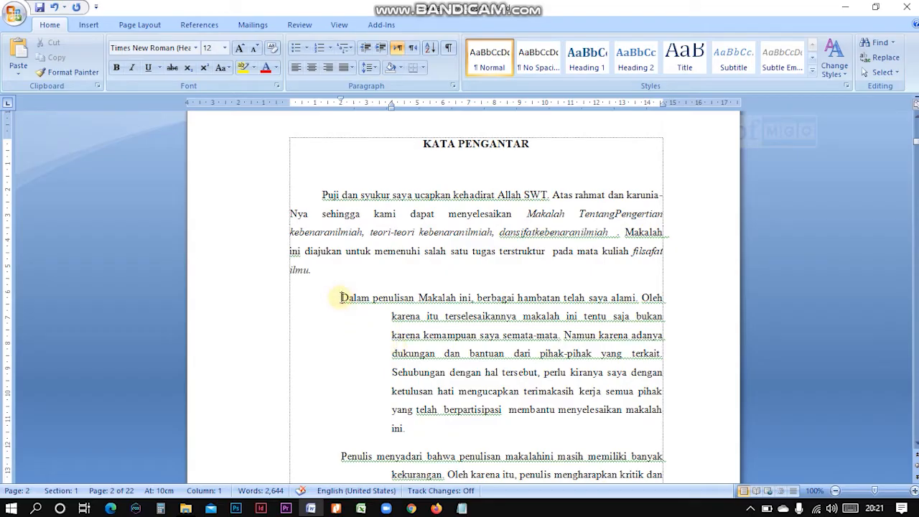
{"action": "key", "text": "BackSpace"}
{"action": "key", "text": "BackSpace"}
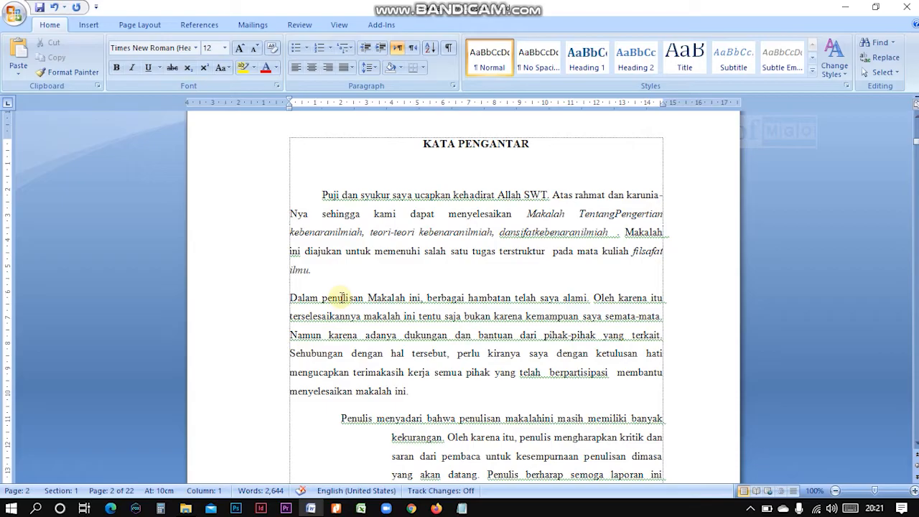
{"action": "key", "text": "BackSpace"}
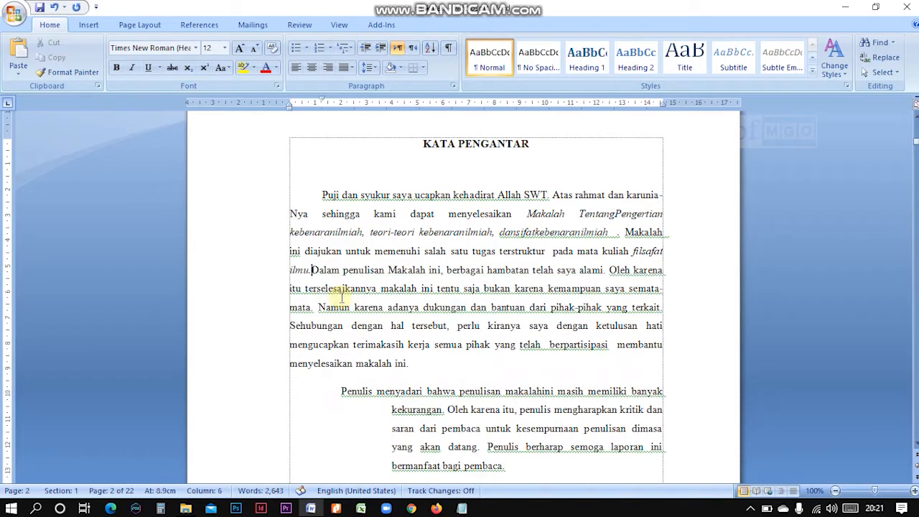
{"action": "key", "text": "Return"}
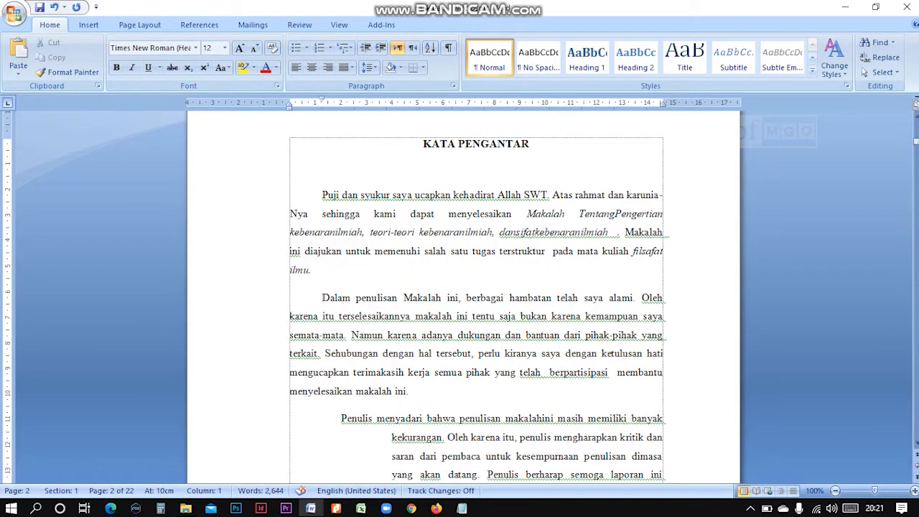
{"action": "left_click", "coordinate": [316, 269]}
{"action": "left_click", "coordinate": [333, 294]}
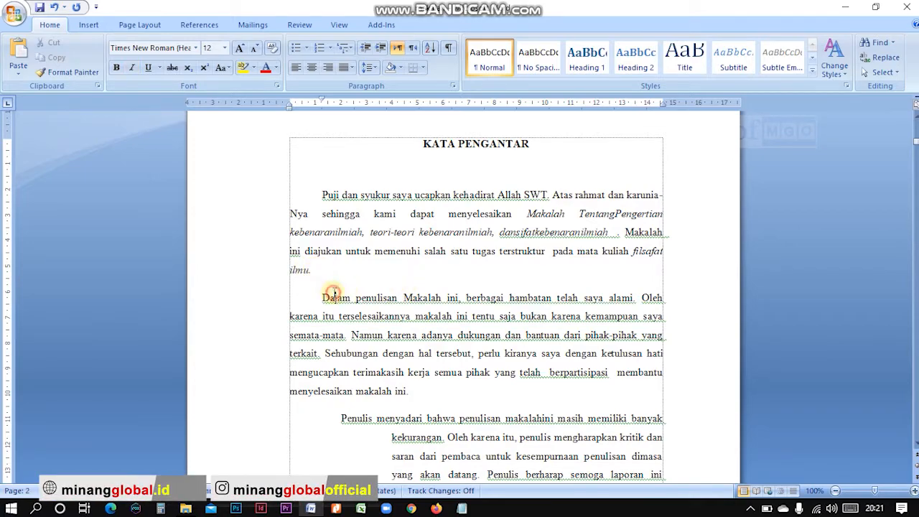
{"action": "left_click", "coordinate": [314, 269]}
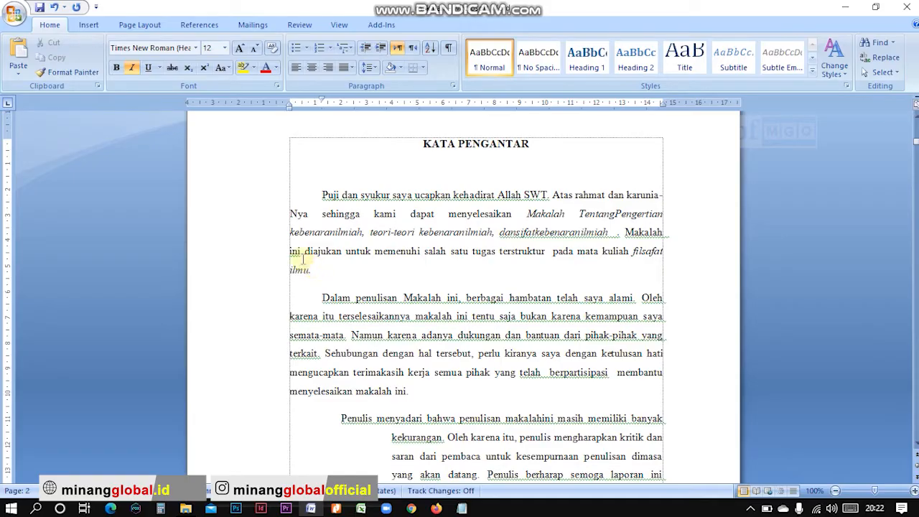
Set Spacing After to 0 pt for the first two foreword paragraphs
{"action": "left_click_drag", "start_coordinate": [293, 252], "coordinate": [410, 315]}
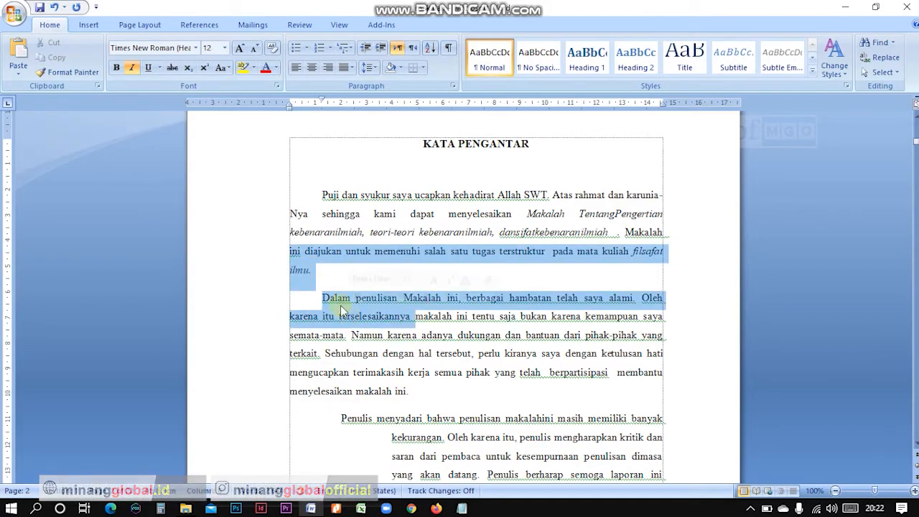
{"action": "left_click", "coordinate": [149, 26]}
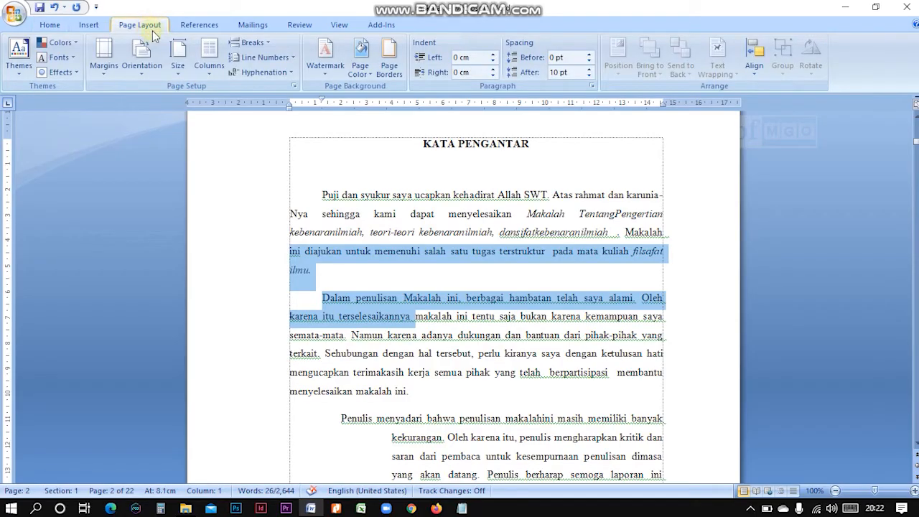
{"action": "left_click", "coordinate": [589, 76]}
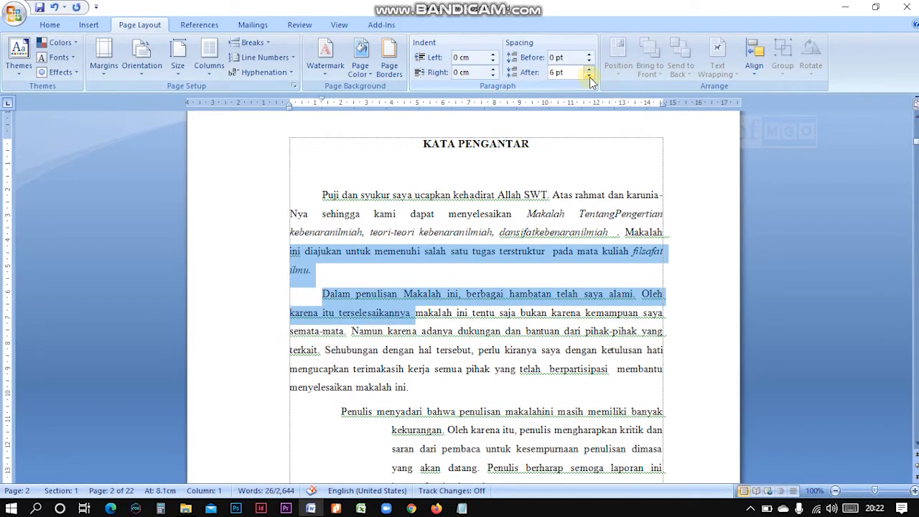
{"action": "left_click", "coordinate": [589, 77]}
{"action": "left_click", "coordinate": [346, 280]}
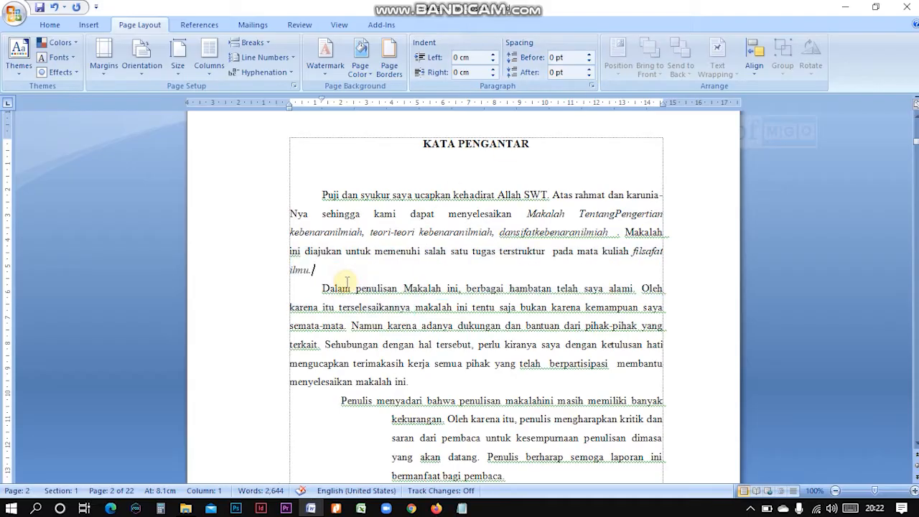
Give the 'Penulis menyadari' paragraph a first-line-only indent, removing its 4 cm left and hanging indents
{"action": "scroll", "coordinate": [346, 281], "scroll_direction": "down", "scroll_amount": 1}
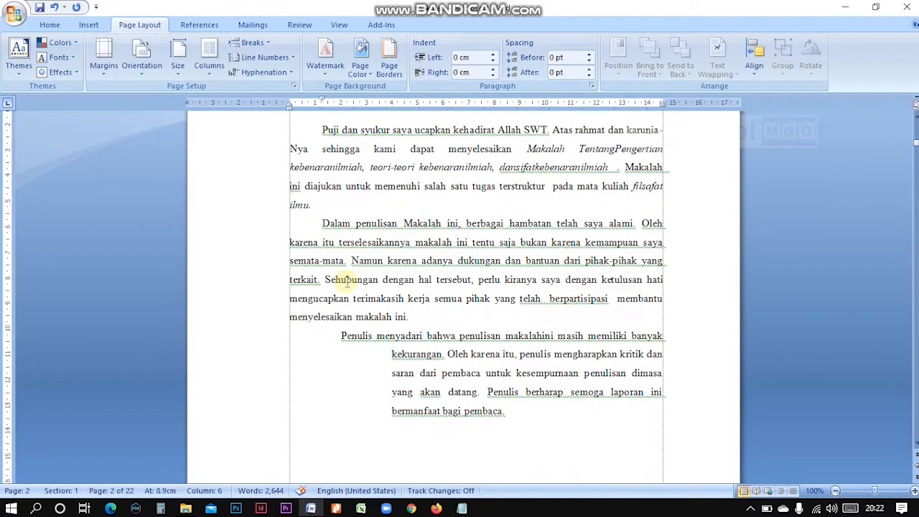
{"action": "left_click", "coordinate": [341, 335]}
{"action": "key", "text": "BackSpace"}
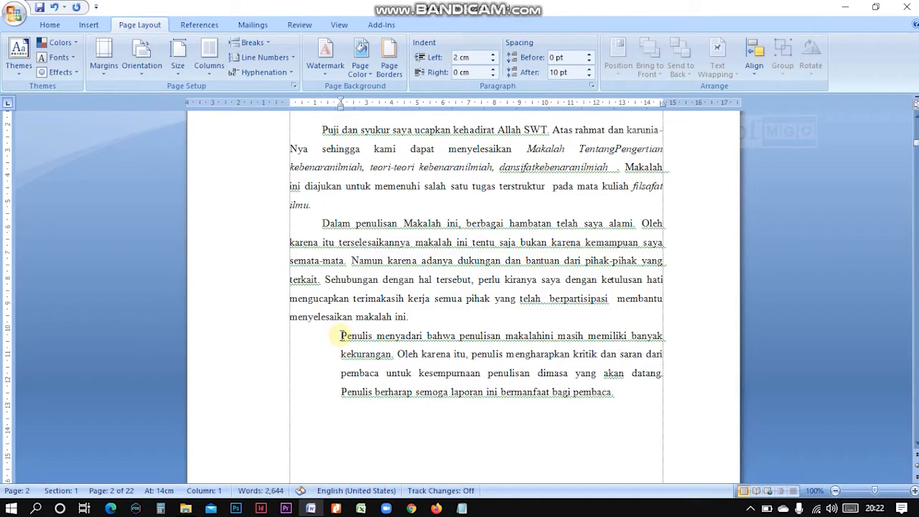
{"action": "key", "text": "BackSpace"}
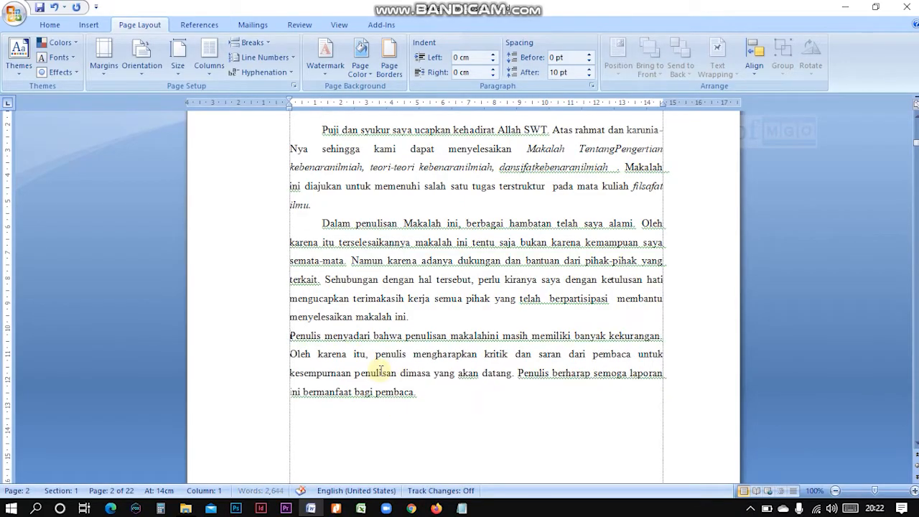
{"action": "key", "text": "BackSpace"}
{"action": "key", "text": "Return"}
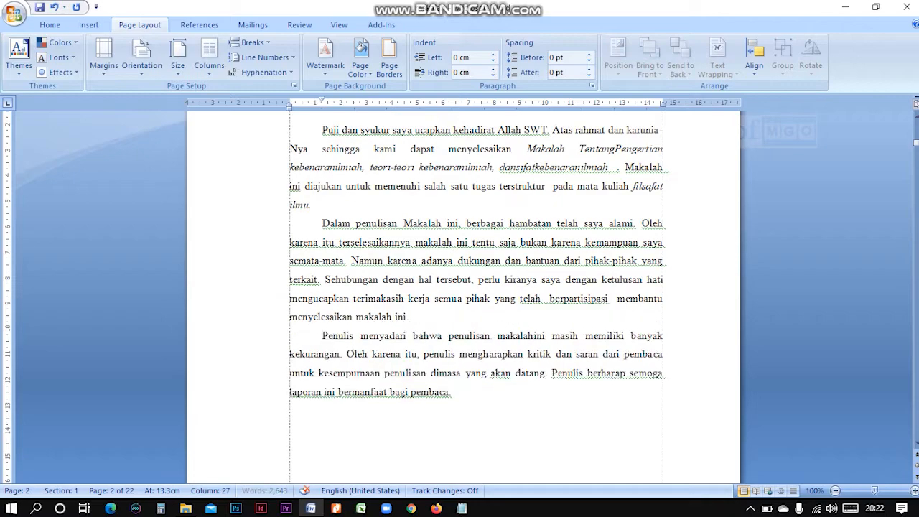
{"action": "scroll", "coordinate": [359, 340], "scroll_direction": "up", "scroll_amount": 2}
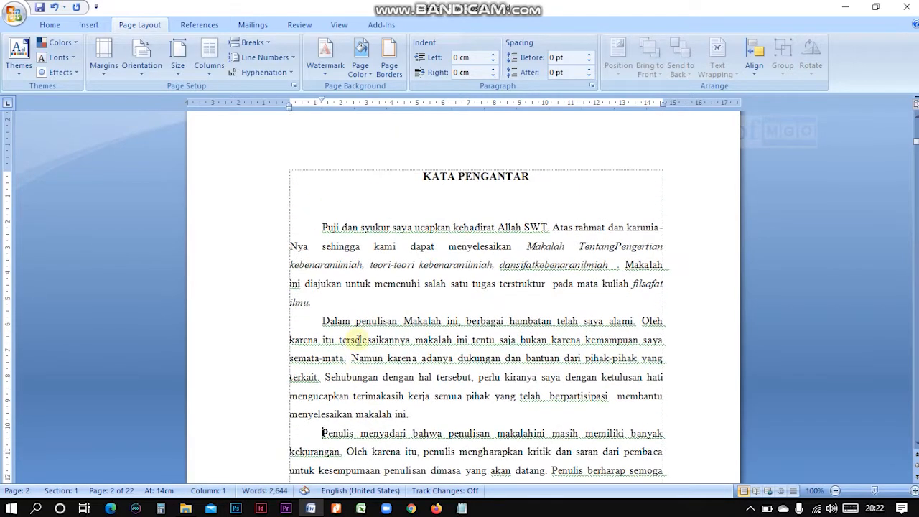
Remove the empty lines above 'Bukittinggi, oktober 2020' and tab the date line to 7.62 cm
{"action": "scroll", "coordinate": [352, 332], "scroll_direction": "down", "scroll_amount": 6}
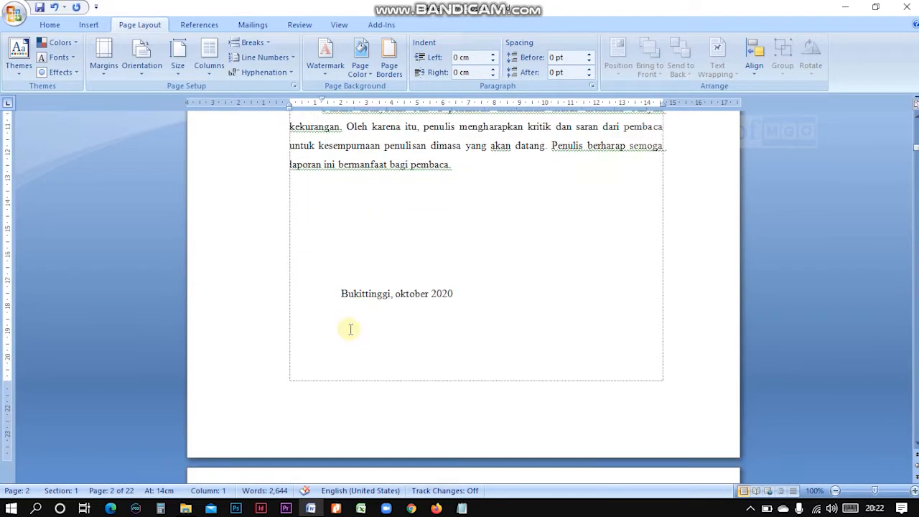
{"action": "left_click", "coordinate": [338, 294]}
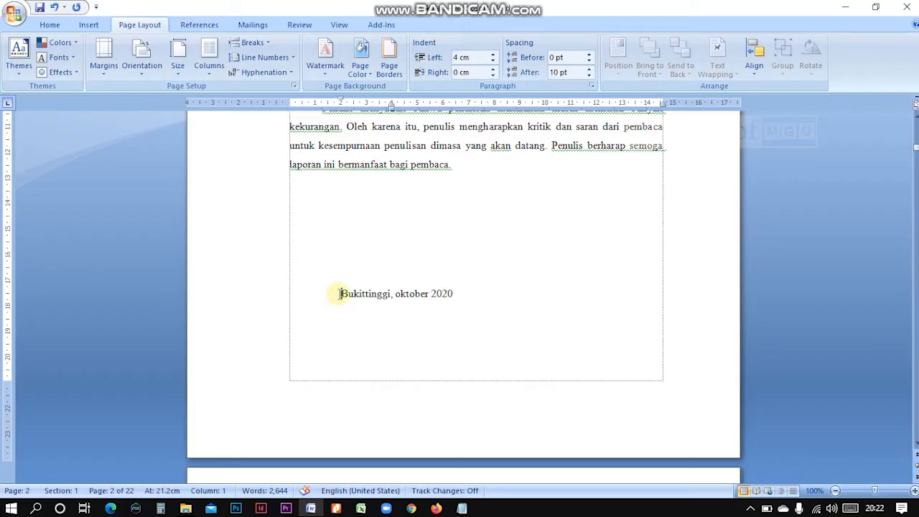
{"action": "key", "text": "BackSpace"}
{"action": "key", "text": "BackSpace"}
{"action": "key", "text": "BackSpace"}
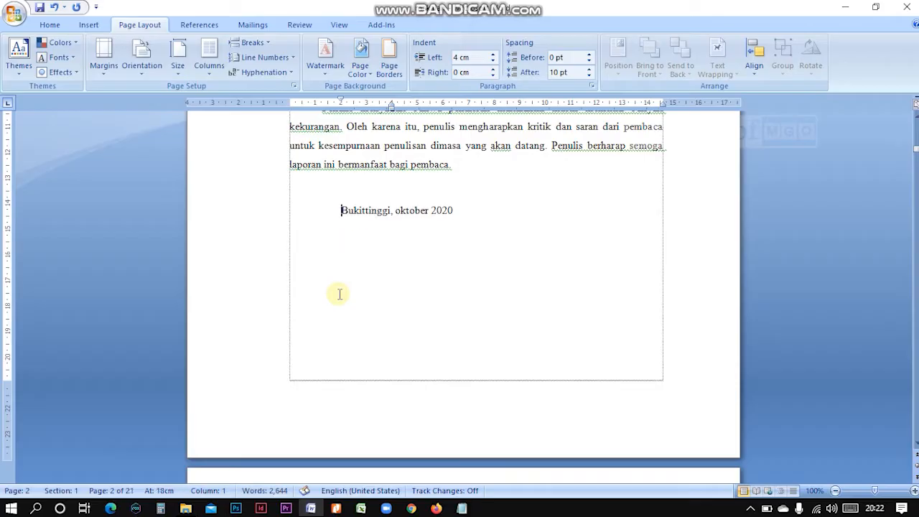
{"action": "key", "text": "BackSpace"}
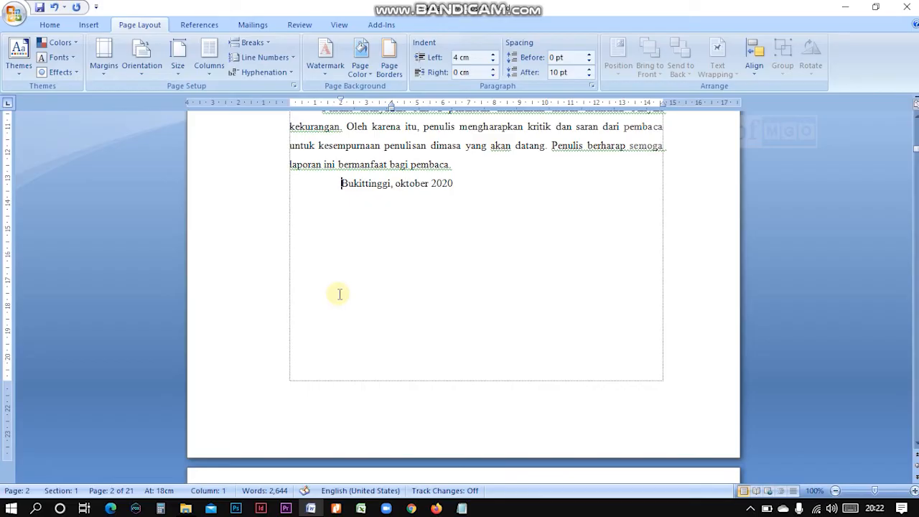
{"action": "key", "text": "BackSpace"}
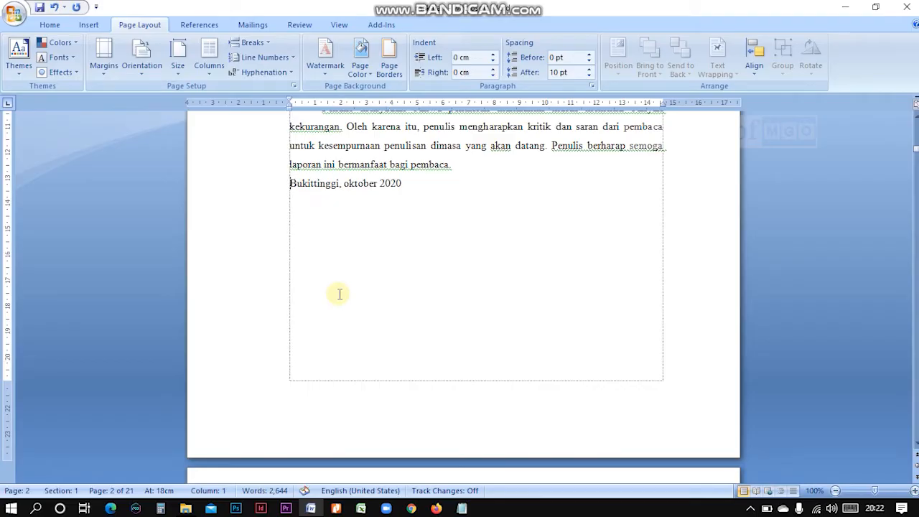
{"action": "key", "text": "BackSpace"}
{"action": "key", "text": "Return"}
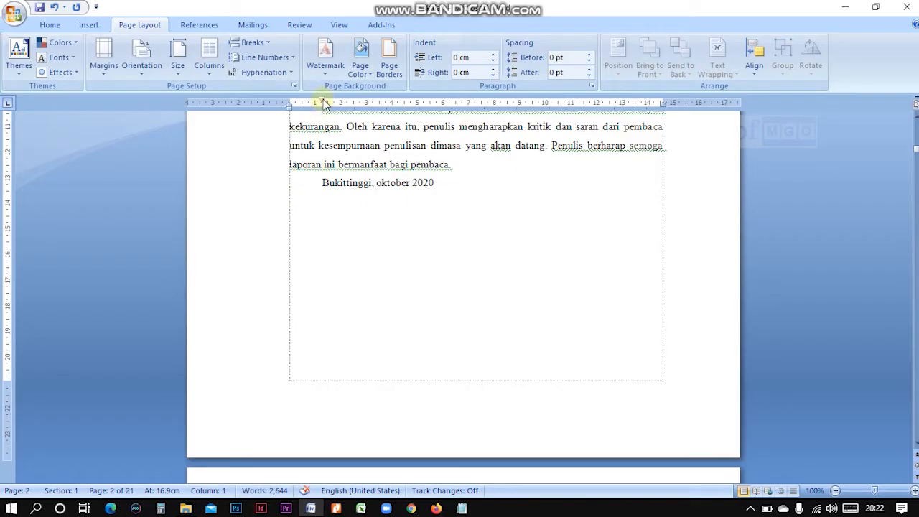
{"action": "left_click_drag", "start_coordinate": [323, 104], "coordinate": [291, 106]}
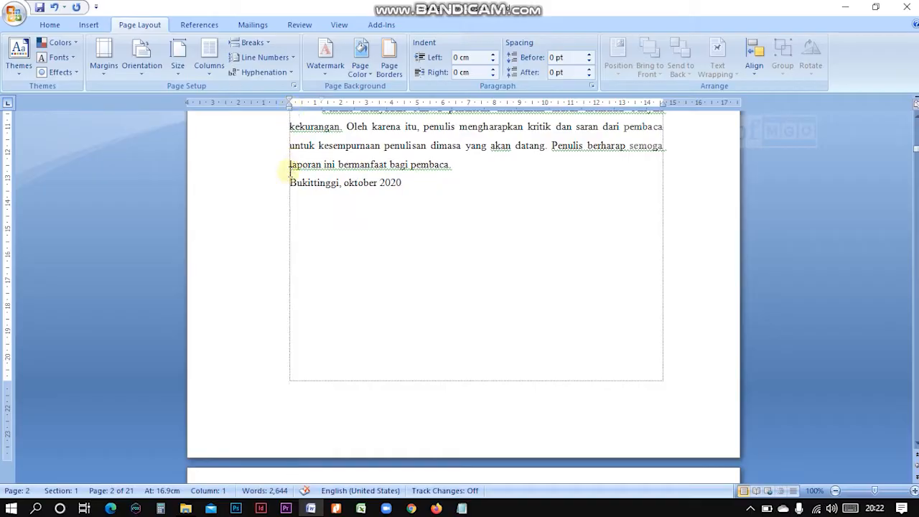
{"action": "key", "text": "Tab"}
{"action": "key", "text": "Tab"}
{"action": "key", "text": "Tab"}
{"action": "key", "text": "Tab"}
{"action": "key", "text": "Tab"}
{"action": "key", "text": "Tab"}
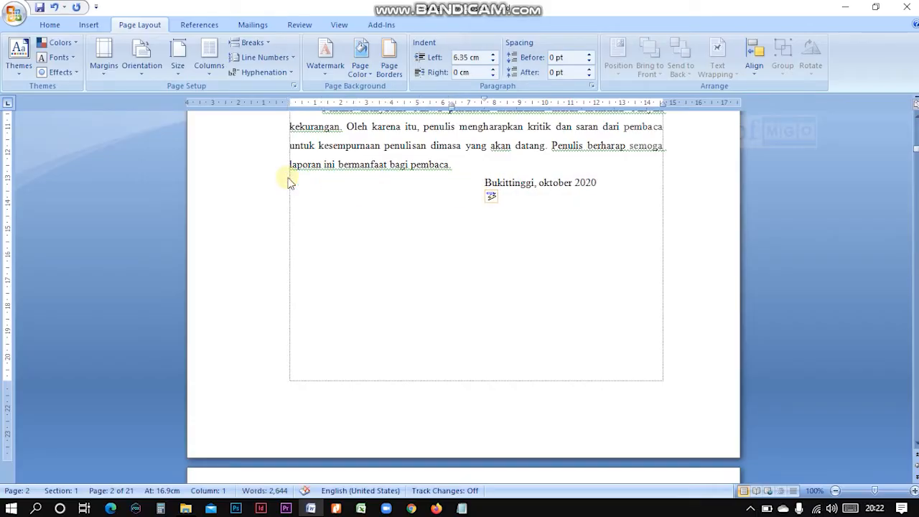
{"action": "key", "text": "Tab"}
{"action": "key", "text": "Return"}
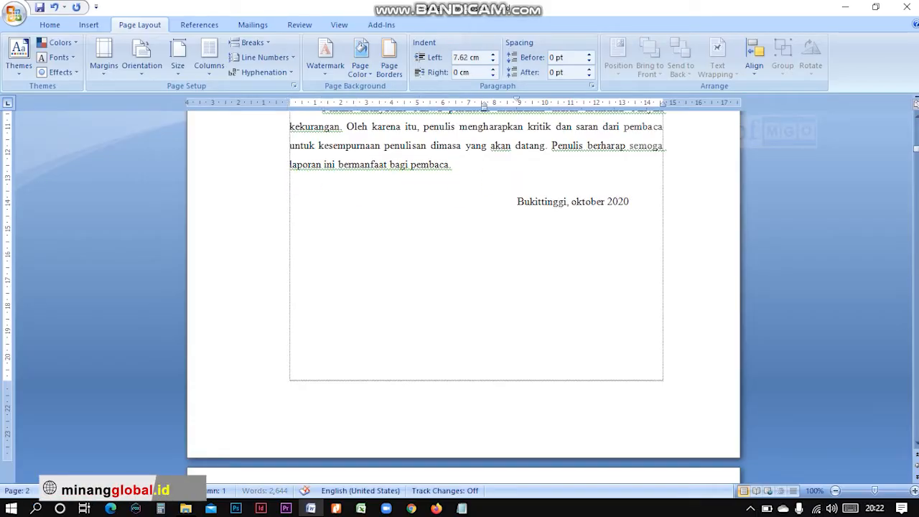
Add 'Penulis,' below the date with an empty line after it, then scroll to DAFTAR ISI
{"action": "left_click", "coordinate": [638, 201]}
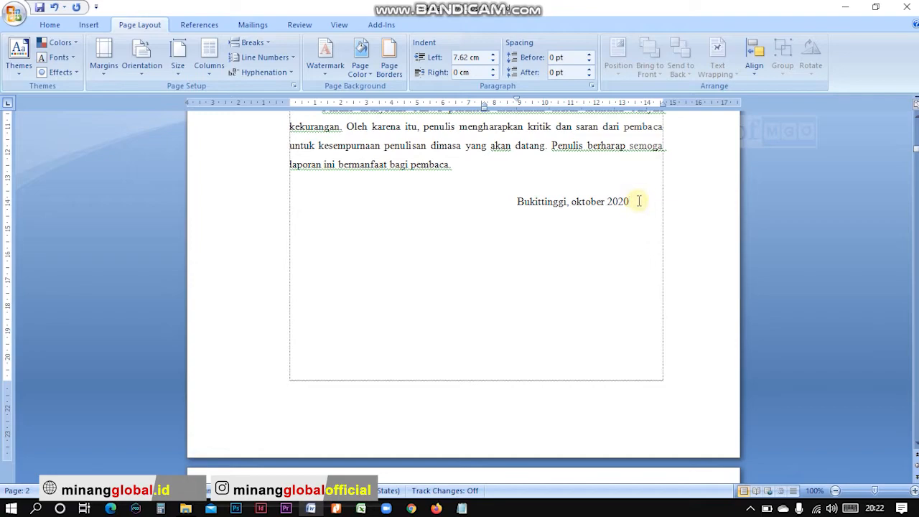
{"action": "key", "text": "Return"}
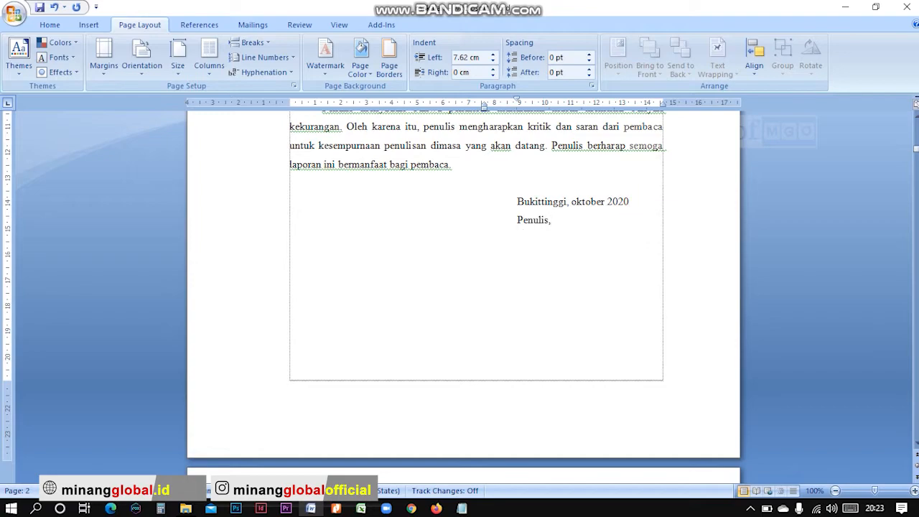
{"action": "type", "text": "Penulis,"}
{"action": "key", "text": "Return"}
{"action": "scroll", "coordinate": [677, 150], "scroll_direction": "up", "scroll_amount": 1}
{"action": "scroll", "coordinate": [596, 164], "scroll_direction": "down", "scroll_amount": 2}
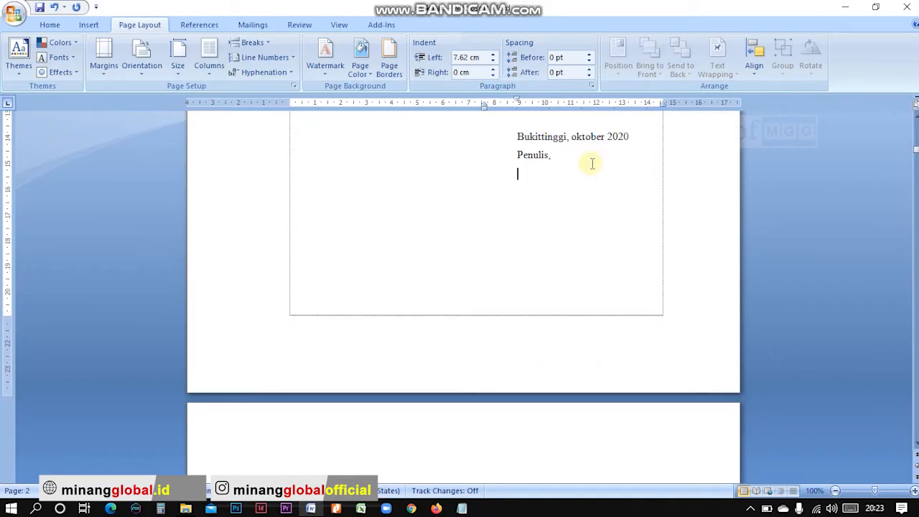
{"action": "scroll", "coordinate": [592, 163], "scroll_direction": "down", "scroll_amount": 10}
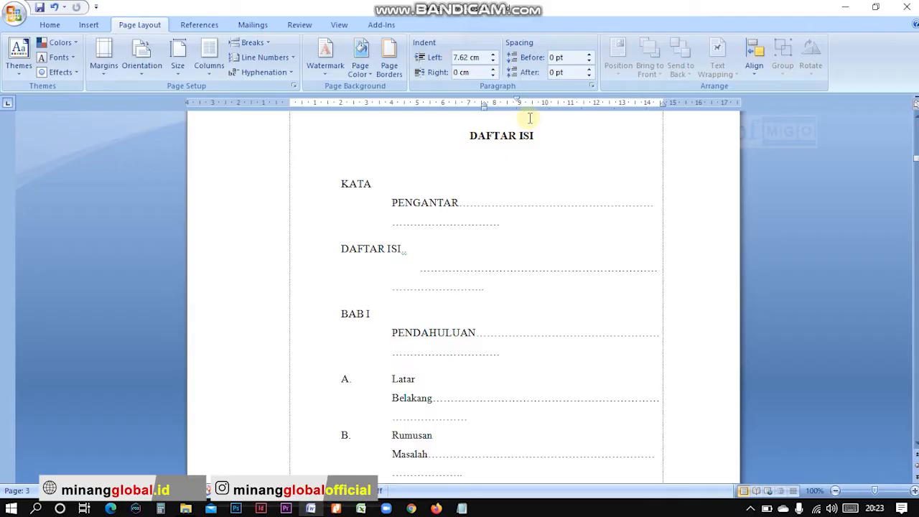
Remove the DAFTAR ISI title's indents and blank line above it, and centre it
{"action": "scroll", "coordinate": [516, 187], "scroll_direction": "up", "scroll_amount": 3}
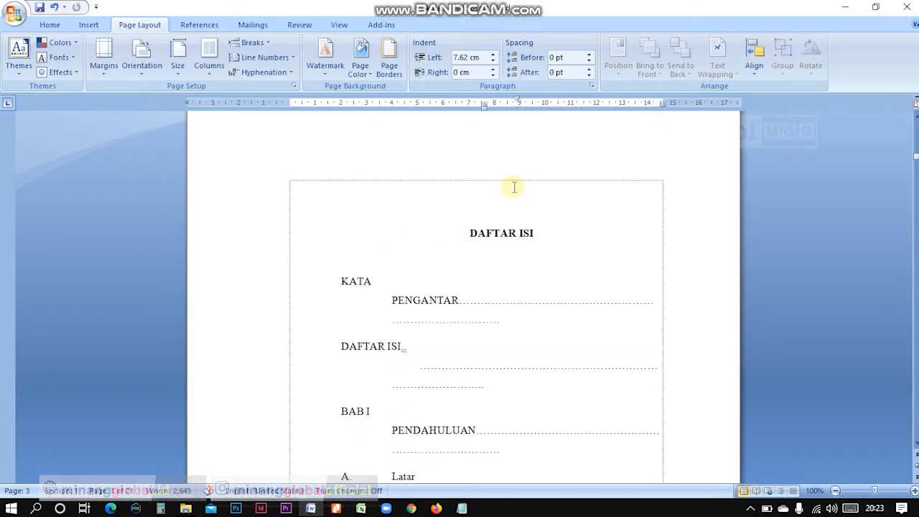
{"action": "left_click", "coordinate": [471, 233]}
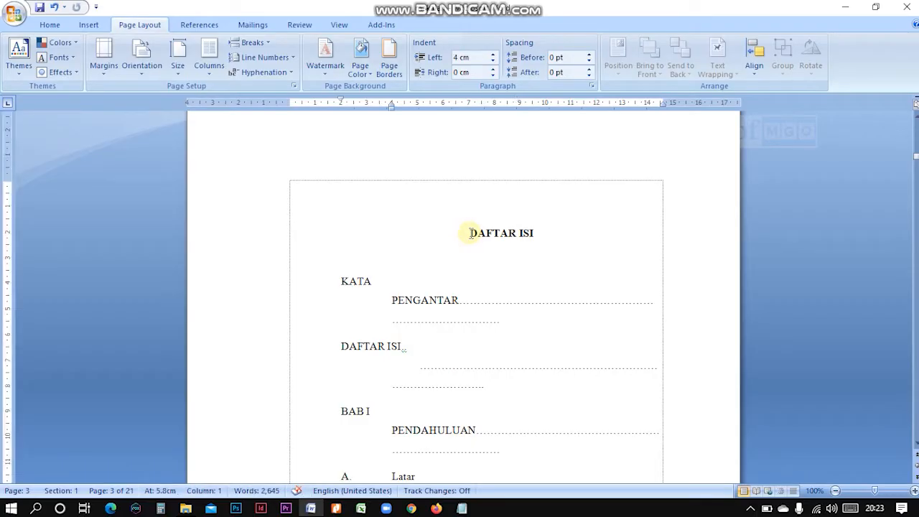
{"action": "key", "text": "BackSpace"}
{"action": "key", "text": "BackSpace"}
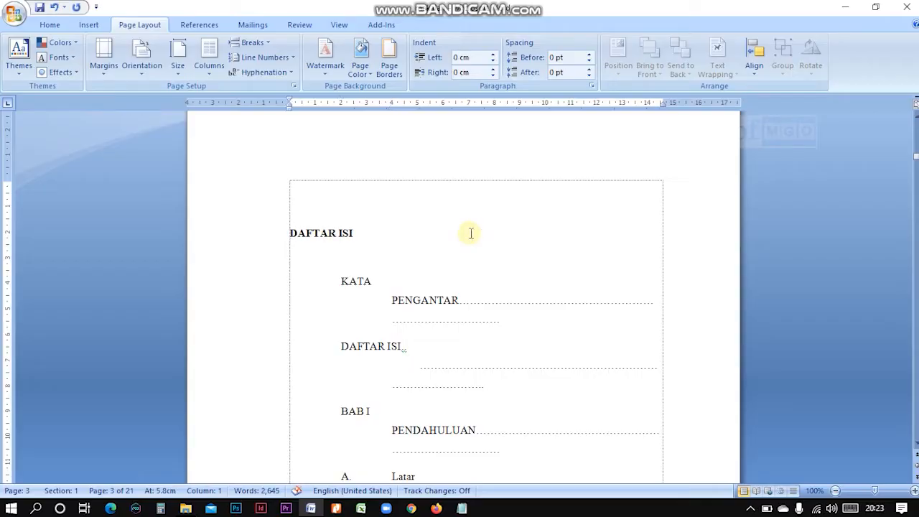
{"action": "key", "text": "BackSpace"}
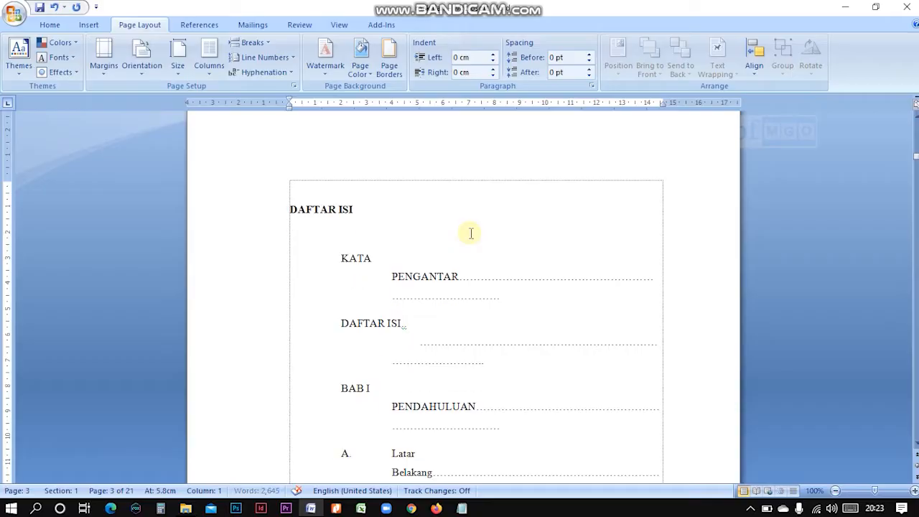
{"action": "key", "text": "BackSpace"}
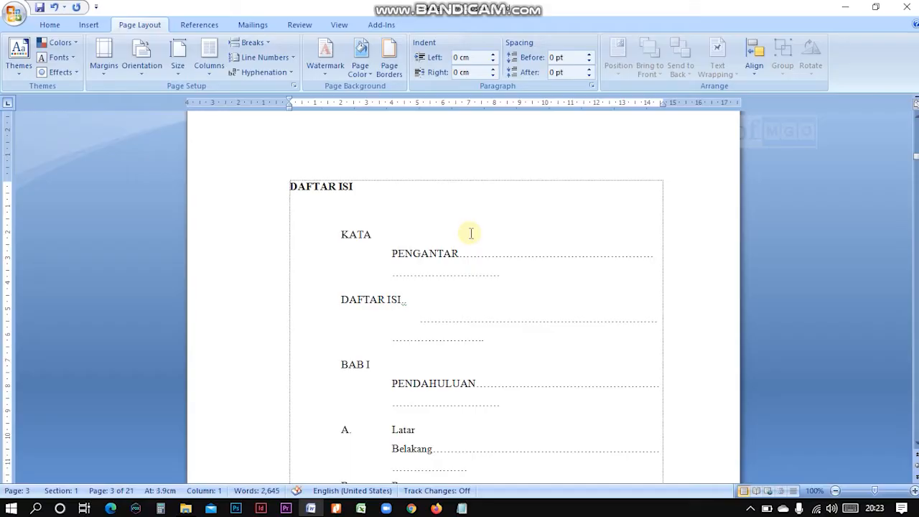
{"action": "key", "text": "ctrl+e"}
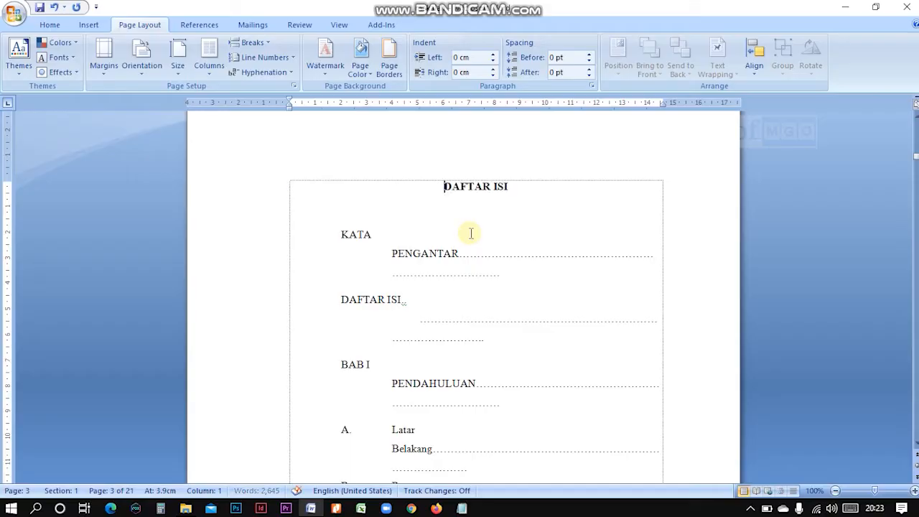
Put the KATA PENGANTAR and DAFTAR ISI entries flush left, each on one dotted-leader line
{"action": "left_click", "coordinate": [339, 235]}
{"action": "key", "text": "BackSpace"}
{"action": "key", "text": "BackSpace"}
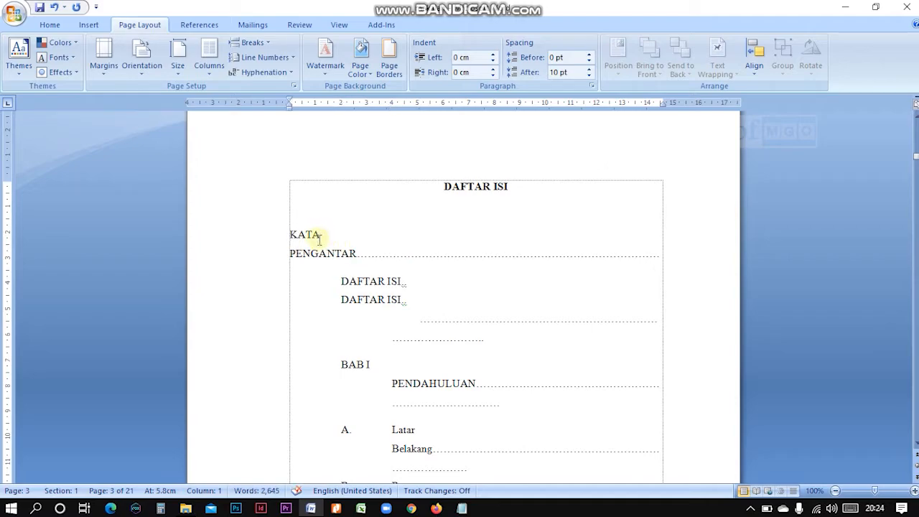
{"action": "left_click", "coordinate": [553, 252]}
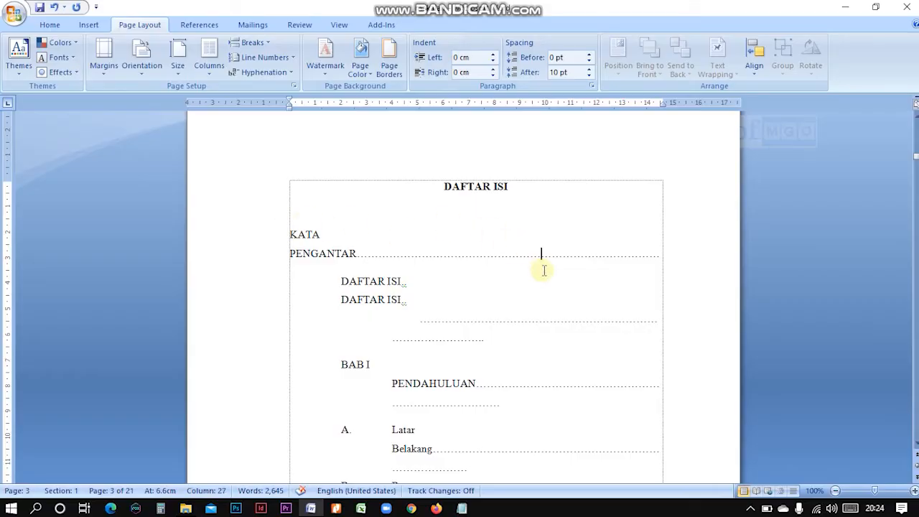
{"action": "key", "text": "BackSpace"}
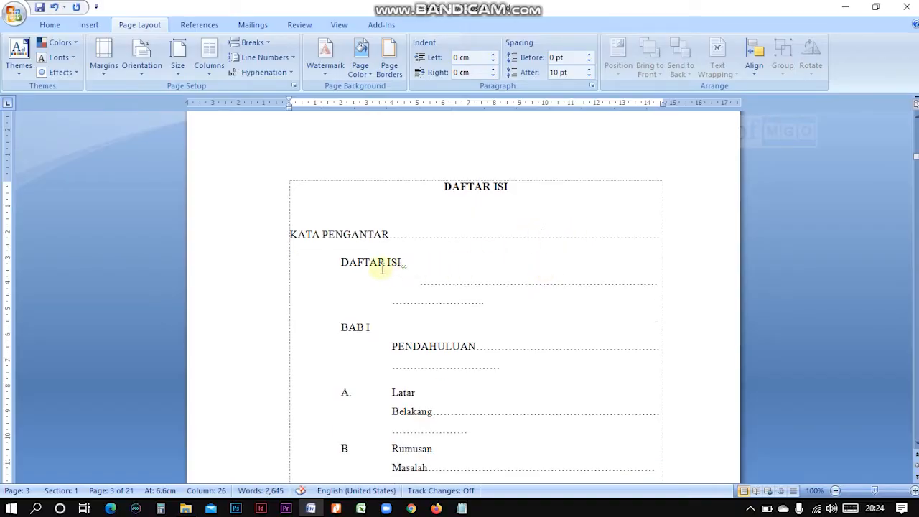
{"action": "left_click", "coordinate": [341, 258]}
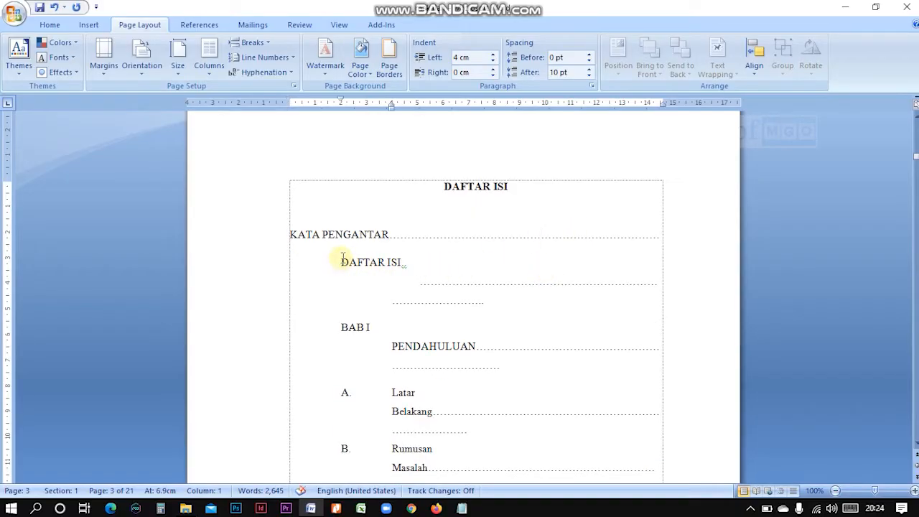
{"action": "key", "text": "BackSpace"}
{"action": "key", "text": "BackSpace"}
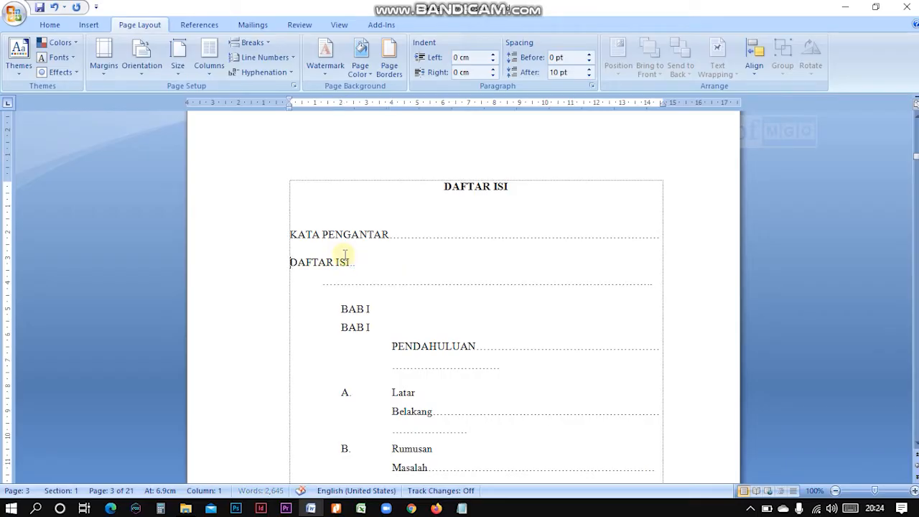
{"action": "left_click", "coordinate": [466, 285]}
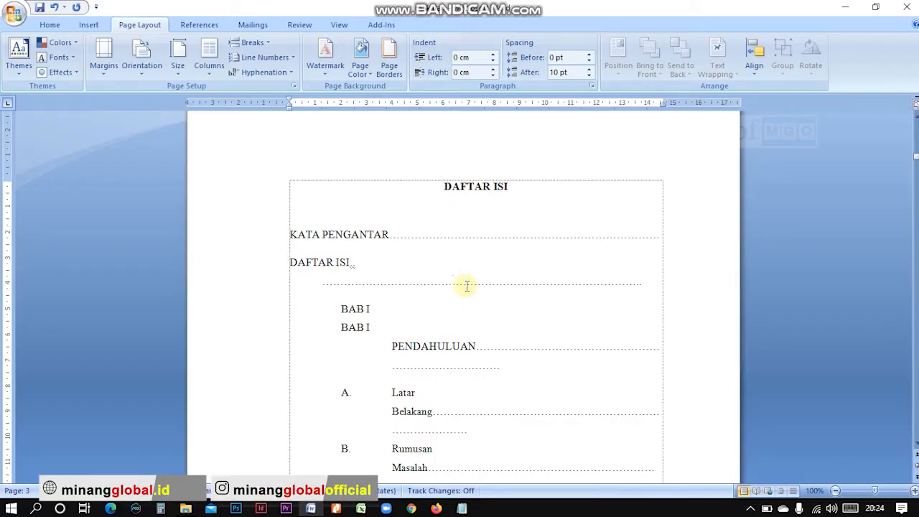
{"action": "key", "text": "BackSpace"}
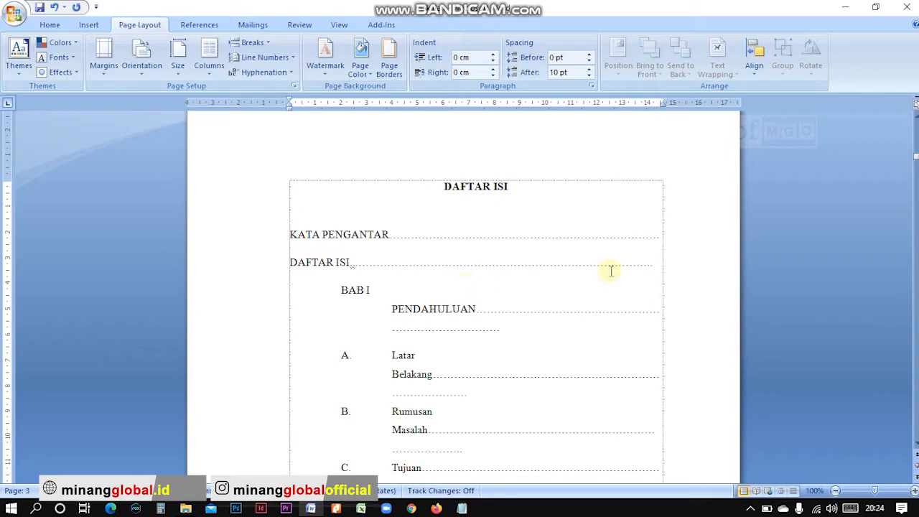
Make 'BAB I PENDAHULUAN' a single flush-left entry by removing indents and surplus leader dots
{"action": "left_click", "coordinate": [340, 290]}
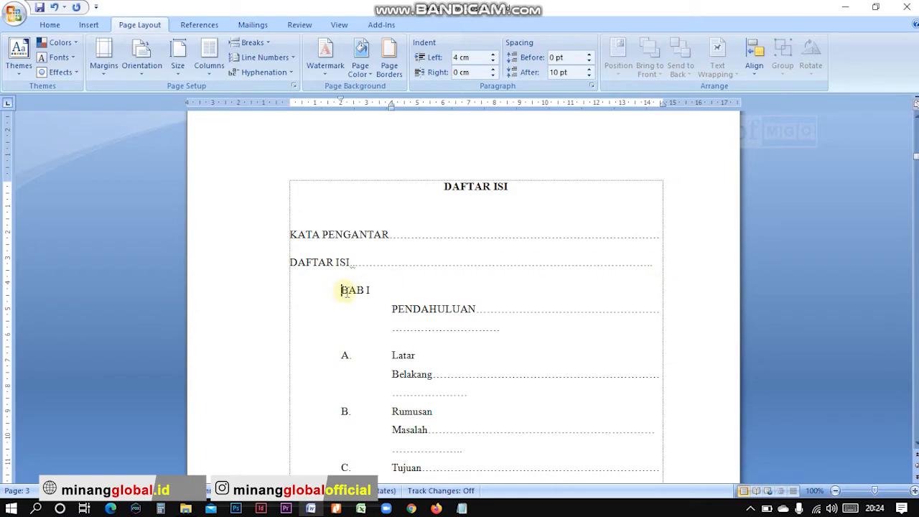
{"action": "key", "text": "BackSpace"}
{"action": "key", "text": "BackSpace"}
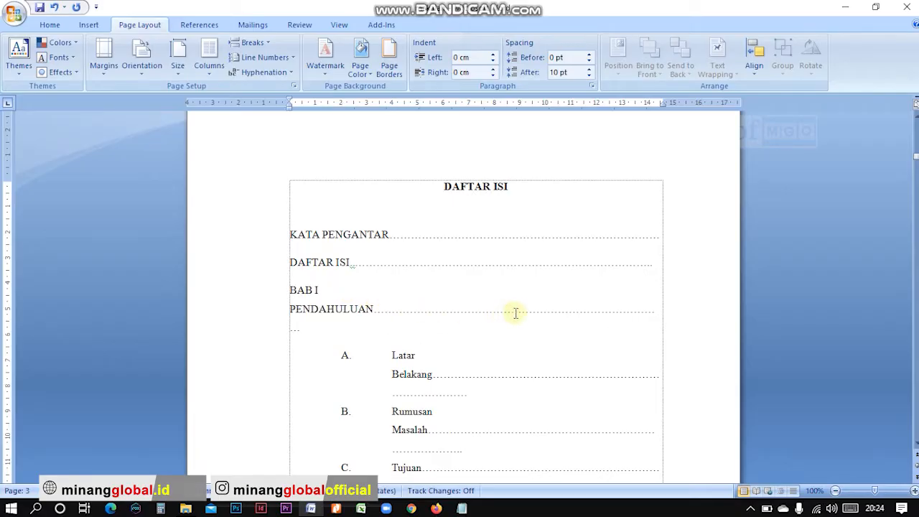
{"action": "left_click", "coordinate": [516, 309]}
{"action": "key", "text": "Delete"}
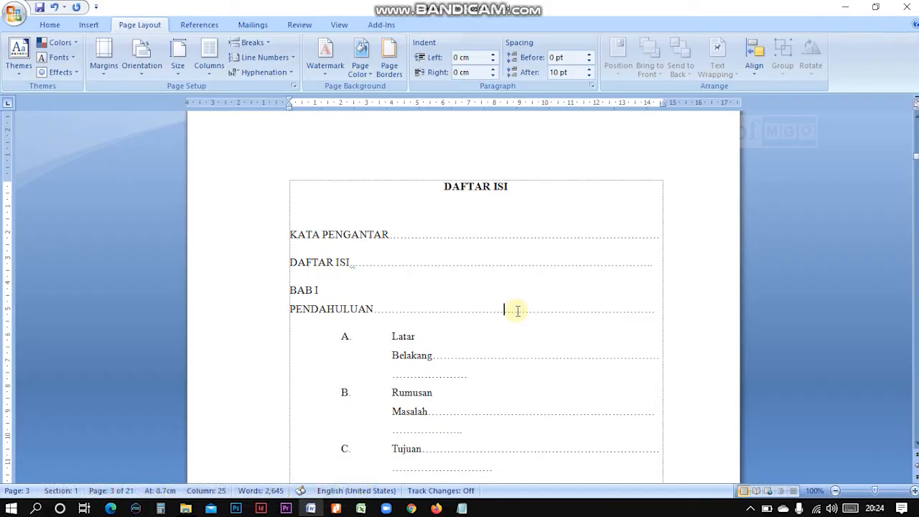
{"action": "key", "text": "Delete"}
{"action": "scroll", "coordinate": [430, 287], "scroll_direction": "down", "scroll_amount": 1}
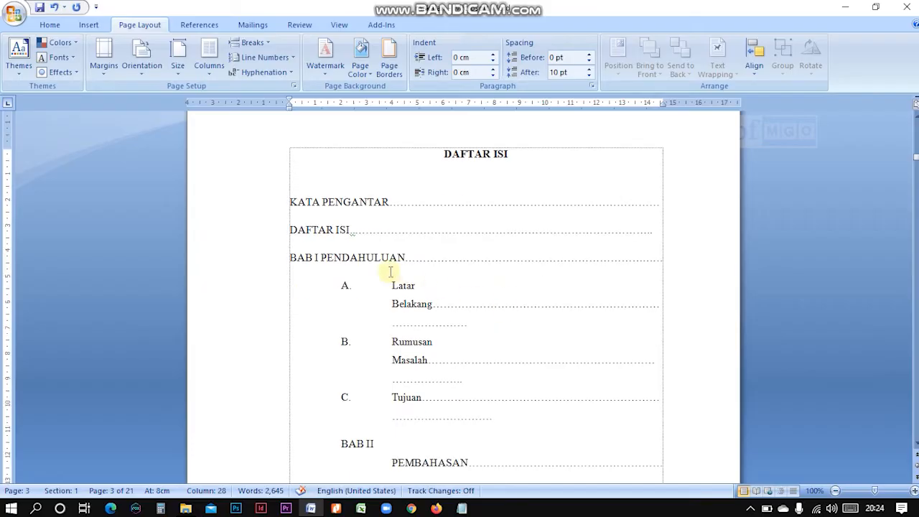
{"action": "scroll", "coordinate": [388, 258], "scroll_direction": "down", "scroll_amount": 3}
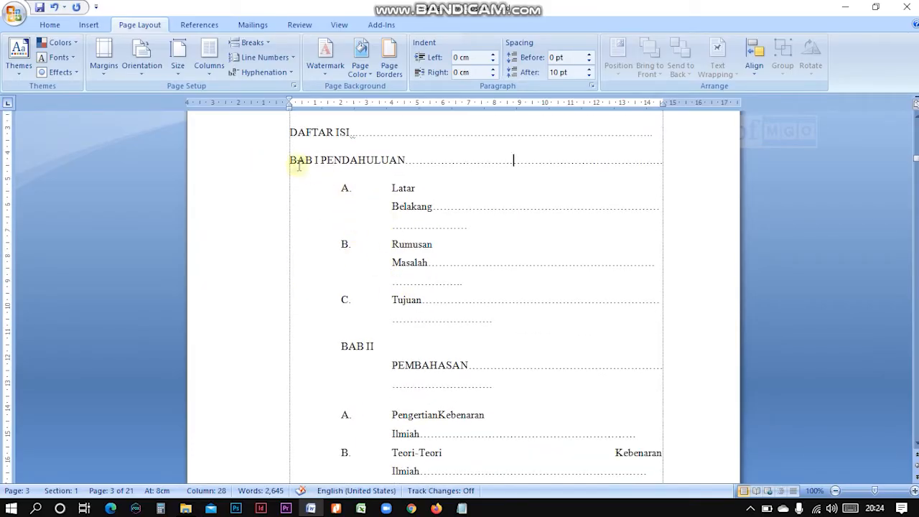
{"action": "left_click", "coordinate": [323, 157]}
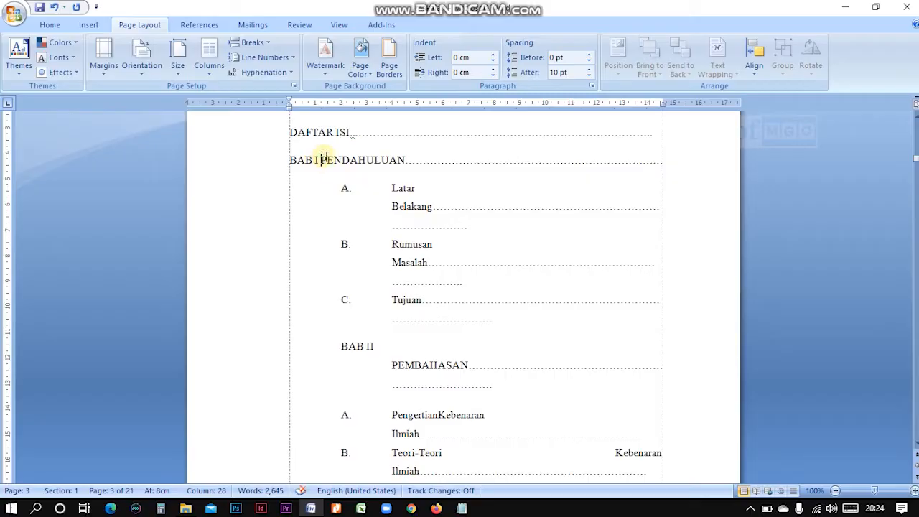
Outdent the Latar Belakang, Rumusan Masalah and Tujuan entries and set their hanging indent to 2 cm
{"action": "left_click", "coordinate": [338, 181]}
{"action": "left_click_drag", "start_coordinate": [338, 181], "coordinate": [467, 285]}
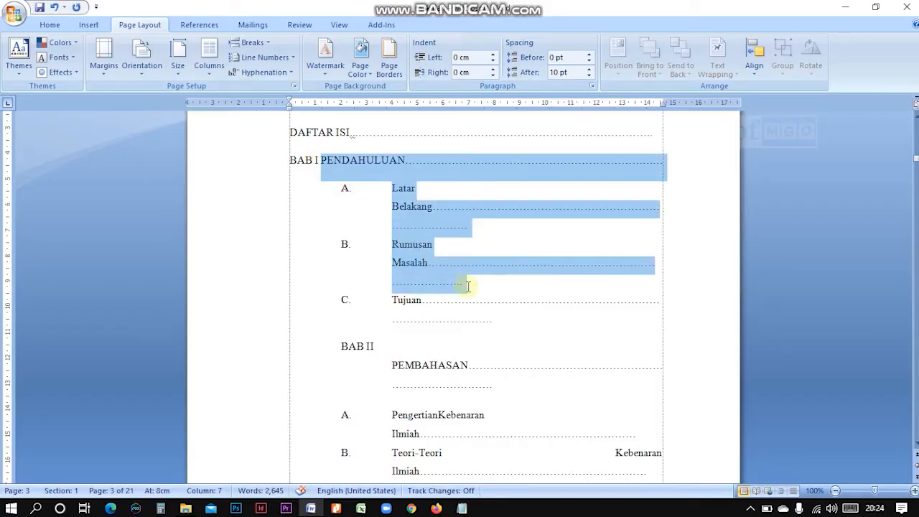
{"action": "left_click", "coordinate": [463, 282]}
{"action": "left_click_drag", "start_coordinate": [344, 190], "coordinate": [496, 315]}
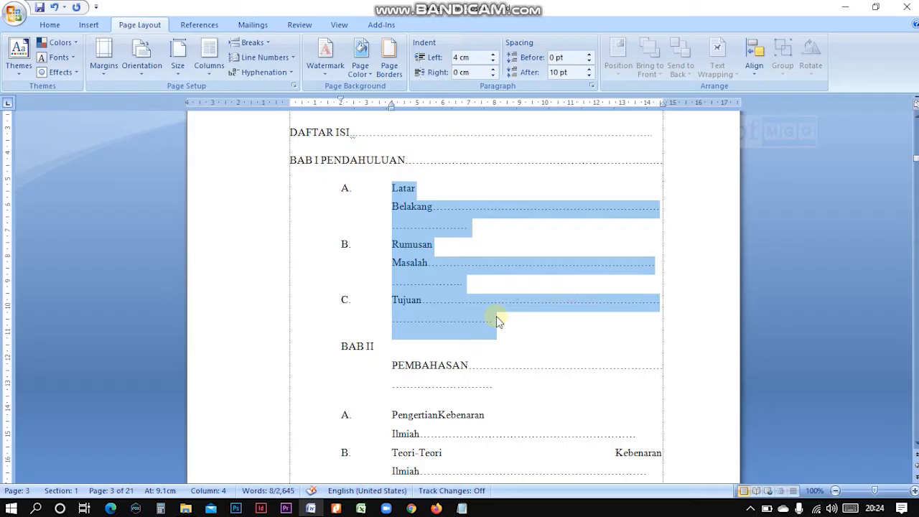
{"action": "key", "text": "shift+Tab"}
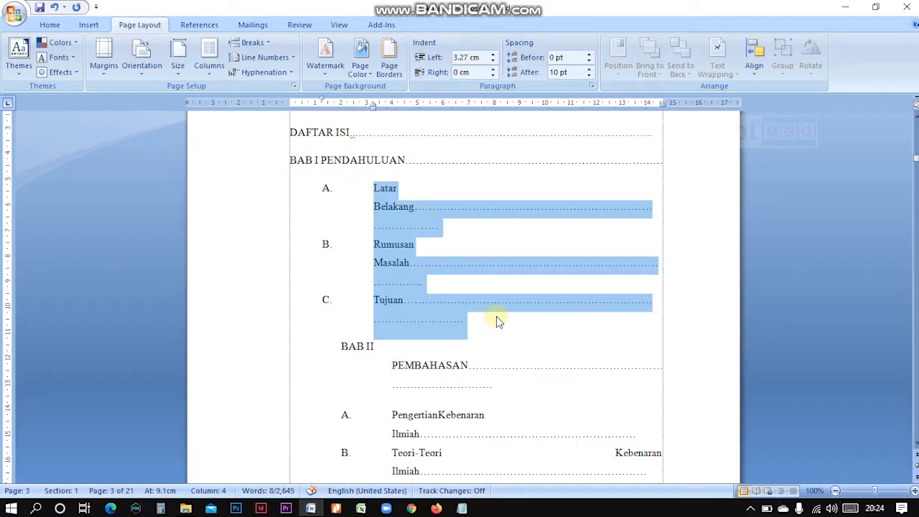
{"action": "left_click", "coordinate": [322, 102]}
{"action": "left_click", "coordinate": [322, 102]}
{"action": "left_click", "coordinate": [323, 102]}
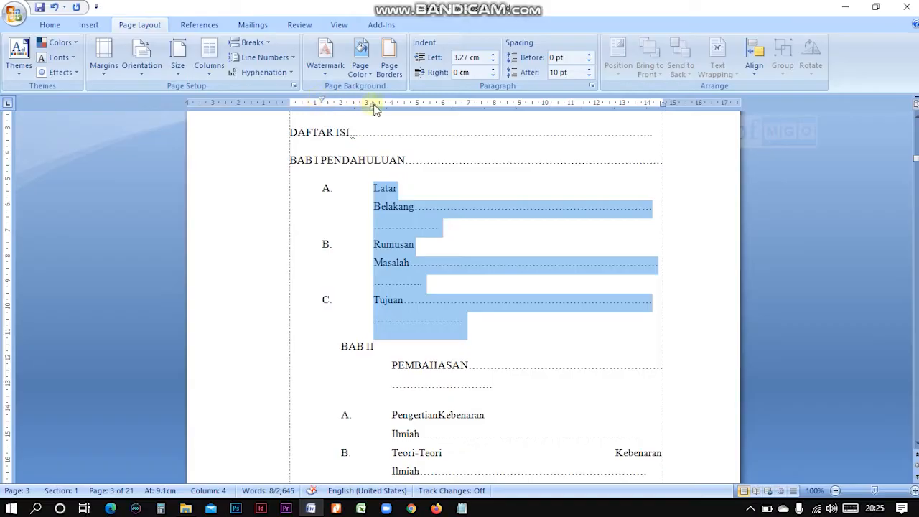
{"action": "left_click_drag", "start_coordinate": [373, 105], "coordinate": [343, 120]}
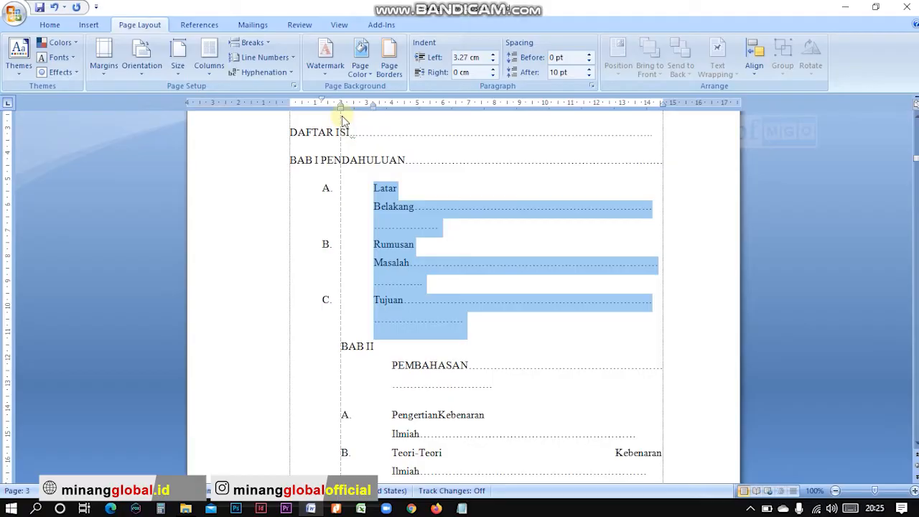
{"action": "left_click_drag", "start_coordinate": [343, 120], "coordinate": [341, 118]}
{"action": "left_click", "coordinate": [399, 213]}
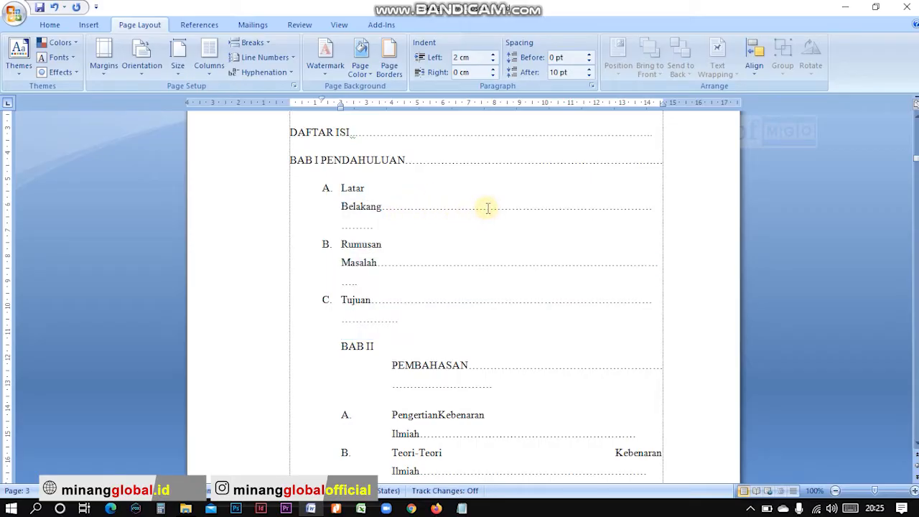
Trim the leader dots so Latar Belakang, Rumusan Masalah and Tujuan each fit one line
{"action": "key", "text": "BackSpace"}
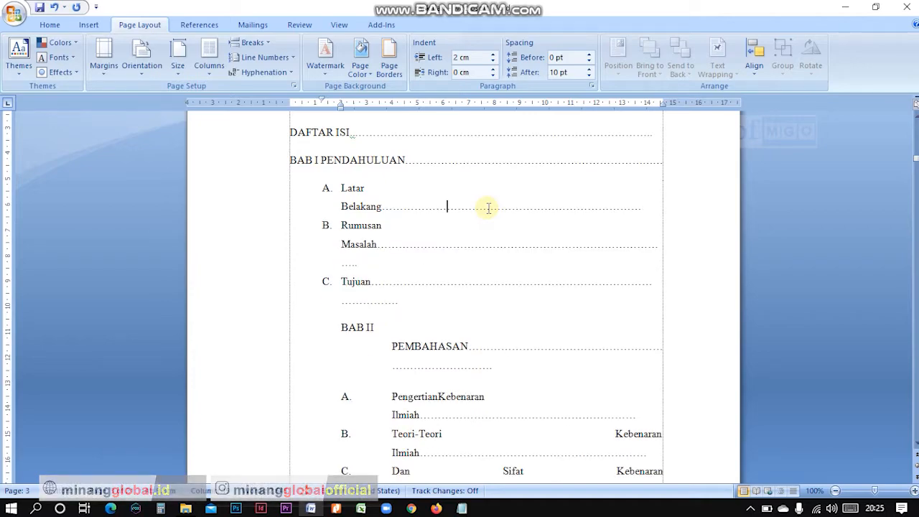
{"action": "key", "text": "BackSpace"}
{"action": "key", "text": "BackSpace"}
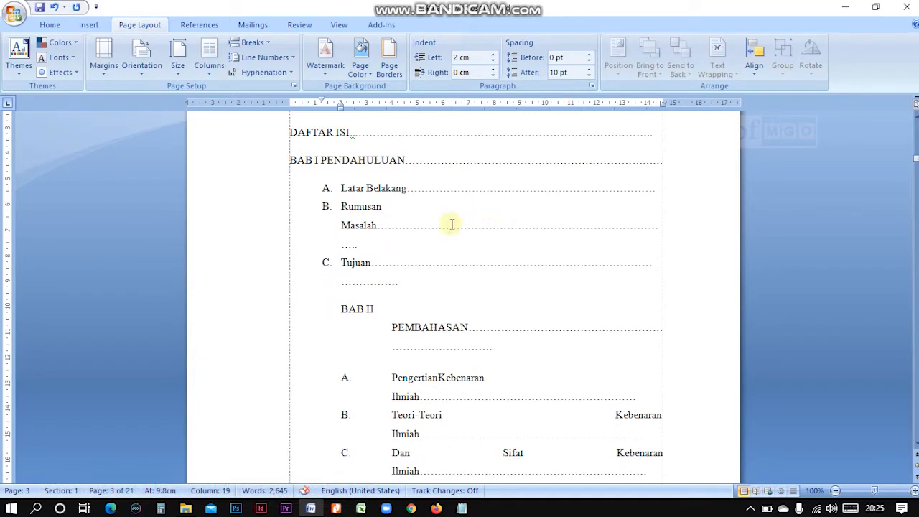
{"action": "left_click", "coordinate": [523, 226]}
{"action": "key", "text": "BackSpace"}
{"action": "key", "text": "BackSpace"}
{"action": "key", "text": "BackSpace"}
{"action": "key", "text": "BackSpace"}
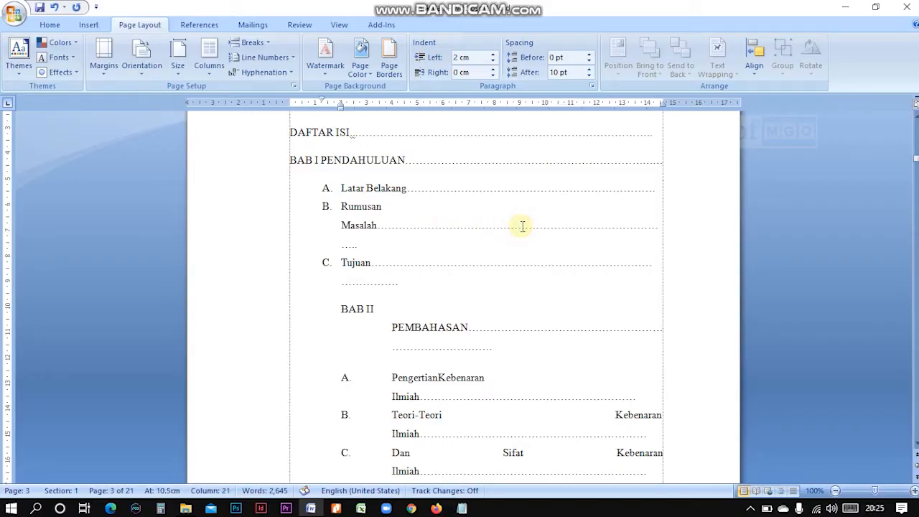
{"action": "key", "text": "BackSpace"}
{"action": "key", "text": "BackSpace"}
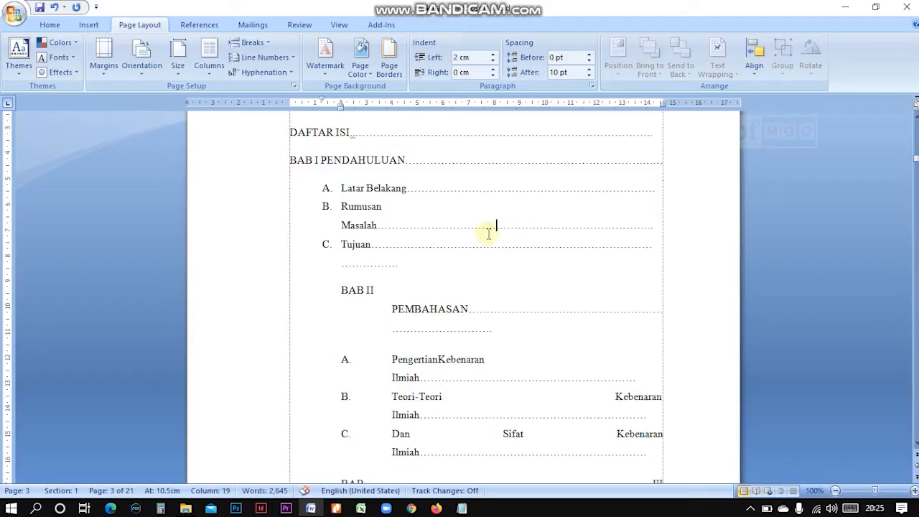
{"action": "key", "text": "BackSpace"}
{"action": "key", "text": "BackSpace"}
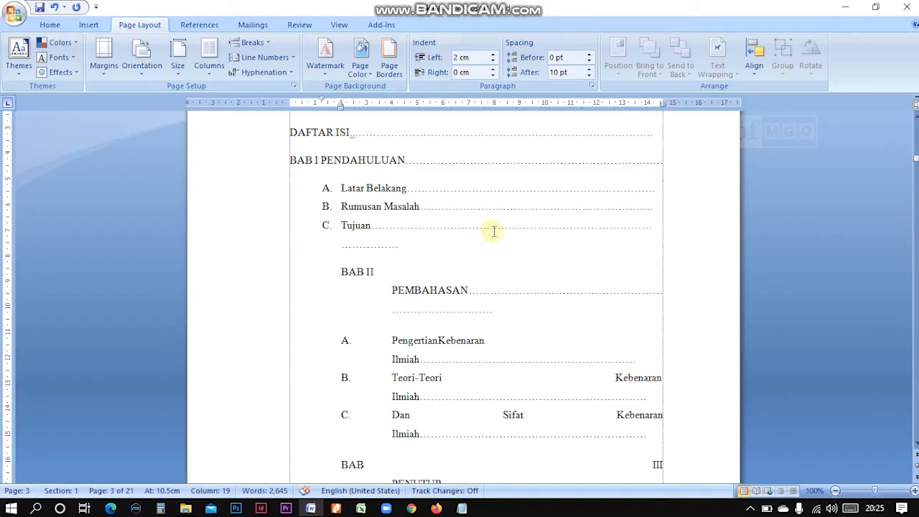
{"action": "left_click", "coordinate": [501, 227]}
{"action": "key", "text": "BackSpace"}
{"action": "key", "text": "BackSpace"}
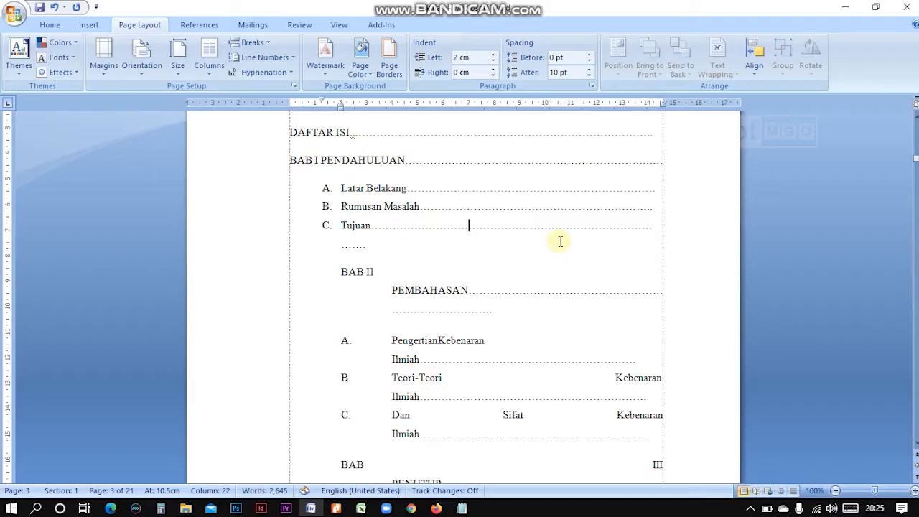
{"action": "key", "text": "Delete"}
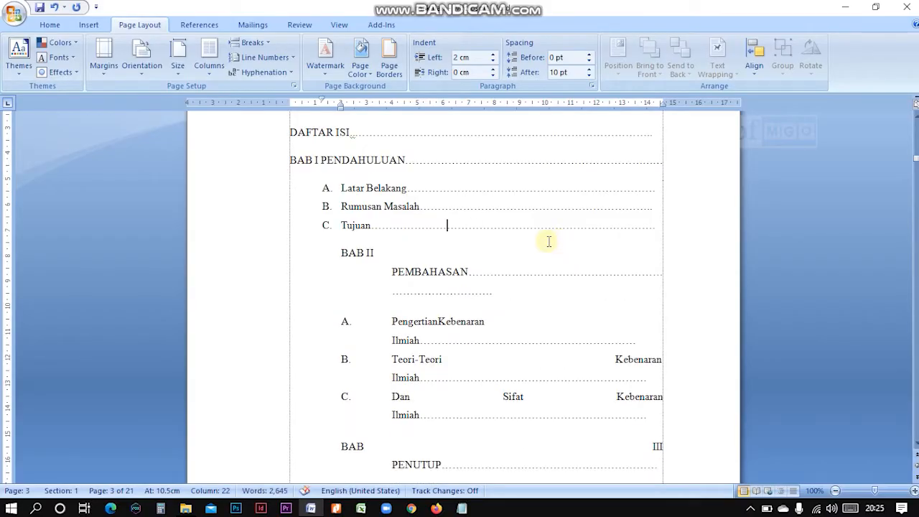
Move 'BAB II PEMBAHASAN' to the left margin on one line
{"action": "left_click", "coordinate": [340, 252]}
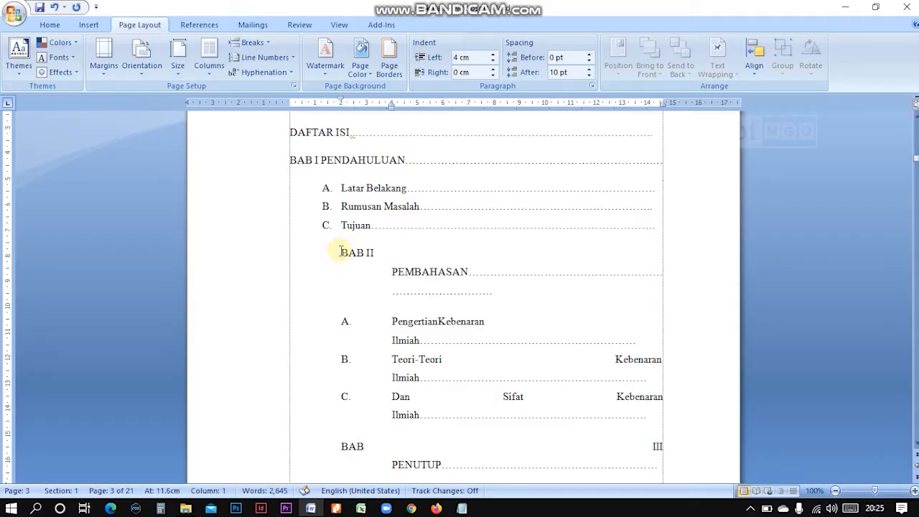
{"action": "key", "text": "BackSpace"}
{"action": "key", "text": "BackSpace"}
{"action": "key", "text": "BackSpace"}
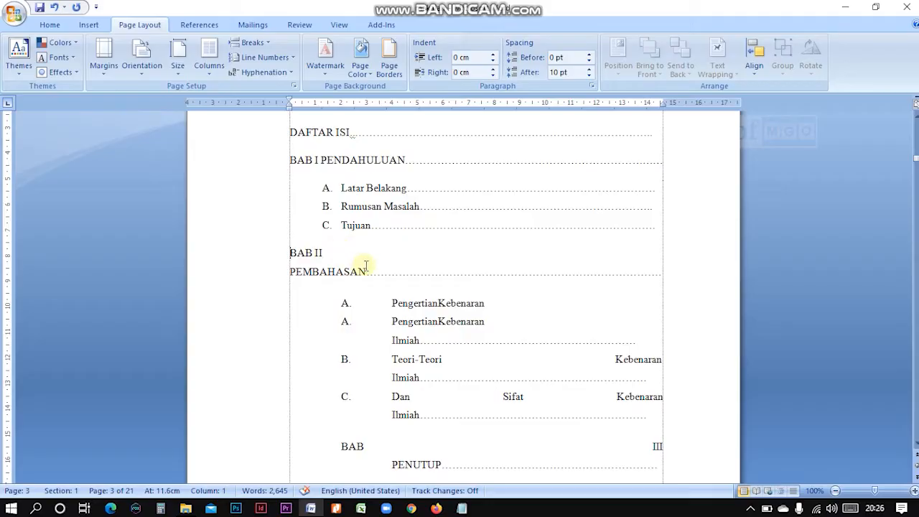
{"action": "left_click", "coordinate": [513, 271]}
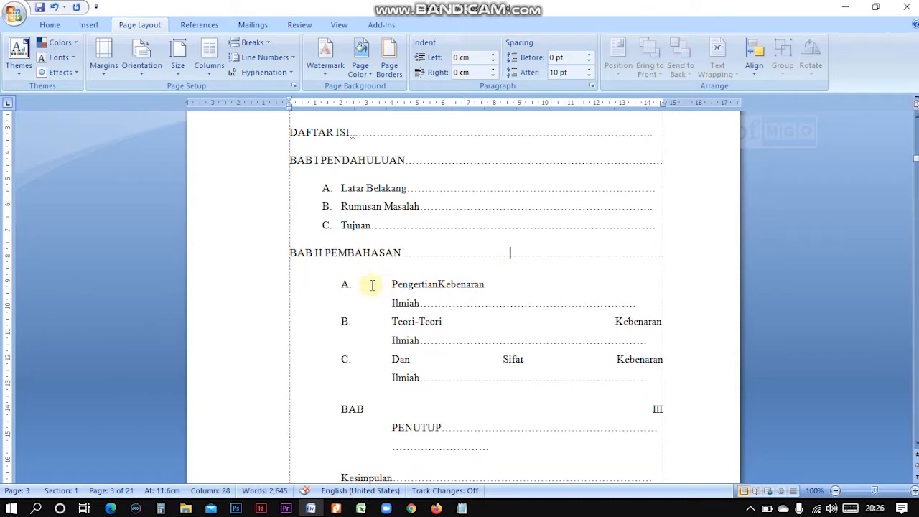
Outdent BAB II items A–C and align their text indents using the ruler's hanging-indent marker
{"action": "left_click_drag", "start_coordinate": [332, 281], "coordinate": [653, 376]}
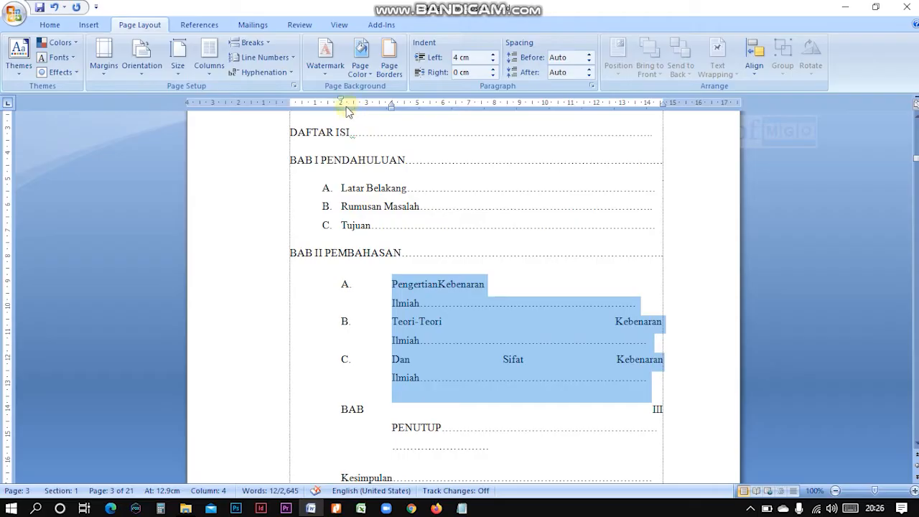
{"action": "key", "text": "shift+Tab"}
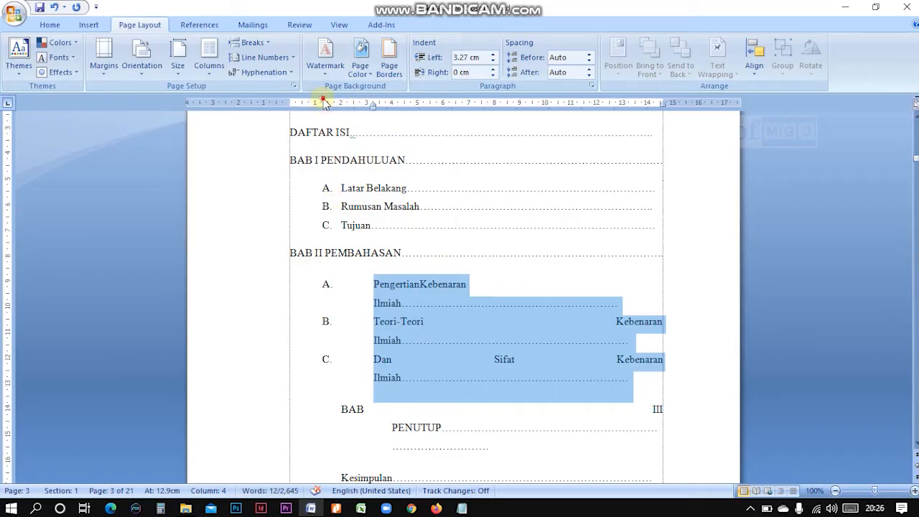
{"action": "left_click", "coordinate": [375, 285]}
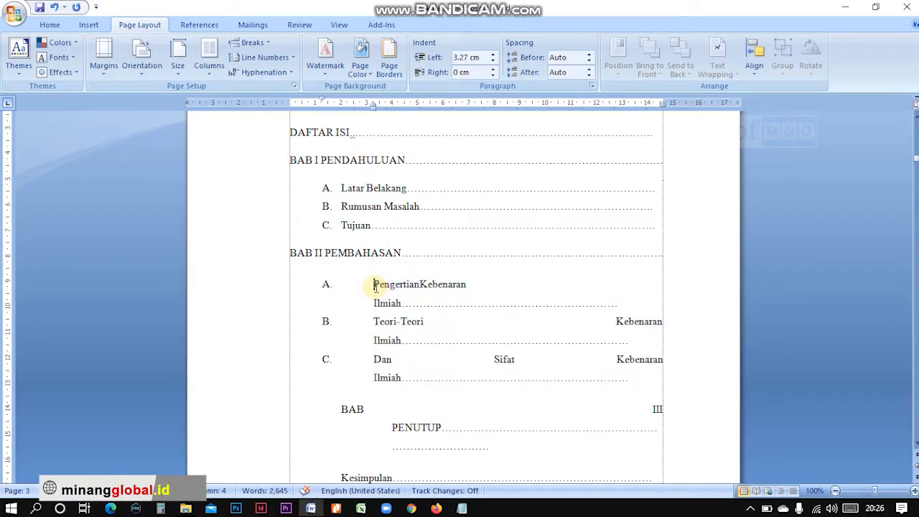
{"action": "left_click", "coordinate": [325, 283]}
{"action": "left_click_drag", "start_coordinate": [373, 285], "coordinate": [468, 286]}
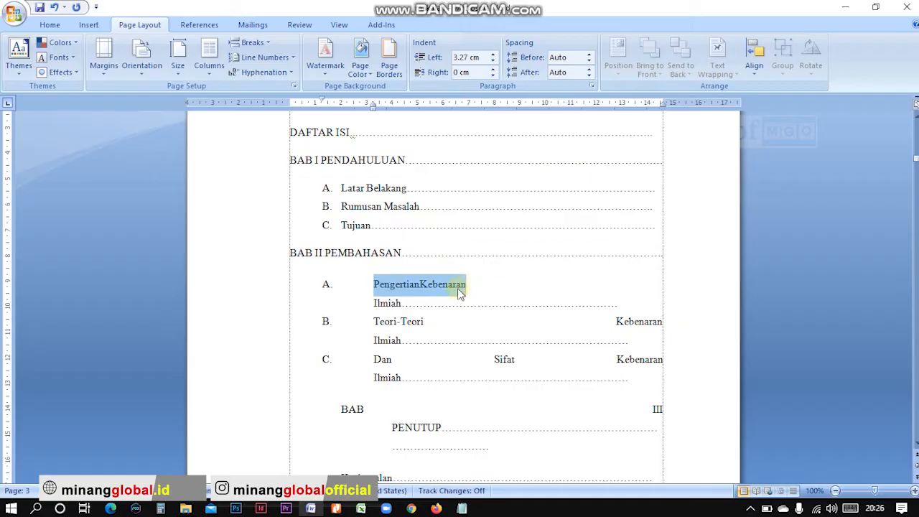
{"action": "left_click", "coordinate": [457, 287]}
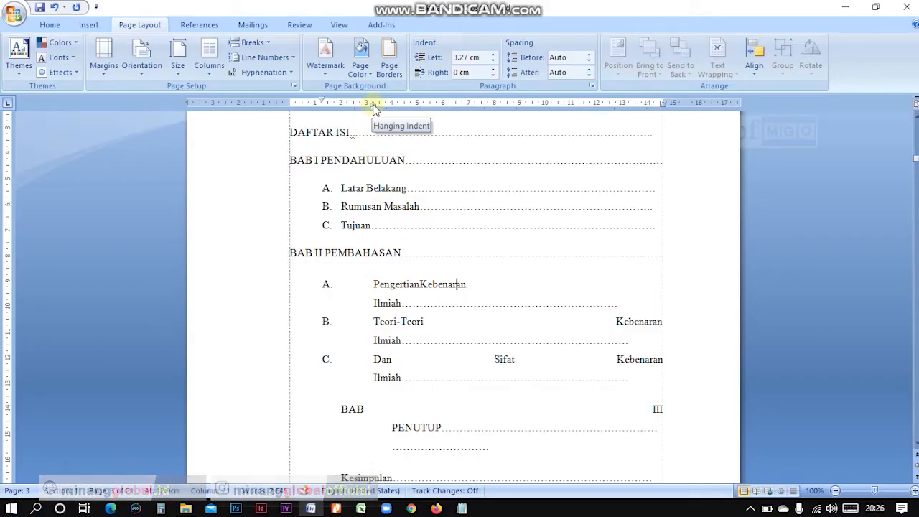
{"action": "left_click_drag", "start_coordinate": [373, 108], "coordinate": [347, 108]}
{"action": "left_click_drag", "start_coordinate": [346, 111], "coordinate": [343, 111]}
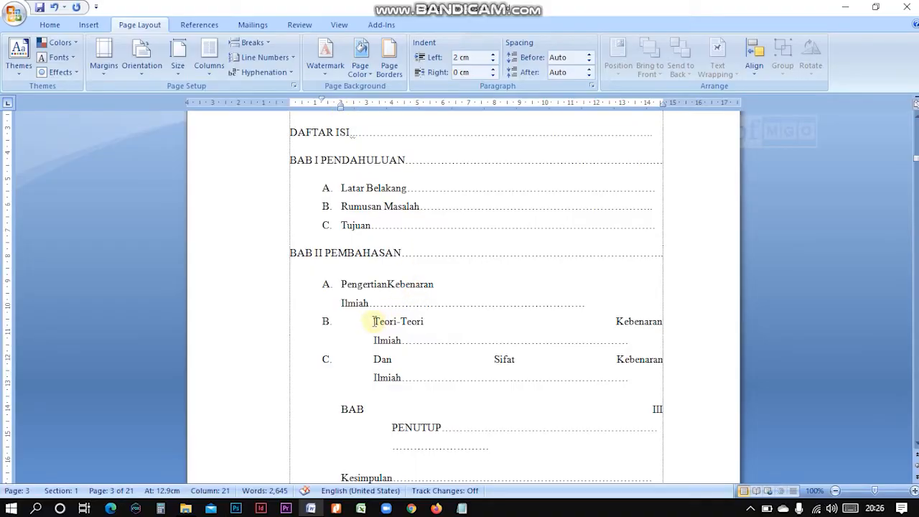
{"action": "left_click_drag", "start_coordinate": [373, 321], "coordinate": [615, 381]}
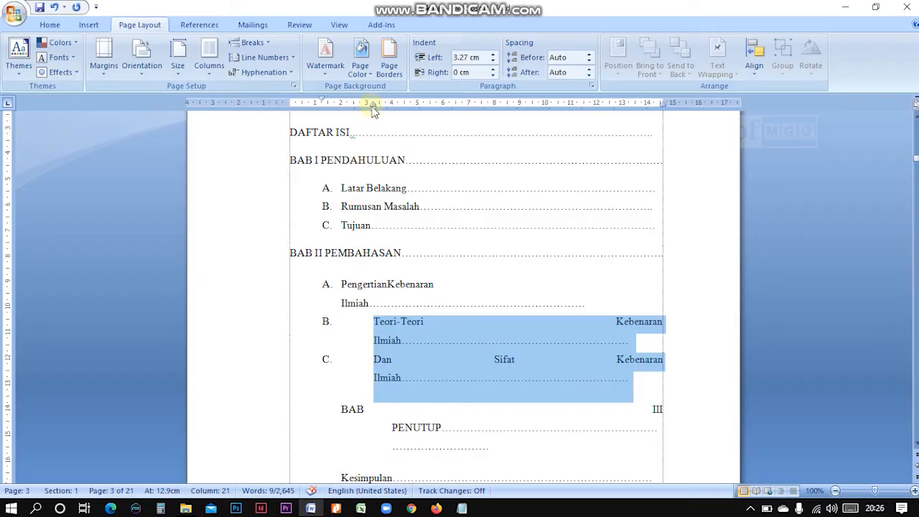
{"action": "left_click_drag", "start_coordinate": [373, 108], "coordinate": [342, 116]}
{"action": "left_click", "coordinate": [535, 361]}
{"action": "scroll", "coordinate": [502, 330], "scroll_direction": "down", "scroll_amount": 2}
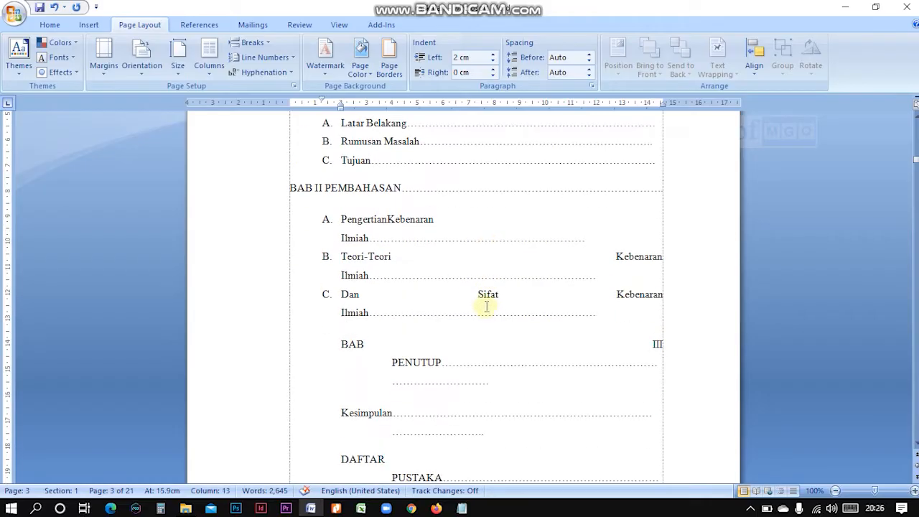
Join each wrapped 'Ilmiah' back onto items A, B and C so each fits one line
{"action": "left_click", "coordinate": [482, 239]}
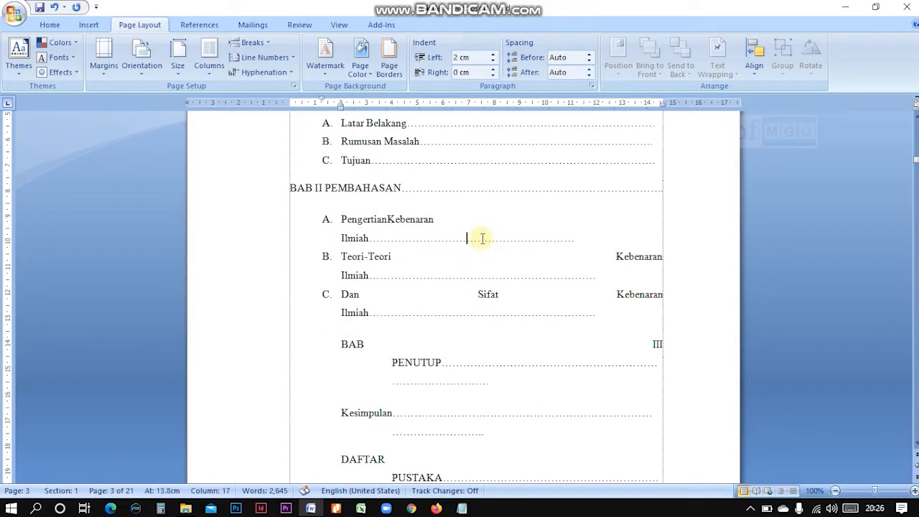
{"action": "key", "text": "Delete"}
{"action": "left_click", "coordinate": [485, 258]}
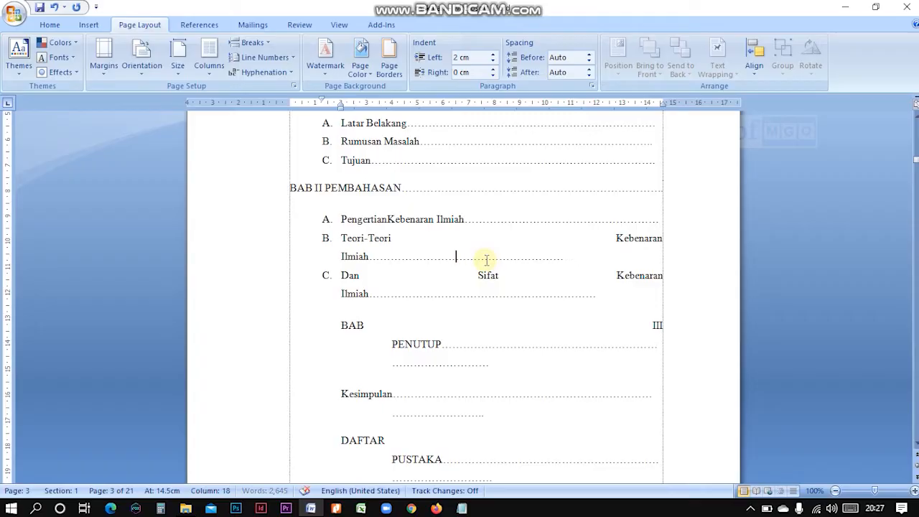
{"action": "key", "text": "Delete"}
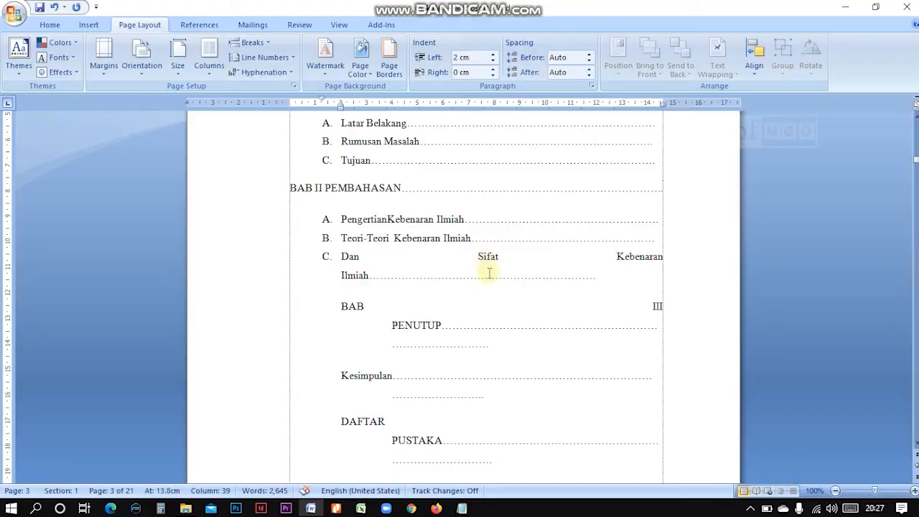
{"action": "left_click", "coordinate": [489, 277]}
{"action": "key", "text": "BackSpace"}
{"action": "key", "text": "BackSpace"}
{"action": "key", "text": "BackSpace"}
{"action": "key", "text": "BackSpace"}
{"action": "key", "text": "BackSpace"}
{"action": "key", "text": "BackSpace"}
{"action": "key", "text": "Delete"}
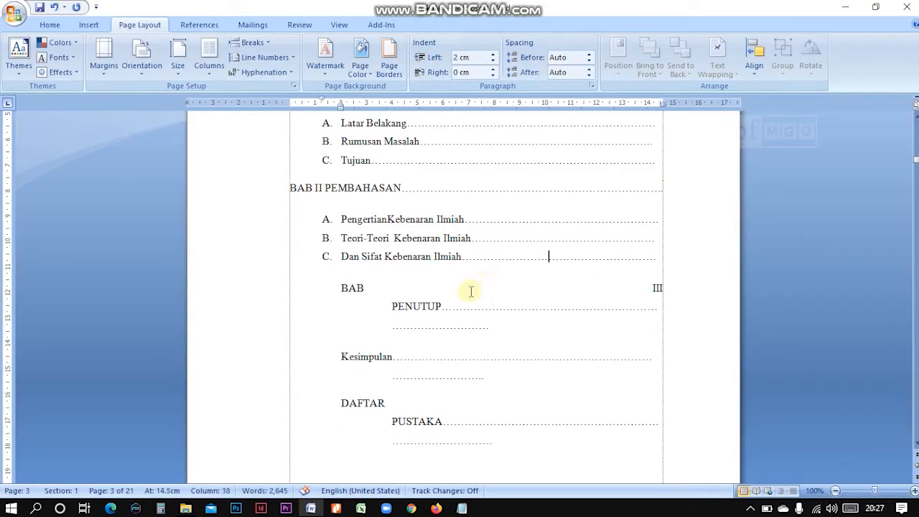
Put 'BAB III PENUTUP' flush left on a single dotted-leader line
{"action": "left_click", "coordinate": [340, 287]}
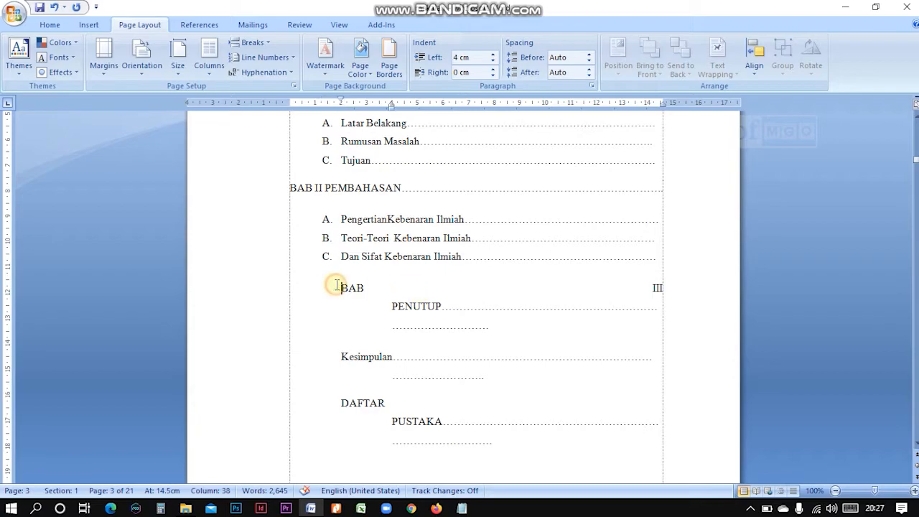
{"action": "key", "text": "BackSpace"}
{"action": "key", "text": "BackSpace"}
{"action": "key", "text": "BackSpace"}
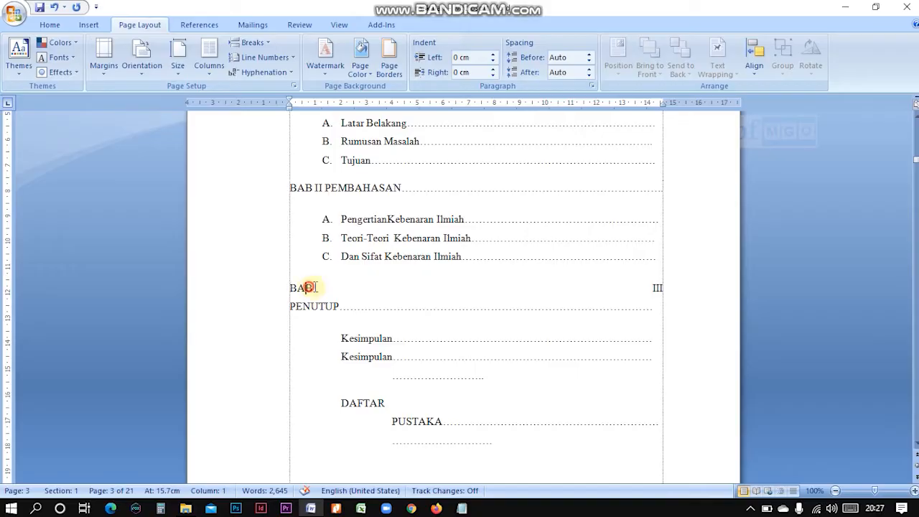
{"action": "left_click_drag", "start_coordinate": [310, 289], "coordinate": [587, 292]}
{"action": "left_click", "coordinate": [530, 308]}
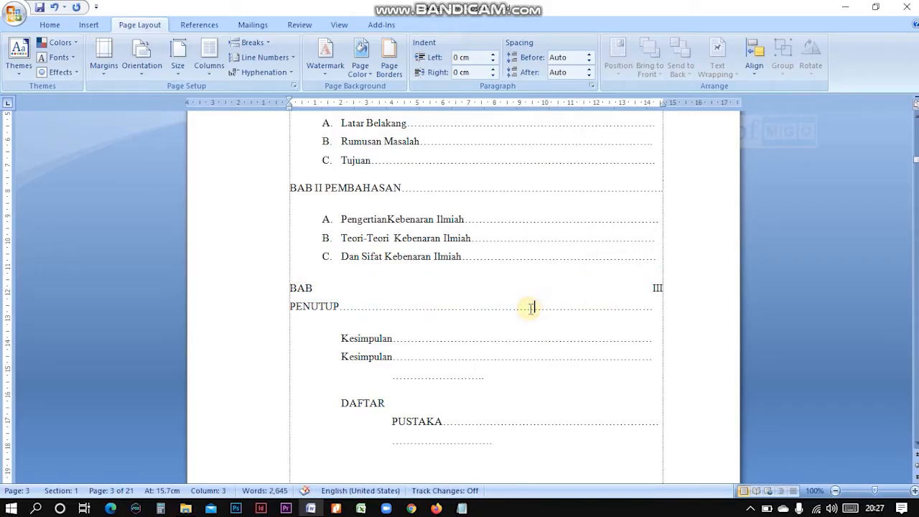
{"action": "key", "text": "BackSpace"}
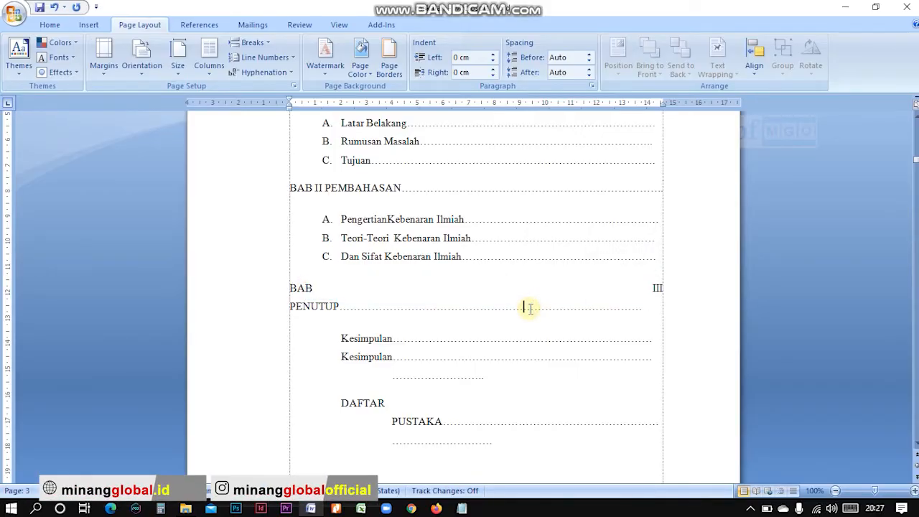
{"action": "key", "text": "BackSpace"}
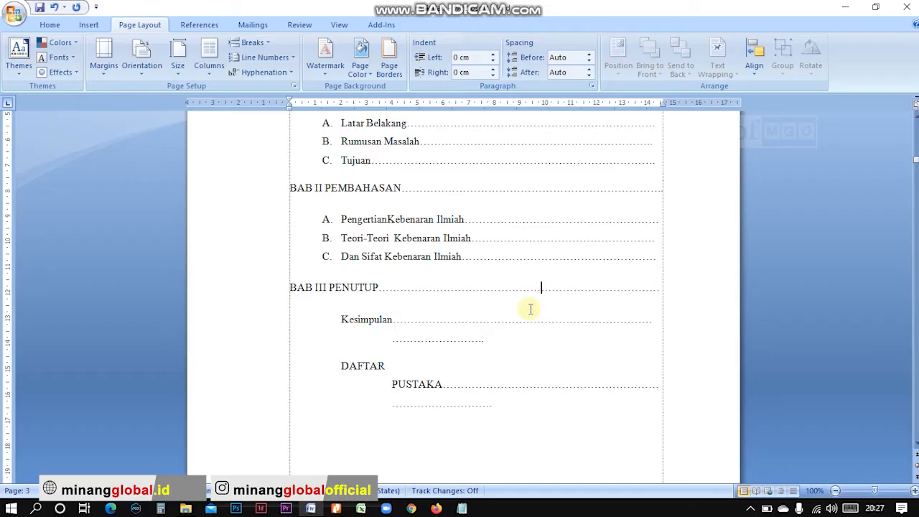
Change Kesimpulan to uppercase KESIMPULAN, outdent it, and delete the stray dotted line beneath
{"action": "left_click", "coordinate": [394, 318]}
{"action": "left_click_drag", "start_coordinate": [394, 318], "coordinate": [341, 318]}
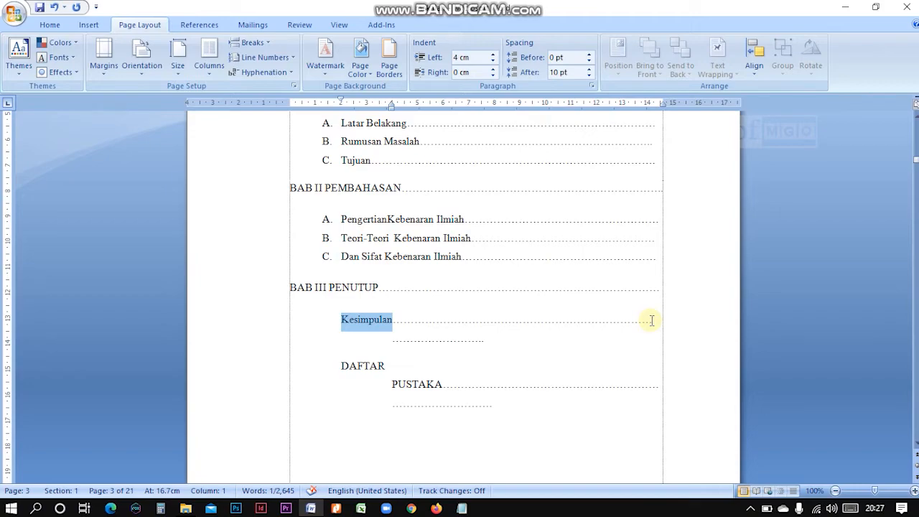
{"action": "key", "text": "shift+F3"}
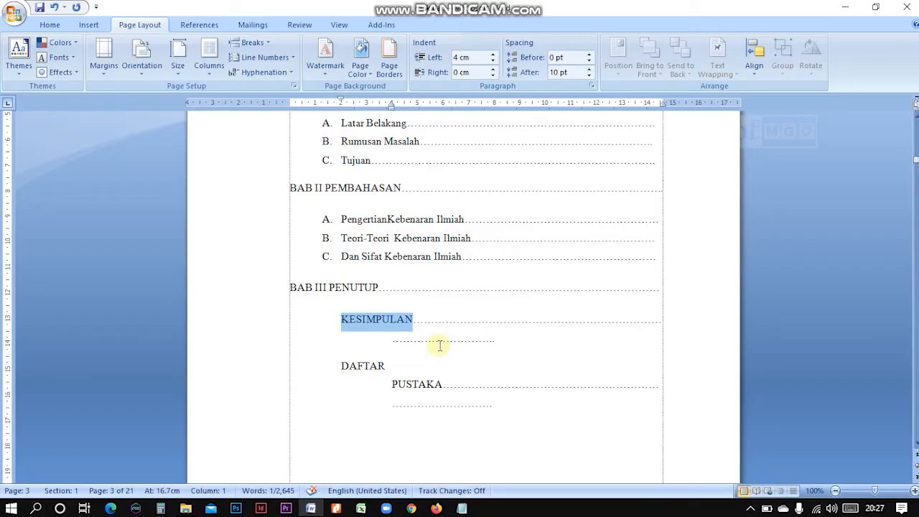
{"action": "key", "text": "ctrl+shift+m"}
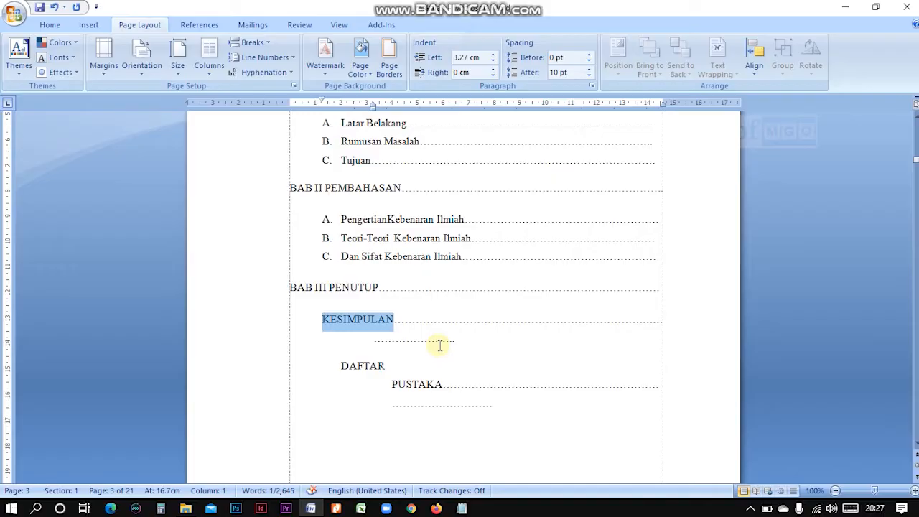
{"action": "key", "text": "ctrl+shift+m"}
{"action": "left_click", "coordinate": [403, 344]}
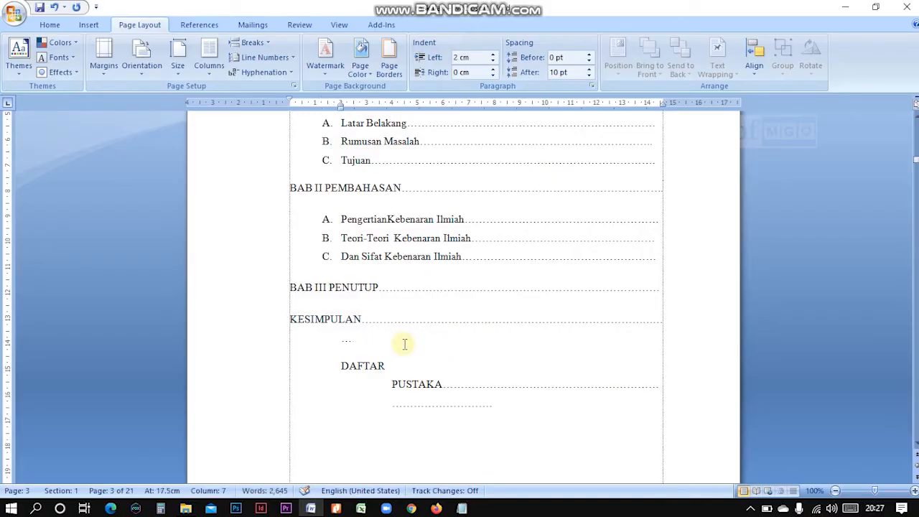
{"action": "key", "text": "BackSpace"}
Put 'DAFTAR PUSTAKA' flush left on one line
{"action": "scroll", "coordinate": [404, 345], "scroll_direction": "down", "scroll_amount": 2}
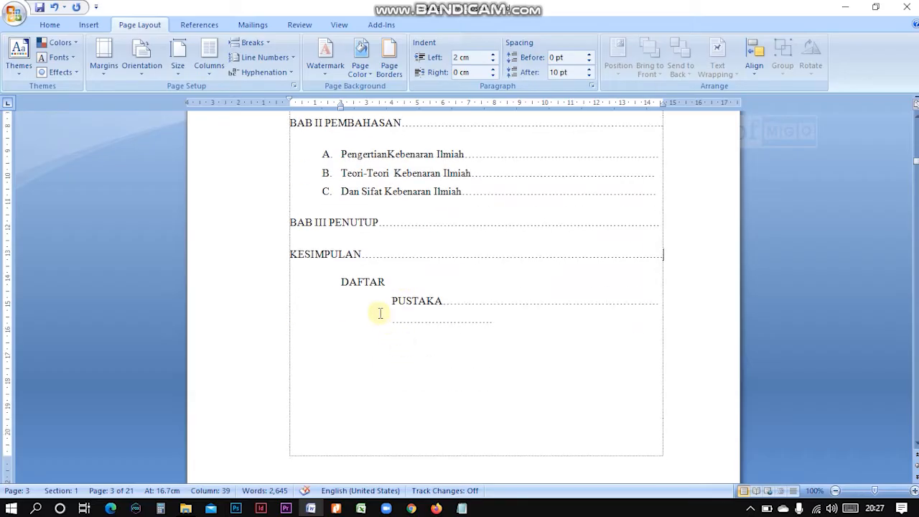
{"action": "left_click", "coordinate": [336, 280]}
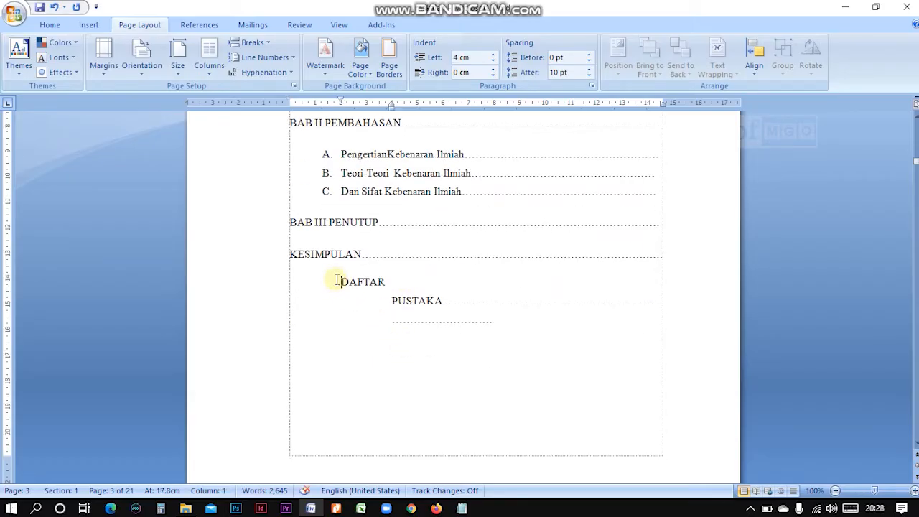
{"action": "key", "text": "BackSpace"}
{"action": "key", "text": "BackSpace"}
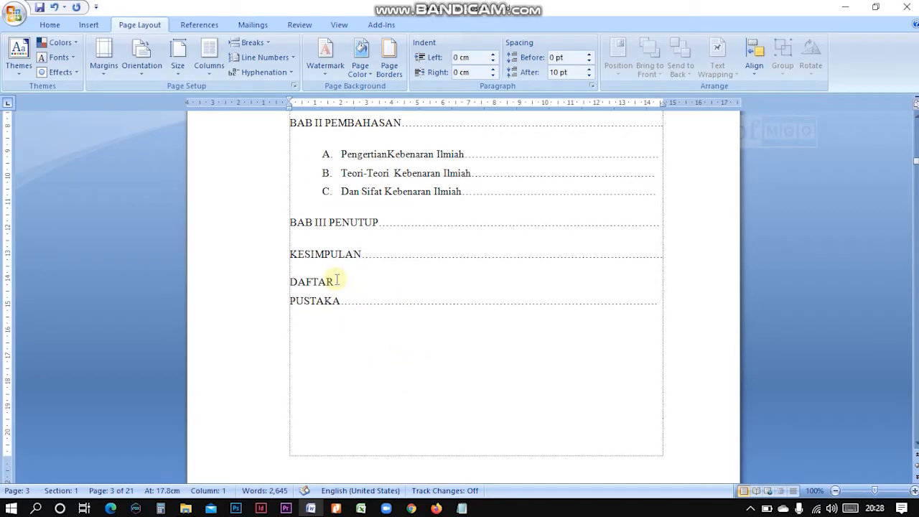
{"action": "left_click", "coordinate": [545, 302]}
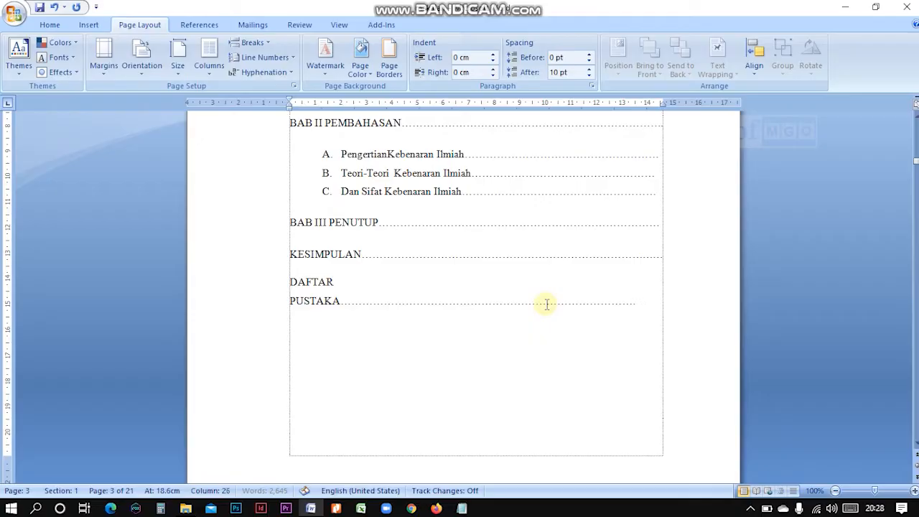
{"action": "key", "text": "BackSpace"}
Scroll to page 4 and select the blank paragraphs above the BAB I heading
{"action": "scroll", "coordinate": [546, 305], "scroll_direction": "up", "scroll_amount": 8}
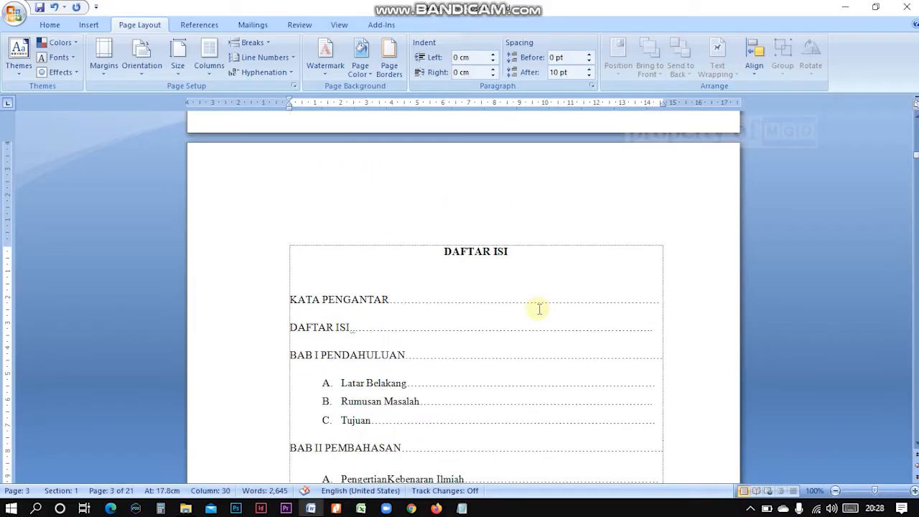
{"action": "scroll", "coordinate": [538, 308], "scroll_direction": "down", "scroll_amount": 7}
{"action": "scroll", "coordinate": [538, 309], "scroll_direction": "down", "scroll_amount": 10}
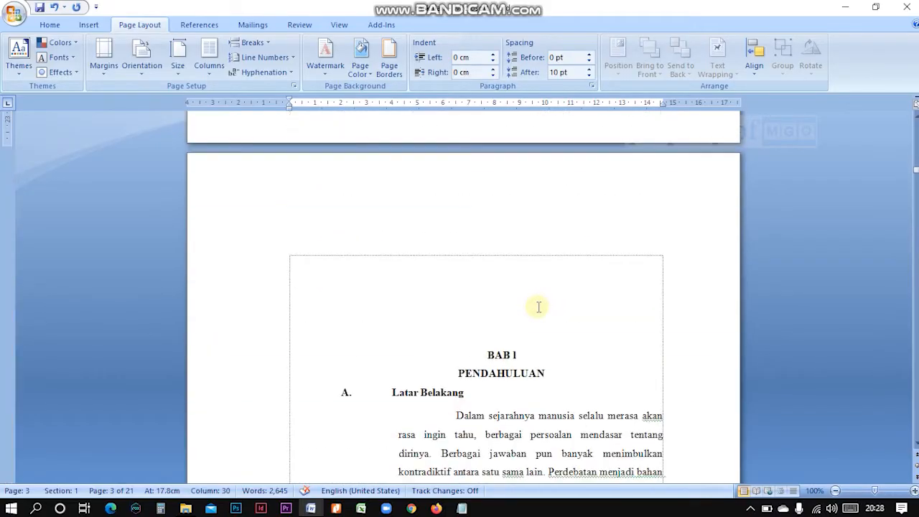
{"action": "scroll", "coordinate": [524, 297], "scroll_direction": "down", "scroll_amount": 2}
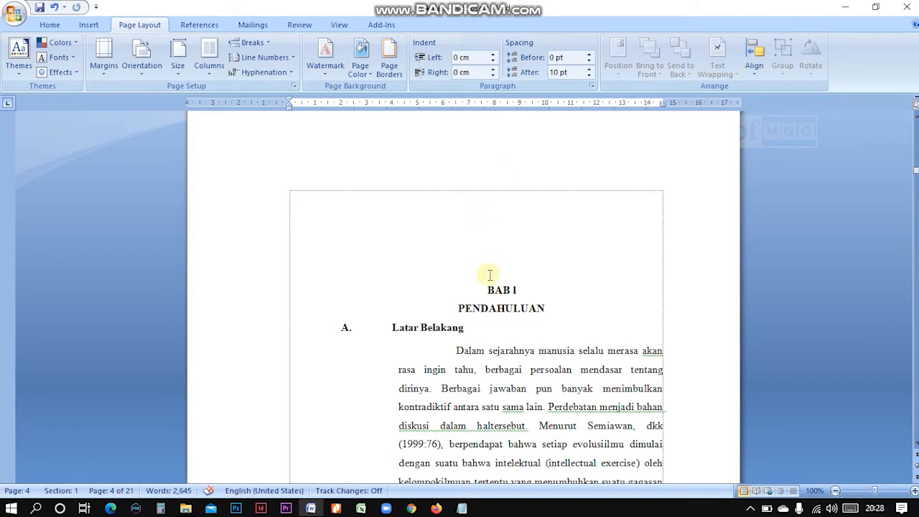
{"action": "left_click_drag", "start_coordinate": [484, 290], "coordinate": [486, 206]}
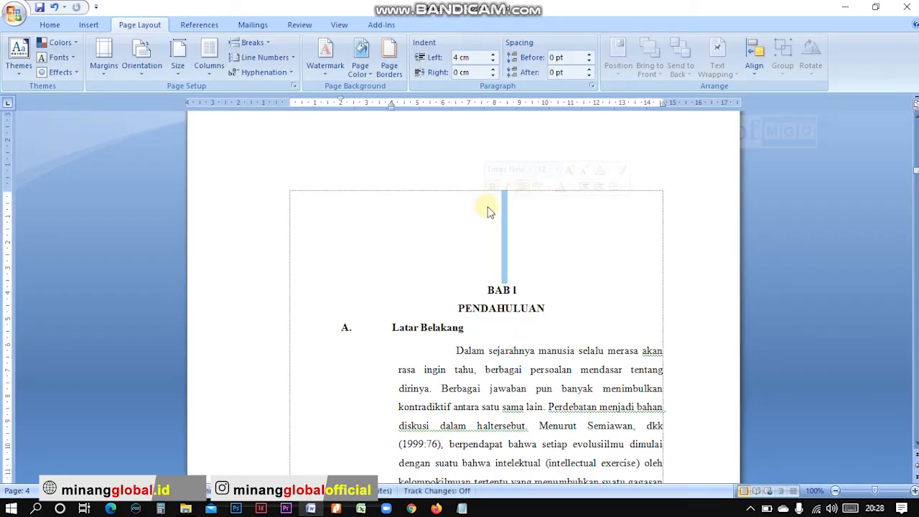
Centre 'BAB I' and 'PENDAHULUAN' on separate lines with a blank line before 'A. Latar Belakang'
{"action": "left_click", "coordinate": [486, 207]}
{"action": "left_click", "coordinate": [484, 290]}
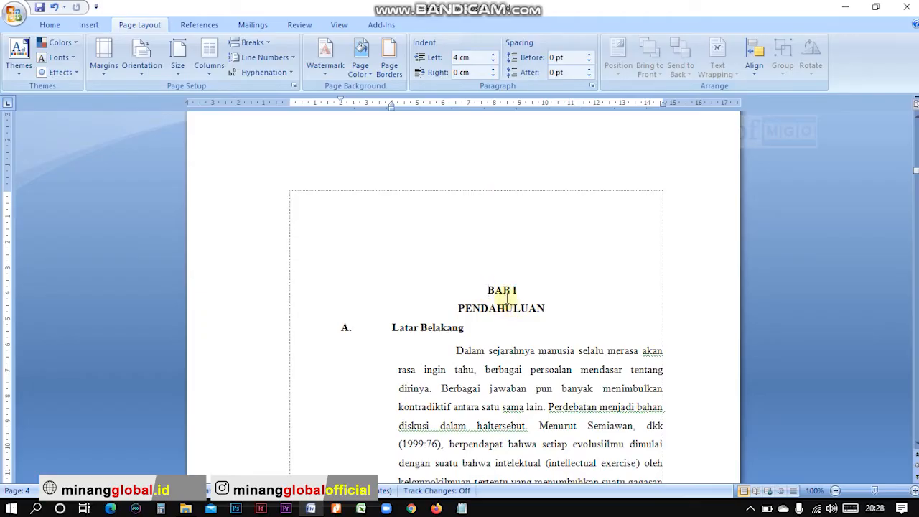
{"action": "key", "text": "ctrl+z"}
{"action": "scroll", "coordinate": [506, 298], "scroll_direction": "down", "scroll_amount": 3}
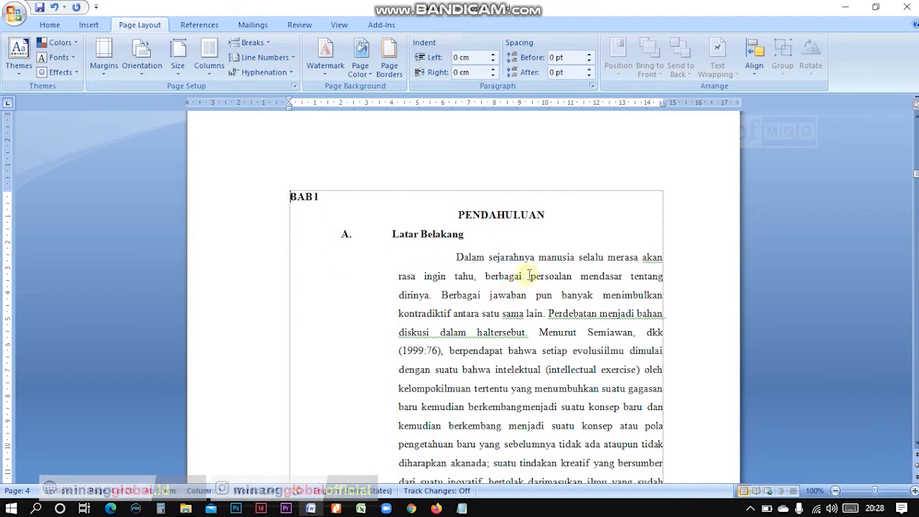
{"action": "left_click", "coordinate": [459, 215]}
{"action": "key", "text": "BackSpace"}
{"action": "key", "text": "BackSpace"}
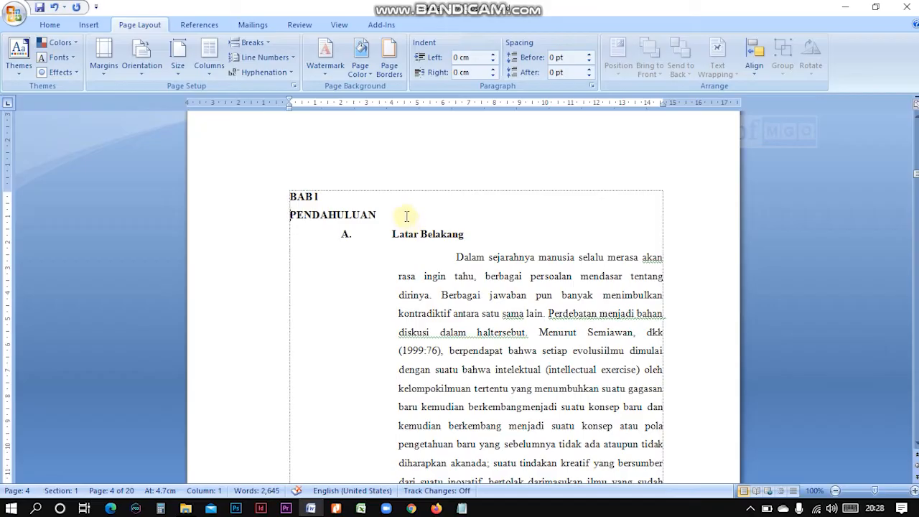
{"action": "left_click_drag", "start_coordinate": [404, 215], "coordinate": [292, 196]}
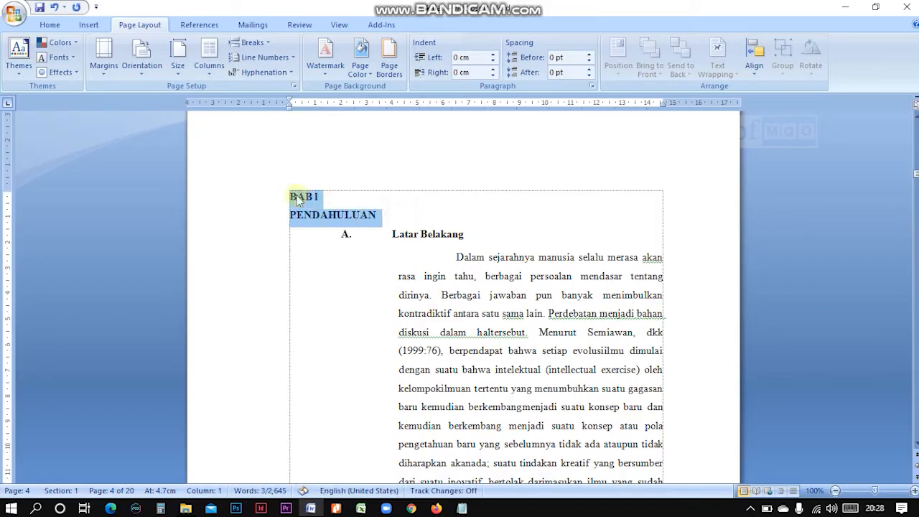
{"action": "key", "text": "ctrl+e"}
{"action": "left_click", "coordinate": [540, 217]}
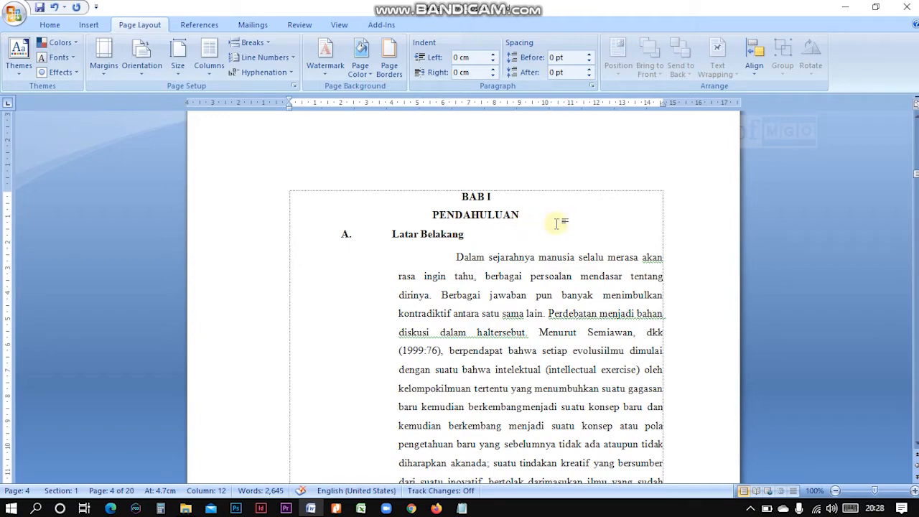
{"action": "key", "text": "Return"}
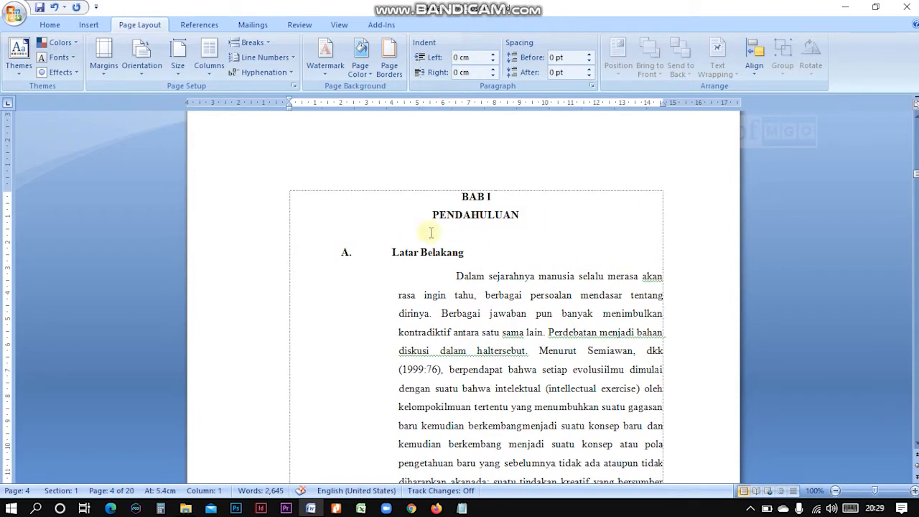
Replace the Latar Belakang list number with a typed 'A.' and move the heading to the left margin
{"action": "left_click", "coordinate": [392, 251]}
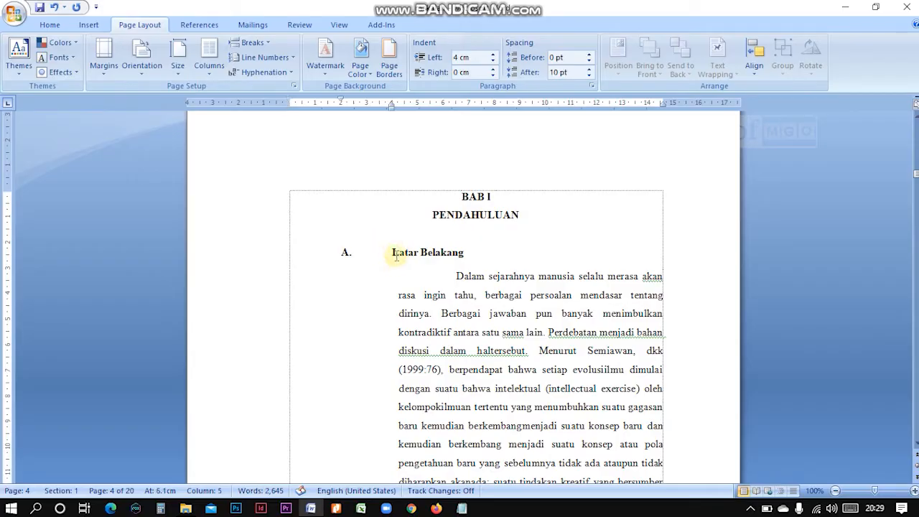
{"action": "key", "text": "BackSpace"}
{"action": "key", "text": "BackSpace"}
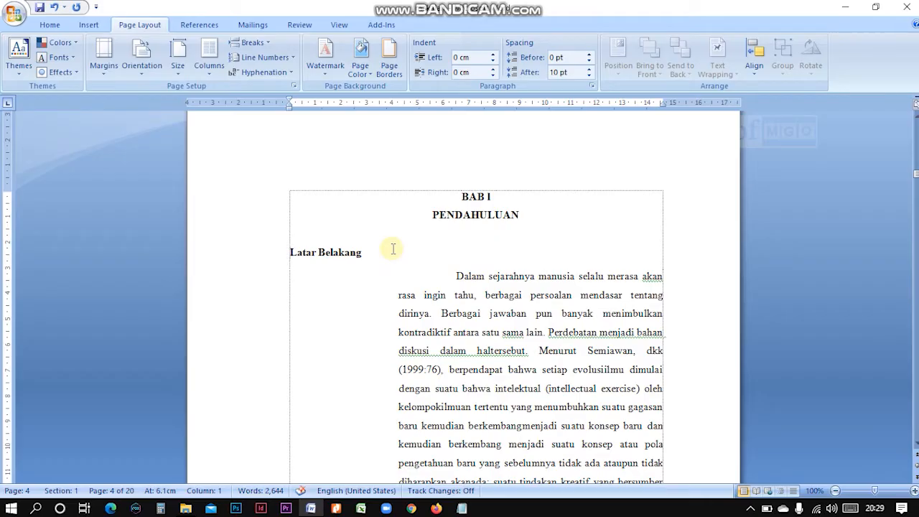
{"action": "type", "text": "A."}
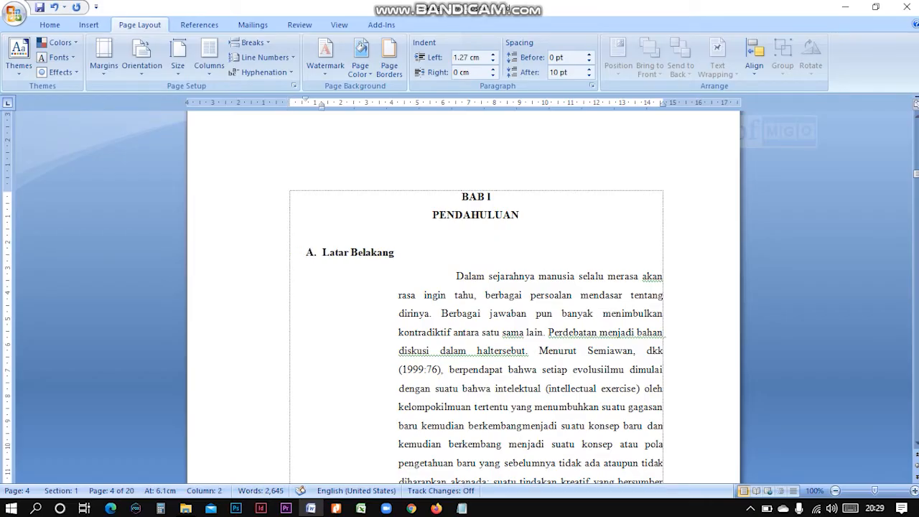
{"action": "left_click", "coordinate": [310, 253]}
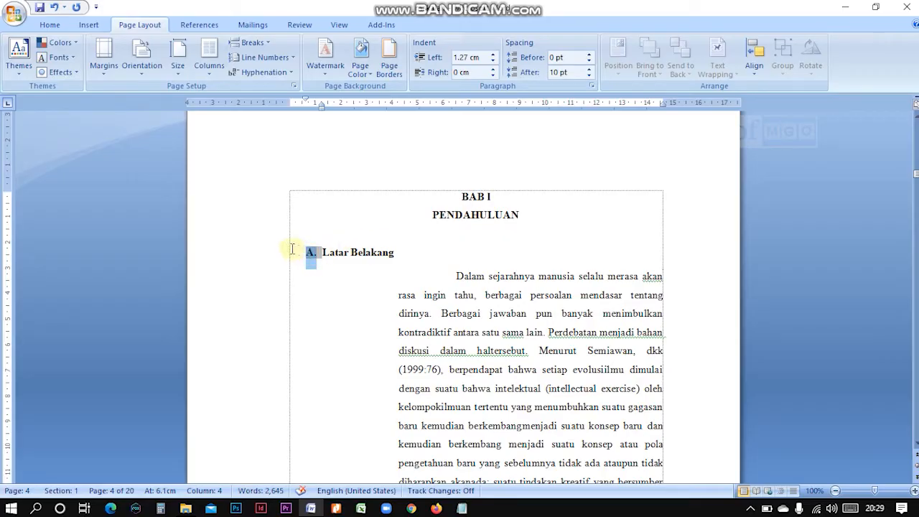
{"action": "left_click", "coordinate": [290, 247]}
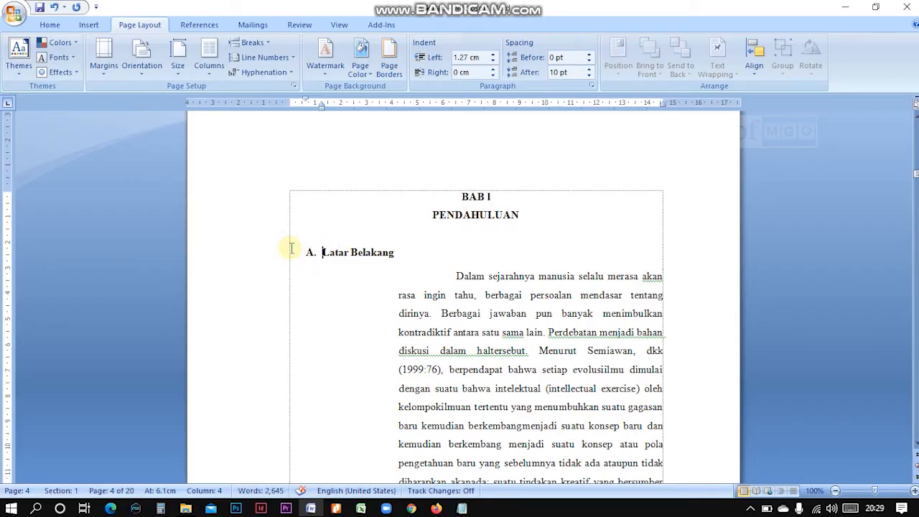
{"action": "left_click", "coordinate": [331, 253]}
{"action": "key", "text": "ctrl+shift+m"}
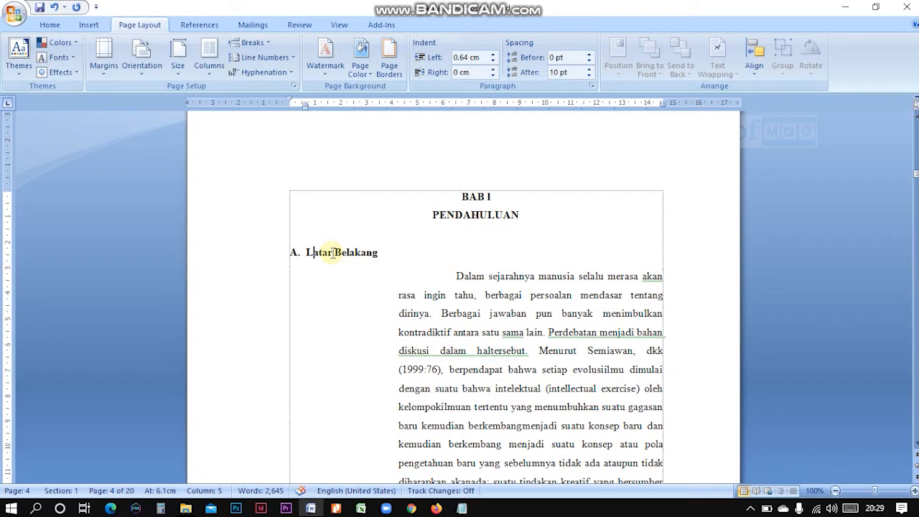
Remove the large indent and B. numbering from the 'Dalam sejarahnya' body paragraph
{"action": "left_click", "coordinate": [455, 276]}
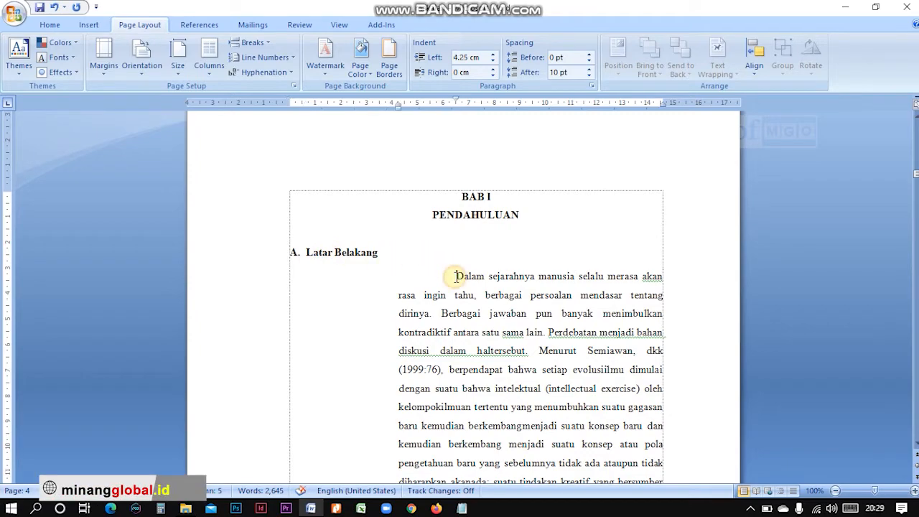
{"action": "key", "text": "BackSpace"}
{"action": "key", "text": "BackSpace"}
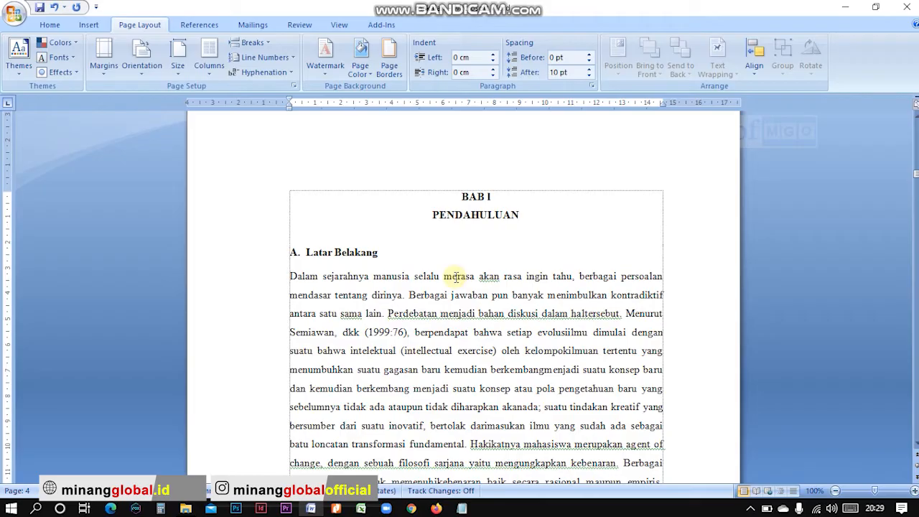
{"action": "key", "text": "BackSpace"}
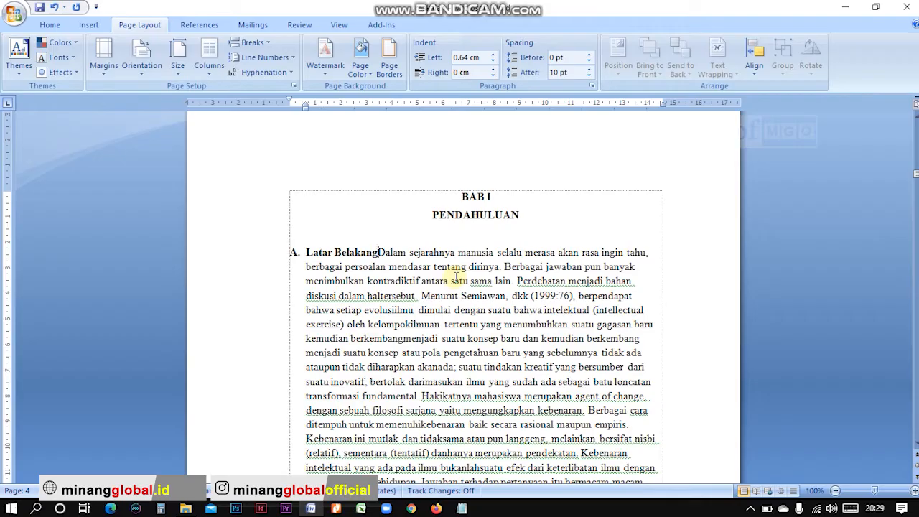
{"action": "key", "text": "Return"}
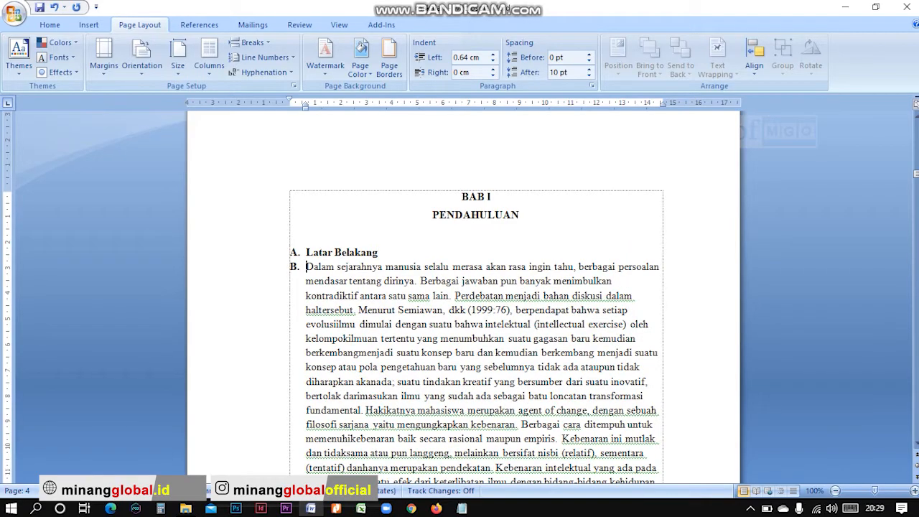
{"action": "key", "text": "BackSpace"}
{"action": "key", "text": "BackSpace"}
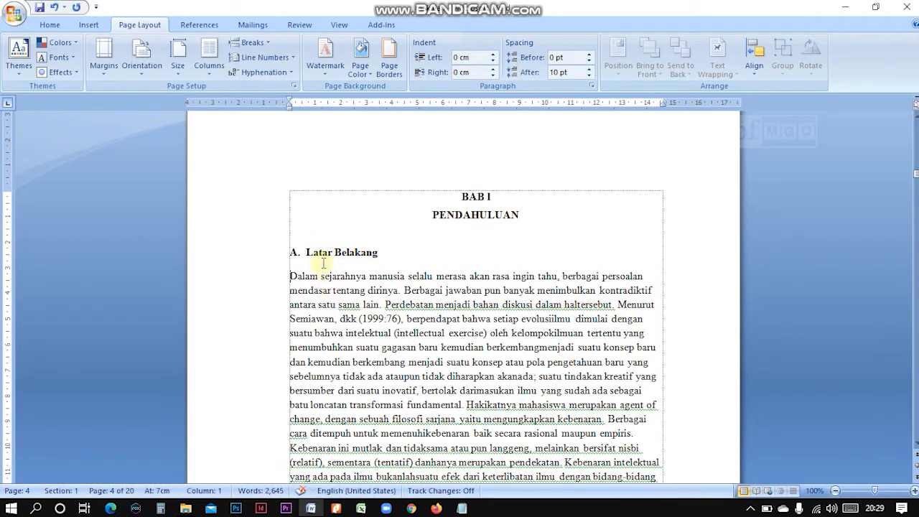
Set Spacing After to 0 pt for the Latar Belakang heading and first body line
{"action": "left_click", "coordinate": [567, 73]}
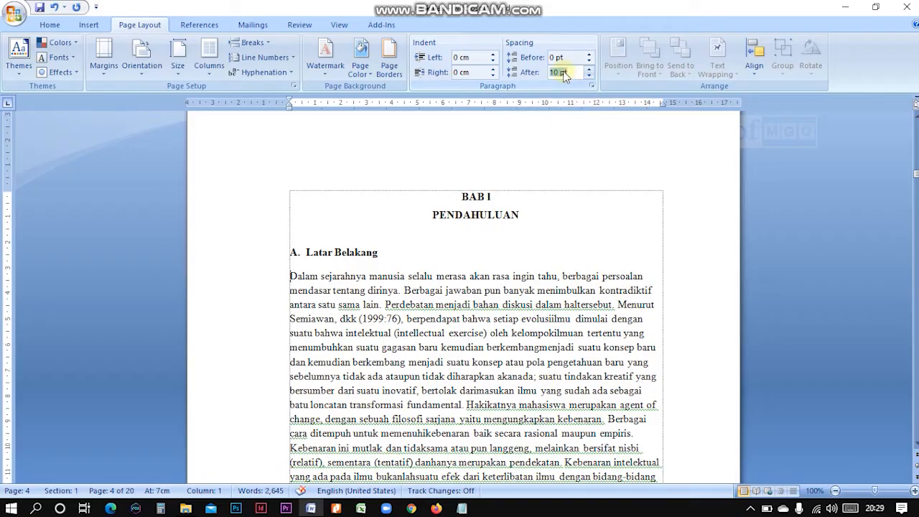
{"action": "left_click", "coordinate": [413, 251]}
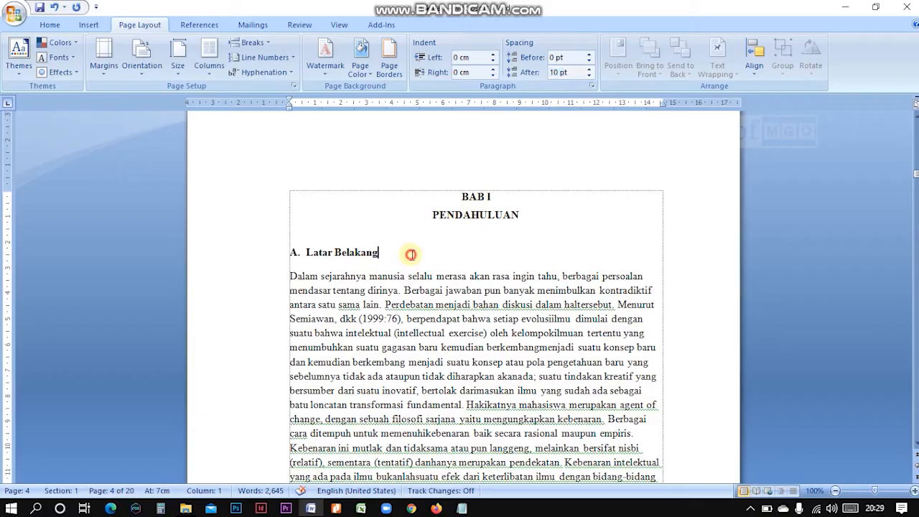
{"action": "left_click_drag", "start_coordinate": [363, 249], "coordinate": [368, 275]}
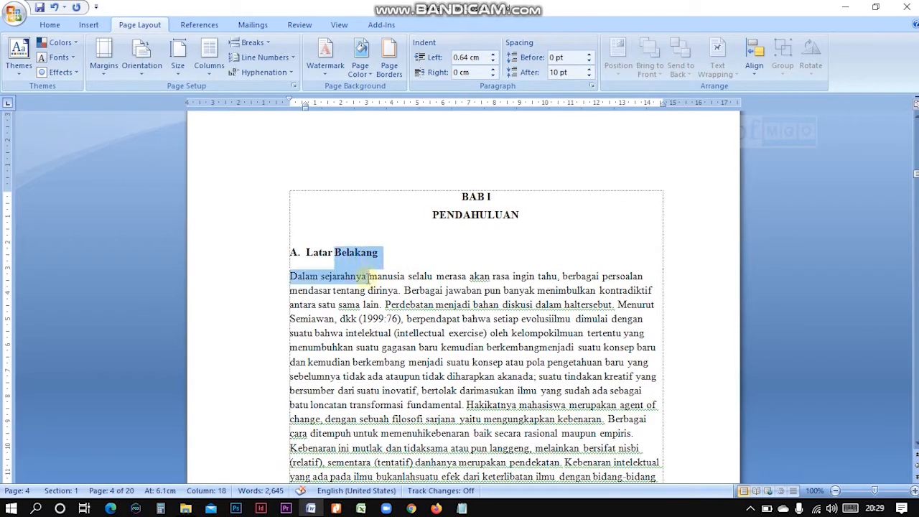
{"action": "left_click", "coordinate": [589, 76]}
{"action": "left_click", "coordinate": [589, 76]}
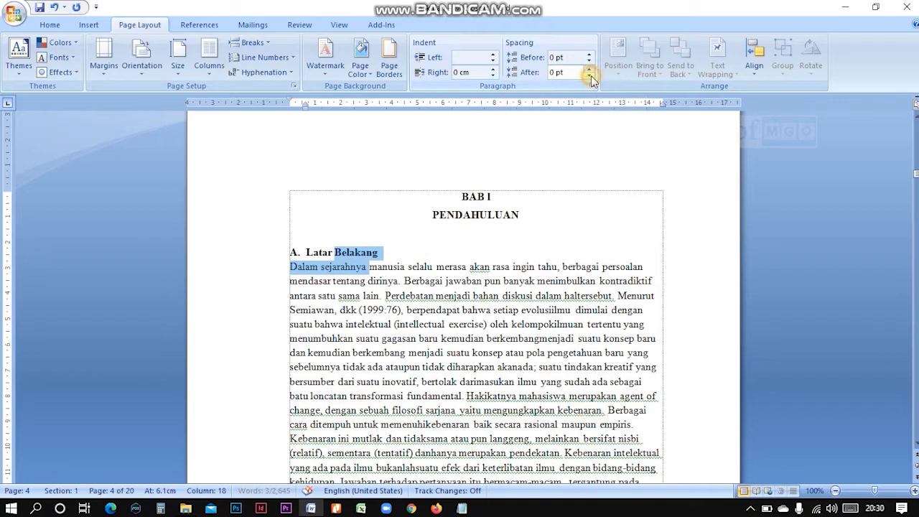
{"action": "left_click", "coordinate": [396, 252]}
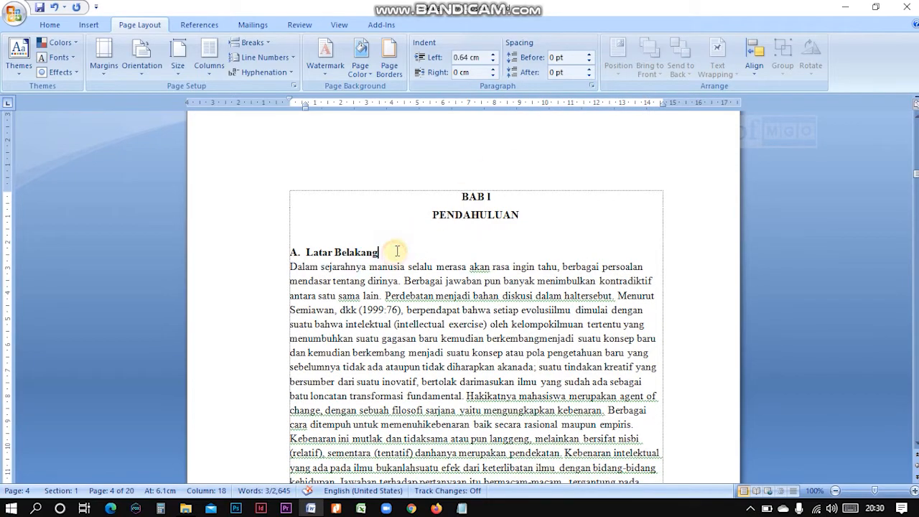
Indent the 'Dalam sejarahnya' paragraph 0.64 cm with a first-line indent, under the heading text
{"action": "left_click", "coordinate": [289, 265]}
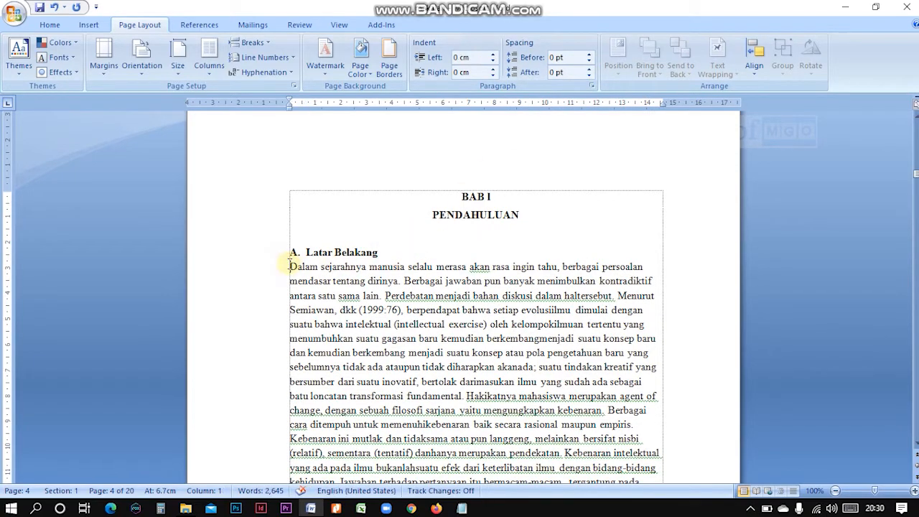
{"action": "key", "text": "Tab"}
{"action": "key", "text": "Tab"}
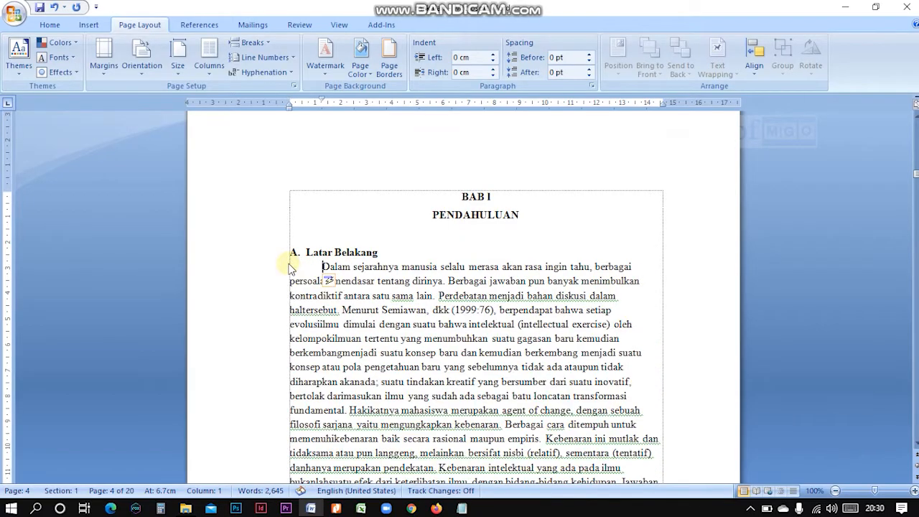
{"action": "key", "text": "Tab"}
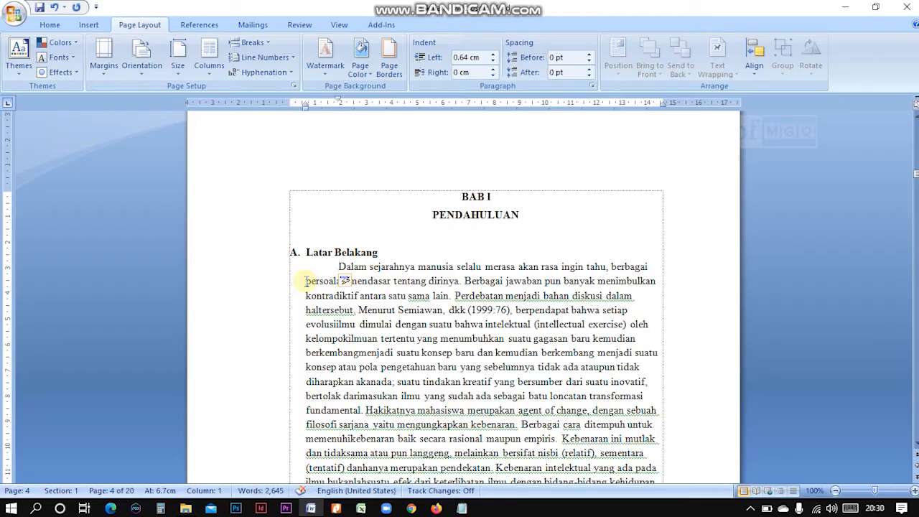
{"action": "left_click_drag", "start_coordinate": [306, 280], "coordinate": [325, 329]}
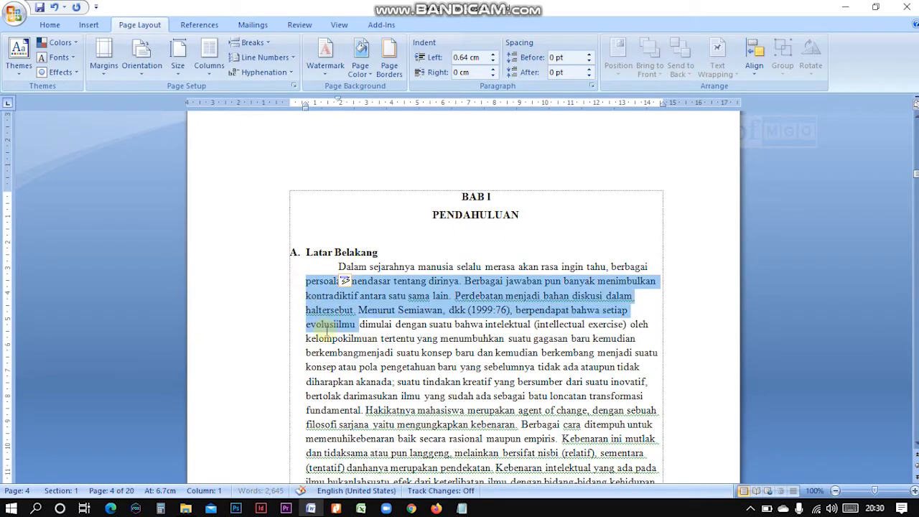
{"action": "left_click", "coordinate": [306, 252]}
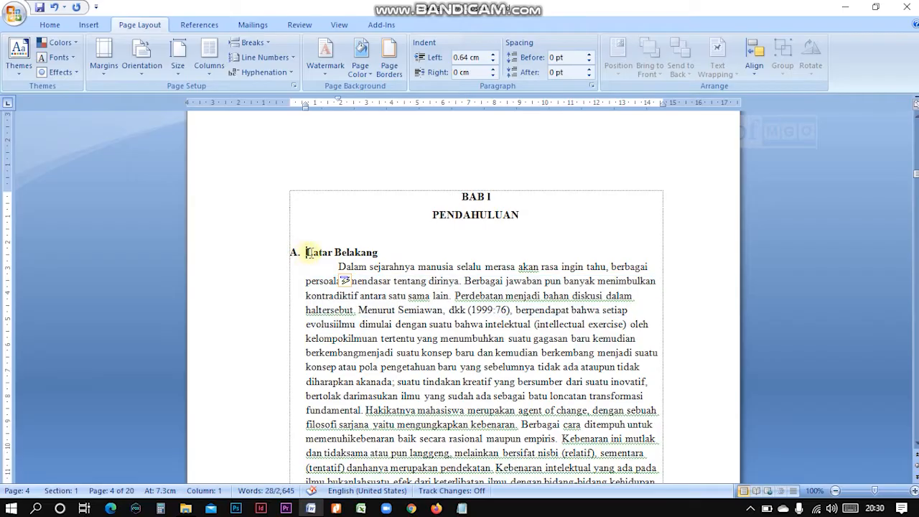
{"action": "left_click_drag", "start_coordinate": [305, 252], "coordinate": [364, 249]}
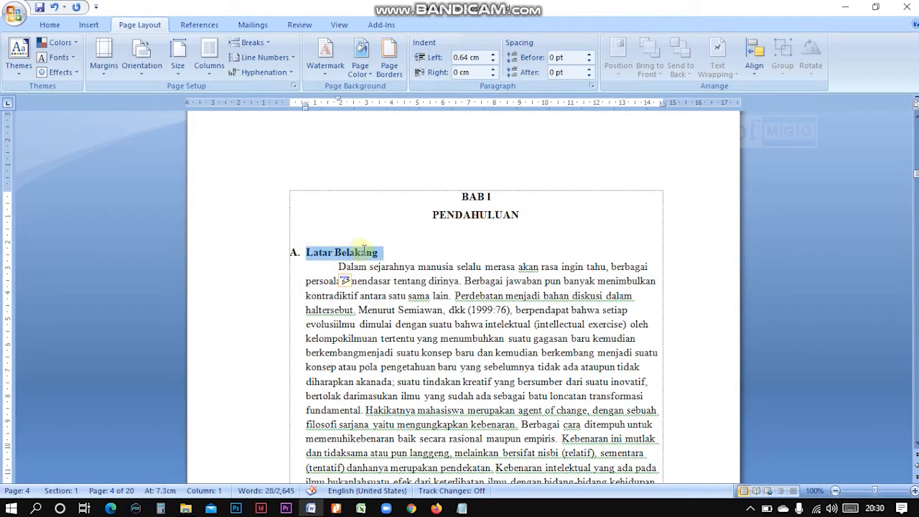
{"action": "left_click", "coordinate": [307, 251]}
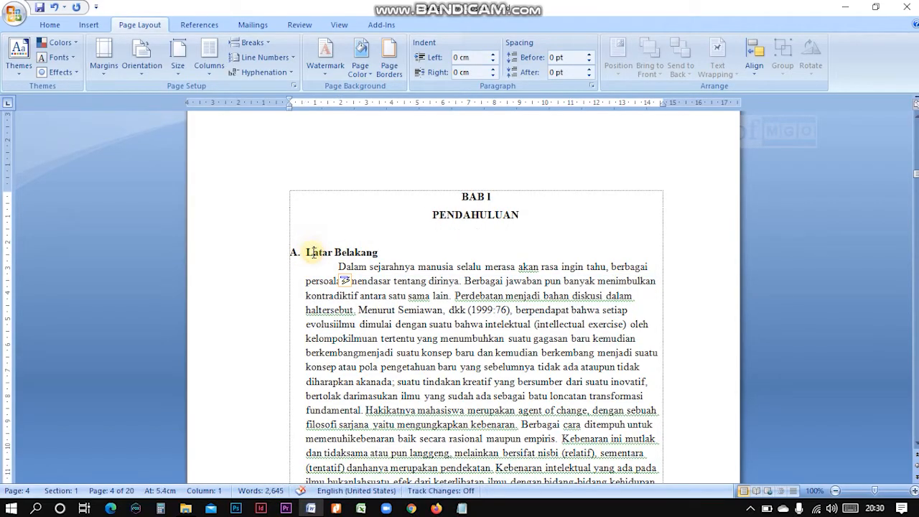
Keep the 'Dalam sejarahnya' paragraph's 0.64 cm left indent and justify it with Ctrl+J
{"action": "left_click_drag", "start_coordinate": [304, 281], "coordinate": [307, 352]}
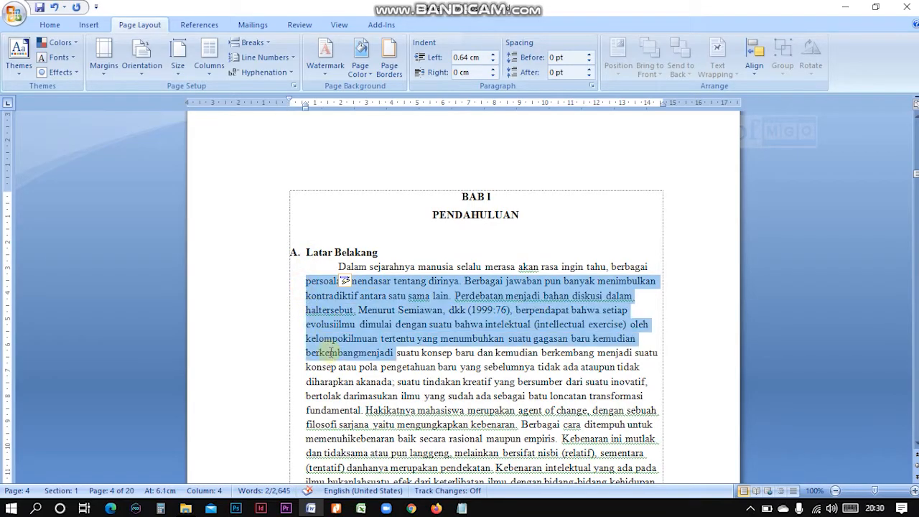
{"action": "left_click", "coordinate": [304, 108]}
{"action": "left_click_drag", "start_coordinate": [304, 108], "coordinate": [304, 109]}
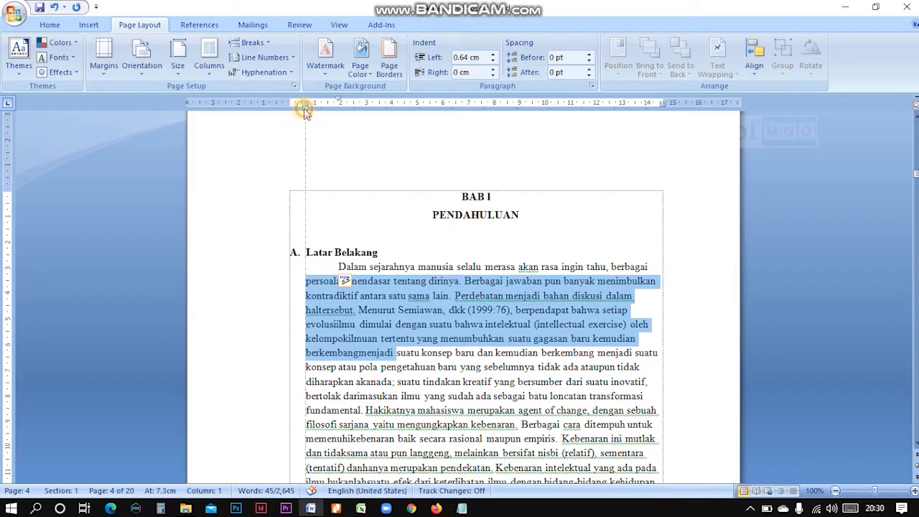
{"action": "left_click", "coordinate": [453, 320]}
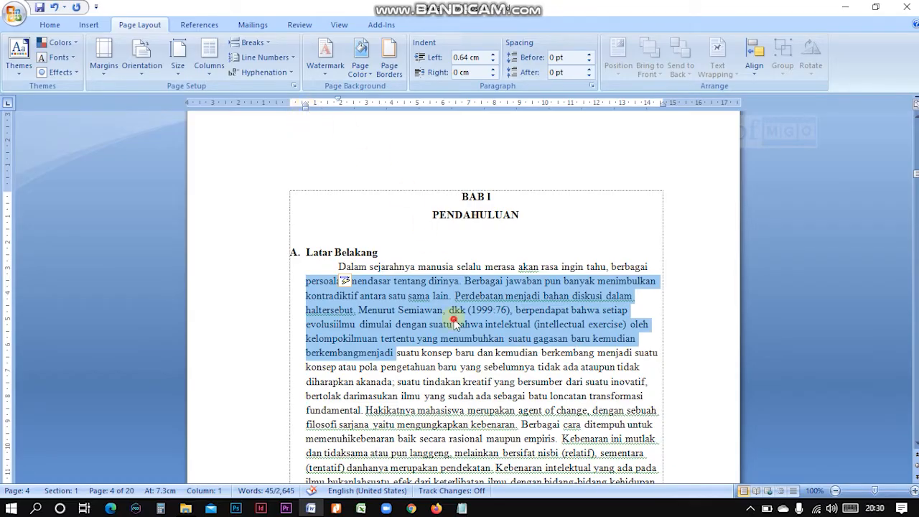
{"action": "scroll", "coordinate": [525, 273], "scroll_direction": "down", "scroll_amount": 1}
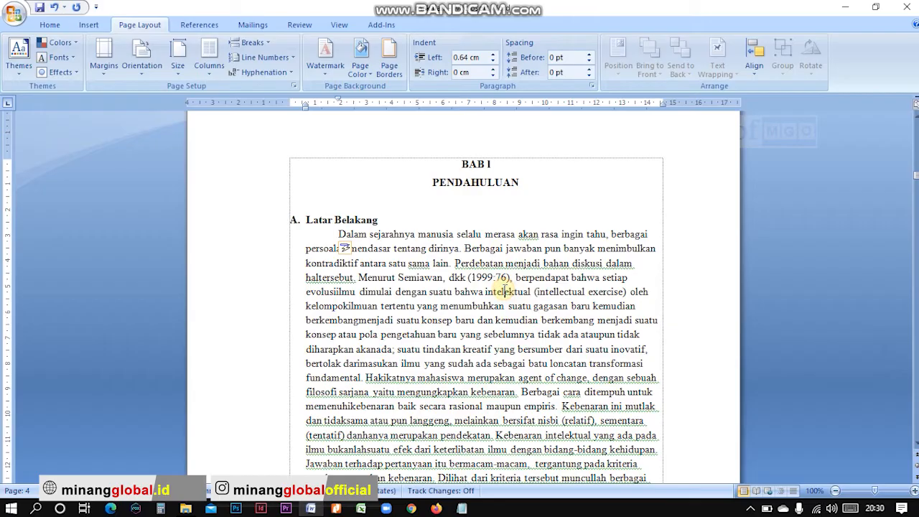
{"action": "key", "text": "ctrl+j"}
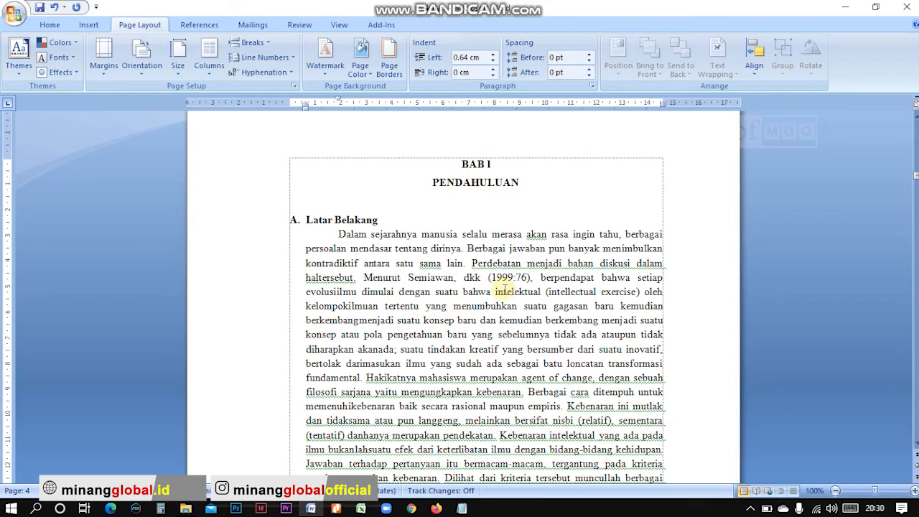
{"action": "scroll", "coordinate": [505, 287], "scroll_direction": "down", "scroll_amount": 4}
{"action": "scroll", "coordinate": [505, 288], "scroll_direction": "up", "scroll_amount": 4}
{"action": "scroll", "coordinate": [504, 288], "scroll_direction": "down", "scroll_amount": 1}
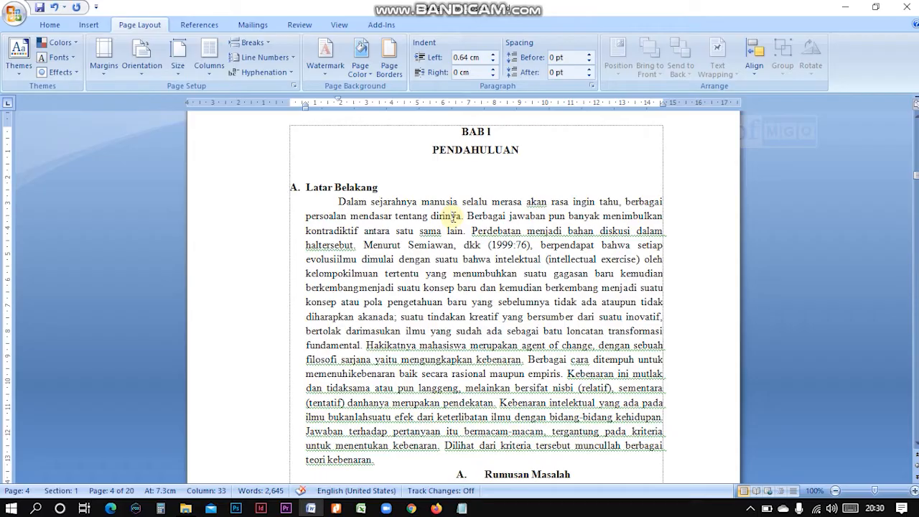
Try single and double spacing, then settle the Latar Belakang paragraph on 1.5 line spacing
{"action": "key", "text": "ctrl+1"}
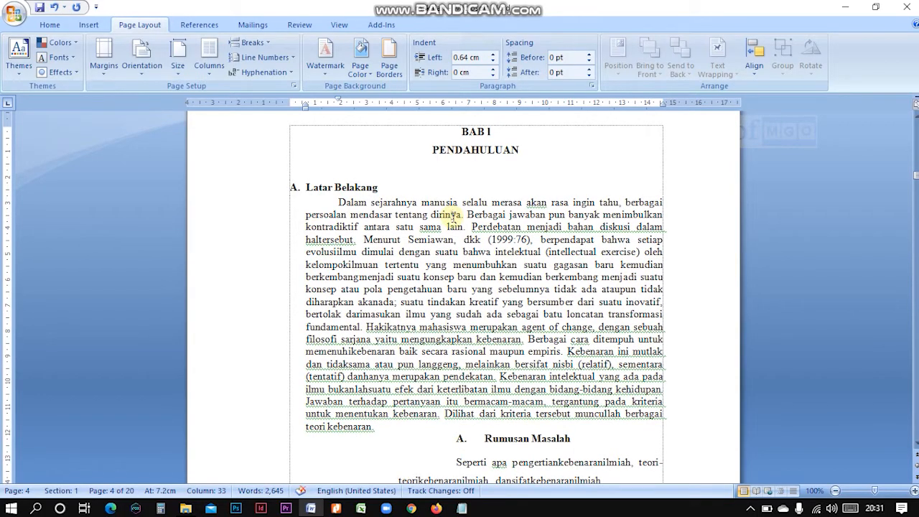
{"action": "key", "text": "ctrl+5"}
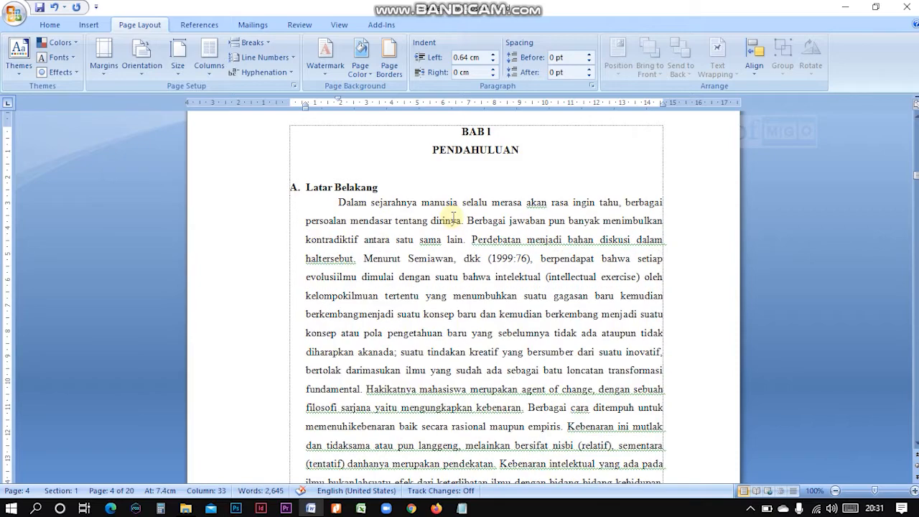
{"action": "key", "text": "ctrl+2"}
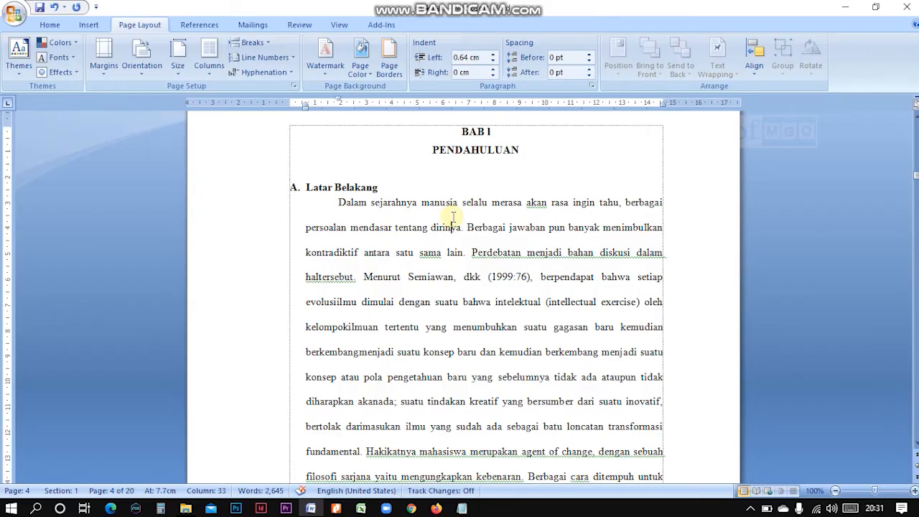
{"action": "key", "text": "ctrl+5"}
{"action": "scroll", "coordinate": [456, 220], "scroll_direction": "down", "scroll_amount": 8}
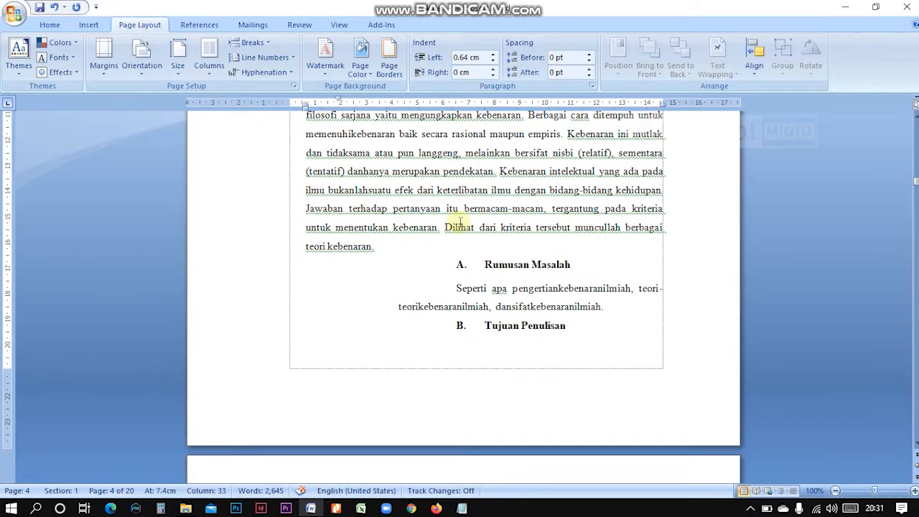
{"action": "scroll", "coordinate": [459, 219], "scroll_direction": "up", "scroll_amount": 5}
{"action": "scroll", "coordinate": [462, 215], "scroll_direction": "down", "scroll_amount": 4}
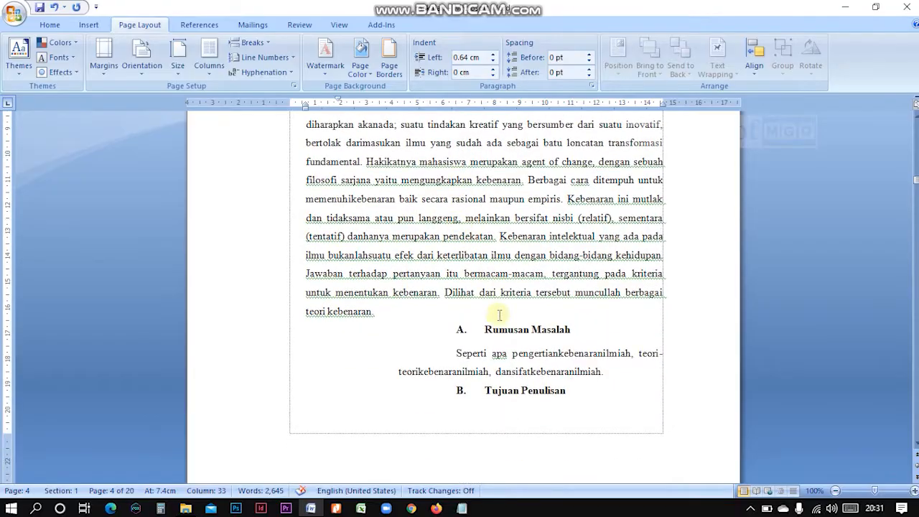
Renumber Rumusan Masalah as 'B.' and outdent the heading to 0.64 cm
{"action": "left_click", "coordinate": [486, 329]}
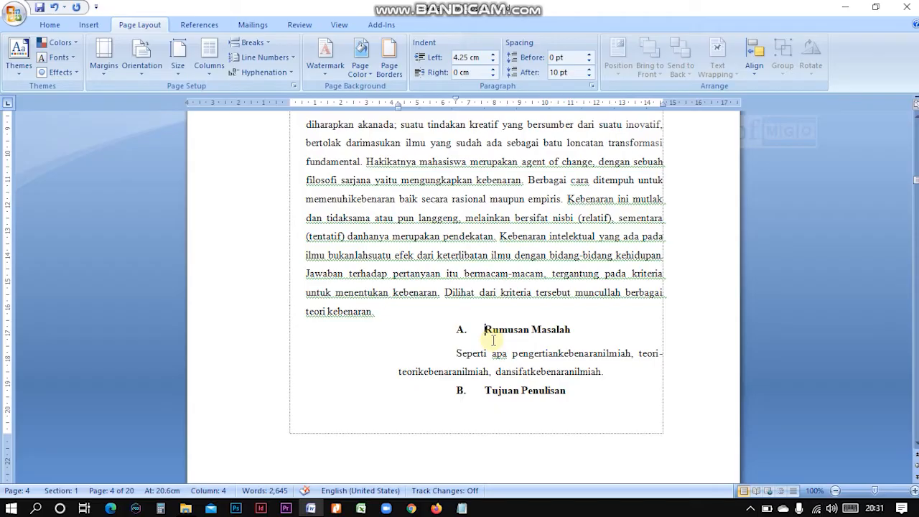
{"action": "key", "text": "BackSpace"}
{"action": "key", "text": "BackSpace"}
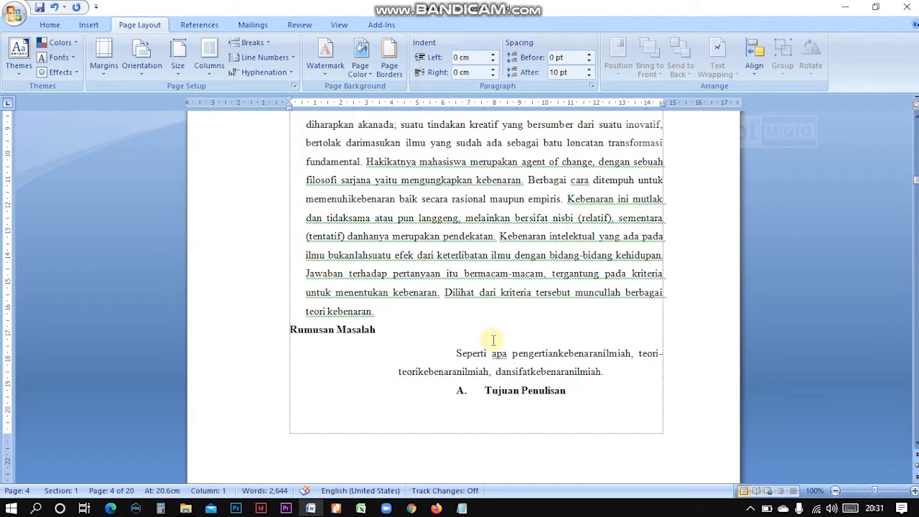
{"action": "type", "text": "B."}
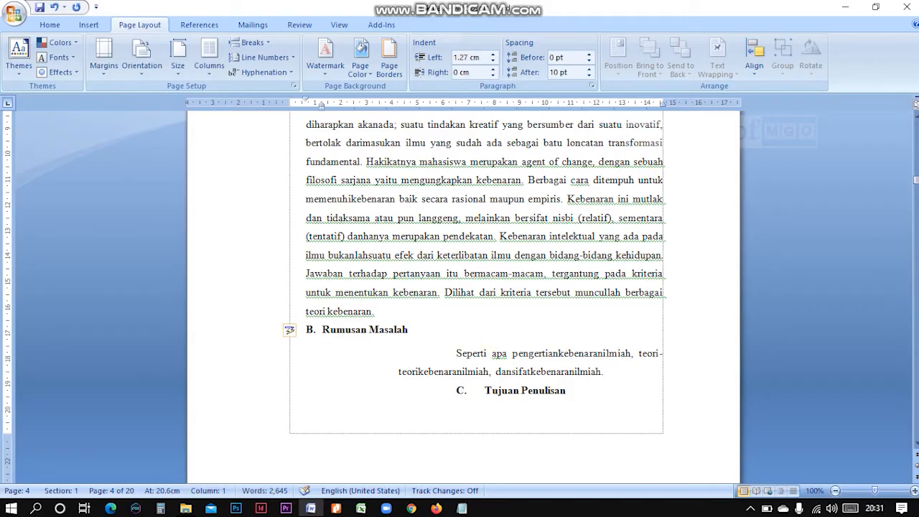
{"action": "scroll", "coordinate": [308, 333], "scroll_direction": "up", "scroll_amount": 5}
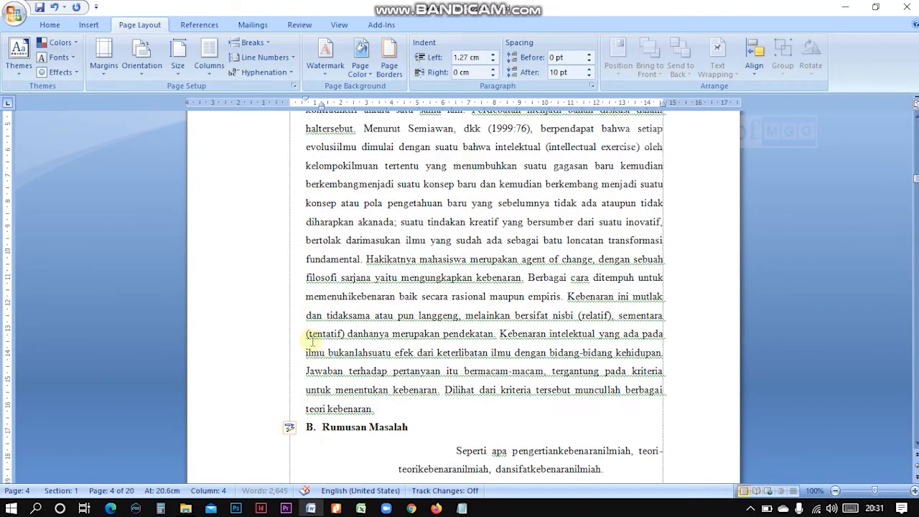
{"action": "scroll", "coordinate": [313, 273], "scroll_direction": "down", "scroll_amount": 7}
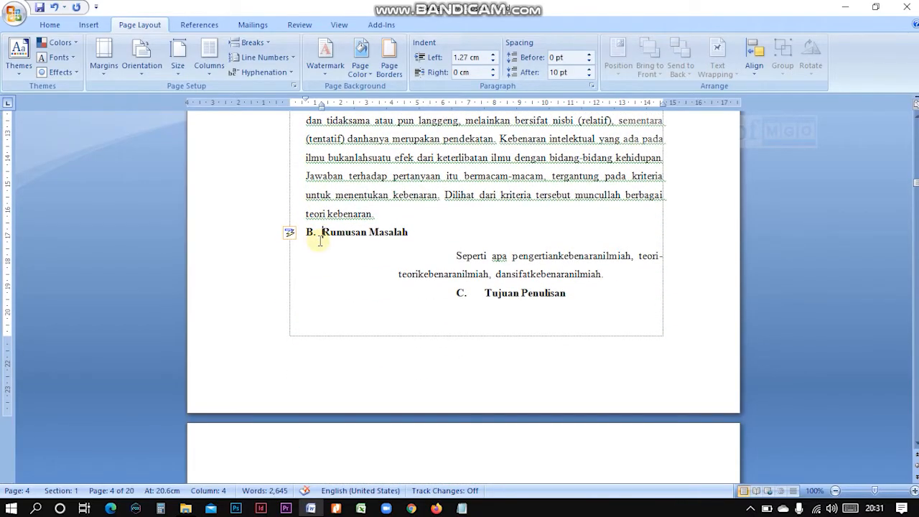
{"action": "key", "text": "shift+Tab"}
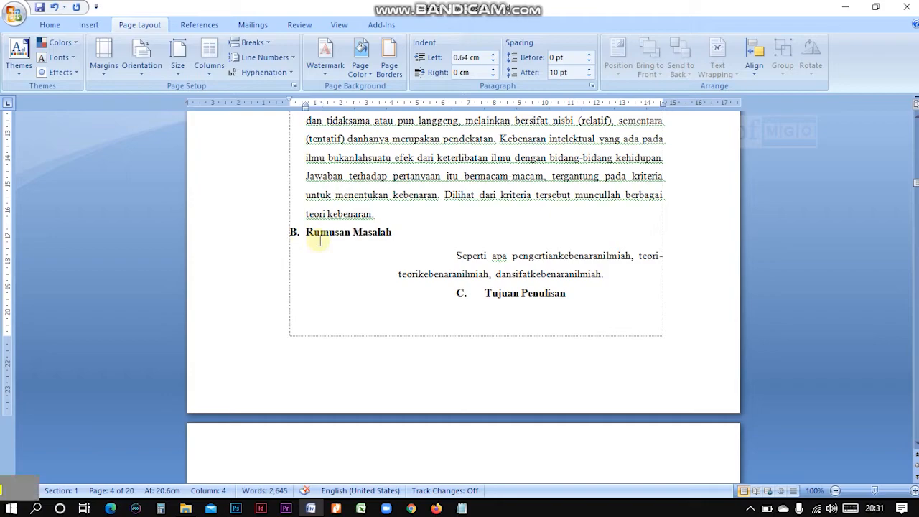
Add an empty line after the Latar Belakang paragraph, above heading B
{"action": "left_click", "coordinate": [388, 214]}
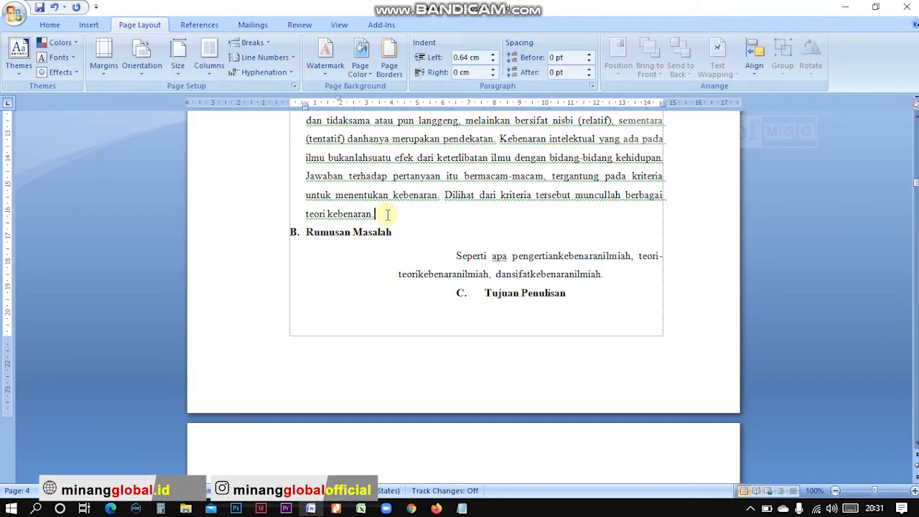
{"action": "key", "text": "Return"}
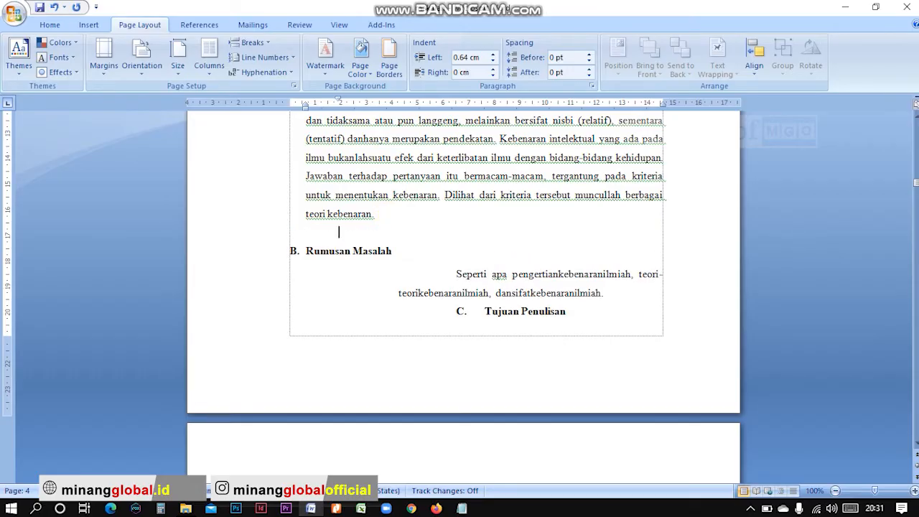
{"action": "scroll", "coordinate": [391, 214], "scroll_direction": "down", "scroll_amount": 2}
Put 'Seperti apa' on its own line without C. numbering, indented 0.64 cm with a first-line indent
{"action": "left_click", "coordinate": [454, 206]}
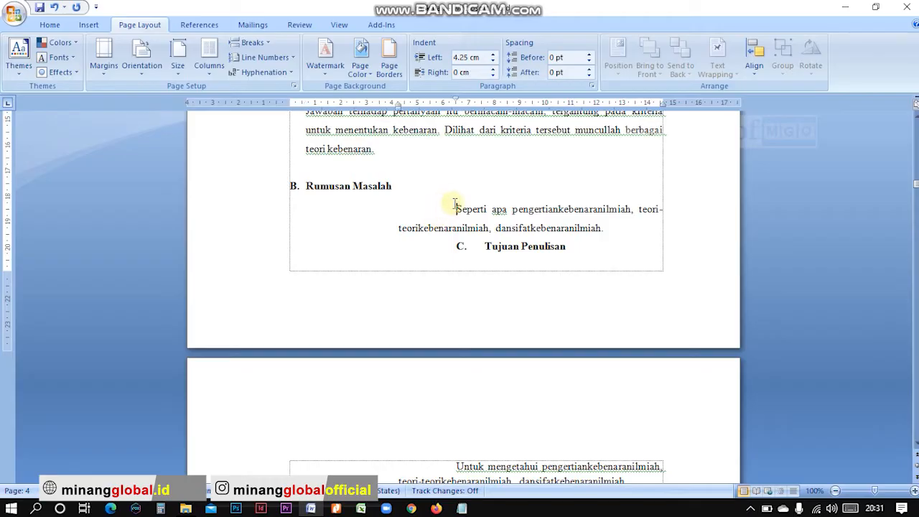
{"action": "key", "text": "BackSpace"}
{"action": "key", "text": "BackSpace"}
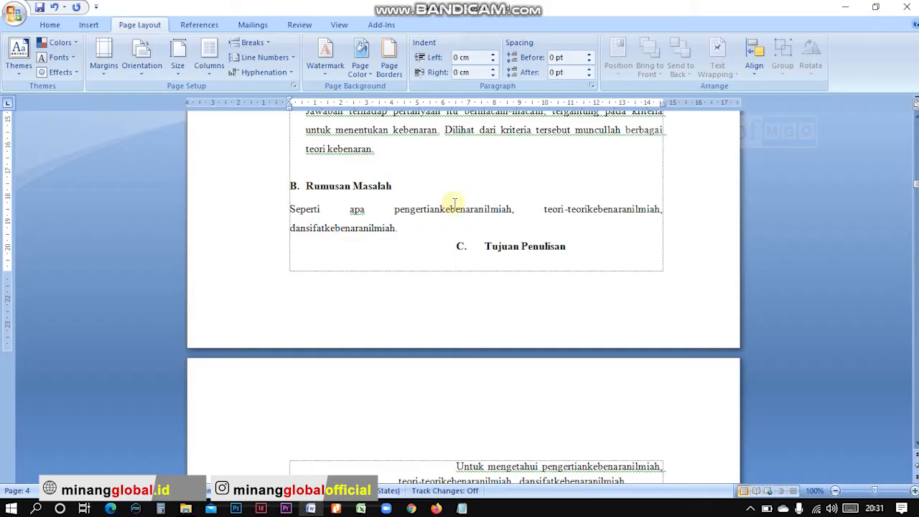
{"action": "key", "text": "BackSpace"}
{"action": "key", "text": "Return"}
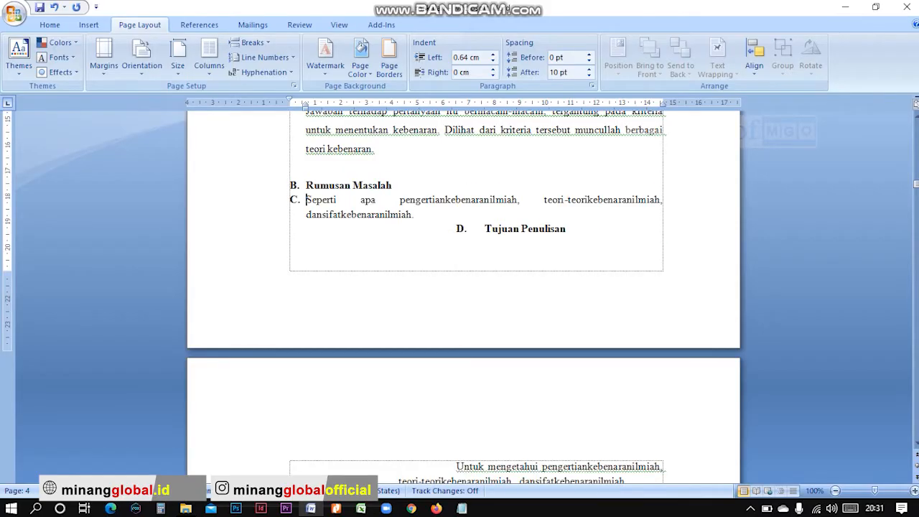
{"action": "key", "text": "BackSpace"}
{"action": "key", "text": "BackSpace"}
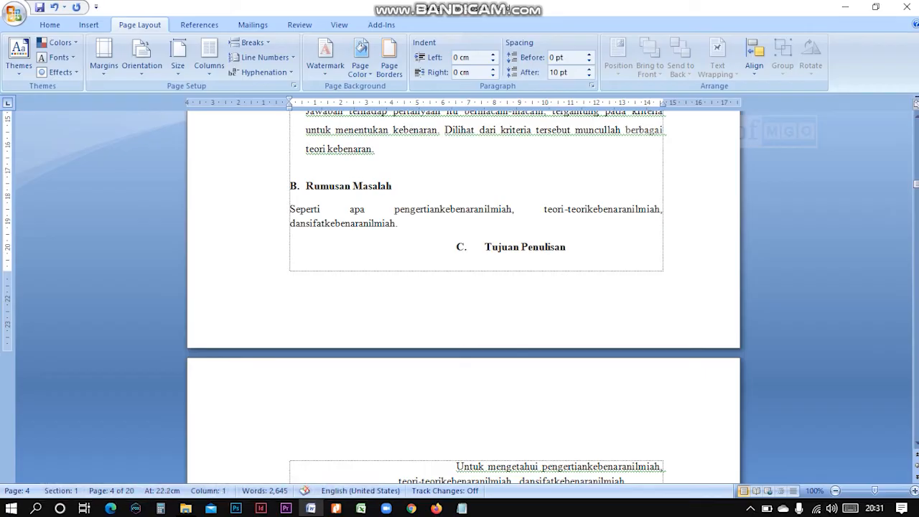
{"action": "key", "text": "Tab"}
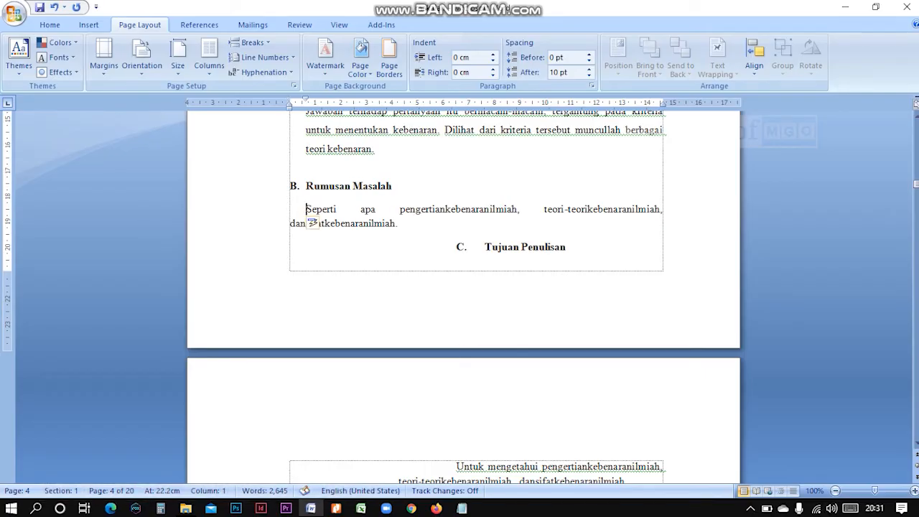
{"action": "key", "text": "Tab"}
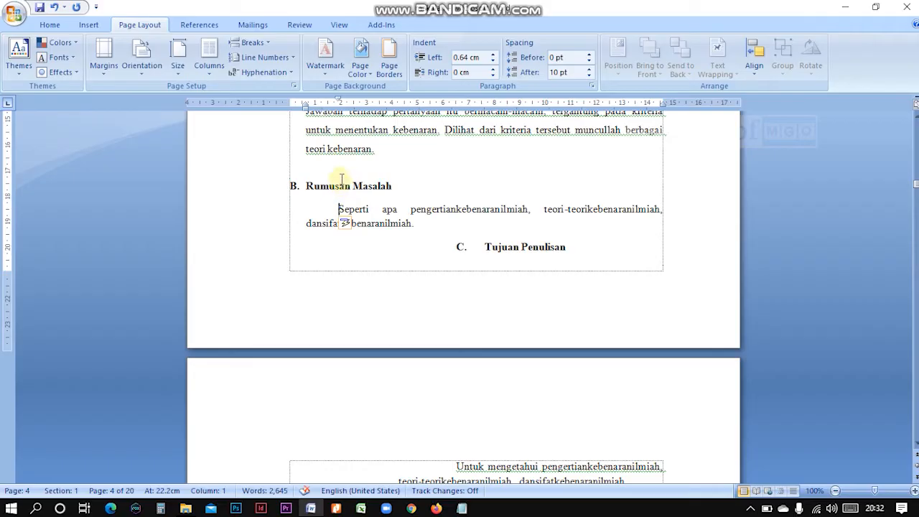
Set Spacing After to 0 pt for heading B and its paragraph
{"action": "left_click_drag", "start_coordinate": [341, 168], "coordinate": [366, 215]}
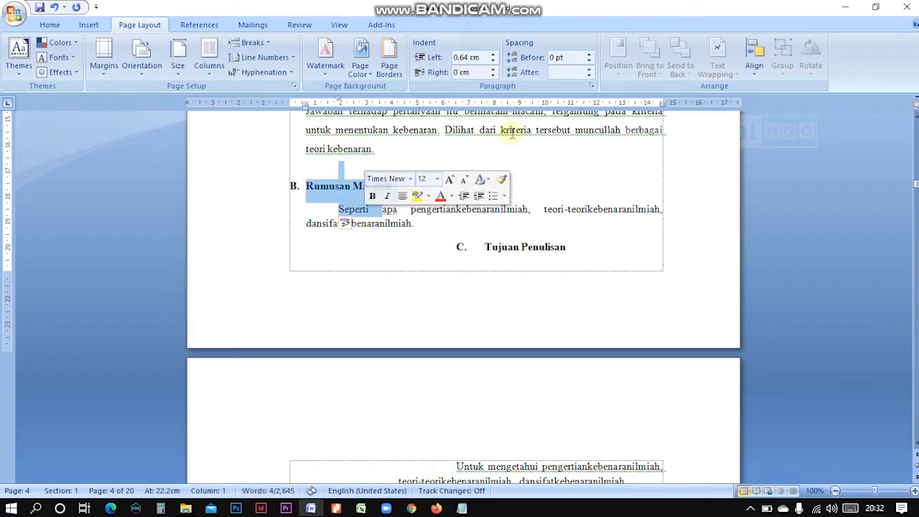
{"action": "left_click", "coordinate": [588, 76]}
{"action": "left_click", "coordinate": [355, 199]}
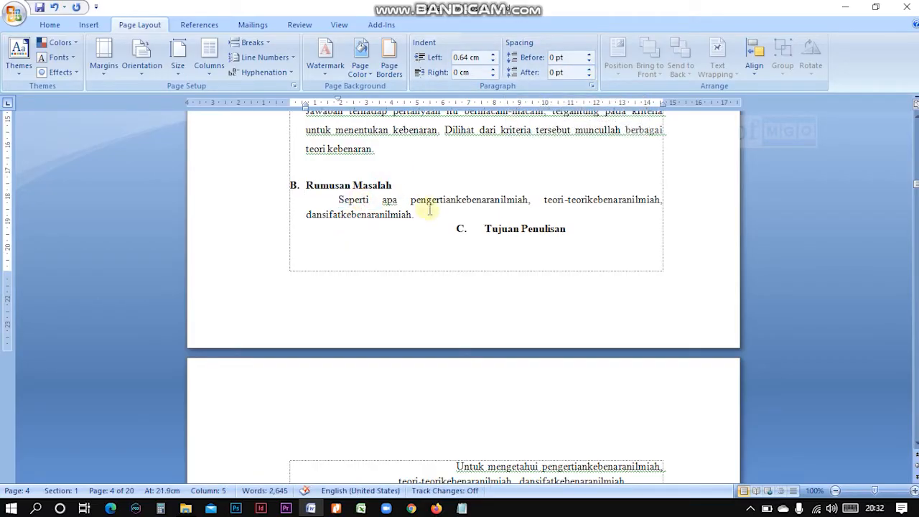
{"action": "left_click", "coordinate": [486, 228]}
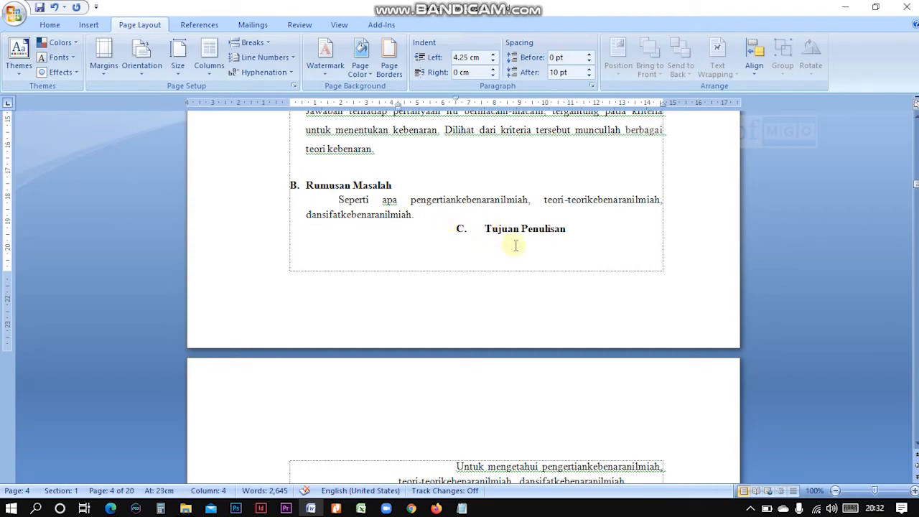
Renumber Tujuan Penulisan as 'C.' and outdent the heading to 0.64 cm
{"action": "key", "text": "BackSpace"}
{"action": "key", "text": "BackSpace"}
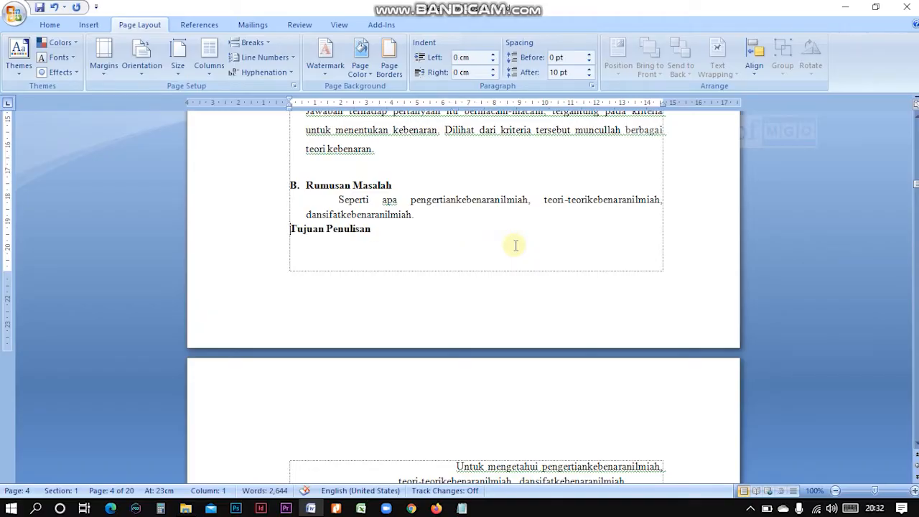
{"action": "type", "text": "C."}
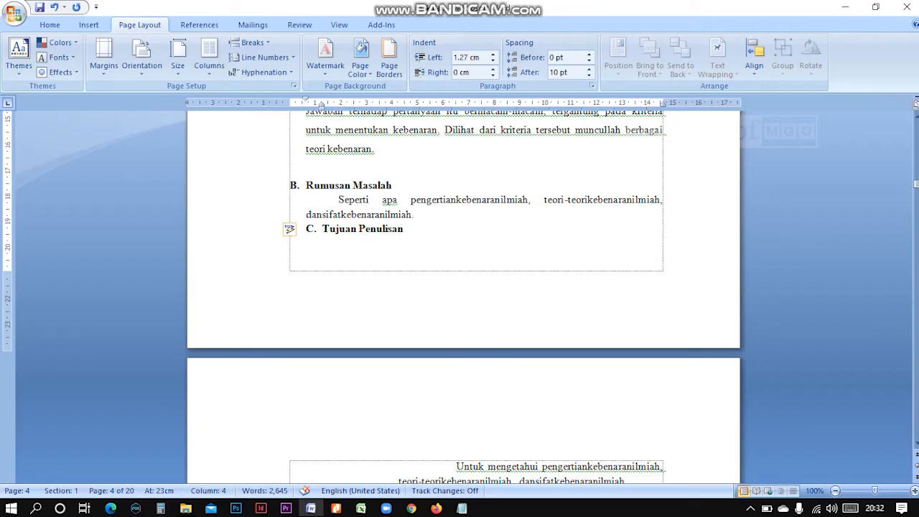
{"action": "key", "text": "shift+Tab"}
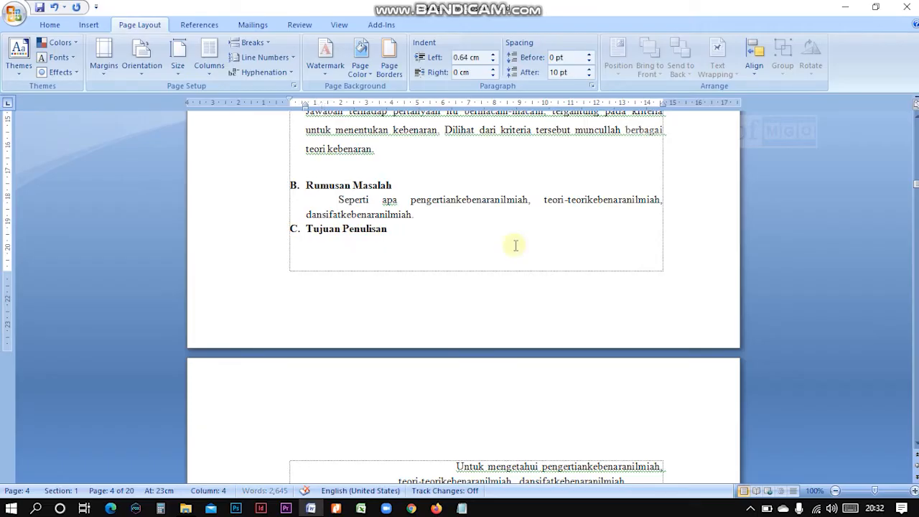
Add blank lines after the Seperti apa paragraph and page-break heading C onto the next page
{"action": "left_click", "coordinate": [442, 217]}
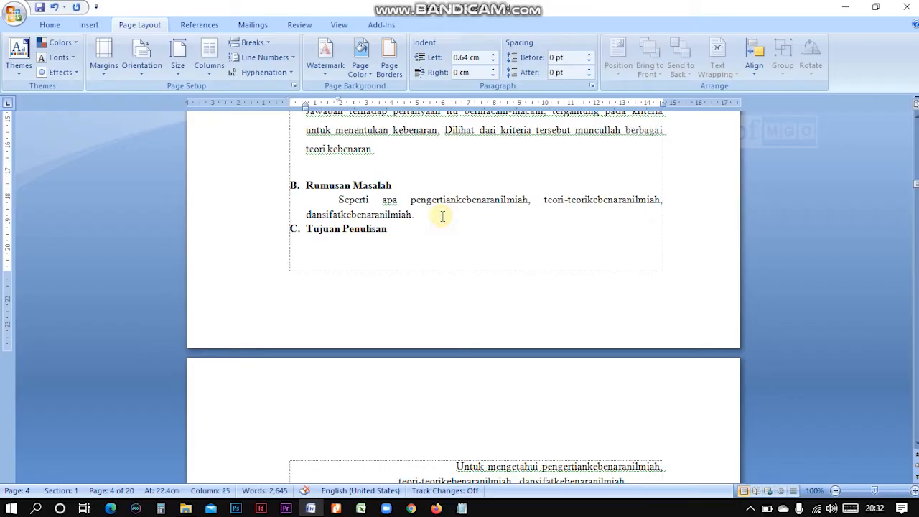
{"action": "key", "text": "Return"}
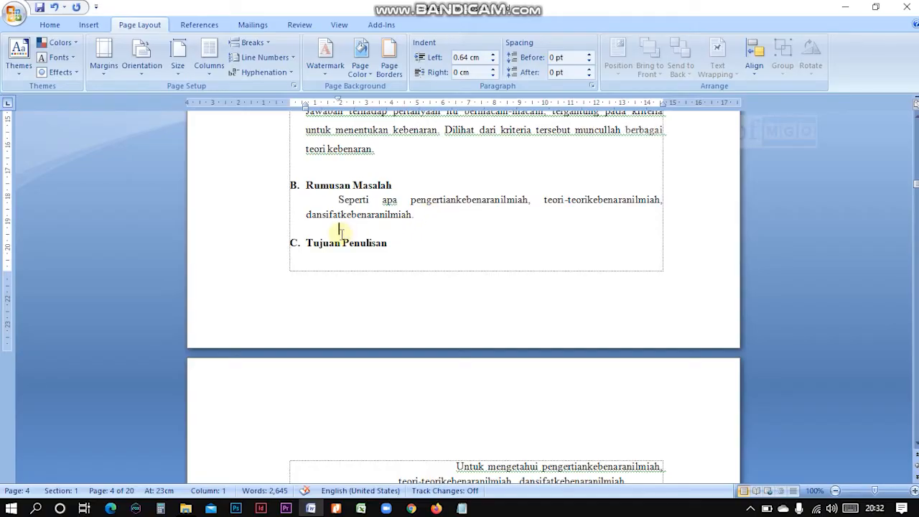
{"action": "scroll", "coordinate": [340, 230], "scroll_direction": "down", "scroll_amount": 3}
{"action": "scroll", "coordinate": [342, 232], "scroll_direction": "up", "scroll_amount": 2}
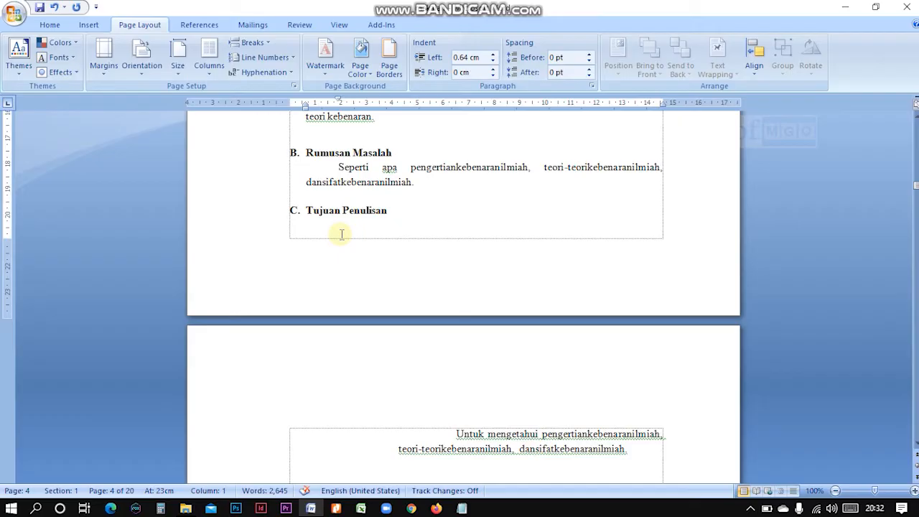
{"action": "key", "text": "Return"}
{"action": "key", "text": "ctrl+Return"}
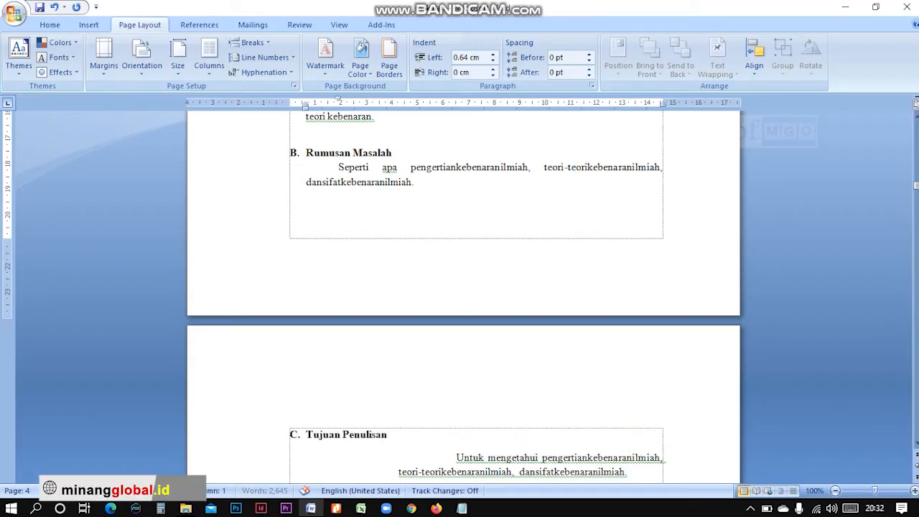
{"action": "scroll", "coordinate": [388, 219], "scroll_direction": "down", "scroll_amount": 5}
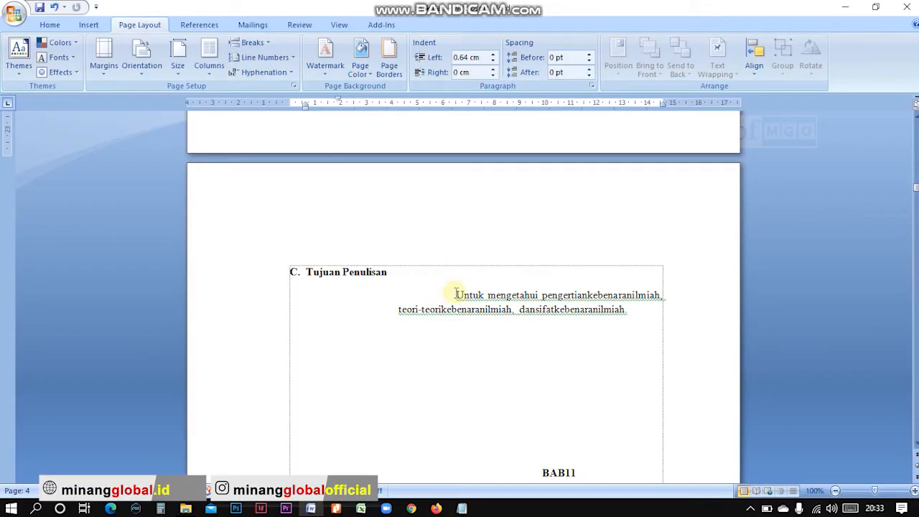
Put the Untuk mengetahui text on its own line without D. numbering, indented 0.64 cm with a first-line indent
{"action": "left_click", "coordinate": [456, 293]}
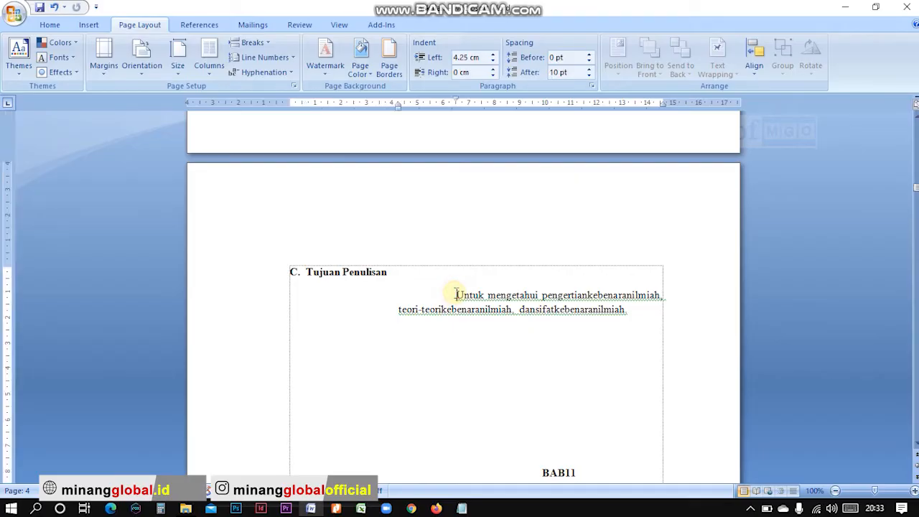
{"action": "key", "text": "BackSpace"}
{"action": "key", "text": "BackSpace"}
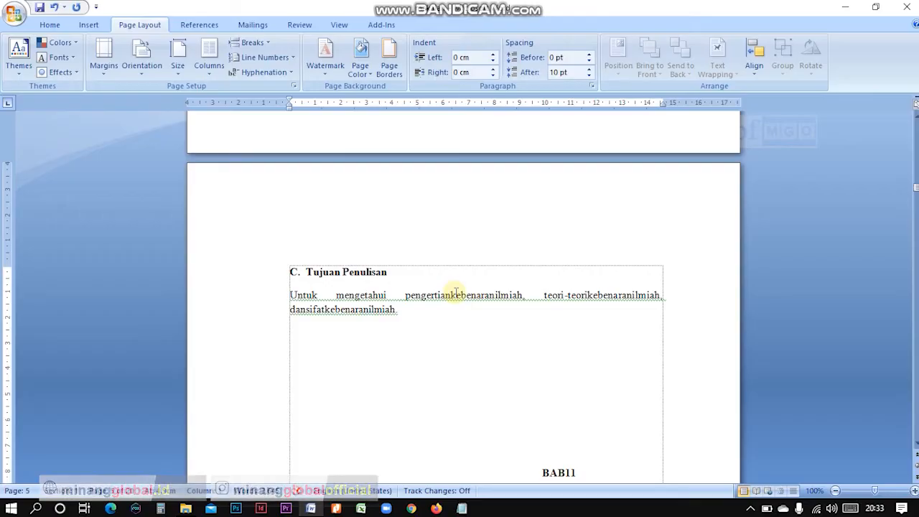
{"action": "key", "text": "BackSpace"}
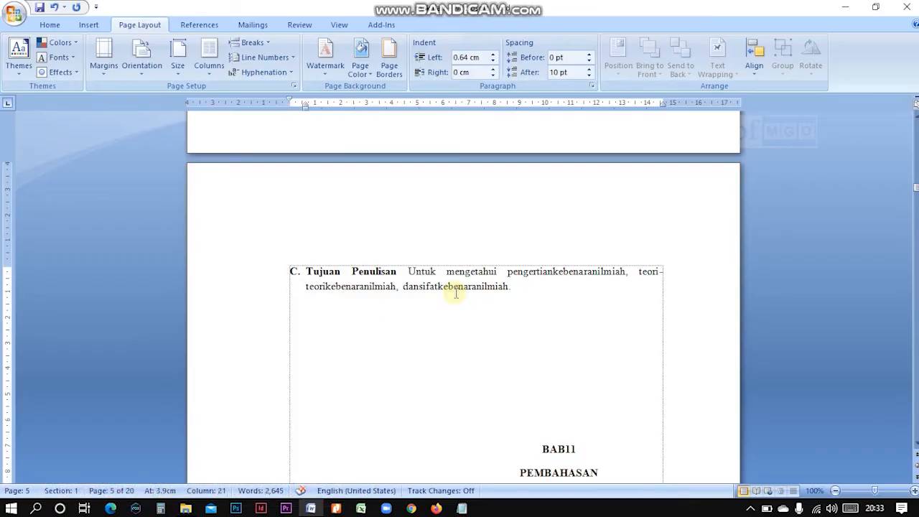
{"action": "key", "text": "Return"}
{"action": "key", "text": "BackSpace"}
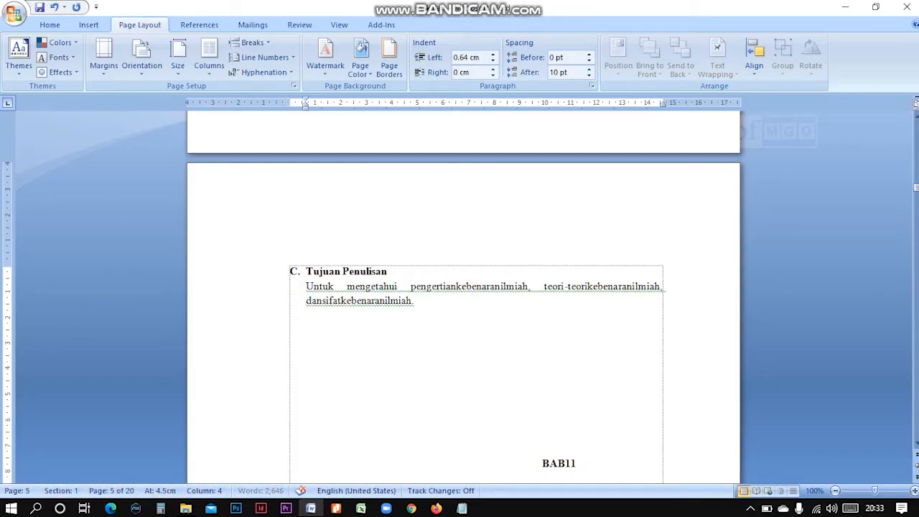
{"action": "key", "text": "BackSpace"}
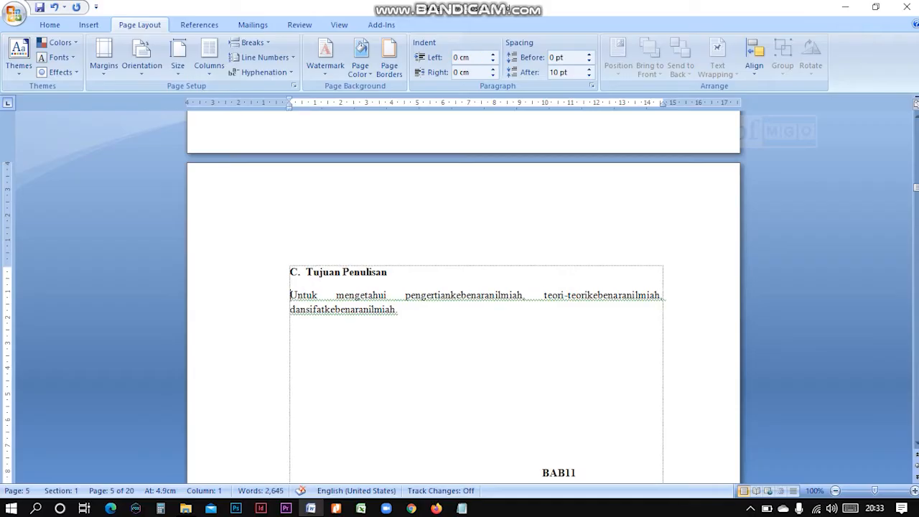
{"action": "key", "text": "Tab"}
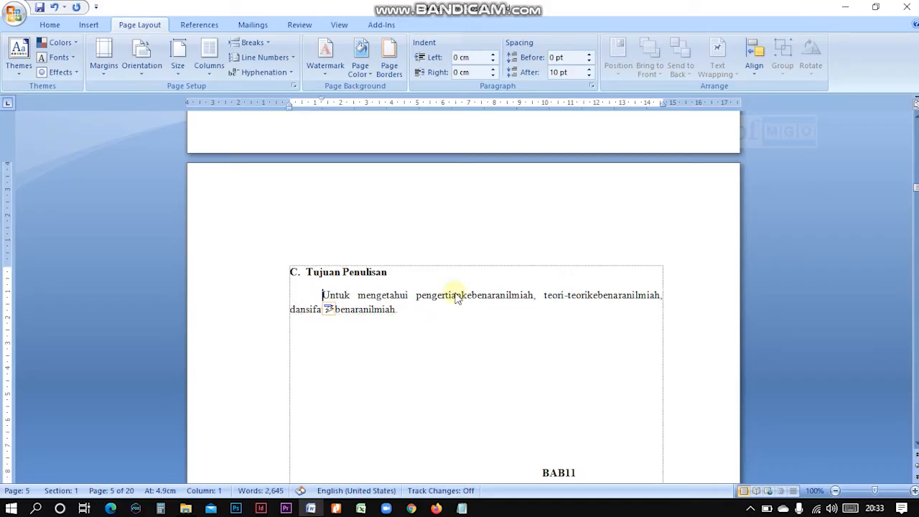
{"action": "key", "text": "Tab"}
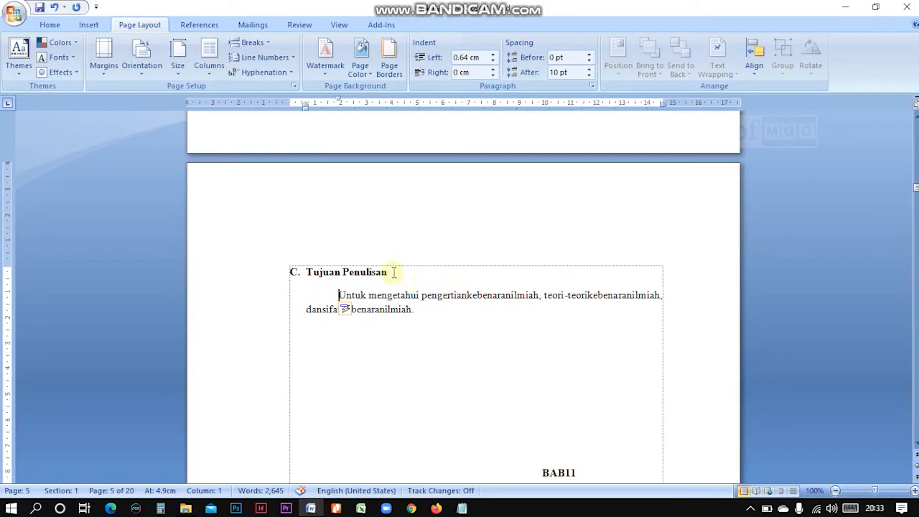
Reduce Spacing After to 0 pt for the Tujuan Penulisan heading and its paragraph
{"action": "left_click_drag", "start_coordinate": [307, 272], "coordinate": [381, 295]}
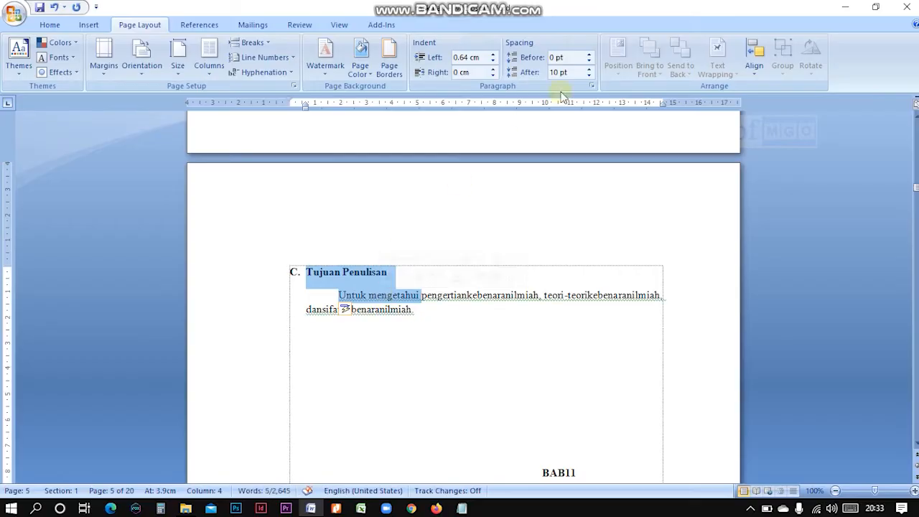
{"action": "left_click", "coordinate": [589, 76]}
{"action": "left_click", "coordinate": [588, 76]}
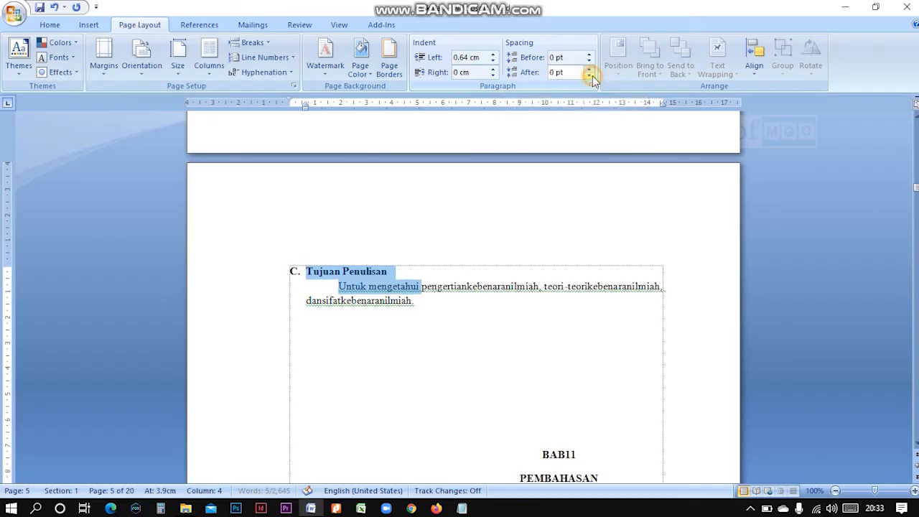
{"action": "left_click", "coordinate": [422, 300]}
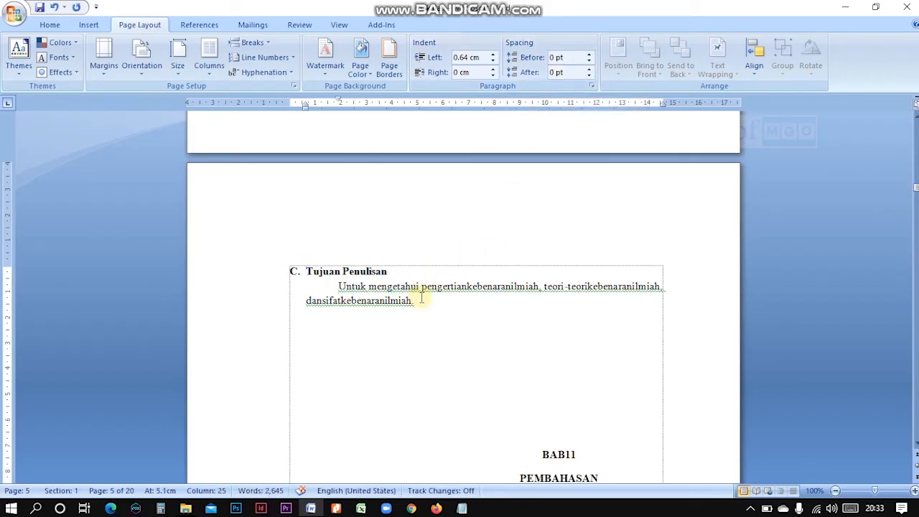
{"action": "scroll", "coordinate": [420, 298], "scroll_direction": "down", "scroll_amount": 4}
{"action": "scroll", "coordinate": [420, 287], "scroll_direction": "up", "scroll_amount": 1}
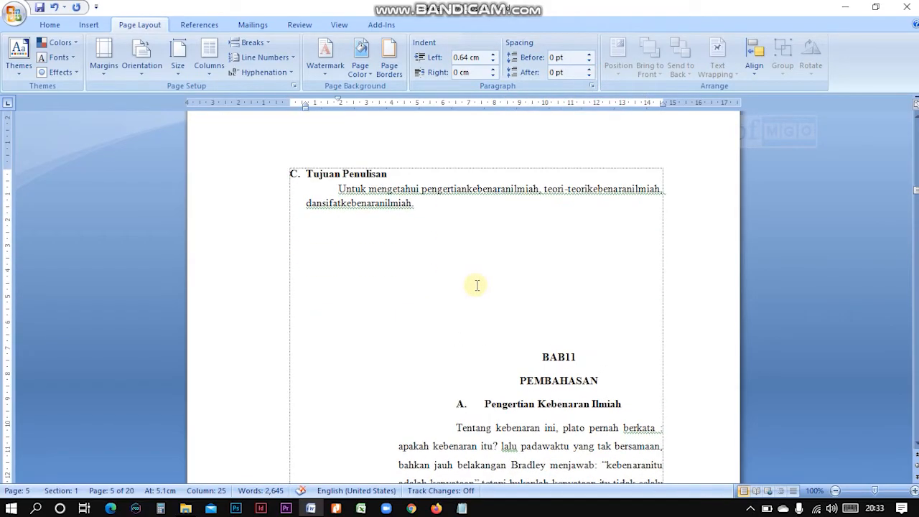
{"action": "left_click", "coordinate": [534, 356]}
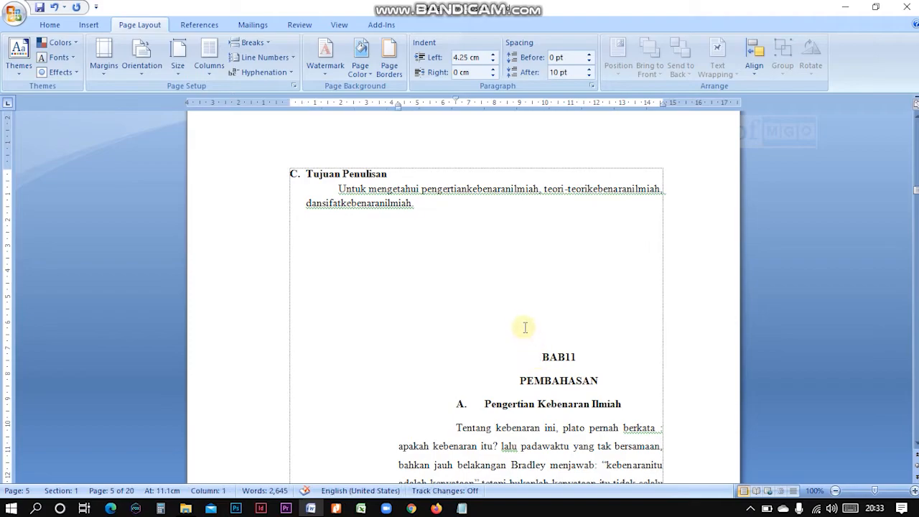
{"action": "scroll", "coordinate": [525, 327], "scroll_direction": "down", "scroll_amount": 8}
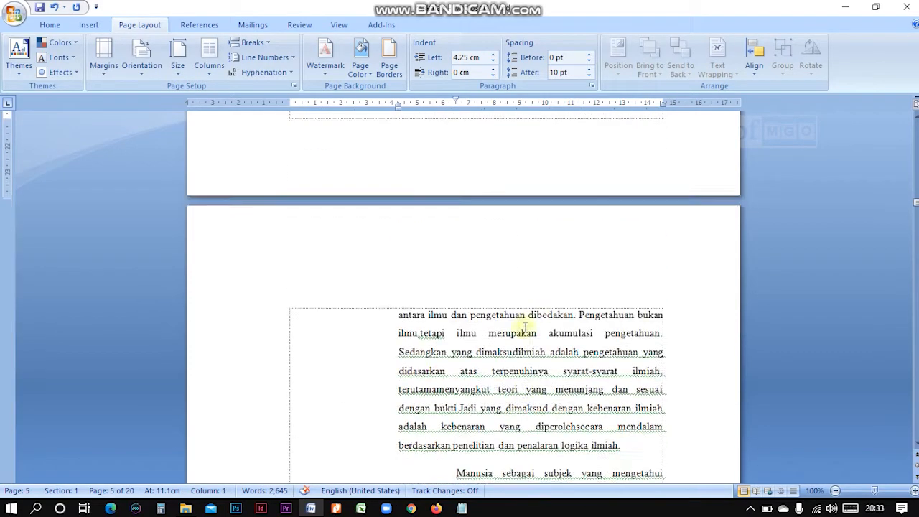
{"action": "scroll", "coordinate": [525, 327], "scroll_direction": "up", "scroll_amount": 3}
{"action": "scroll", "coordinate": [524, 327], "scroll_direction": "up", "scroll_amount": 7}
Start BAB11 on a new page with Ctrl+Enter and correct it to BAB II
{"action": "scroll", "coordinate": [524, 325], "scroll_direction": "down", "scroll_amount": 2}
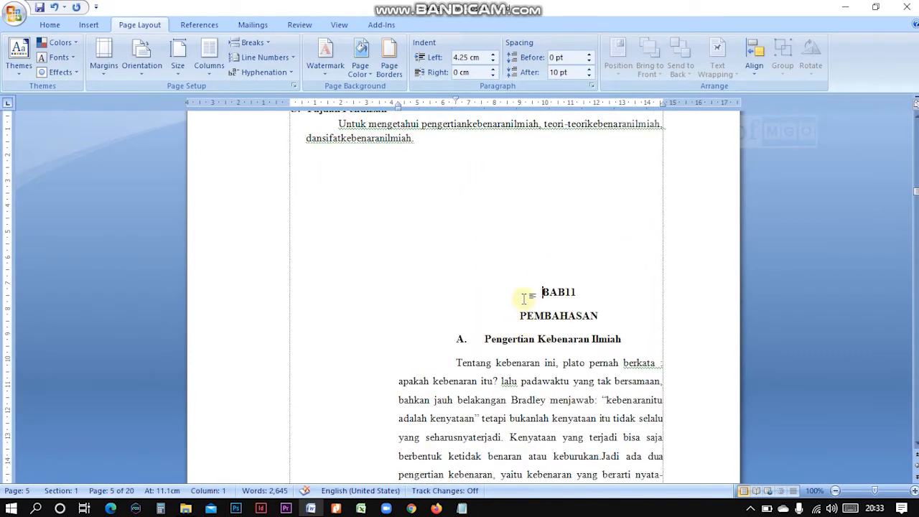
{"action": "left_click", "coordinate": [569, 260]}
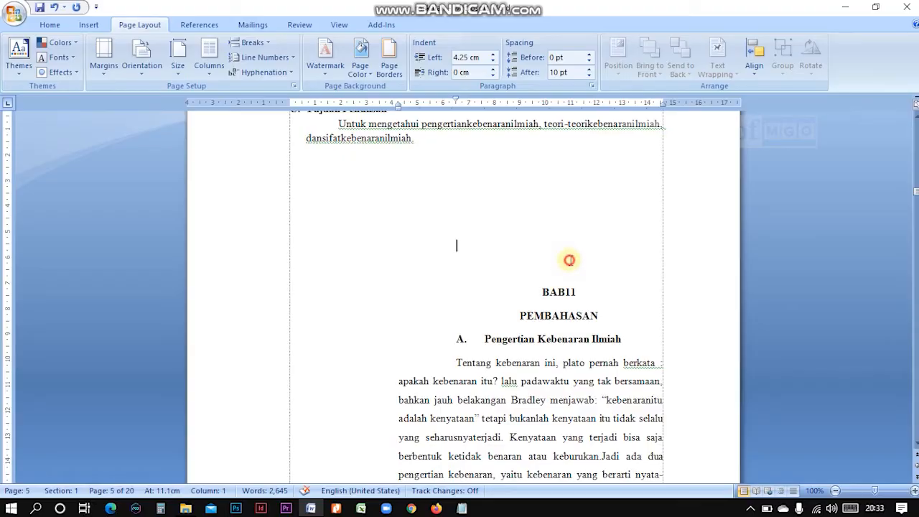
{"action": "left_click", "coordinate": [540, 291]}
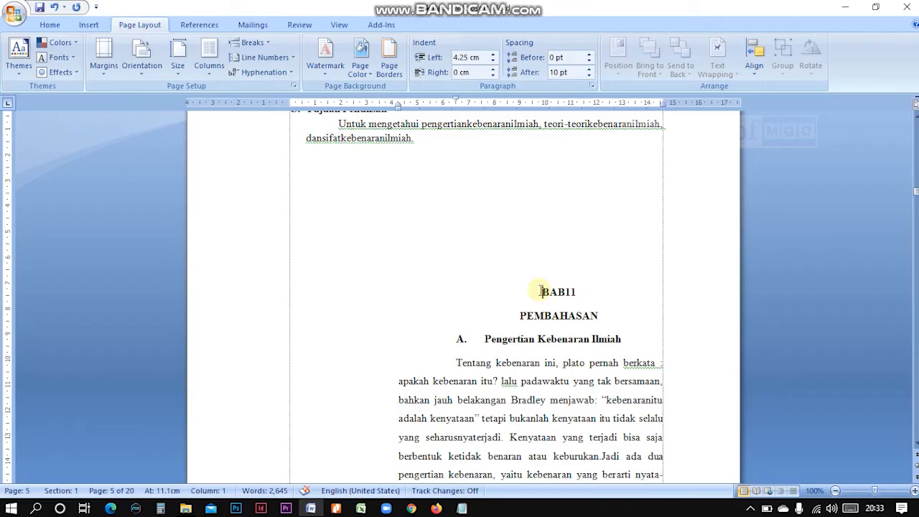
{"action": "key", "text": "ctrl+Return"}
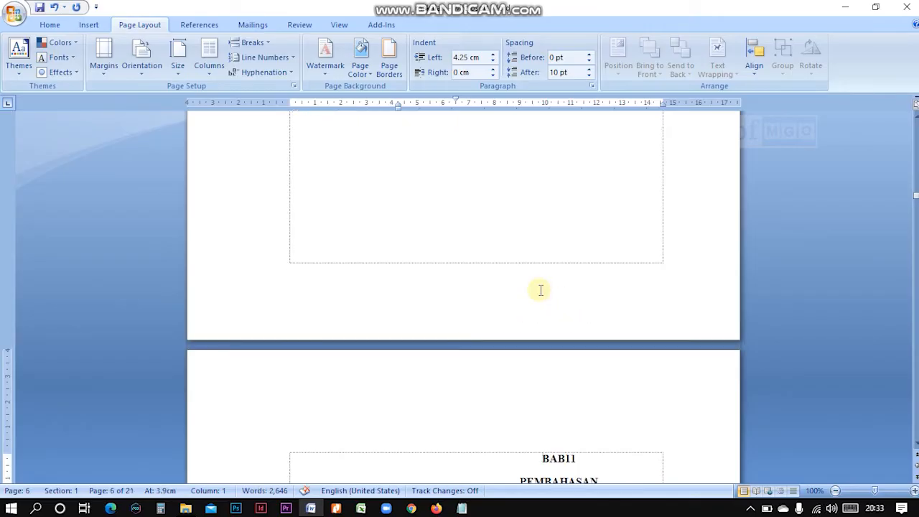
{"action": "scroll", "coordinate": [540, 290], "scroll_direction": "down", "scroll_amount": 4}
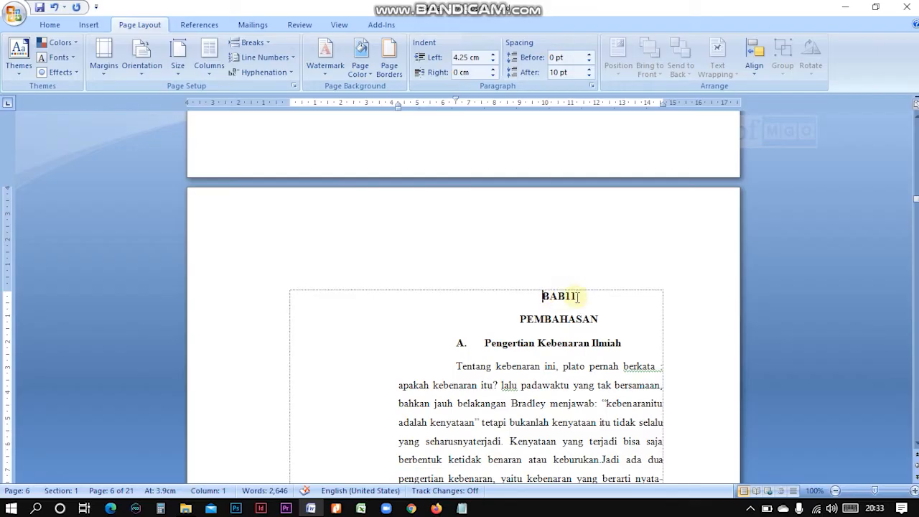
{"action": "left_click", "coordinate": [578, 297]}
{"action": "key", "text": "BackSpace"}
{"action": "type", "text": "II"}
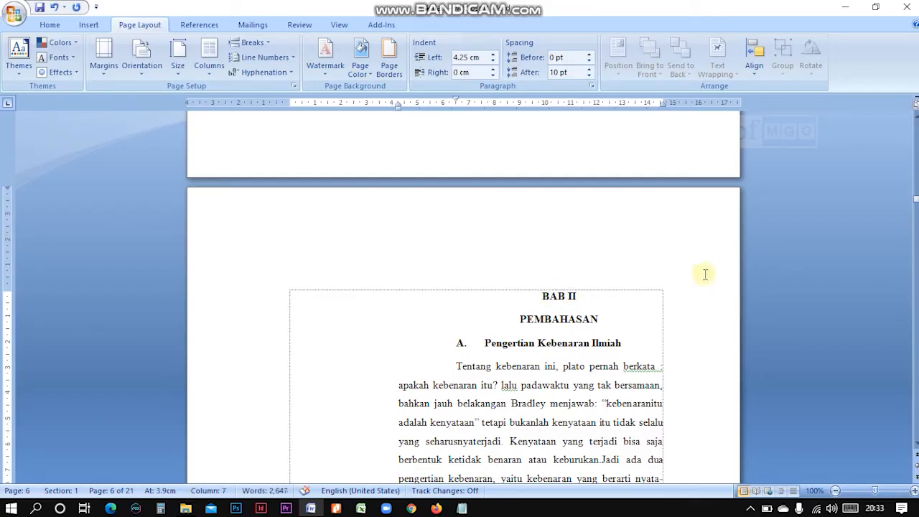
Remove the left indent from BAB II and PEMBAHASAN so both sit flush left
{"action": "left_click_drag", "start_coordinate": [610, 322], "coordinate": [547, 297]}
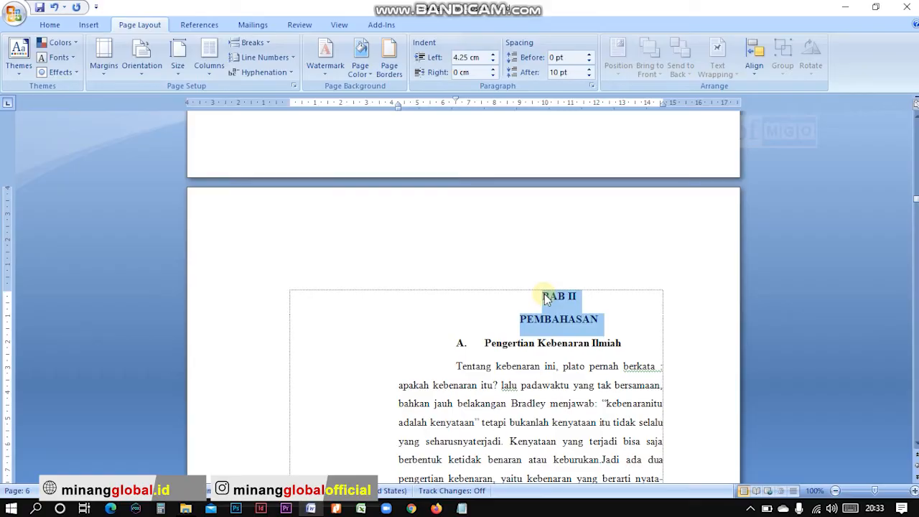
{"action": "key", "text": "ctrl+shift+m"}
{"action": "key", "text": "ctrl+shift+m"}
{"action": "key", "text": "ctrl+shift+m"}
{"action": "key", "text": "ctrl+shift+m"}
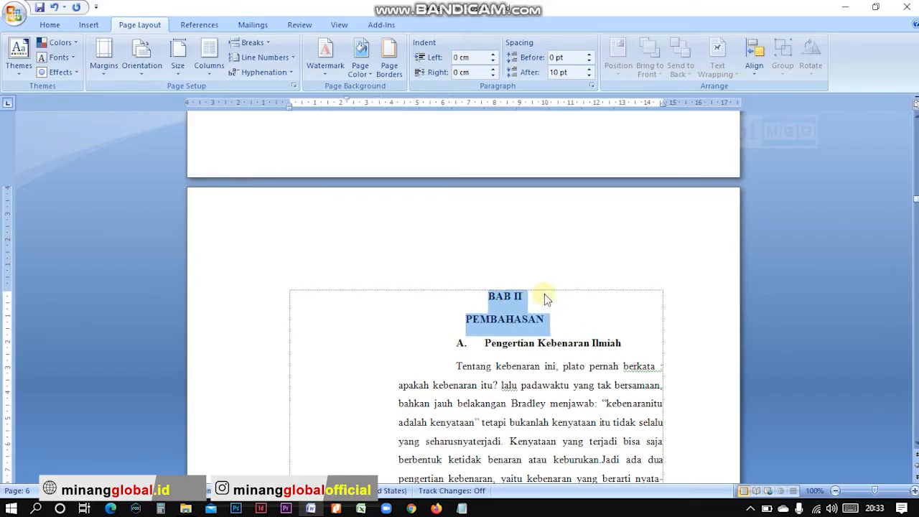
{"action": "left_click", "coordinate": [484, 294]}
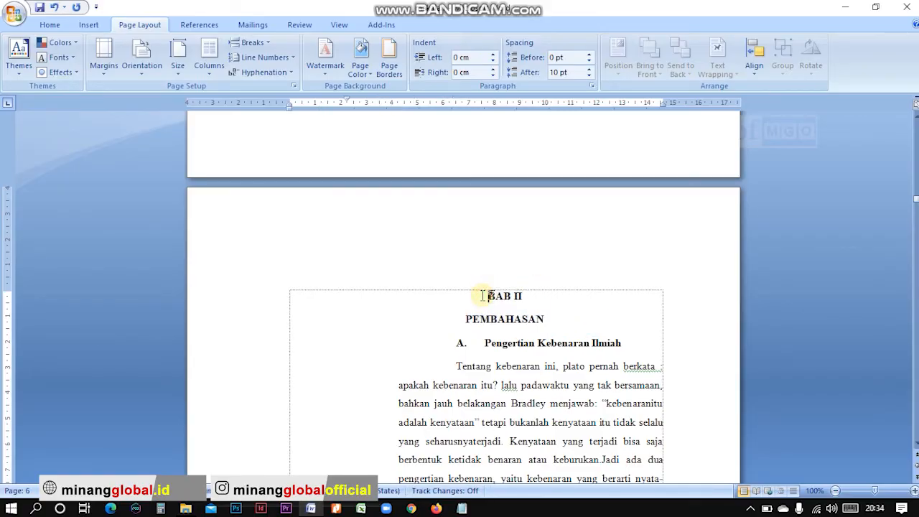
{"action": "key", "text": "ctrl+l"}
{"action": "key", "text": "BackSpace"}
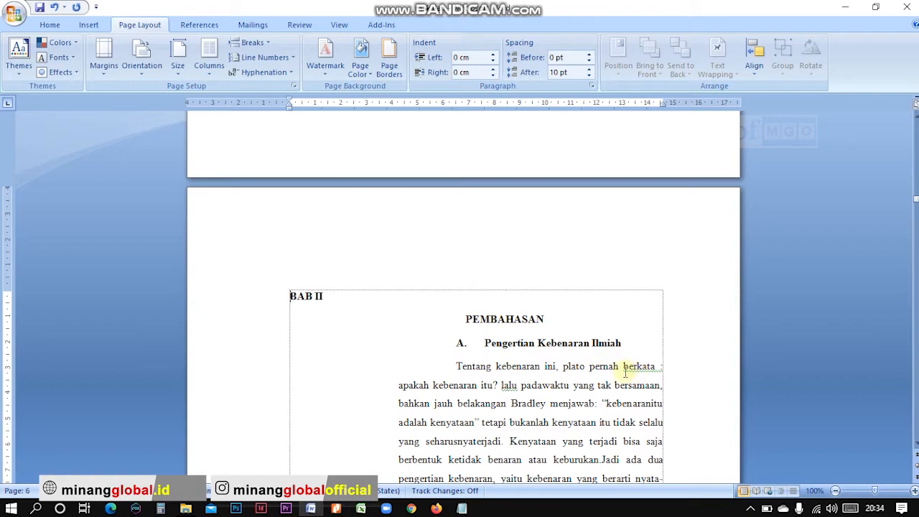
{"action": "left_click", "coordinate": [463, 316]}
{"action": "key", "text": "ctrl+l"}
{"action": "key", "text": "BackSpace"}
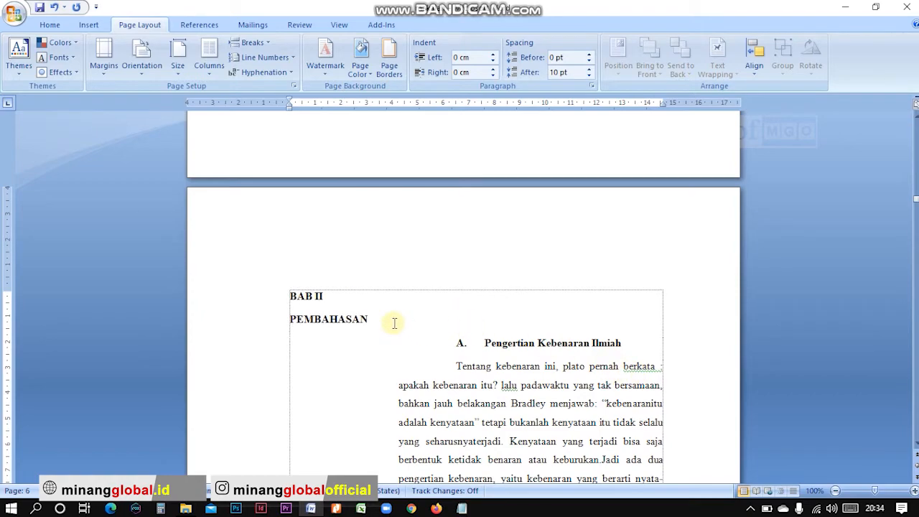
Centre the BAB II and PEMBAHASAN headings with Ctrl+E
{"action": "left_click_drag", "start_coordinate": [388, 320], "coordinate": [293, 285]}
{"action": "key", "text": "ctrl+e"}
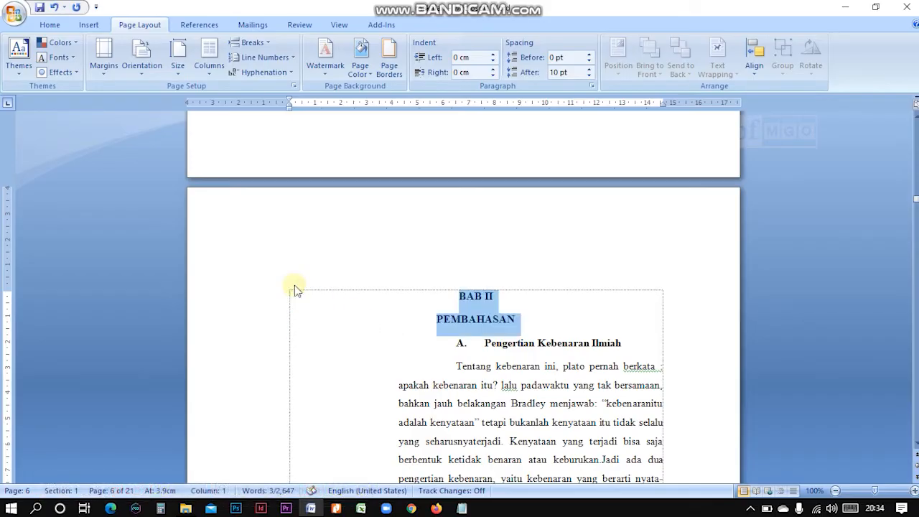
{"action": "left_click", "coordinate": [503, 335]}
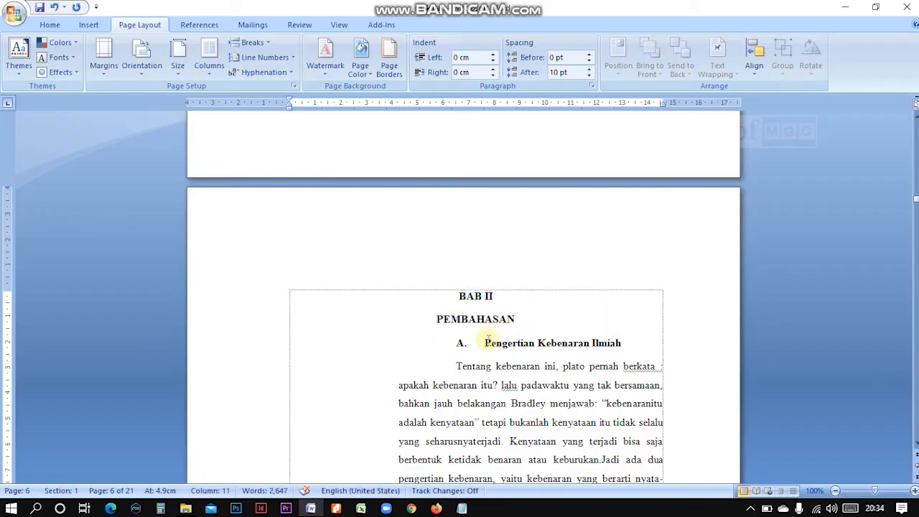
Renumber Pengertian Kebenaran Ilmiah as heading 'A.' and pull it closer to the margin
{"action": "left_click", "coordinate": [488, 339]}
{"action": "scroll", "coordinate": [488, 339], "scroll_direction": "down", "scroll_amount": 3}
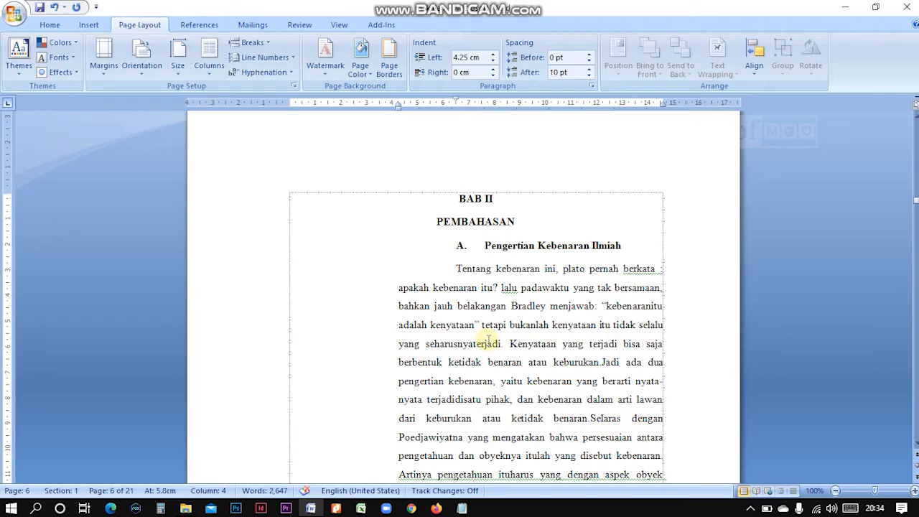
{"action": "key", "text": "BackSpace"}
{"action": "key", "text": "BackSpace"}
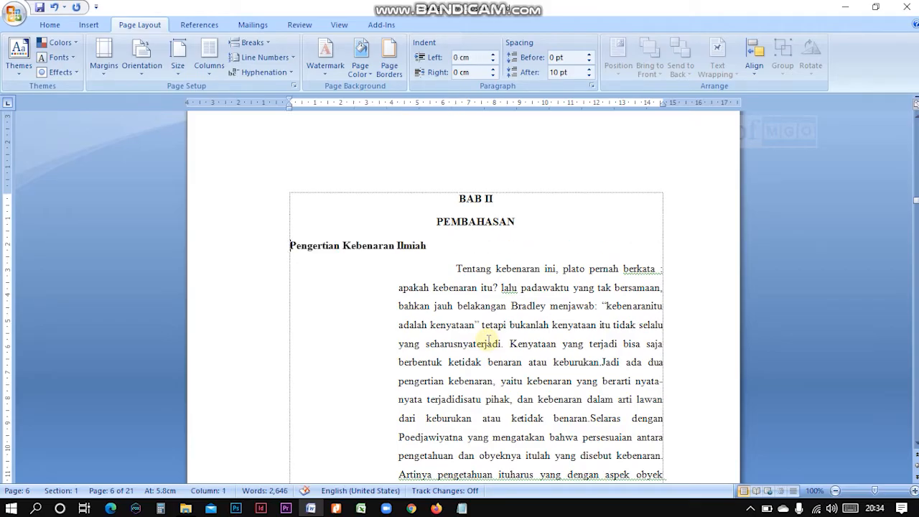
{"action": "type", "text": "A."}
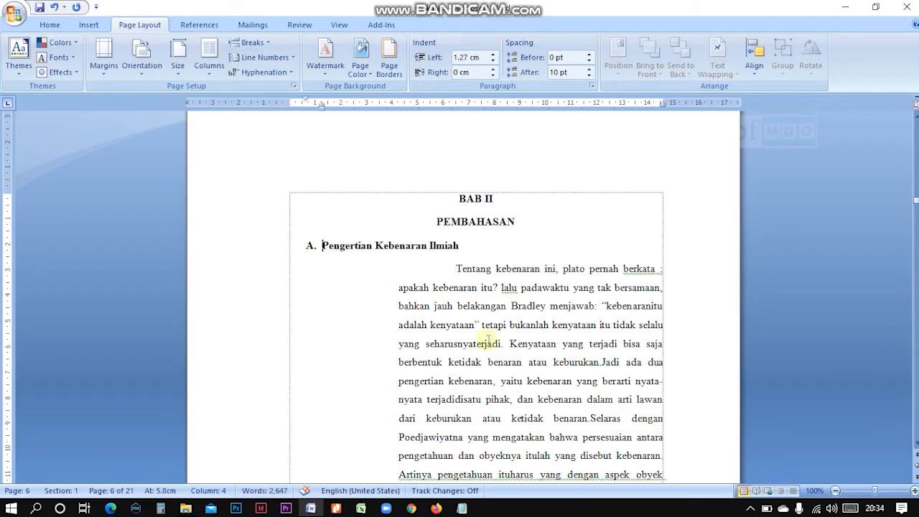
{"action": "key", "text": "shift+Tab"}
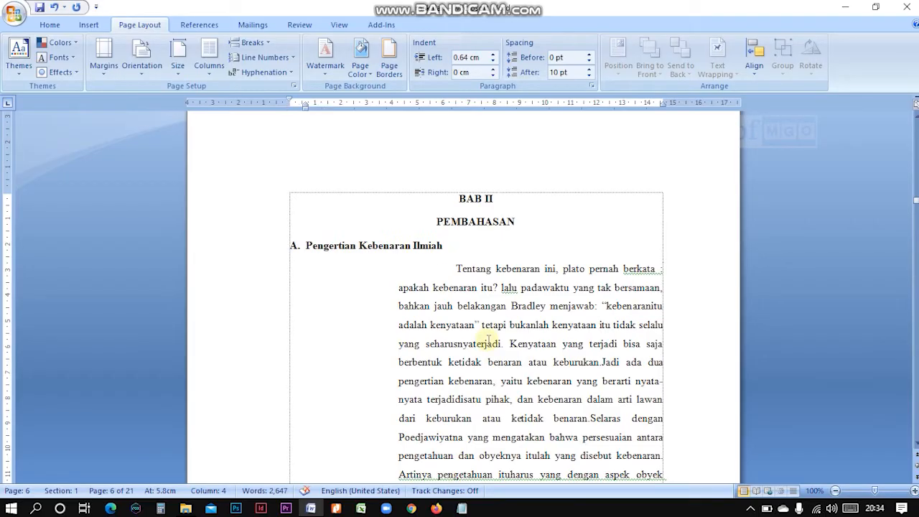
Re-indent the body paragraph under heading A so it aligns under the heading text
{"action": "left_click", "coordinate": [456, 268]}
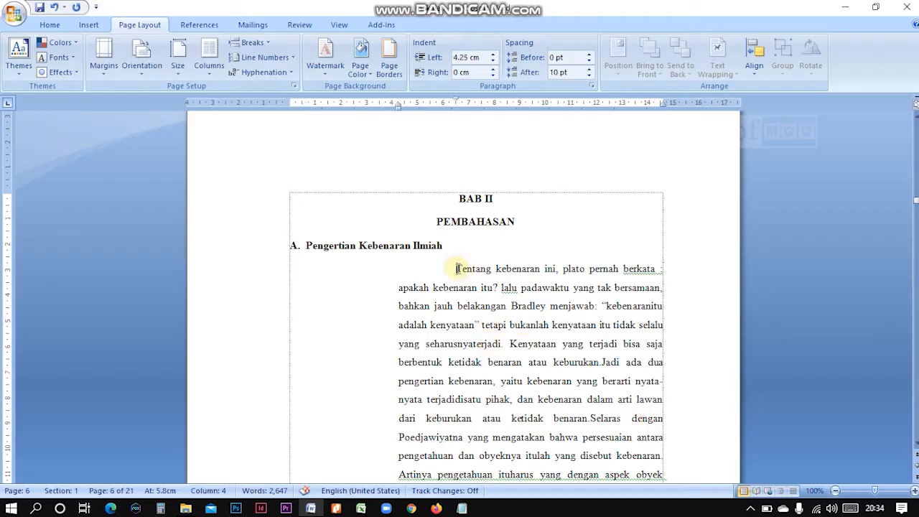
{"action": "key", "text": "BackSpace"}
{"action": "key", "text": "BackSpace"}
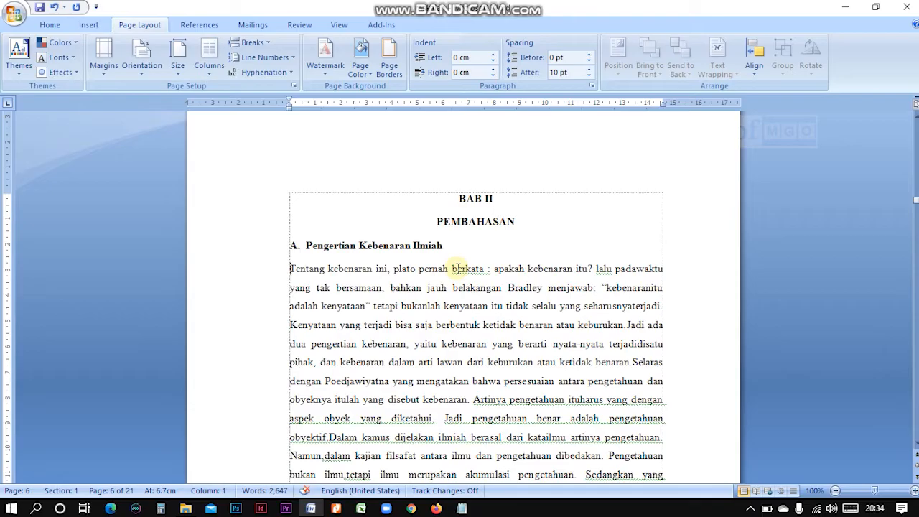
{"action": "key", "text": "Tab"}
{"action": "key", "text": "Tab"}
{"action": "key", "text": "Tab"}
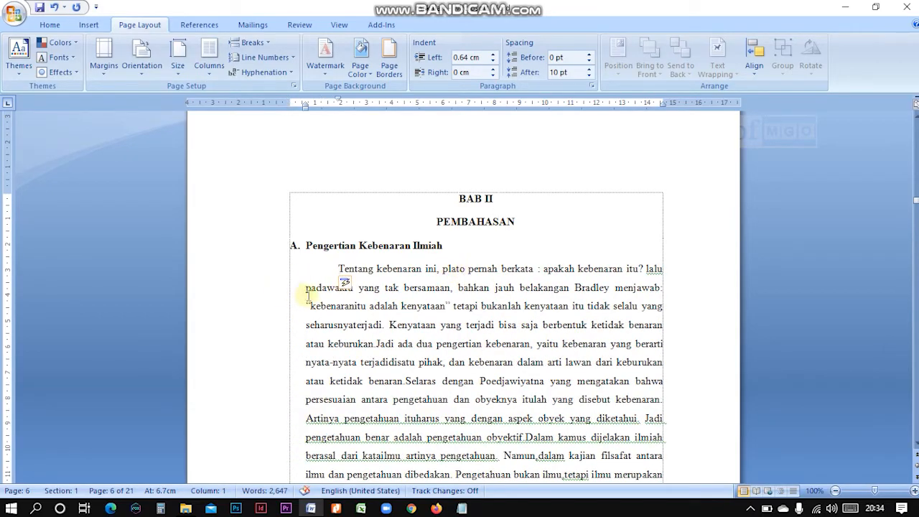
{"action": "left_click_drag", "start_coordinate": [303, 287], "coordinate": [319, 325]}
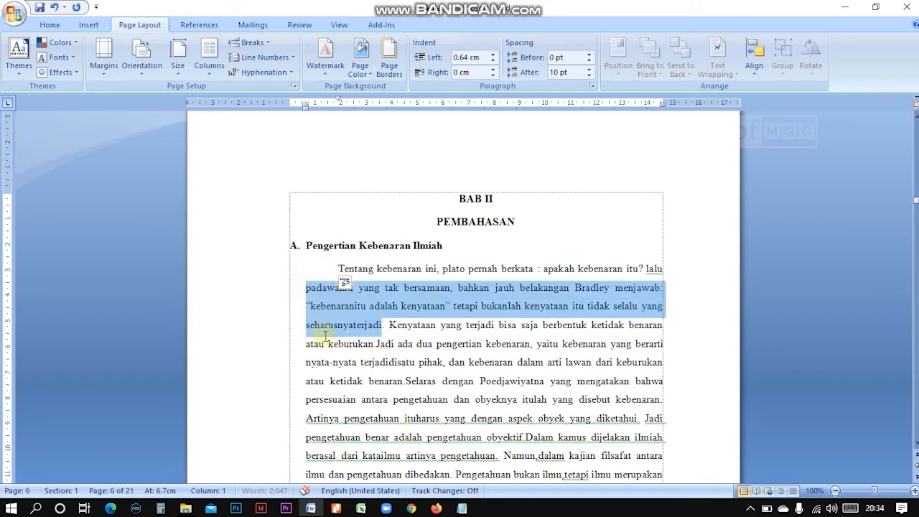
{"action": "left_click_drag", "start_coordinate": [306, 244], "coordinate": [311, 245]}
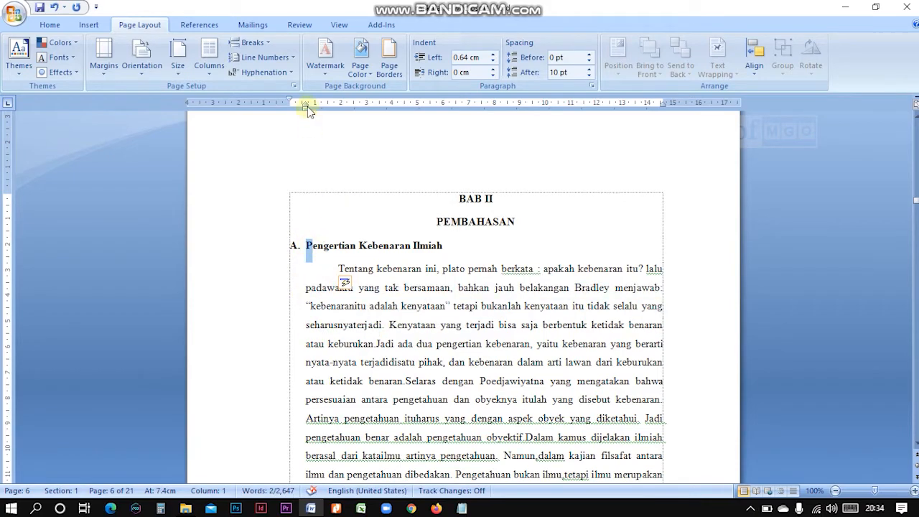
{"action": "left_click", "coordinate": [388, 366]}
{"action": "scroll", "coordinate": [428, 331], "scroll_direction": "down", "scroll_amount": 3}
{"action": "scroll", "coordinate": [428, 331], "scroll_direction": "down", "scroll_amount": 1}
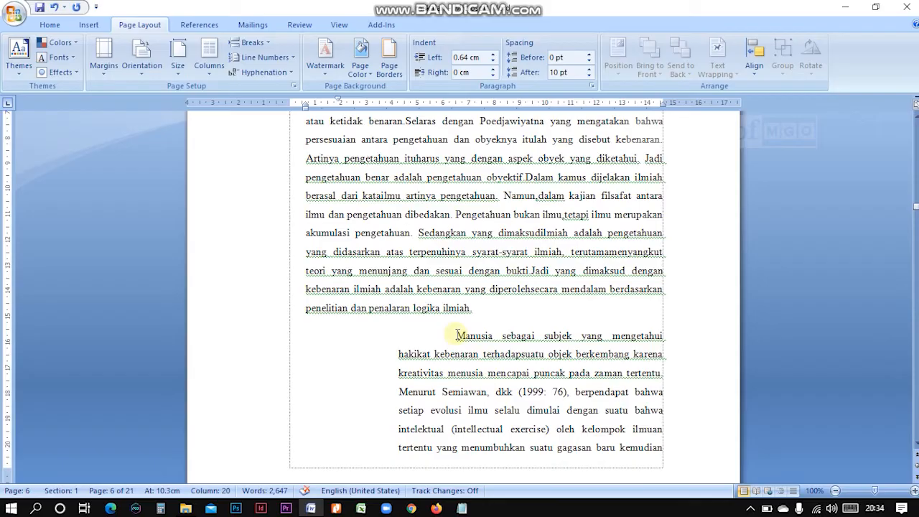
Rebuild the Manusia sebagai subjek paragraph with a 0.64 cm body indent and first-line indent
{"action": "left_click", "coordinate": [456, 335]}
{"action": "key", "text": "BackSpace"}
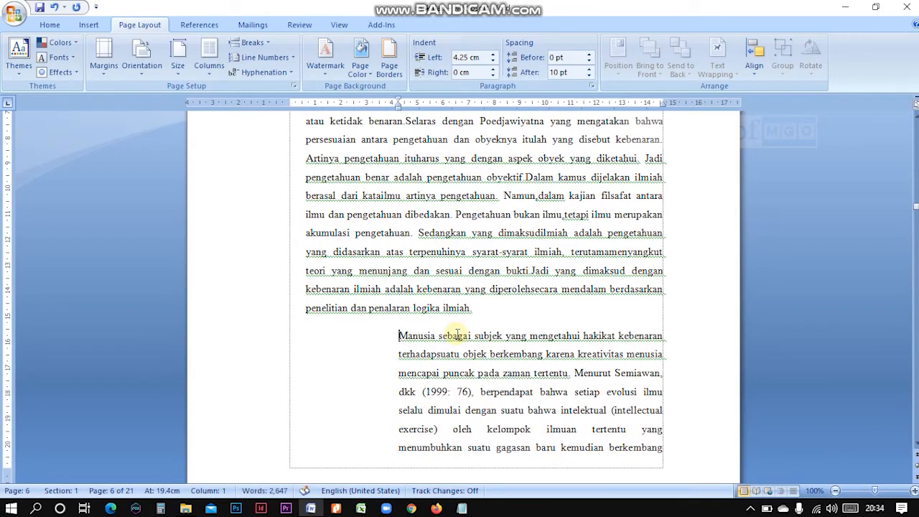
{"action": "key", "text": "BackSpace"}
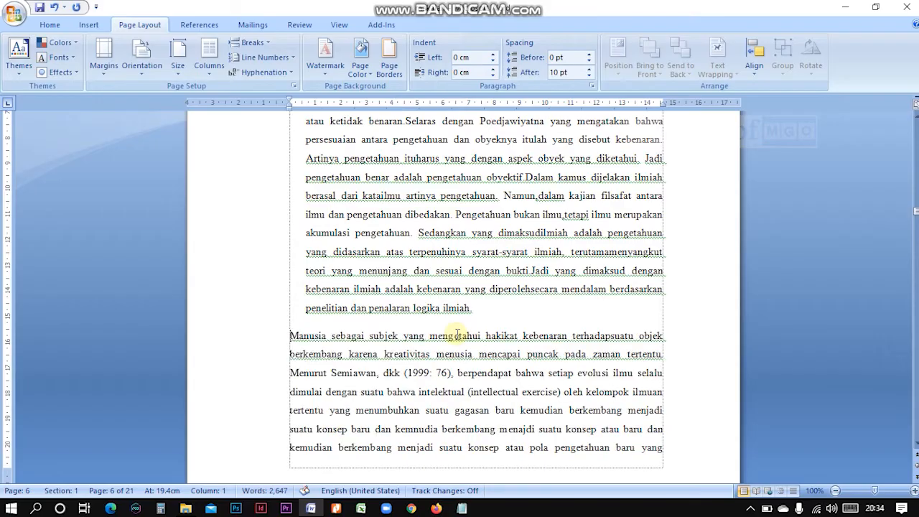
{"action": "key", "text": "BackSpace"}
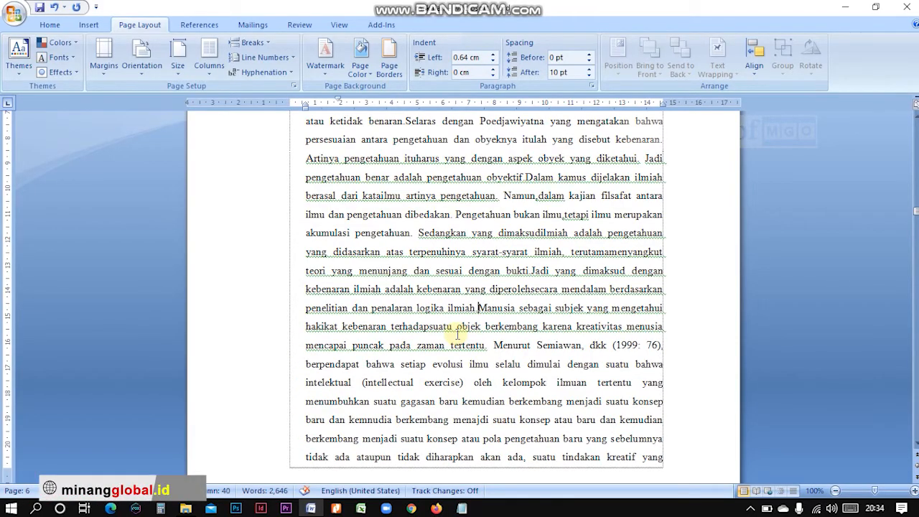
{"action": "key", "text": "Return"}
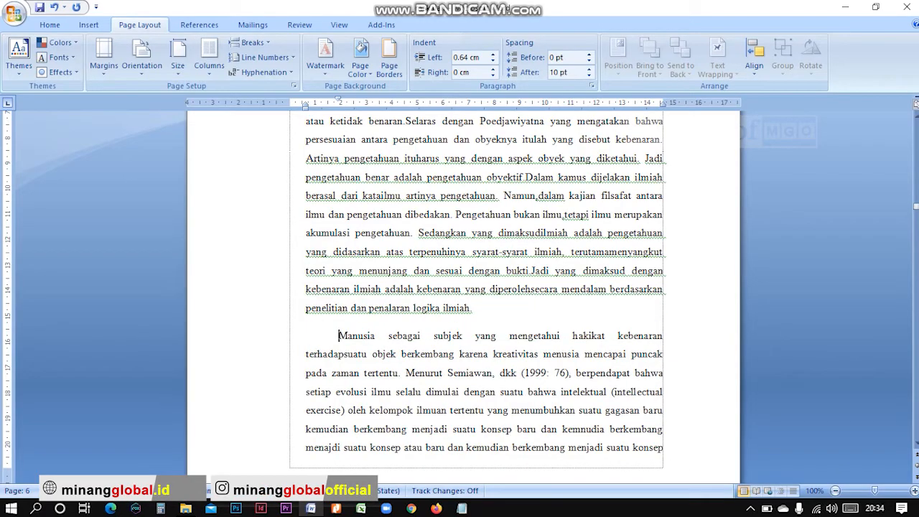
{"action": "scroll", "coordinate": [427, 326], "scroll_direction": "down", "scroll_amount": 8}
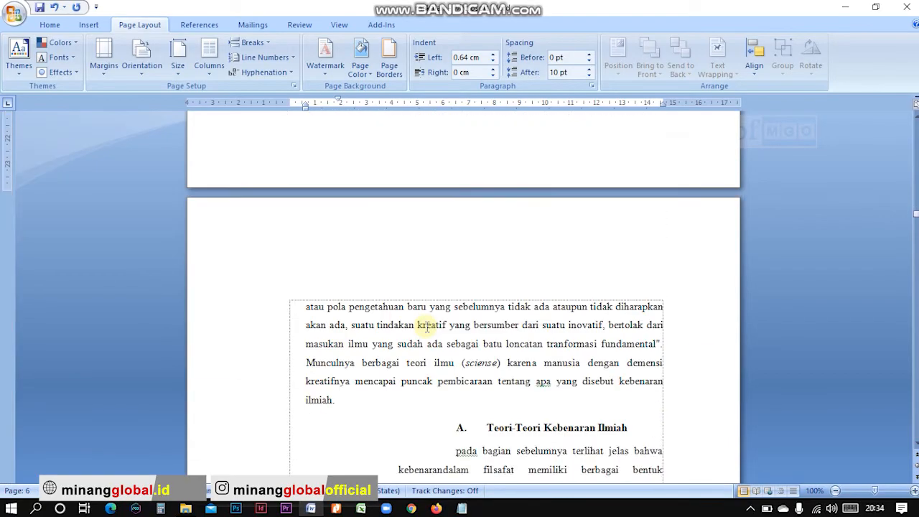
Number Teori-Teori Kebenaran Ilmiah as 'B.' and shift it left to a 0.64 cm indent
{"action": "scroll", "coordinate": [424, 324], "scroll_direction": "down", "scroll_amount": 3}
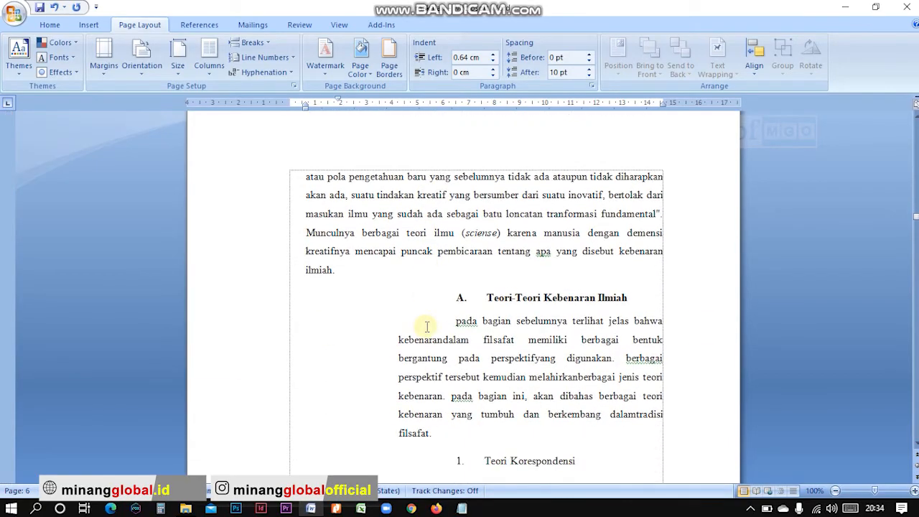
{"action": "left_click", "coordinate": [487, 297]}
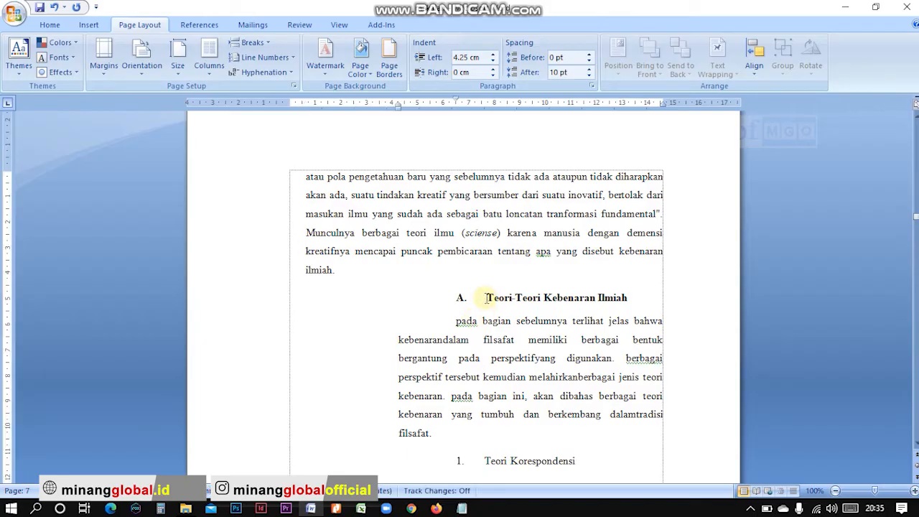
{"action": "scroll", "coordinate": [487, 297], "scroll_direction": "up", "scroll_amount": 19}
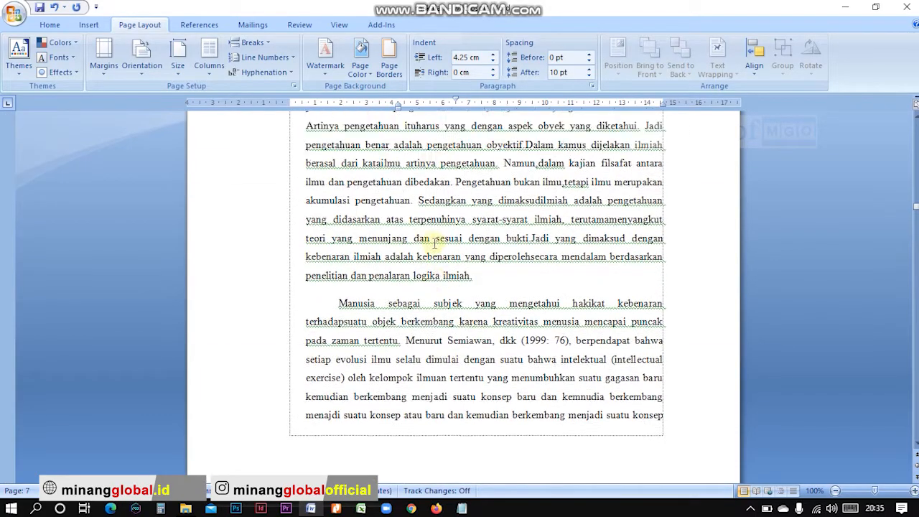
{"action": "scroll", "coordinate": [468, 242], "scroll_direction": "down", "scroll_amount": 20}
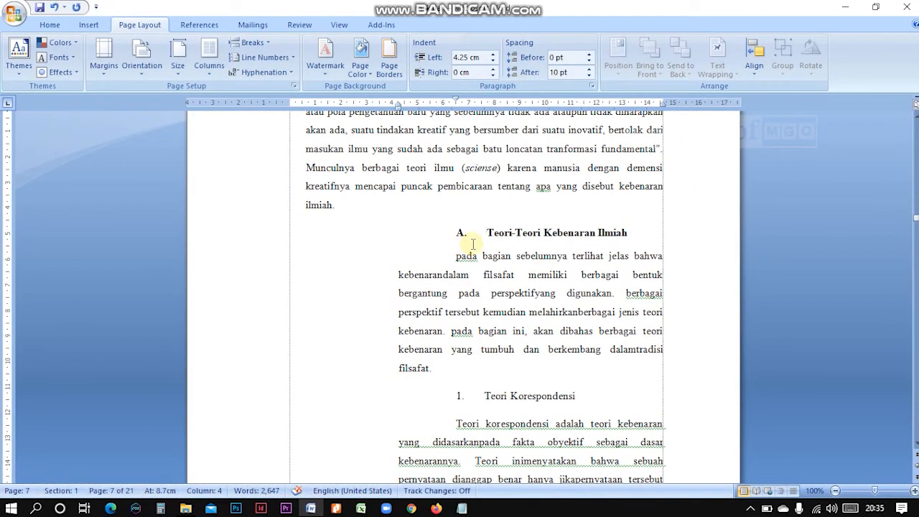
{"action": "key", "text": "BackSpace"}
{"action": "key", "text": "BackSpace"}
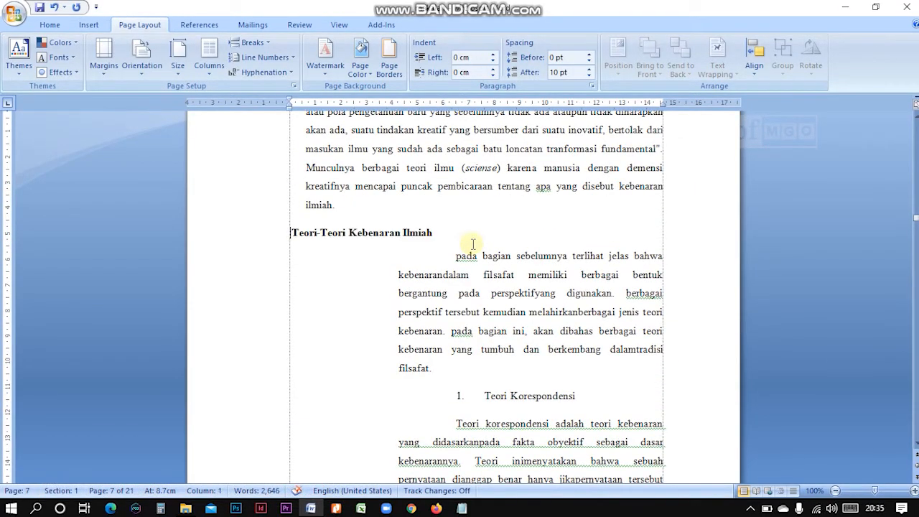
{"action": "type", "text": "B."}
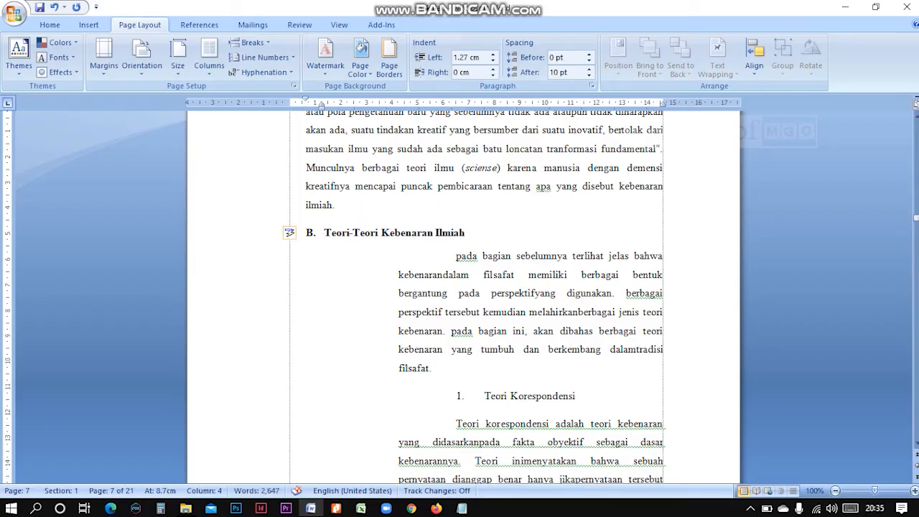
{"action": "scroll", "coordinate": [474, 243], "scroll_direction": "up", "scroll_amount": 15}
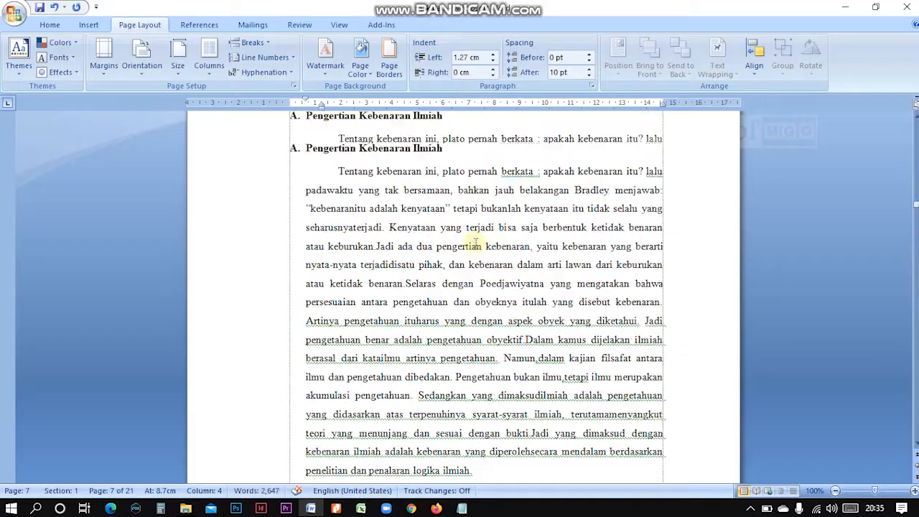
{"action": "scroll", "coordinate": [475, 243], "scroll_direction": "down", "scroll_amount": 15}
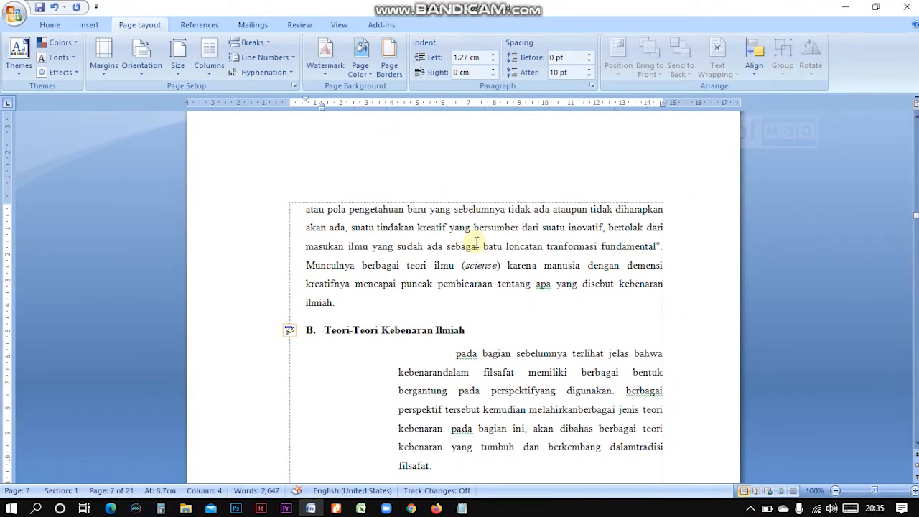
{"action": "key", "text": "shift+Tab"}
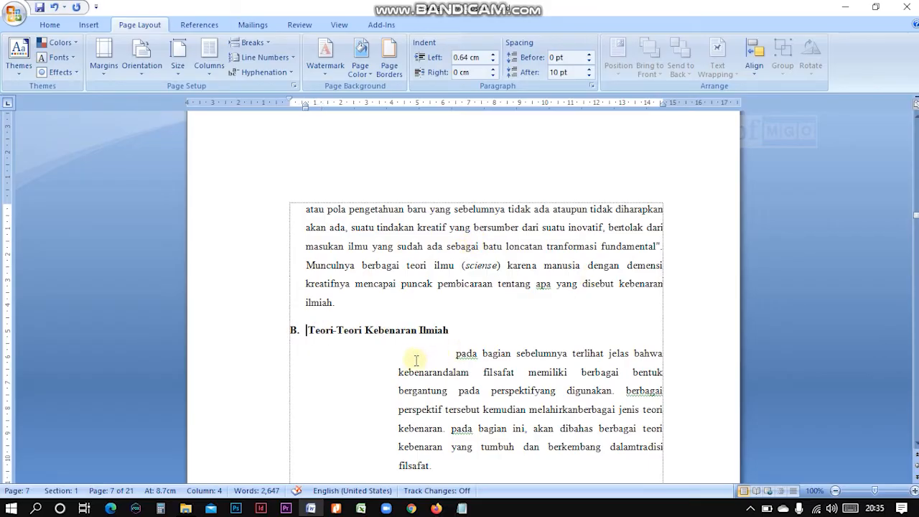
Capitalize 'pada' to 'Pada' at the start of the paragraph under heading B
{"action": "left_click", "coordinate": [458, 357]}
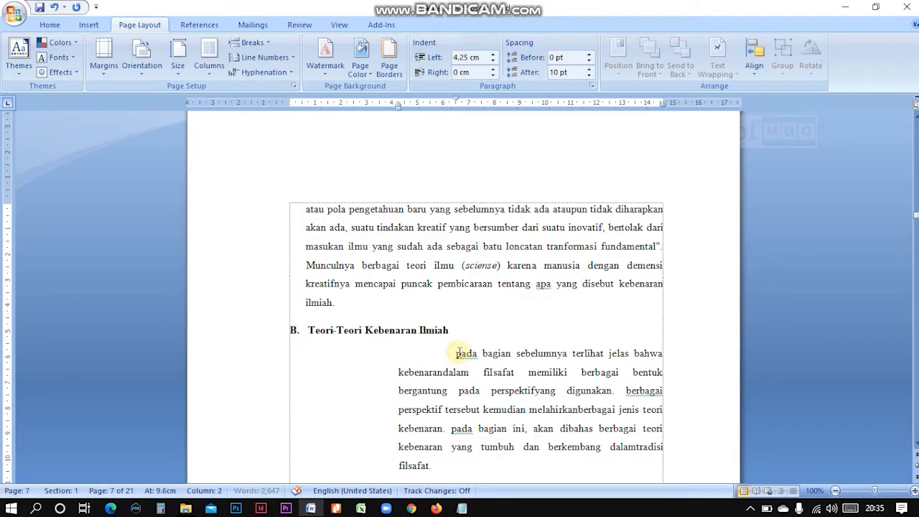
{"action": "key", "text": "Delete"}
{"action": "type", "text": "P"}
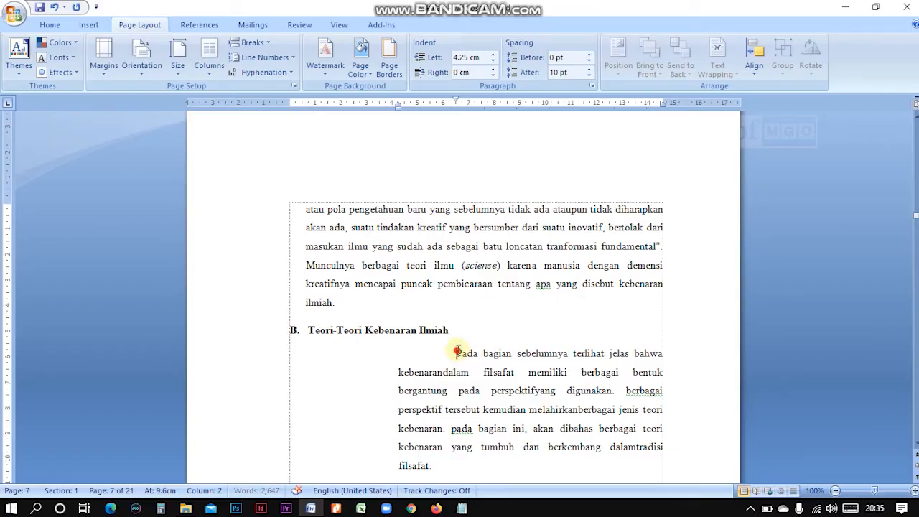
Indent the Pada bagian sebelumnya paragraph 0.64 cm with a first-line indent
{"action": "key", "text": "BackSpace"}
{"action": "key", "text": "BackSpace"}
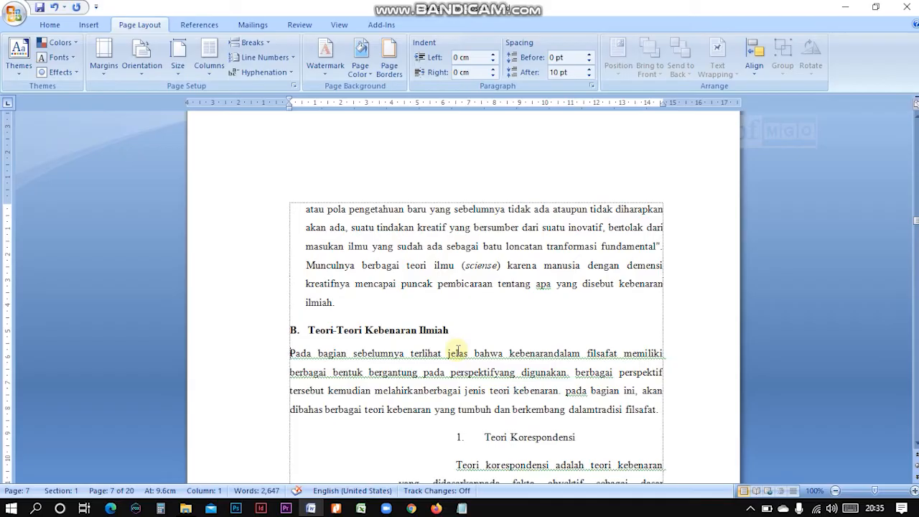
{"action": "key", "text": "Tab"}
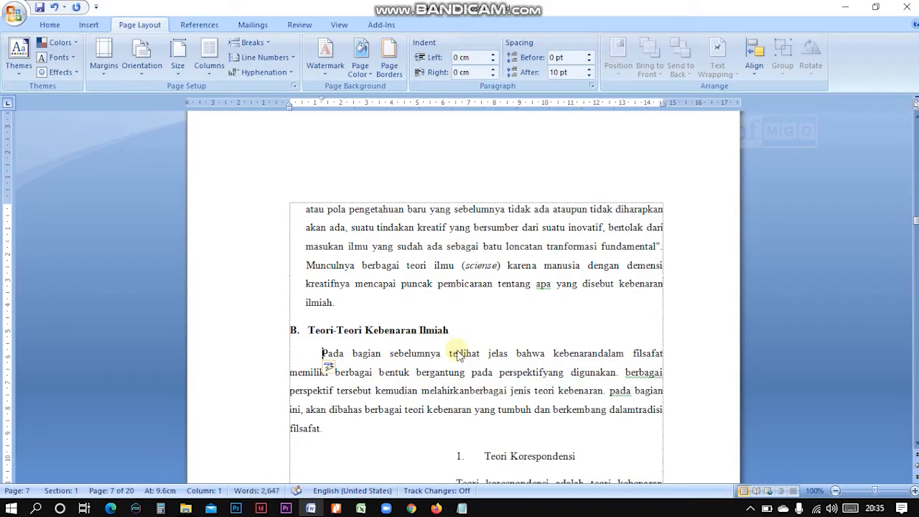
{"action": "key", "text": "Tab"}
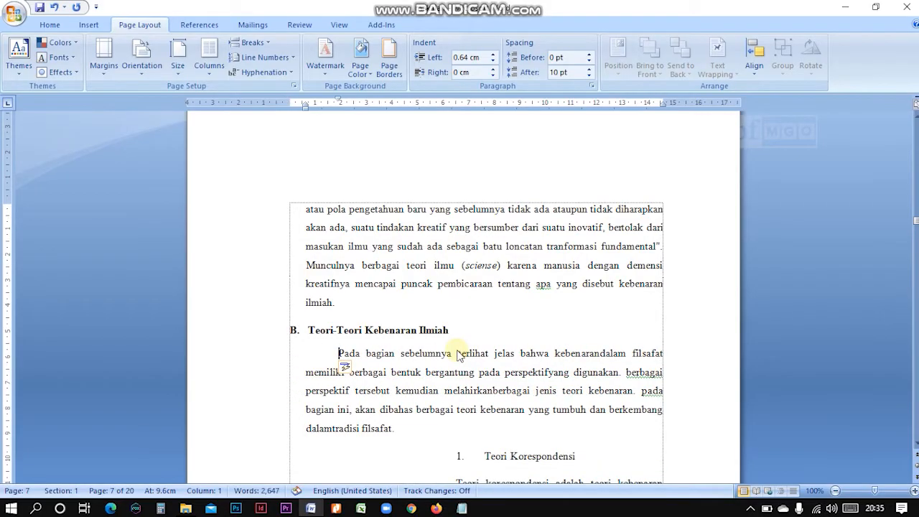
{"action": "left_click", "coordinate": [305, 372]}
{"action": "left_click_drag", "start_coordinate": [305, 372], "coordinate": [324, 393]}
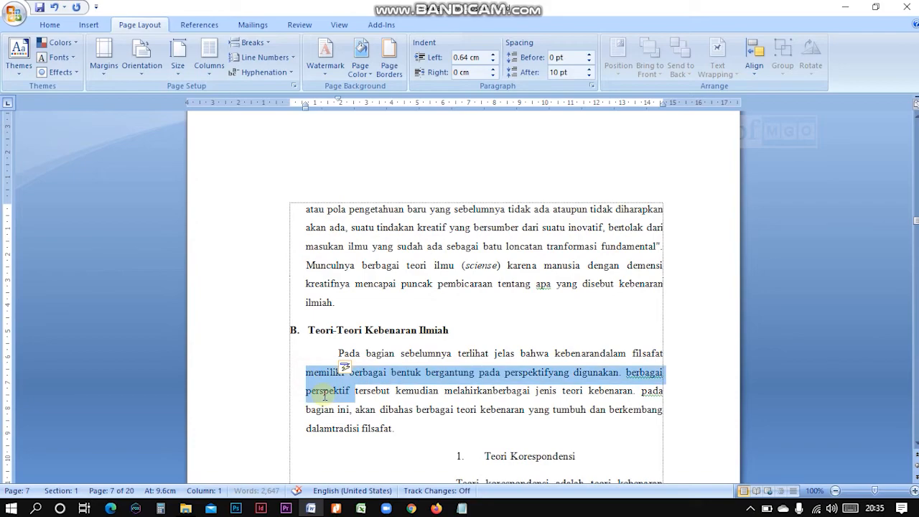
{"action": "left_click_drag", "start_coordinate": [305, 327], "coordinate": [314, 332]}
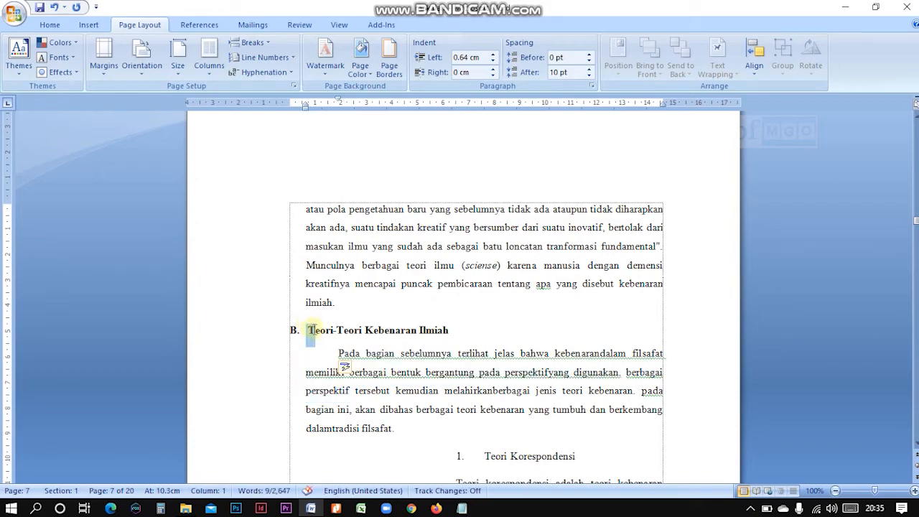
{"action": "left_click", "coordinate": [306, 105]}
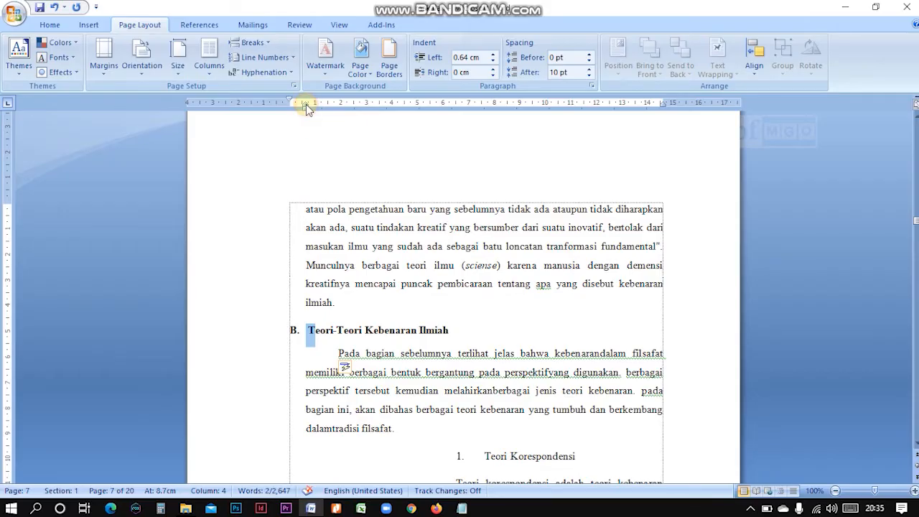
{"action": "left_click", "coordinate": [409, 373]}
{"action": "scroll", "coordinate": [430, 352], "scroll_direction": "down", "scroll_amount": 3}
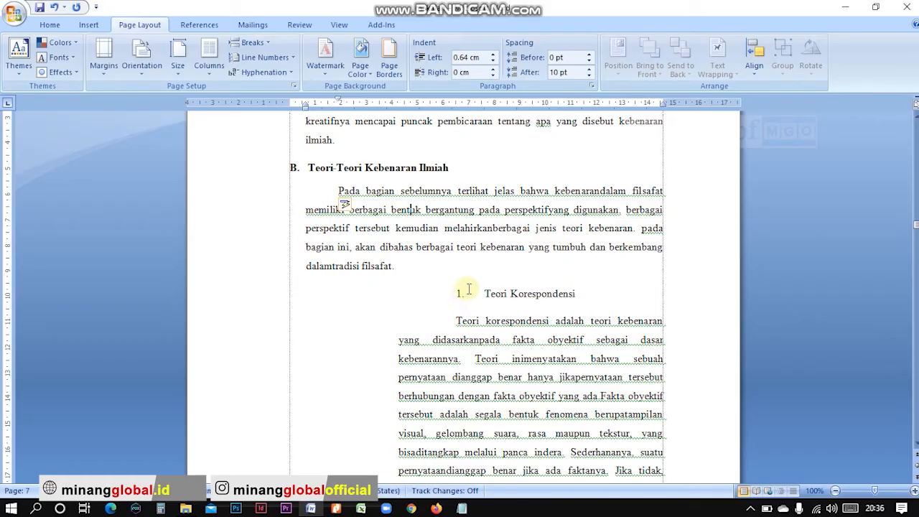
{"action": "left_click", "coordinate": [481, 293]}
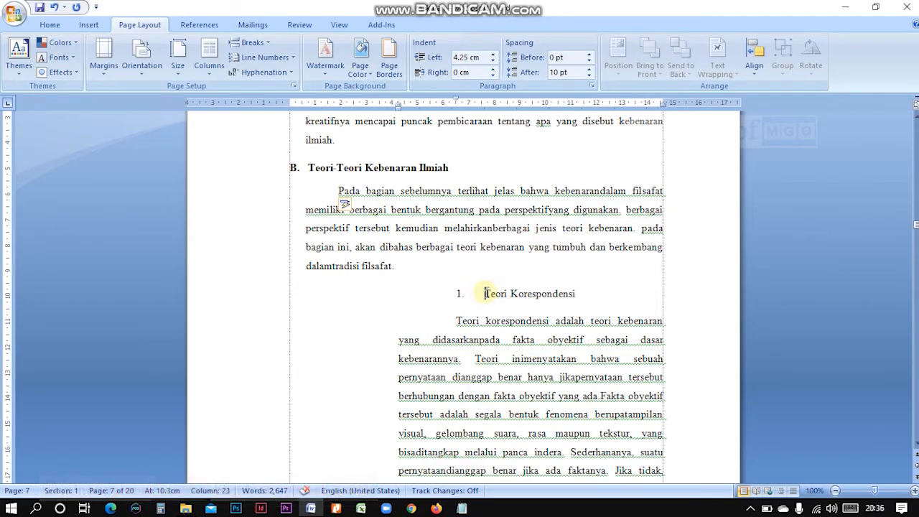
Renumber Teori Korespondensi as '1.' and adjust its left indent to 1.27 cm, matching the text above
{"action": "key", "text": "BackSpace"}
{"action": "key", "text": "BackSpace"}
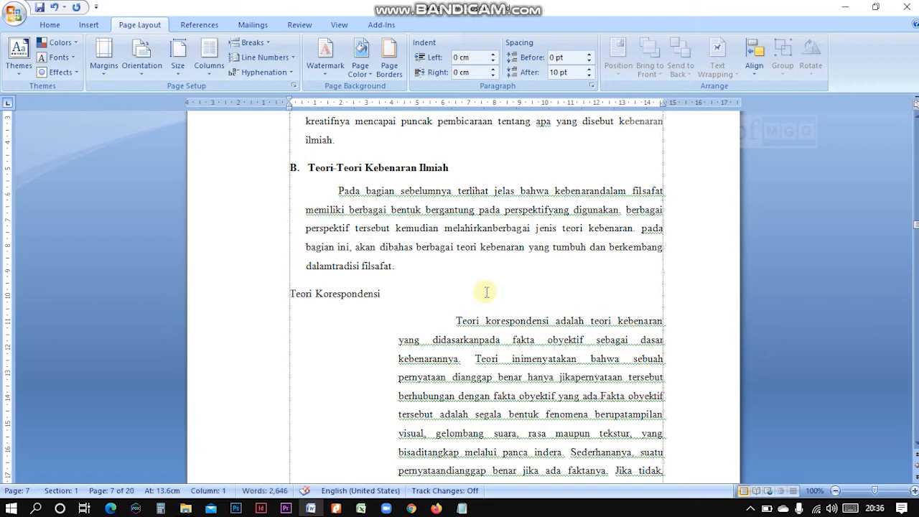
{"action": "type", "text": "1."}
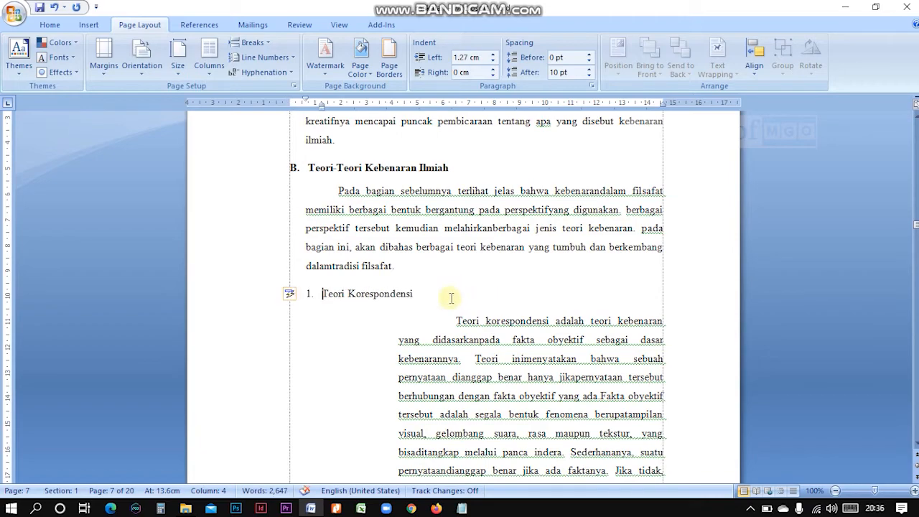
{"action": "left_click", "coordinate": [307, 293]}
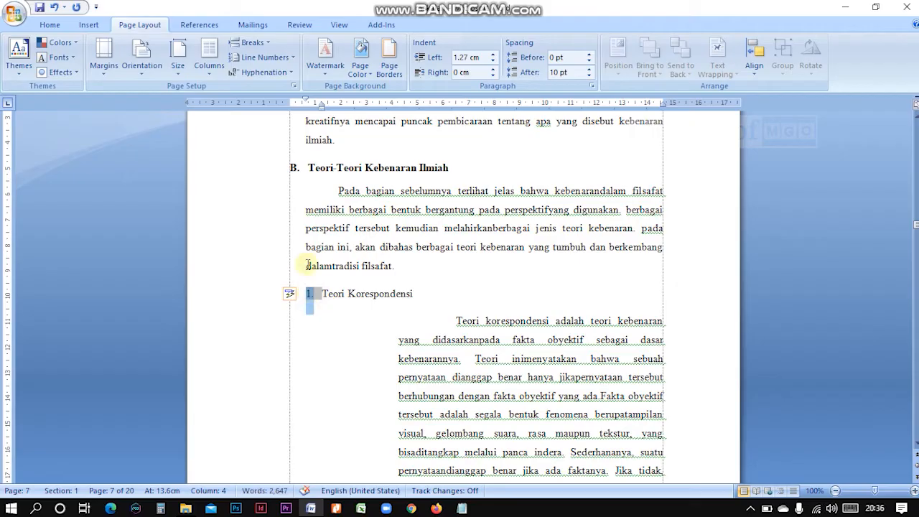
{"action": "left_click", "coordinate": [309, 167]}
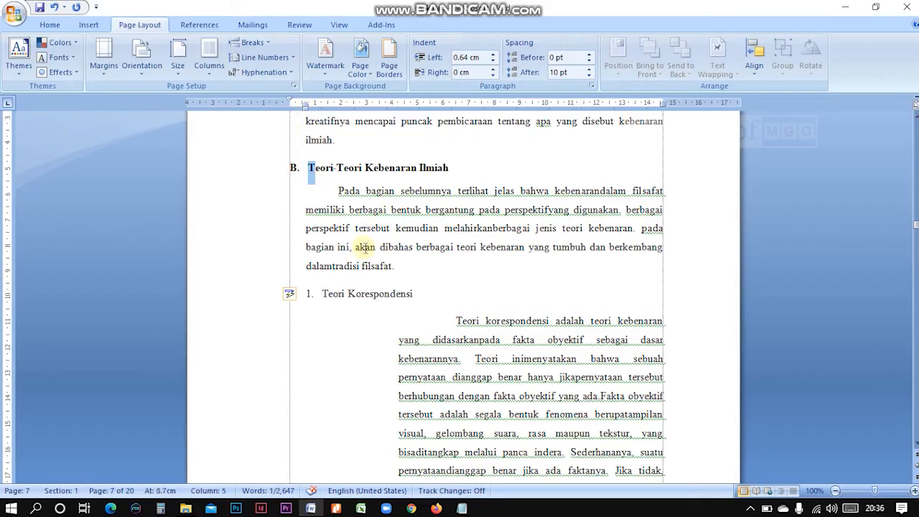
{"action": "left_click", "coordinate": [321, 293]}
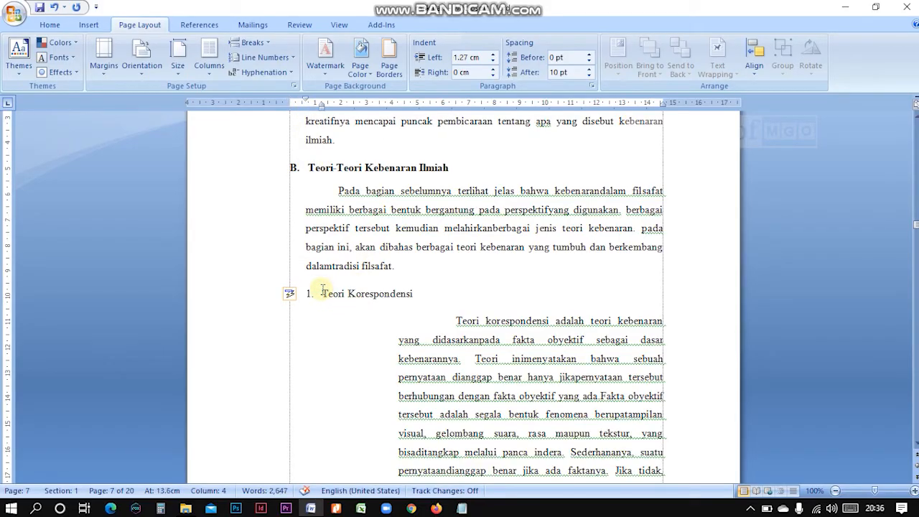
{"action": "key", "text": "Tab"}
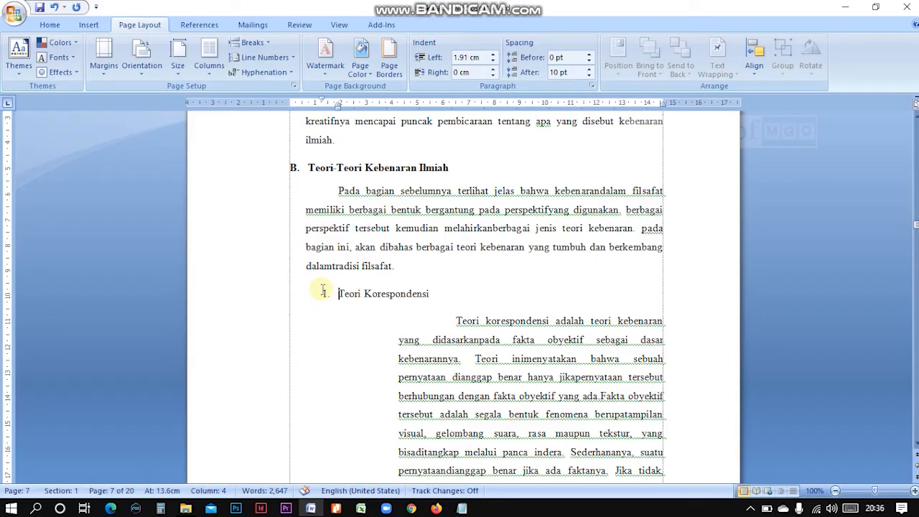
{"action": "key", "text": "shift+Tab"}
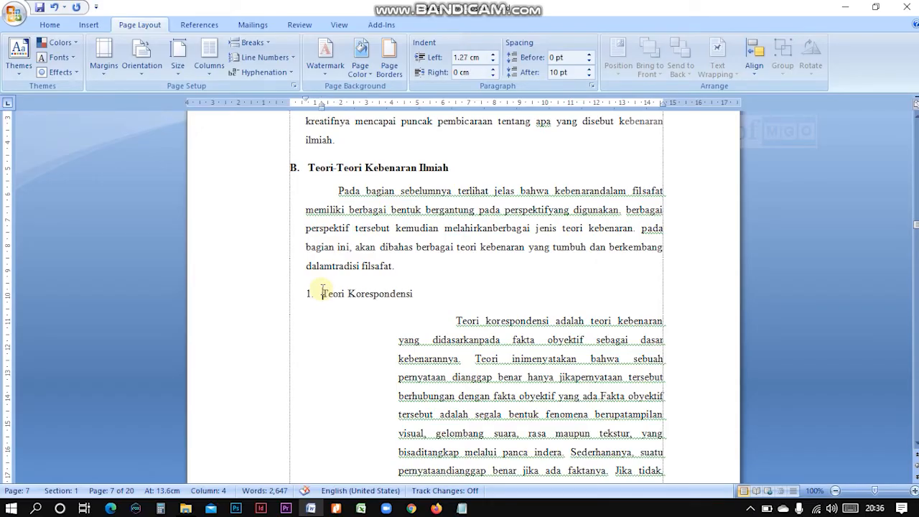
{"action": "key", "text": "Tab"}
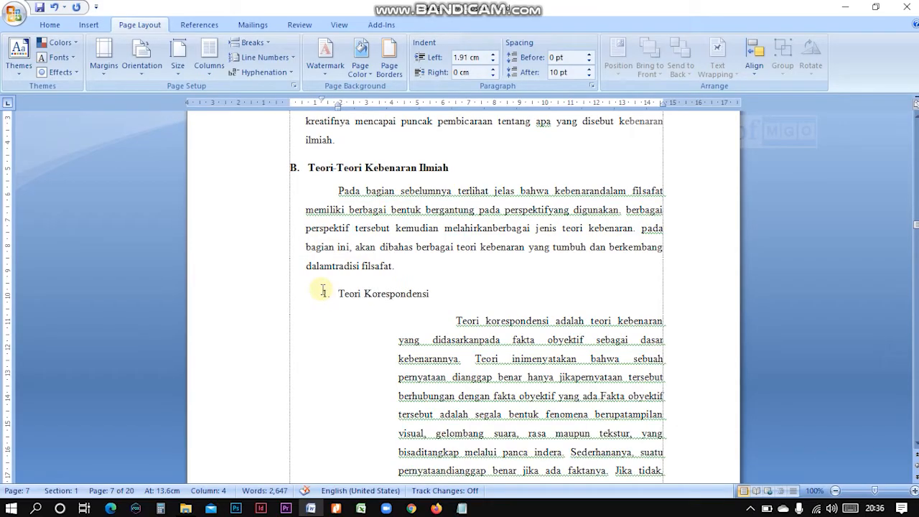
{"action": "key", "text": "shift+Tab"}
{"action": "key", "text": "shift+Tab"}
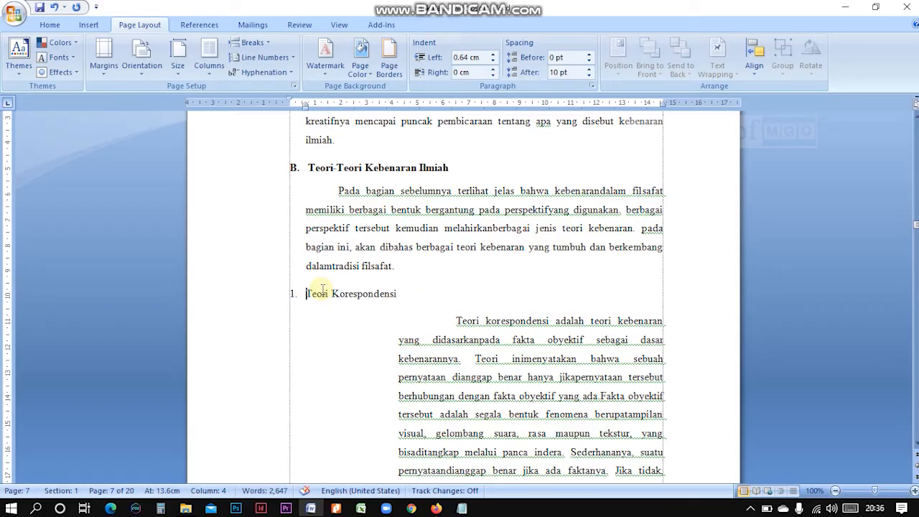
{"action": "key", "text": "Tab"}
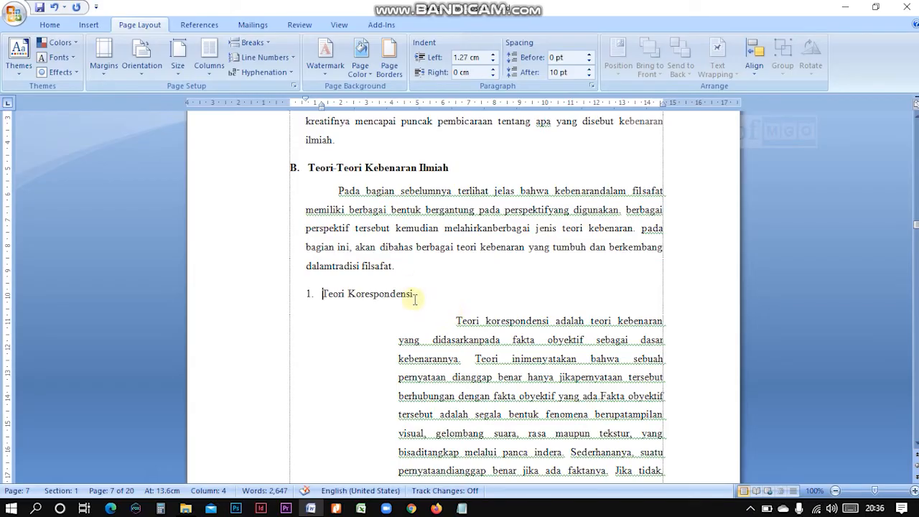
Reduce Spacing After to 0 pt for the intro text through the Teori Korespondensi heading
{"action": "left_click_drag", "start_coordinate": [420, 293], "coordinate": [362, 253]}
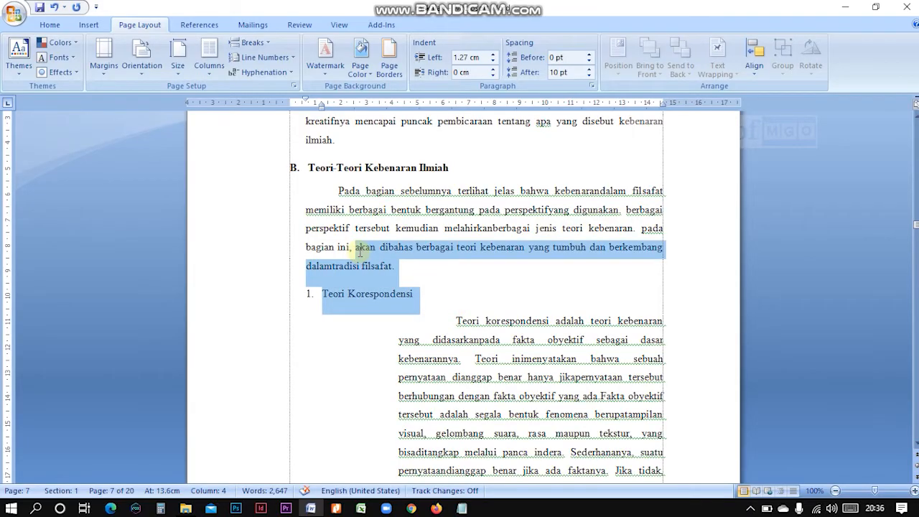
{"action": "left_click", "coordinate": [590, 76]}
{"action": "left_click", "coordinate": [590, 76]}
{"action": "left_click", "coordinate": [449, 296]}
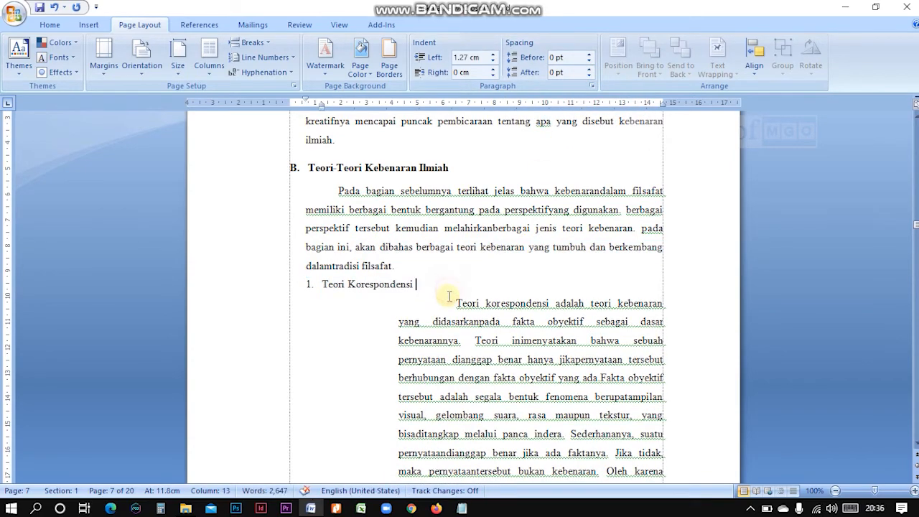
Realign the Teori korespondensi paragraph under heading 1, unnumbered, with a first-line indent
{"action": "left_click", "coordinate": [455, 303]}
{"action": "key", "text": "BackSpace"}
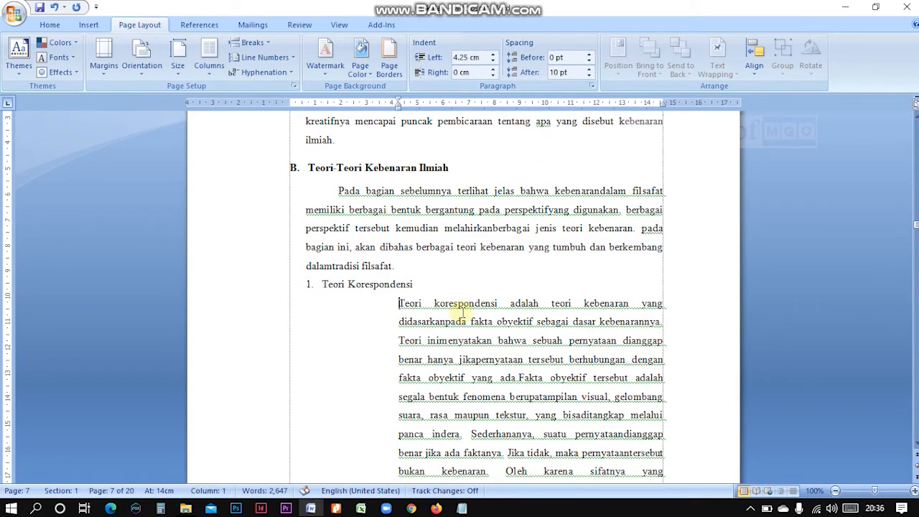
{"action": "key", "text": "BackSpace"}
{"action": "key", "text": "BackSpace"}
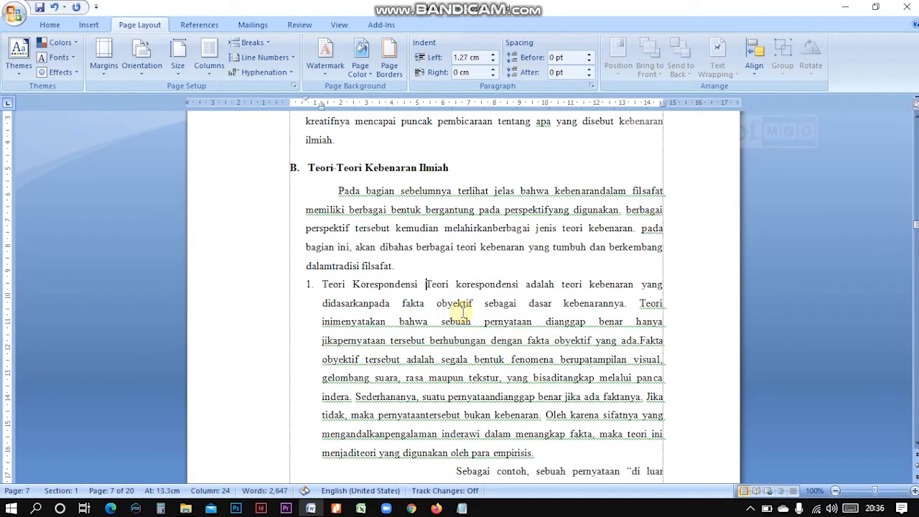
{"action": "key", "text": "Return"}
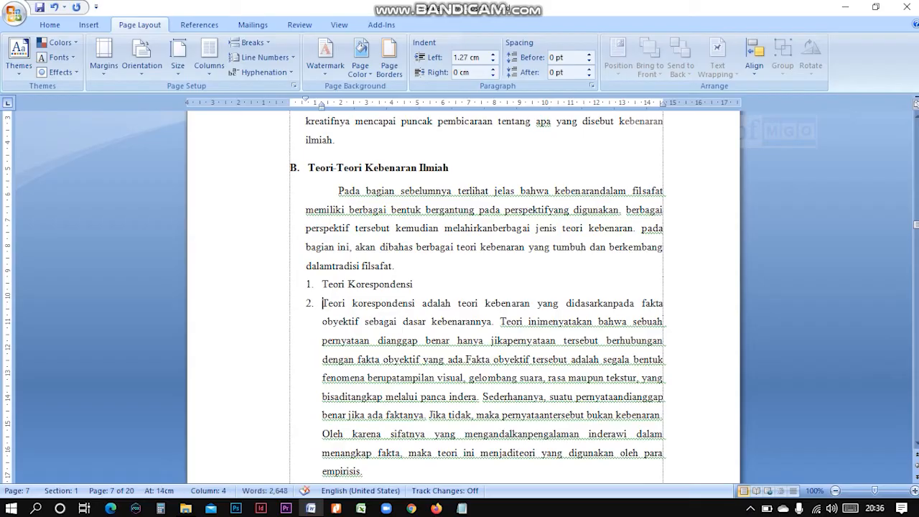
{"action": "key", "text": "BackSpace"}
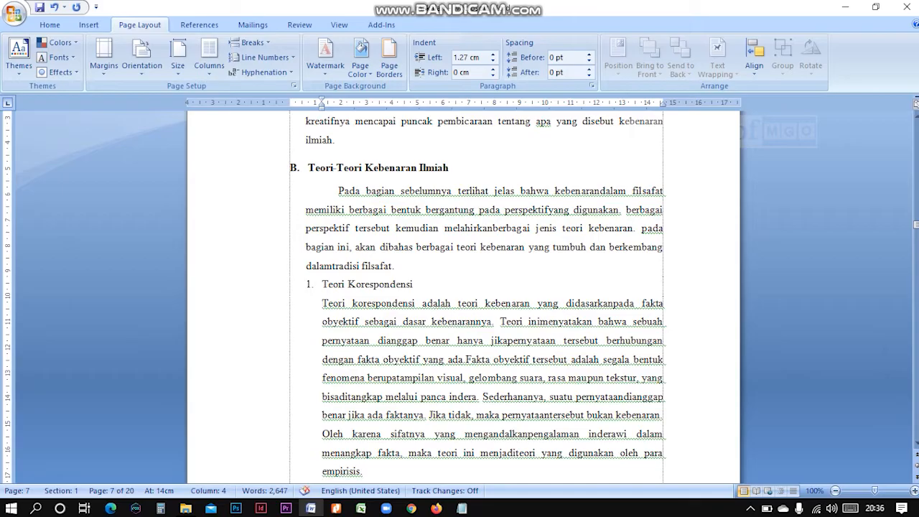
{"action": "key", "text": "Tab"}
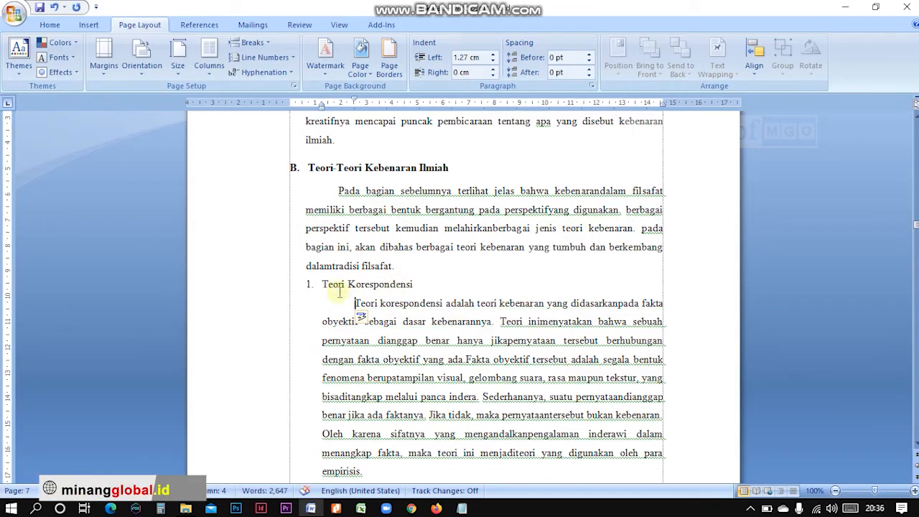
{"action": "left_click_drag", "start_coordinate": [322, 321], "coordinate": [376, 340]}
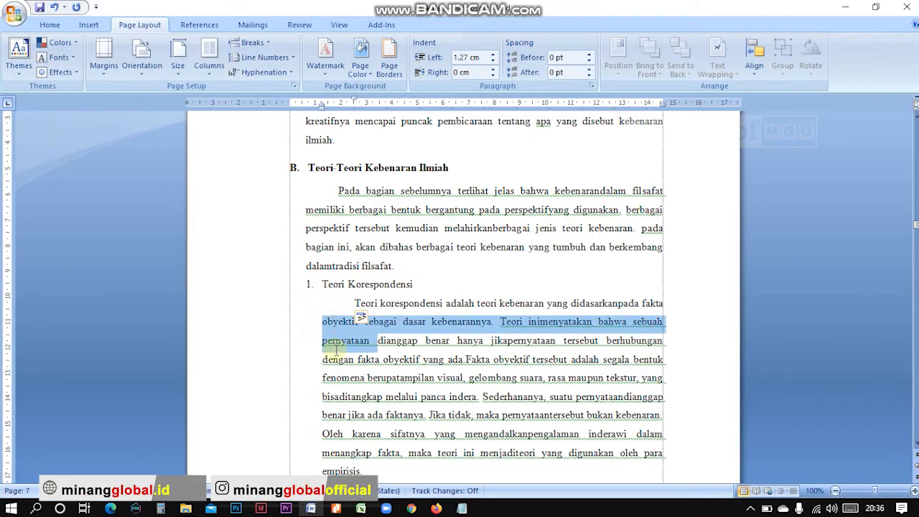
{"action": "left_click", "coordinate": [323, 284]}
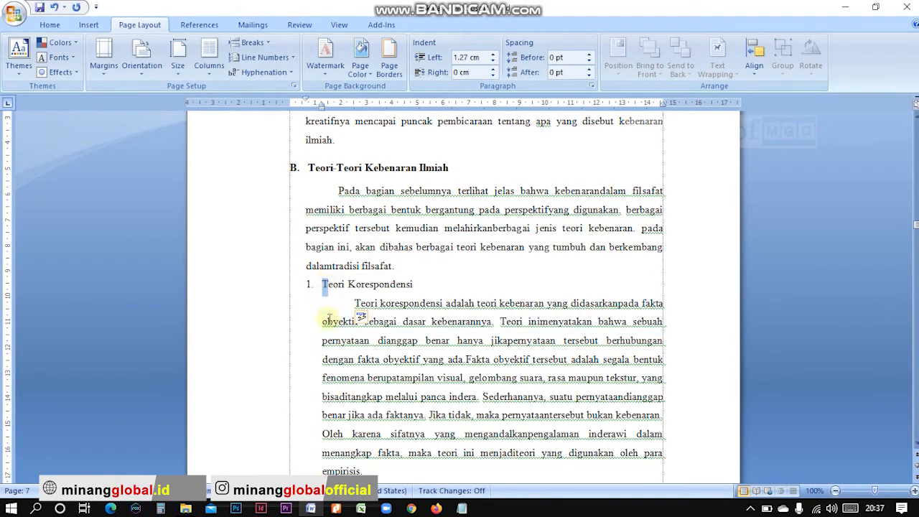
{"action": "left_click_drag", "start_coordinate": [323, 323], "coordinate": [353, 370]}
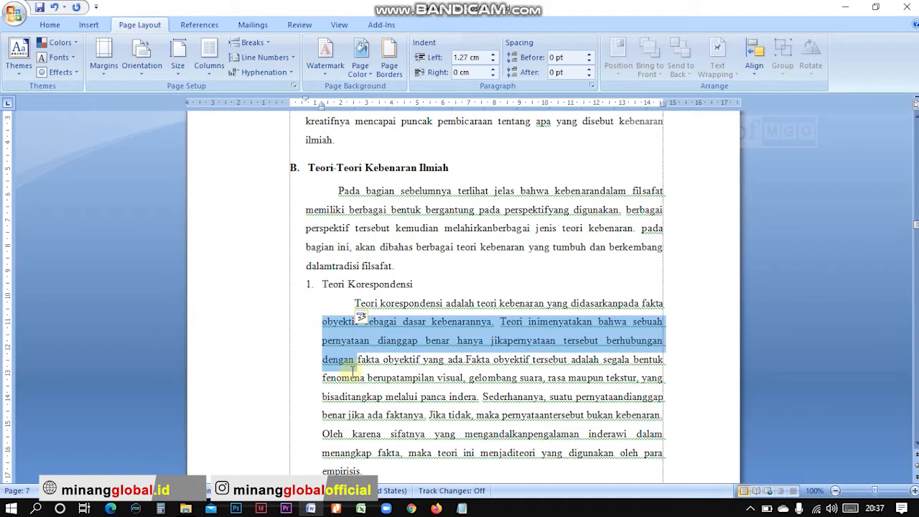
{"action": "left_click", "coordinate": [422, 395]}
{"action": "scroll", "coordinate": [426, 388], "scroll_direction": "down", "scroll_amount": 3}
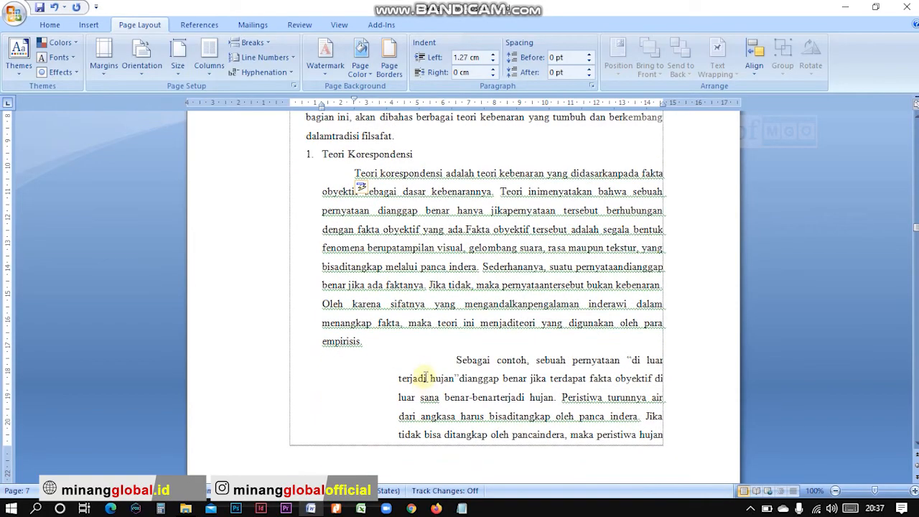
Realign the Sebagai contoh paragraph under theory 1, matching the first-line indent of the paragraph above
{"action": "left_click", "coordinate": [452, 359]}
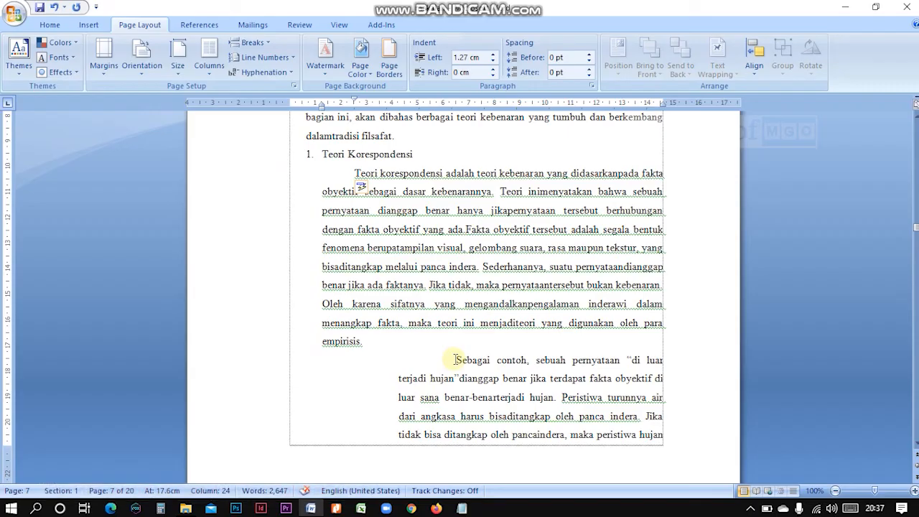
{"action": "left_click", "coordinate": [456, 359]}
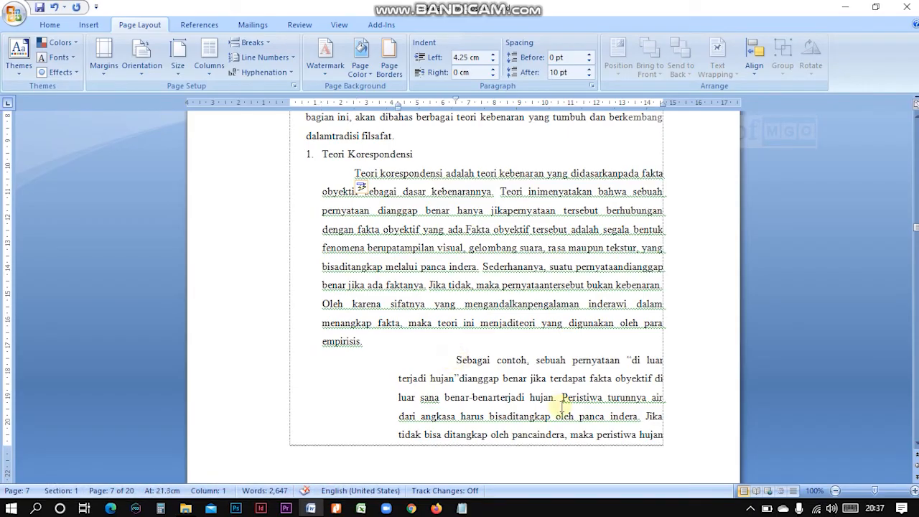
{"action": "key", "text": "BackSpace"}
{"action": "key", "text": "BackSpace"}
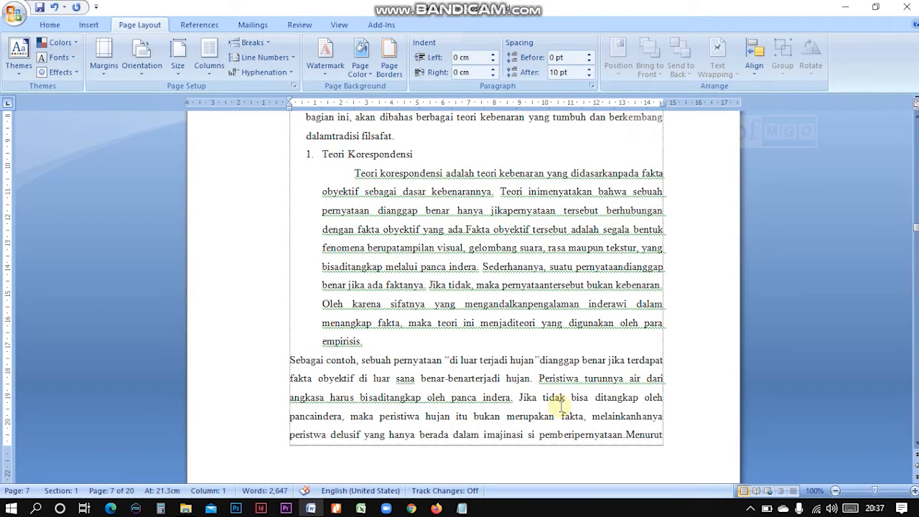
{"action": "key", "text": "BackSpace"}
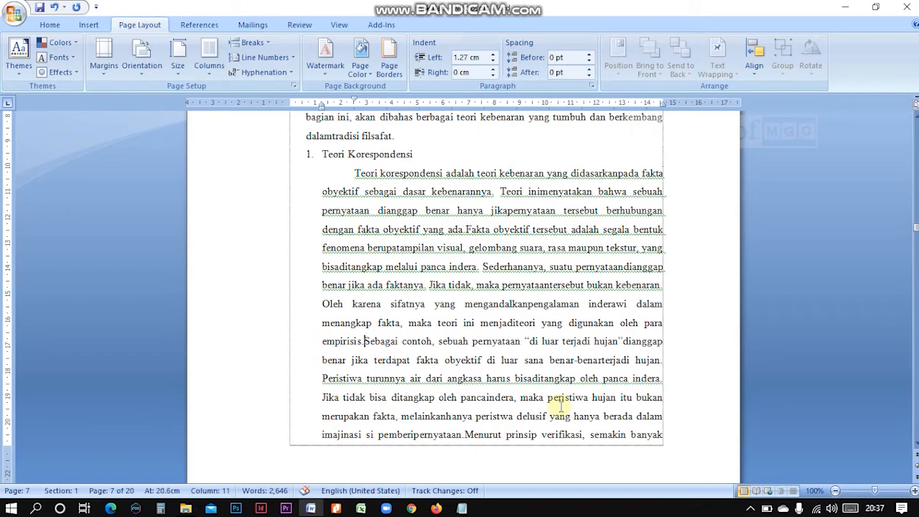
{"action": "key", "text": "Return"}
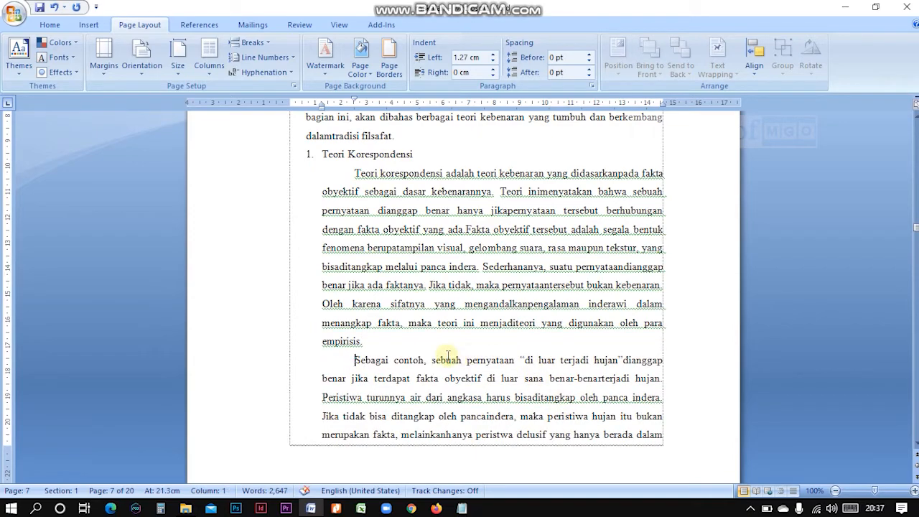
{"action": "scroll", "coordinate": [446, 357], "scroll_direction": "down", "scroll_amount": 15}
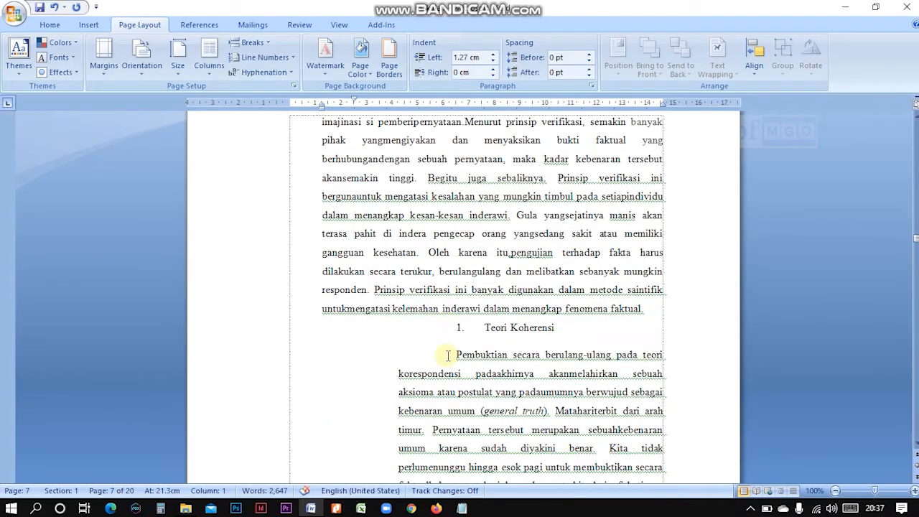
{"action": "left_click", "coordinate": [488, 263]}
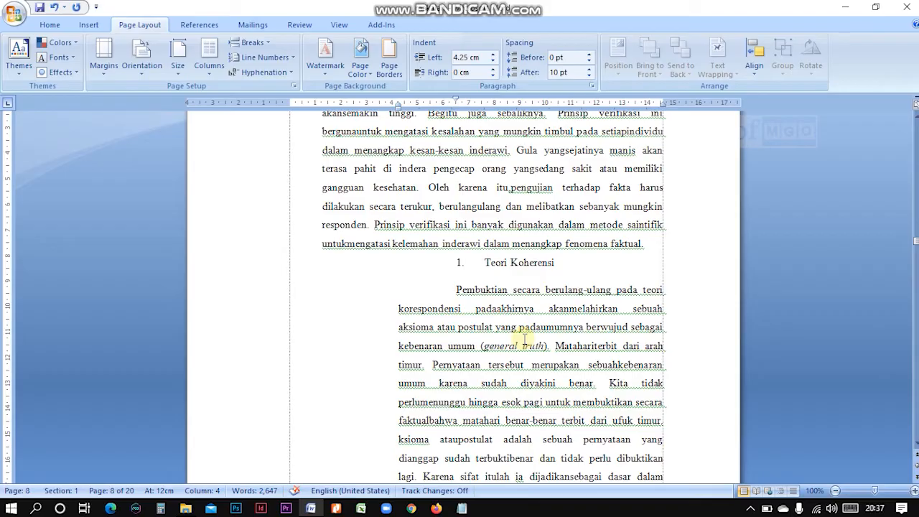
Replace the Teori Koherensi heading's old 1. number with '2.' so it auto-numbers as item 2
{"action": "key", "text": "BackSpace"}
{"action": "key", "text": "BackSpace"}
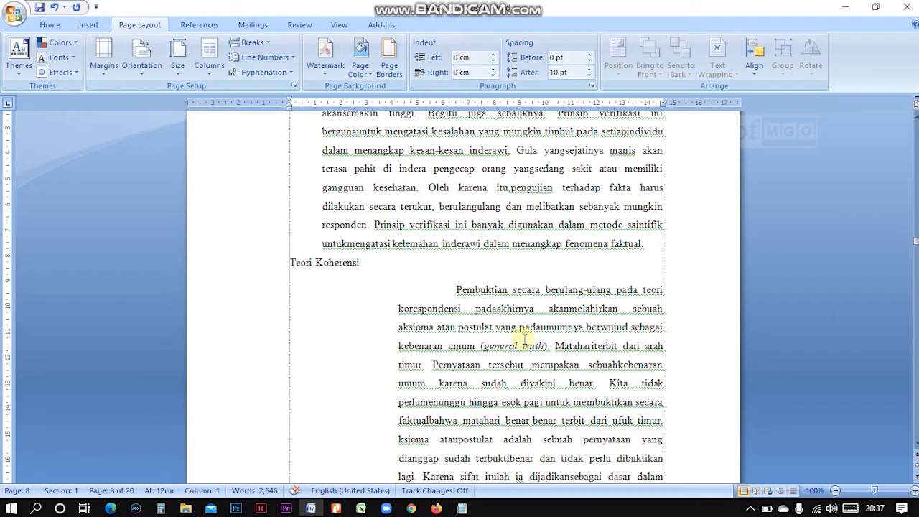
{"action": "type", "text": "2."}
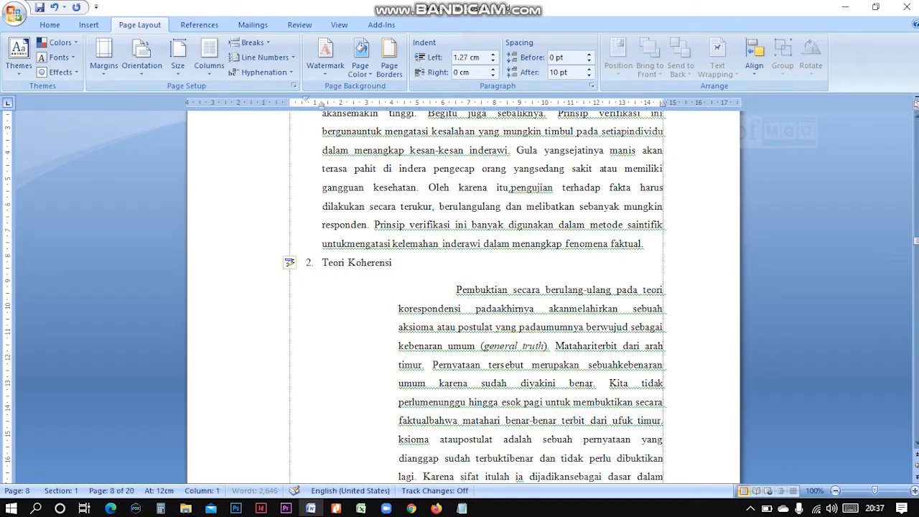
{"action": "scroll", "coordinate": [301, 304], "scroll_direction": "up", "scroll_amount": 10}
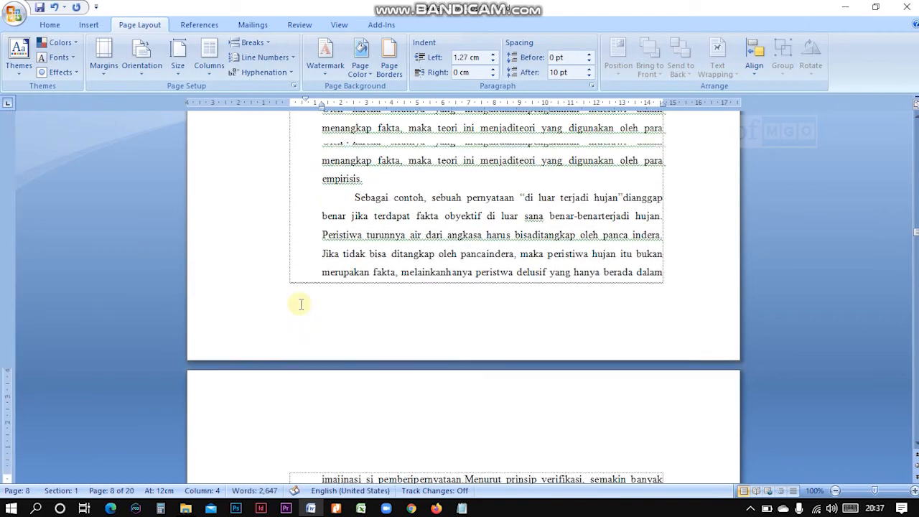
{"action": "scroll", "coordinate": [300, 304], "scroll_direction": "down", "scroll_amount": 10}
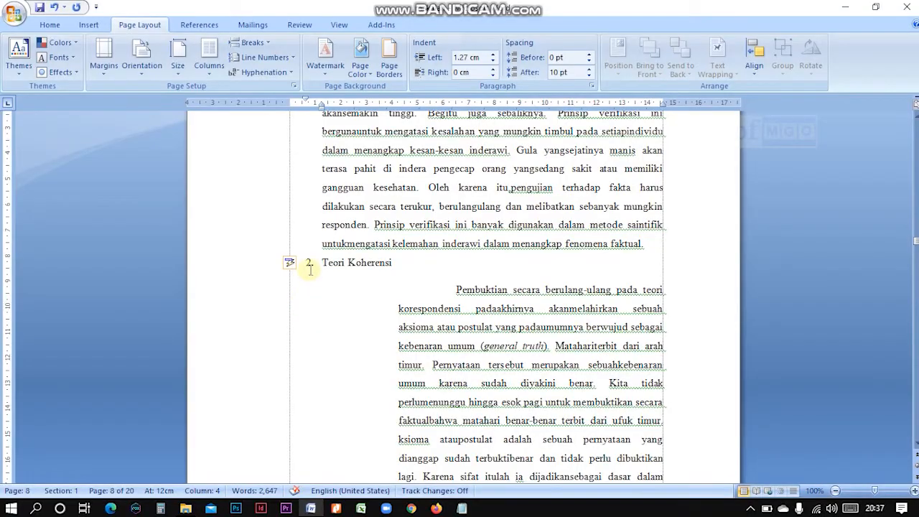
{"action": "left_click", "coordinate": [308, 264]}
{"action": "scroll", "coordinate": [365, 311], "scroll_direction": "up", "scroll_amount": 10}
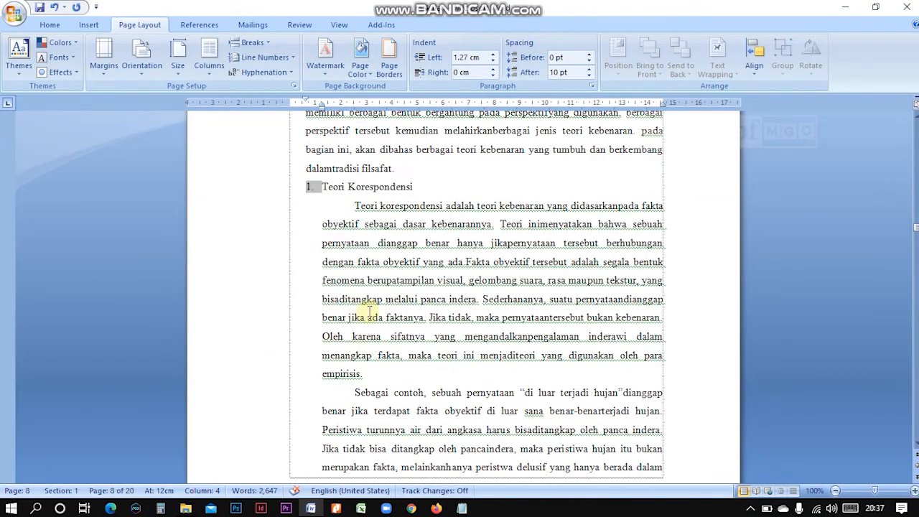
{"action": "left_click_drag", "start_coordinate": [305, 99], "coordinate": [306, 99]}
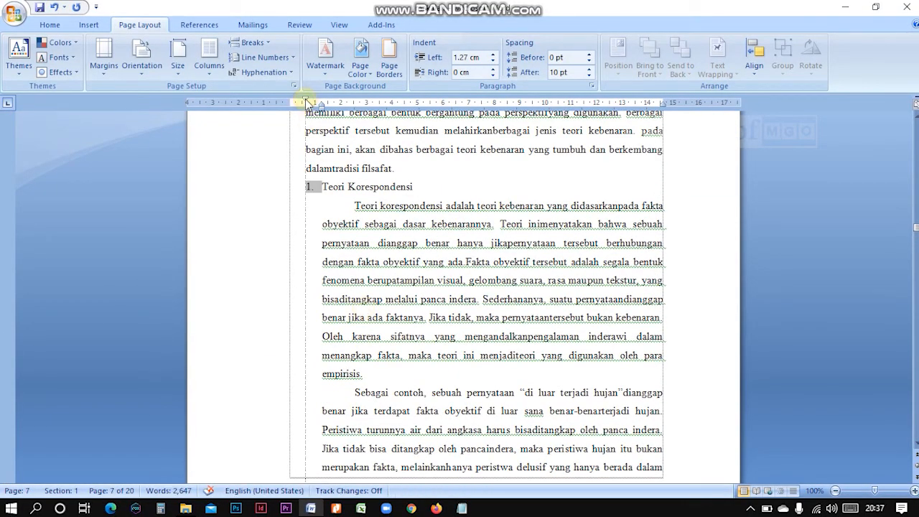
{"action": "scroll", "coordinate": [373, 295], "scroll_direction": "down", "scroll_amount": 10}
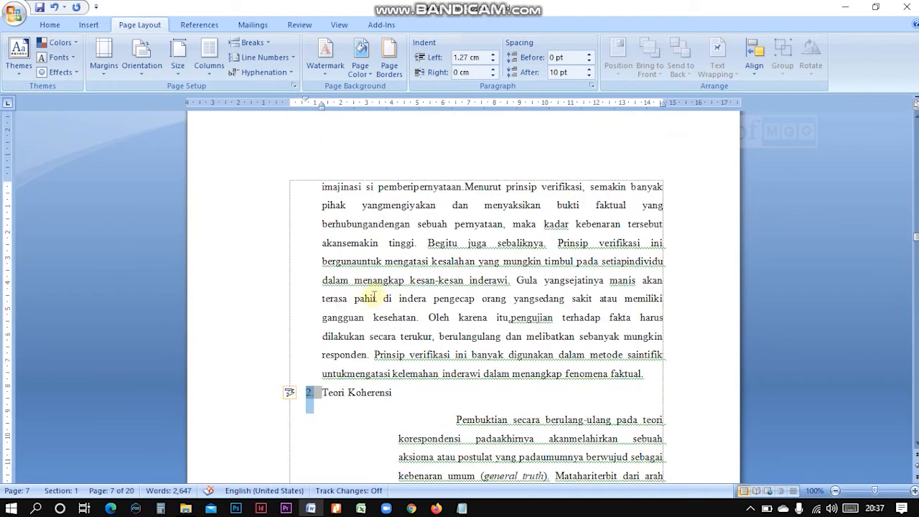
{"action": "left_click", "coordinate": [400, 230]}
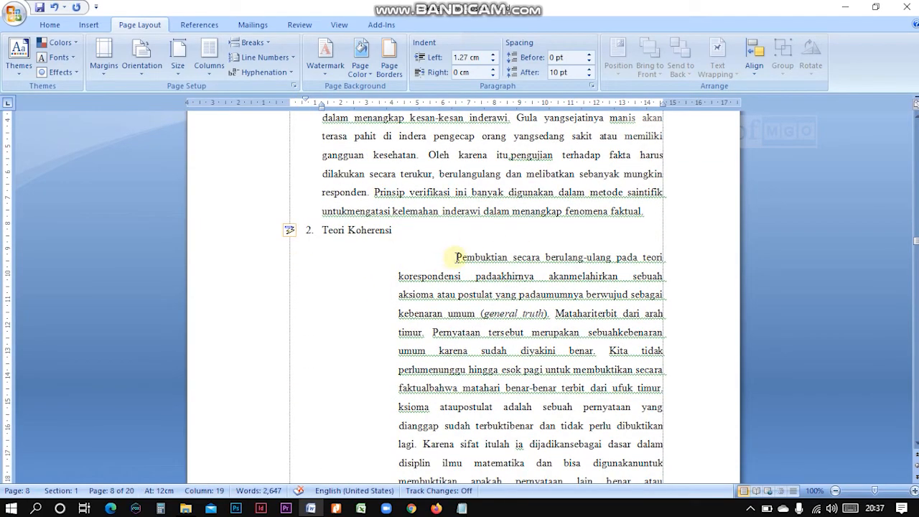
Realign the Pembuktian paragraph under item 2, removing the stray 3 and adding a first-line indent
{"action": "left_click", "coordinate": [456, 256]}
{"action": "key", "text": "BackSpace"}
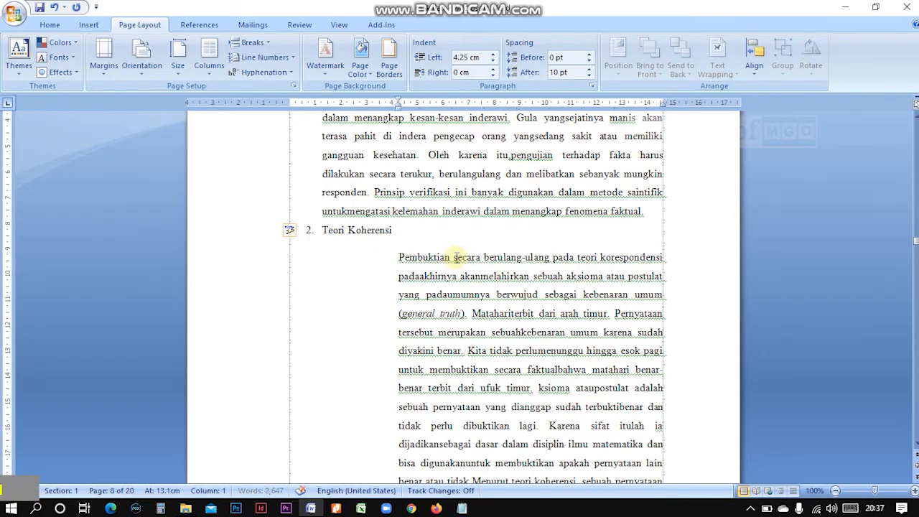
{"action": "key", "text": "BackSpace"}
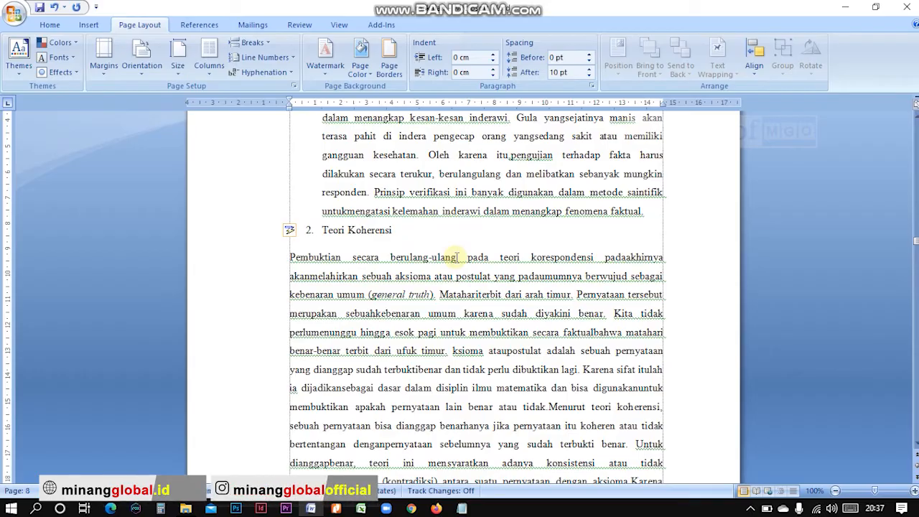
{"action": "key", "text": "BackSpace"}
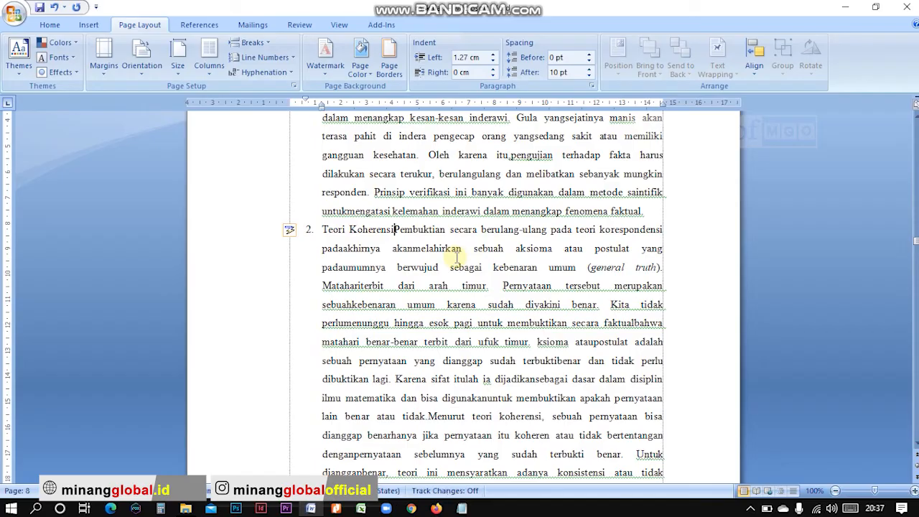
{"action": "key", "text": "Return"}
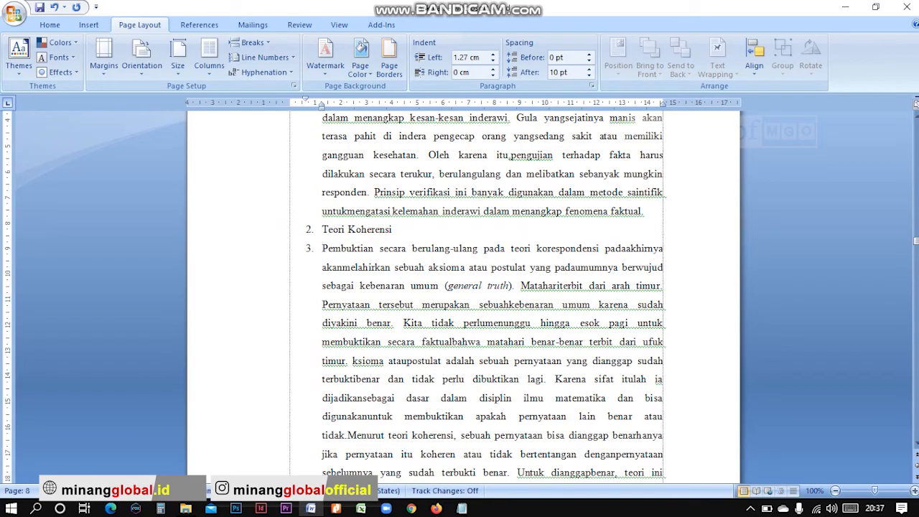
{"action": "key", "text": "BackSpace"}
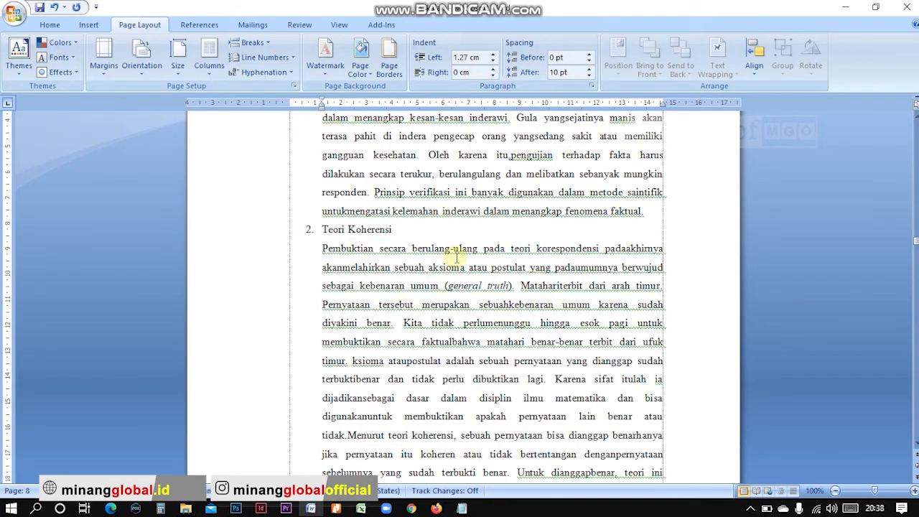
{"action": "key", "text": "Tab"}
{"action": "scroll", "coordinate": [439, 280], "scroll_direction": "down", "scroll_amount": 1}
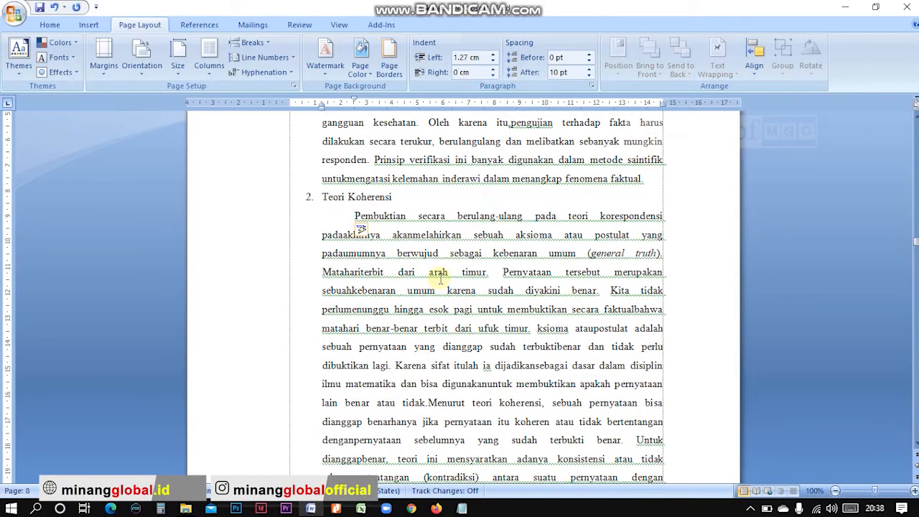
{"action": "scroll", "coordinate": [438, 277], "scroll_direction": "down", "scroll_amount": 10}
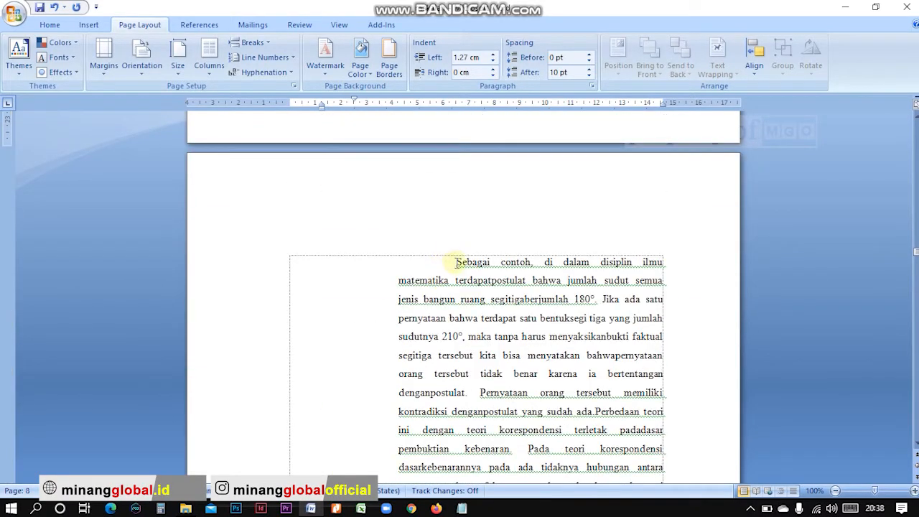
Realign the Sebagai contoh paragraph at 1.27 cm with a first-line indent under Teori Koherensi
{"action": "left_click", "coordinate": [456, 262]}
{"action": "scroll", "coordinate": [497, 310], "scroll_direction": "up", "scroll_amount": 3}
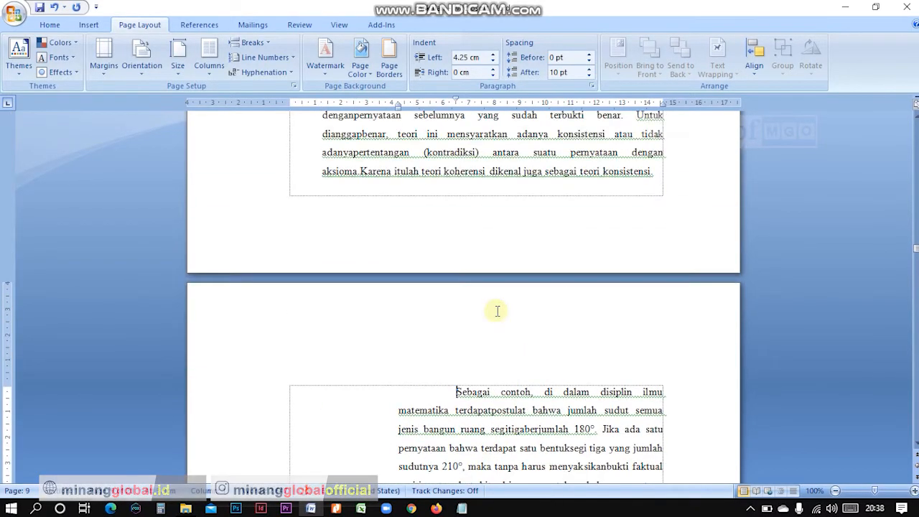
{"action": "scroll", "coordinate": [496, 311], "scroll_direction": "up", "scroll_amount": 2}
{"action": "key", "text": "BackSpace"}
{"action": "key", "text": "BackSpace"}
{"action": "key", "text": "BackSpace"}
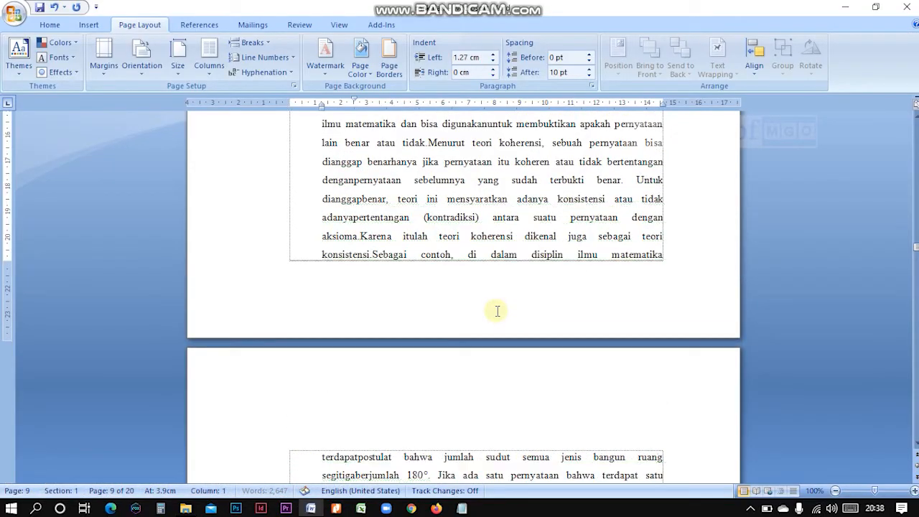
{"action": "key", "text": "Return"}
{"action": "scroll", "coordinate": [449, 325], "scroll_direction": "down", "scroll_amount": 2}
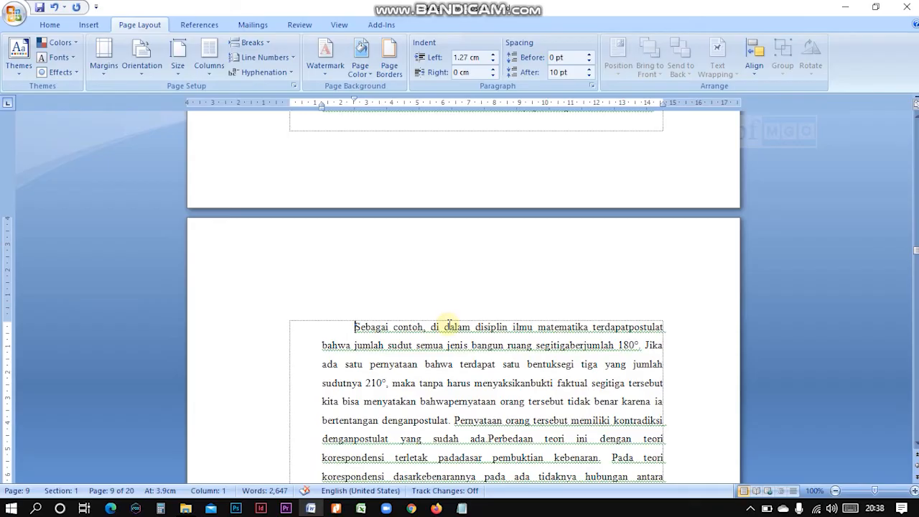
{"action": "scroll", "coordinate": [449, 324], "scroll_direction": "down", "scroll_amount": 8}
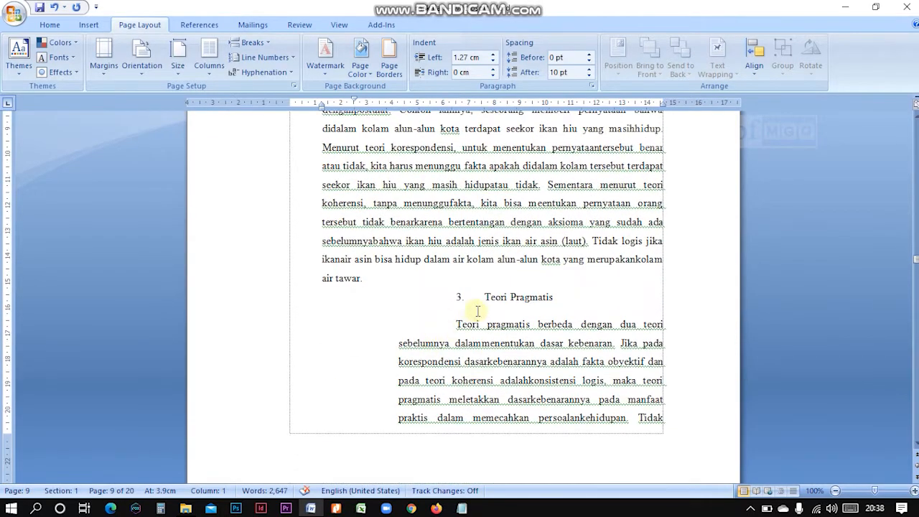
Renumber the Teori Pragmatis heading as item 3 by typing '3.' over its old numbering
{"action": "left_click", "coordinate": [484, 297]}
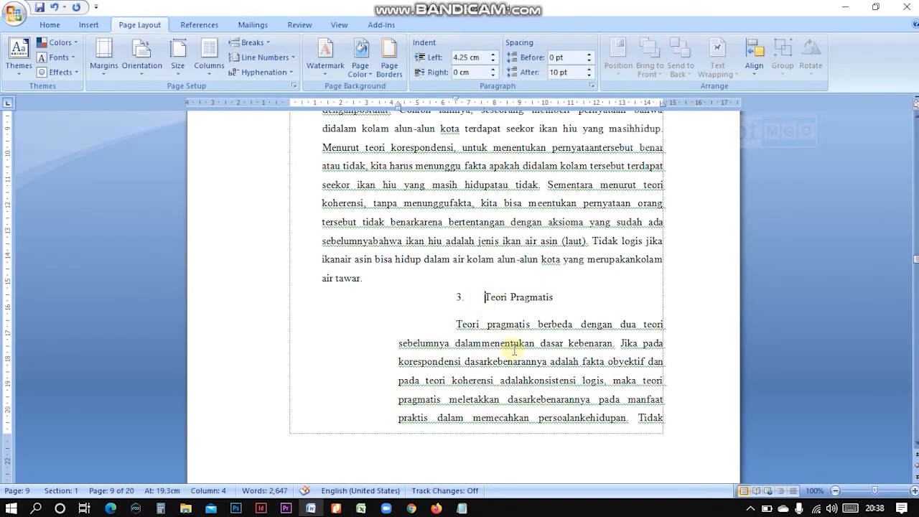
{"action": "key", "text": "BackSpace"}
{"action": "key", "text": "BackSpace"}
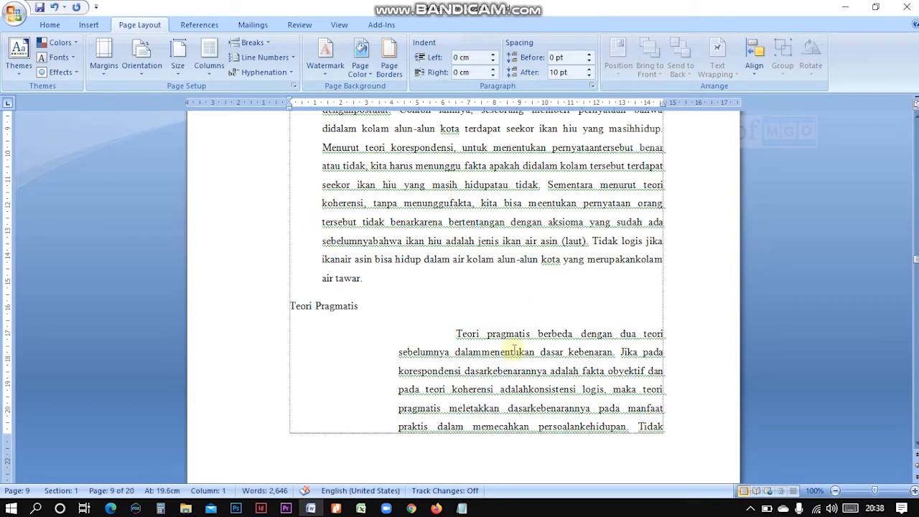
{"action": "type", "text": "3."}
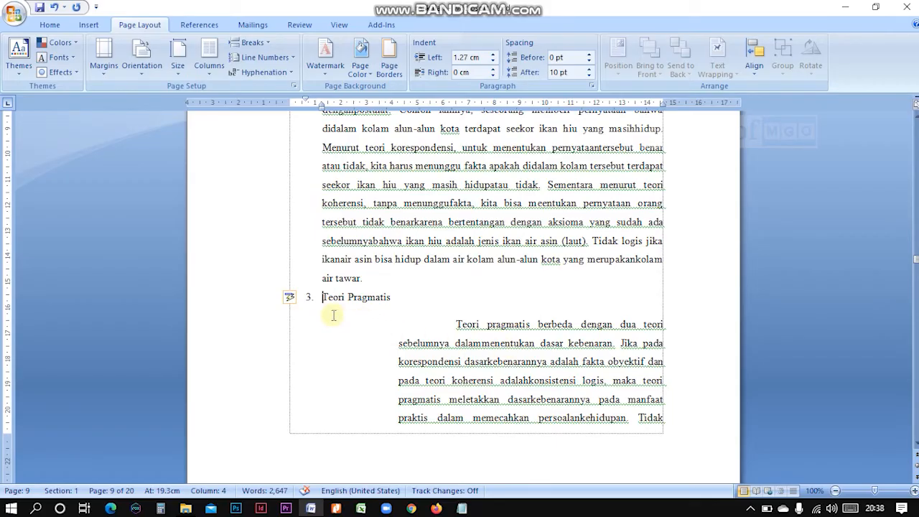
{"action": "scroll", "coordinate": [320, 304], "scroll_direction": "up", "scroll_amount": 10}
{"action": "scroll", "coordinate": [320, 304], "scroll_direction": "up", "scroll_amount": 5}
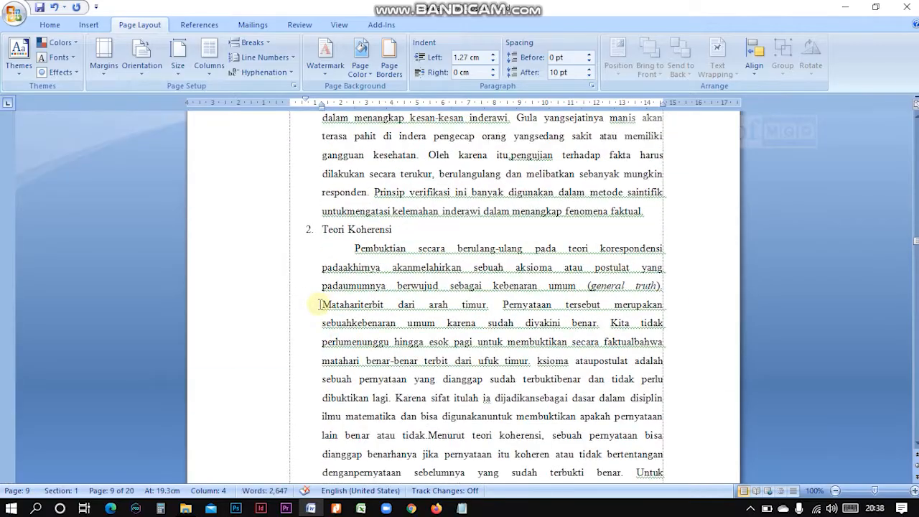
{"action": "scroll", "coordinate": [320, 304], "scroll_direction": "down", "scroll_amount": 10}
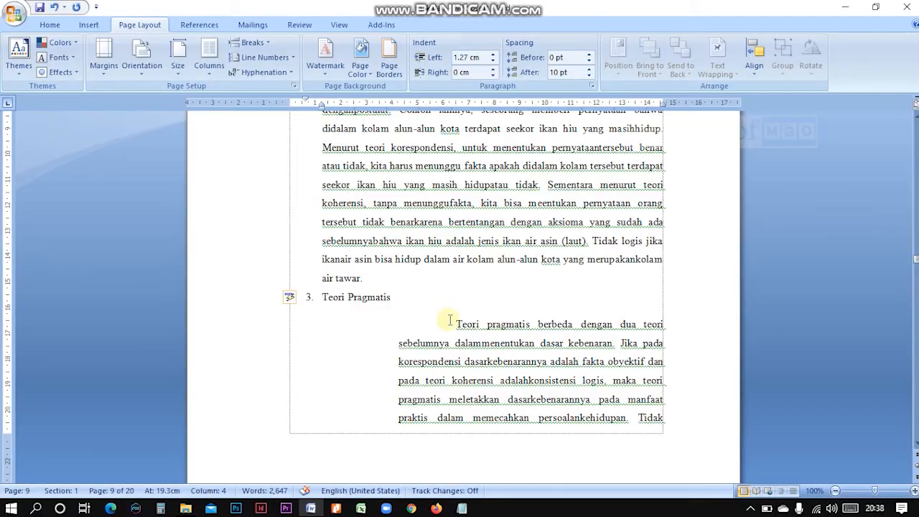
Move the Teori pragmatis body paragraph under item 3, dropping the stray 4, with a first-line indent
{"action": "left_click", "coordinate": [454, 323]}
{"action": "key", "text": "BackSpace"}
{"action": "key", "text": "BackSpace"}
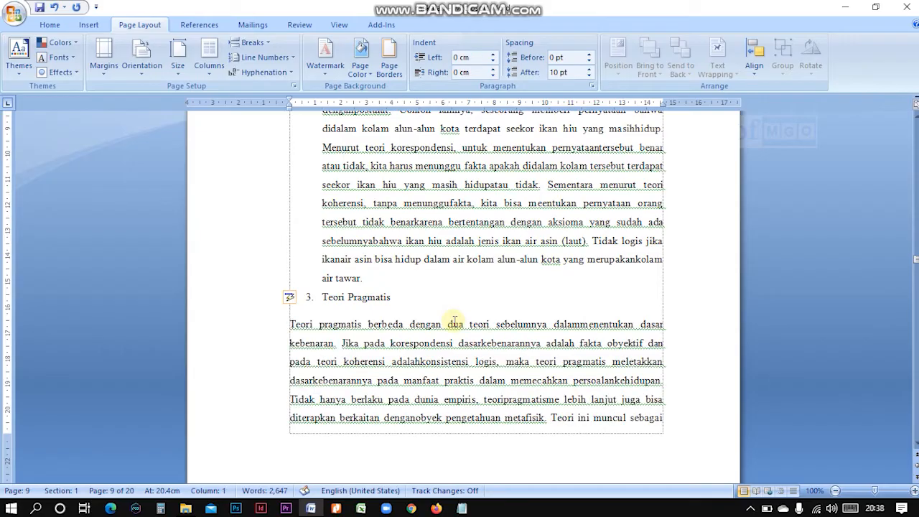
{"action": "key", "text": "BackSpace"}
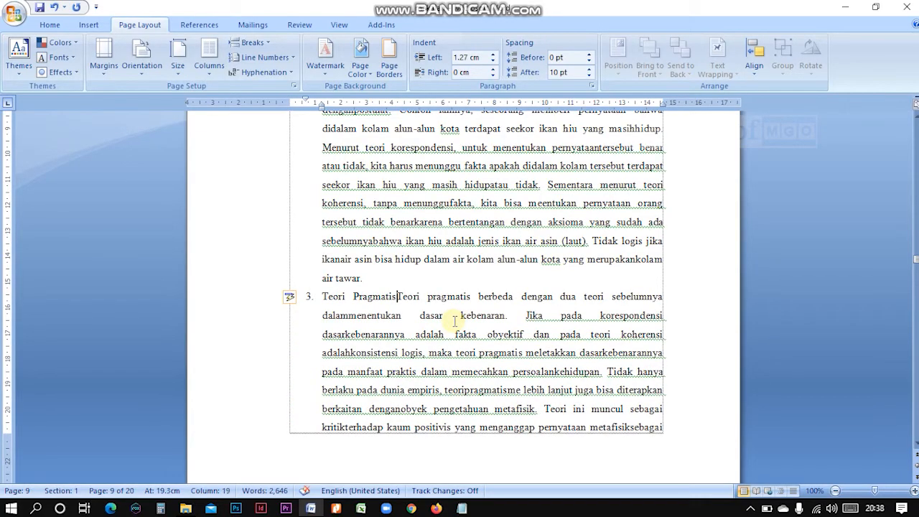
{"action": "key", "text": "Return"}
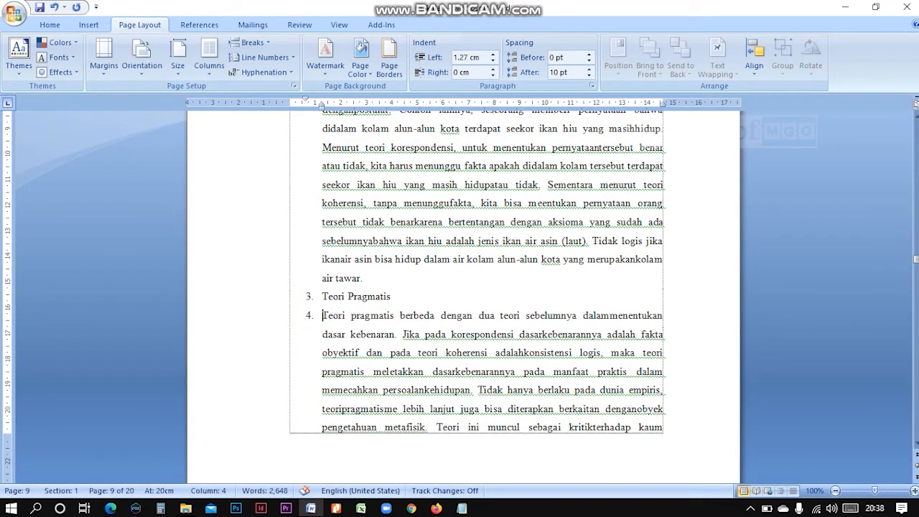
{"action": "key", "text": "BackSpace"}
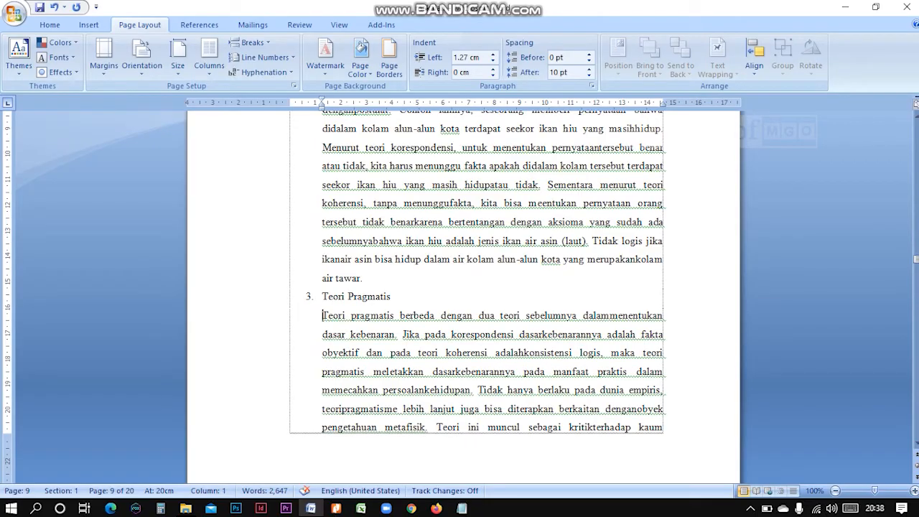
{"action": "key", "text": "Tab"}
{"action": "scroll", "coordinate": [529, 336], "scroll_direction": "down", "scroll_amount": 10}
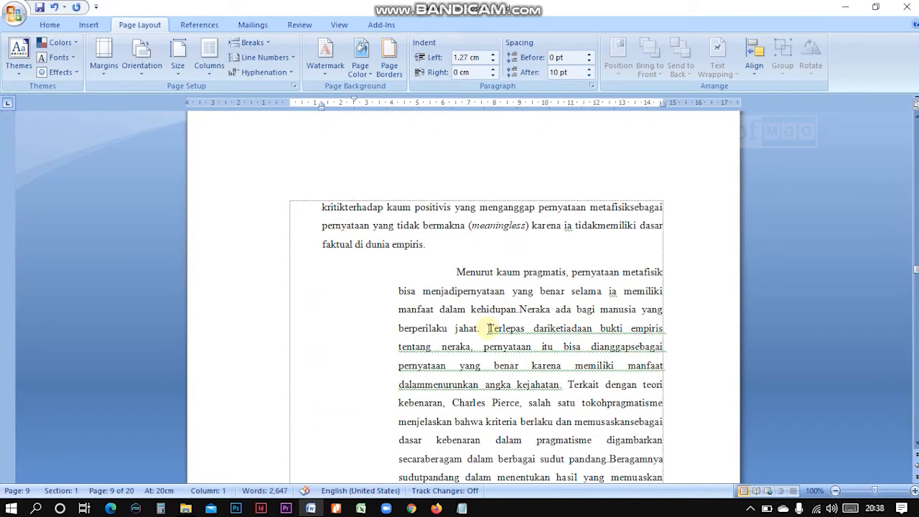
Realign the Menurut kaum pragmatis paragraph at 1.27 cm with a first-line indent
{"action": "left_click", "coordinate": [458, 271]}
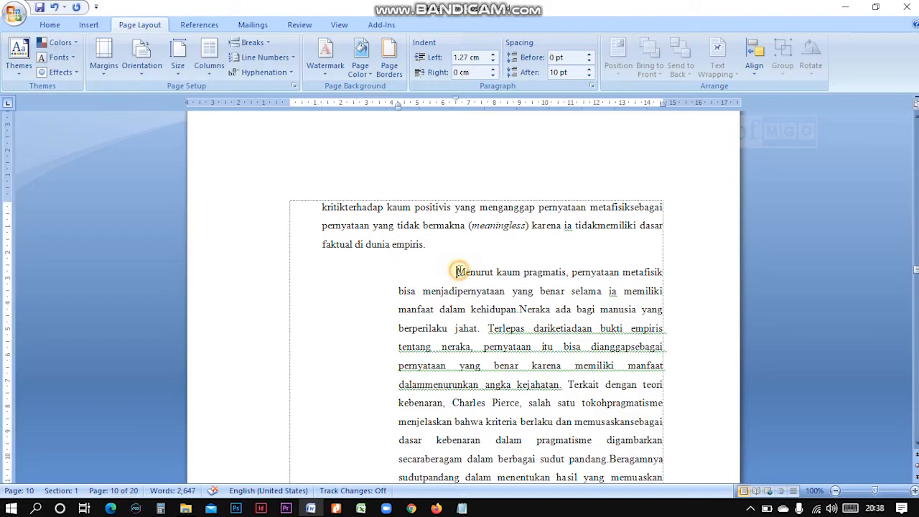
{"action": "key", "text": "BackSpace"}
{"action": "key", "text": "BackSpace"}
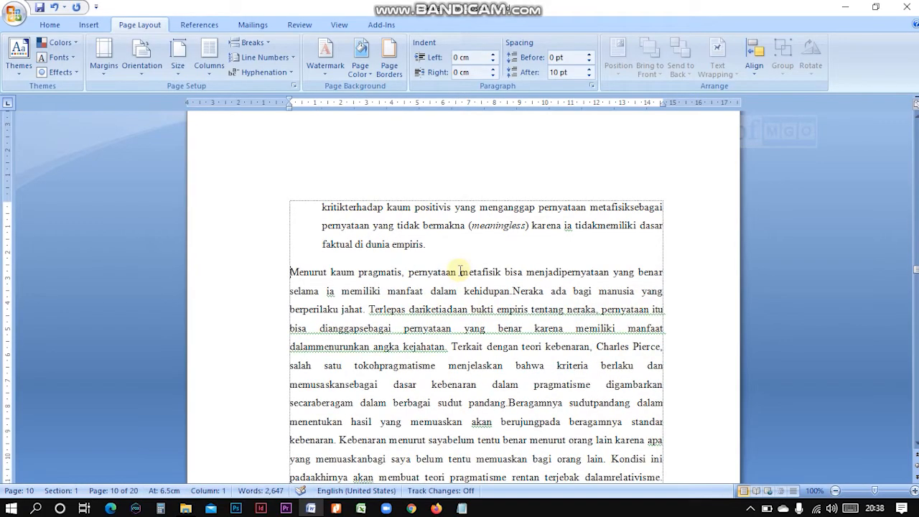
{"action": "key", "text": "BackSpace"}
{"action": "key", "text": "Return"}
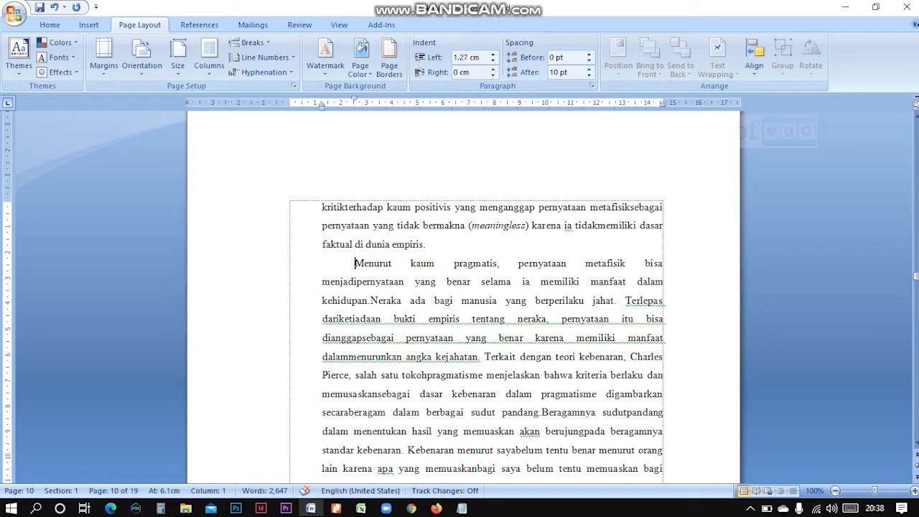
{"action": "scroll", "coordinate": [458, 280], "scroll_direction": "down", "scroll_amount": 5}
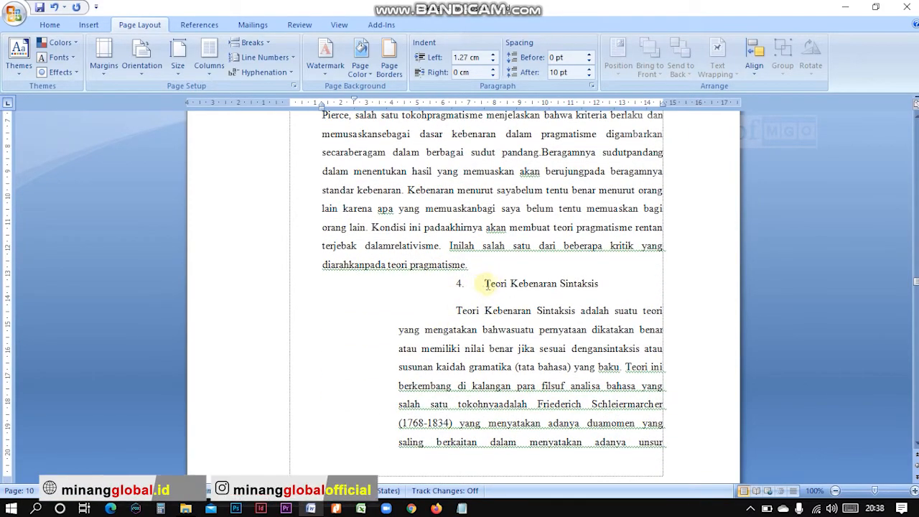
Renumber the Teori Kebenaran Sintaksis heading as item 4 by typing '4.'
{"action": "left_click", "coordinate": [485, 284]}
{"action": "key", "text": "BackSpace"}
{"action": "key", "text": "BackSpace"}
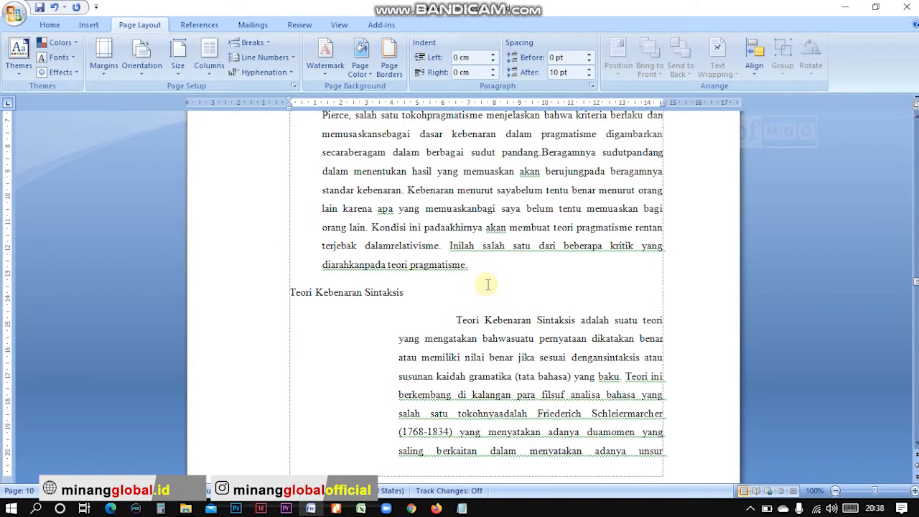
{"action": "type", "text": "4."}
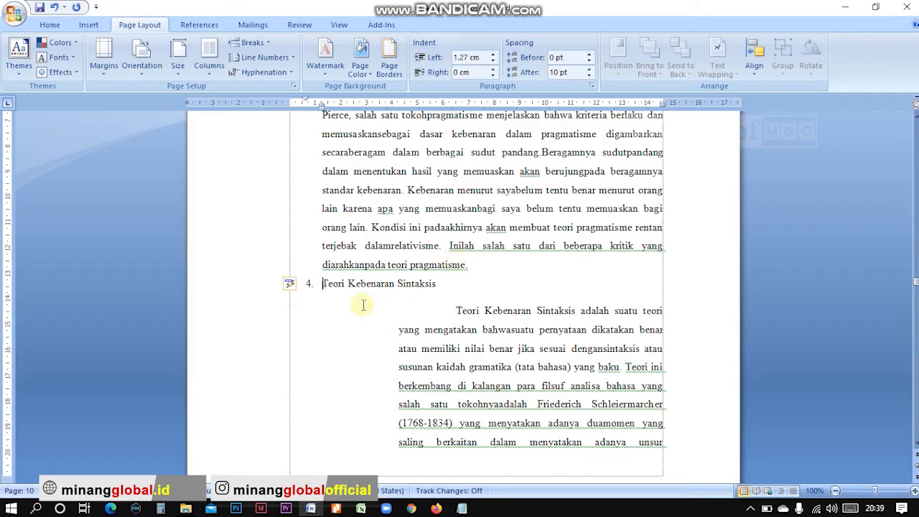
{"action": "scroll", "coordinate": [361, 303], "scroll_direction": "down", "scroll_amount": 1}
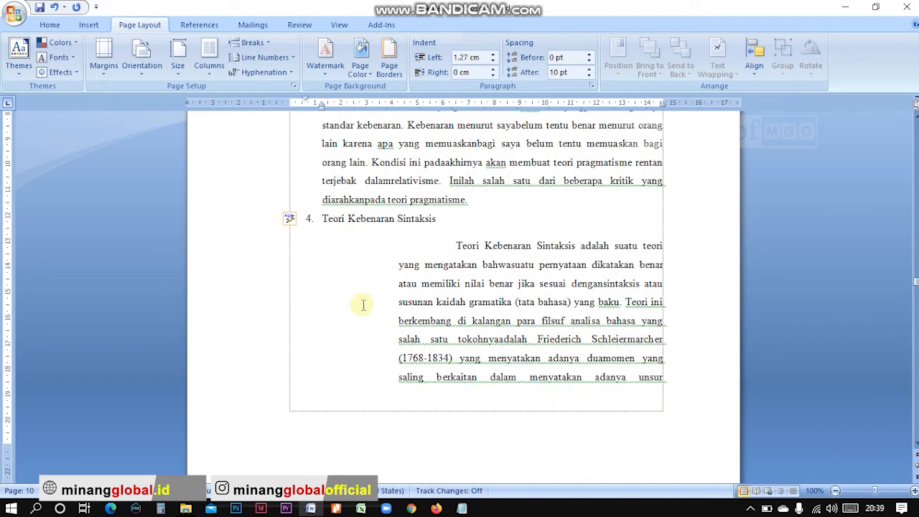
Move the Sintaksis body paragraph under item 4, dropping the stray 5, with a first-line indent
{"action": "left_click", "coordinate": [457, 245]}
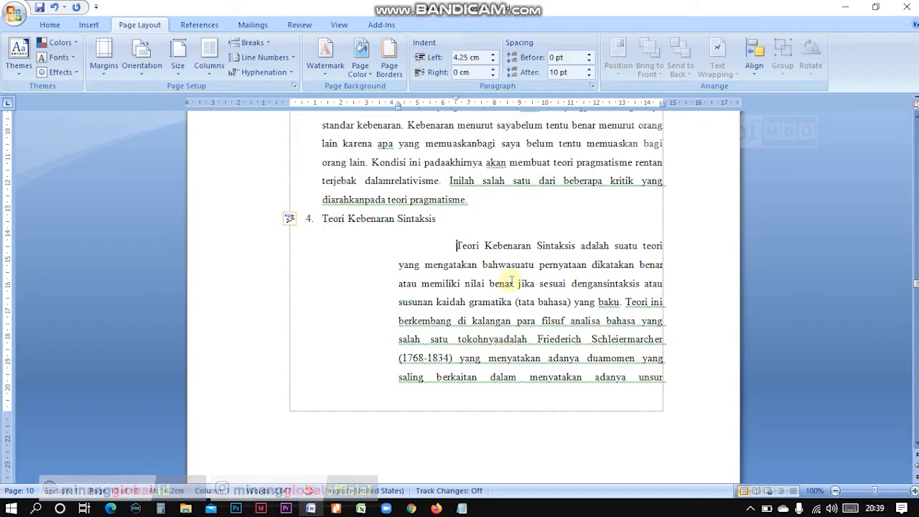
{"action": "key", "text": "BackSpace"}
{"action": "key", "text": "BackSpace"}
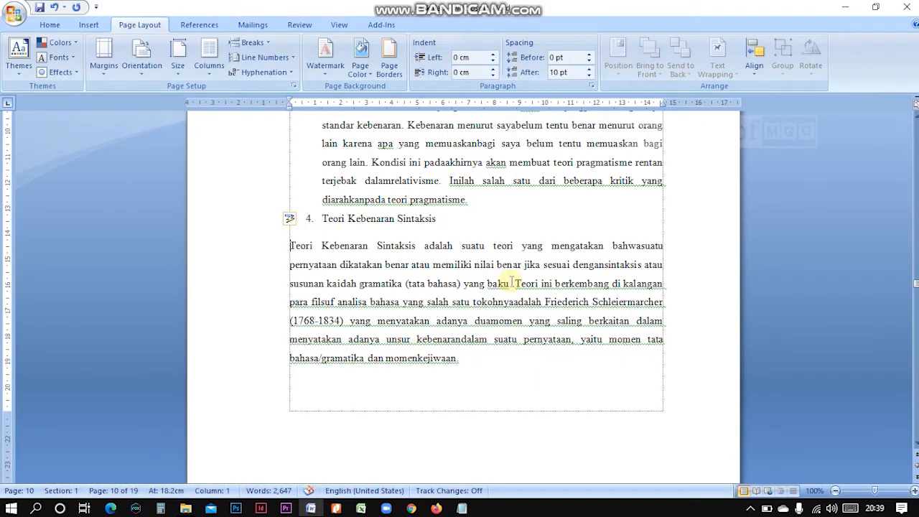
{"action": "key", "text": "BackSpace"}
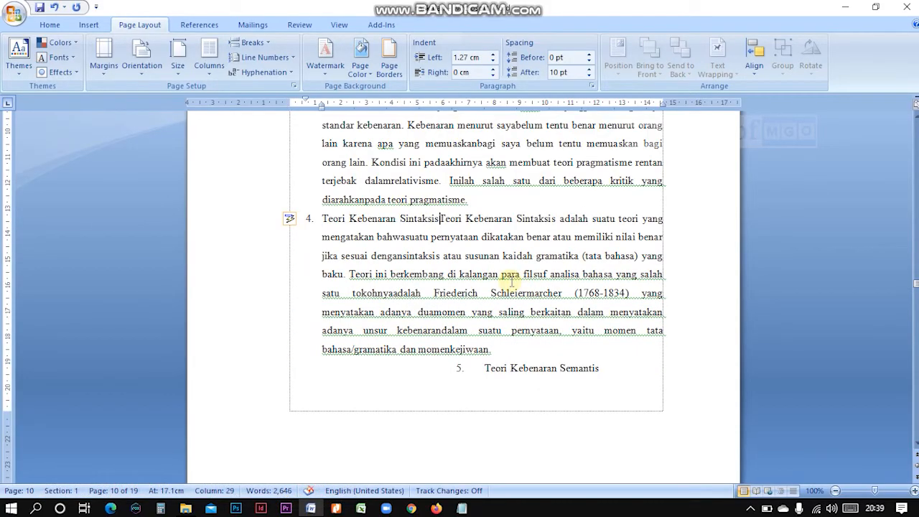
{"action": "key", "text": "Return"}
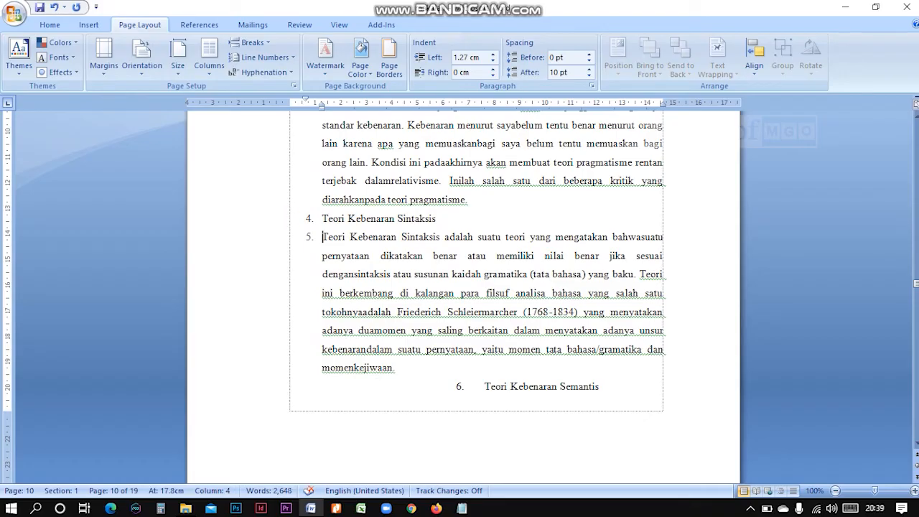
{"action": "key", "text": "BackSpace"}
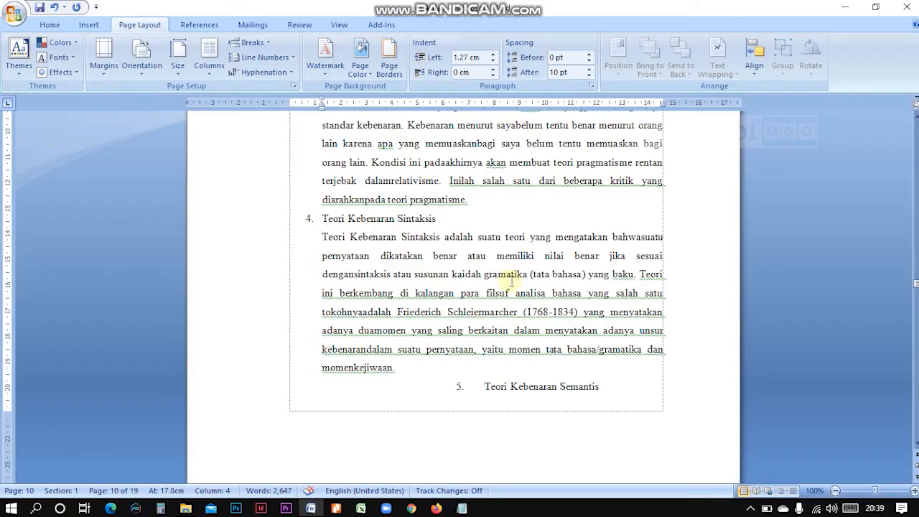
{"action": "key", "text": "Tab"}
{"action": "scroll", "coordinate": [512, 286], "scroll_direction": "down", "scroll_amount": 2}
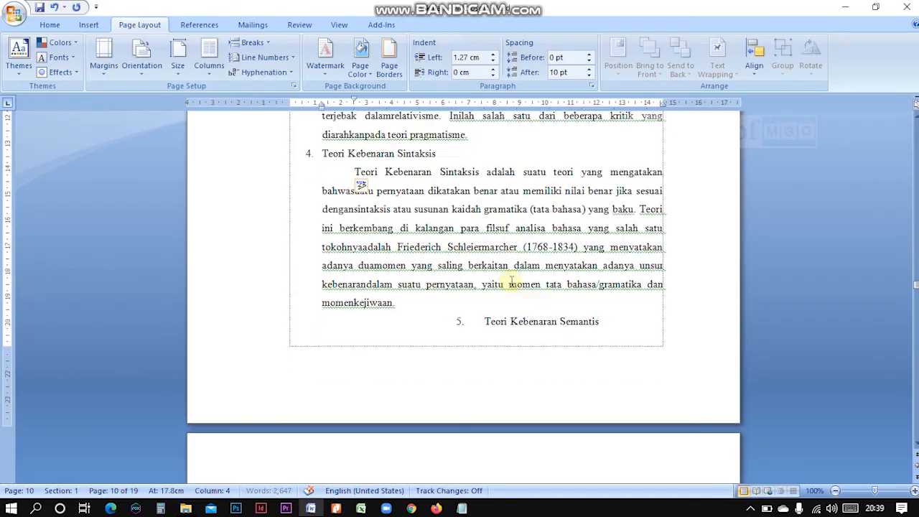
Renumber the Teori Kebenaran Semantis heading as item 5 by typing '5.'
{"action": "left_click", "coordinate": [486, 290]}
{"action": "key", "text": "BackSpace"}
{"action": "key", "text": "BackSpace"}
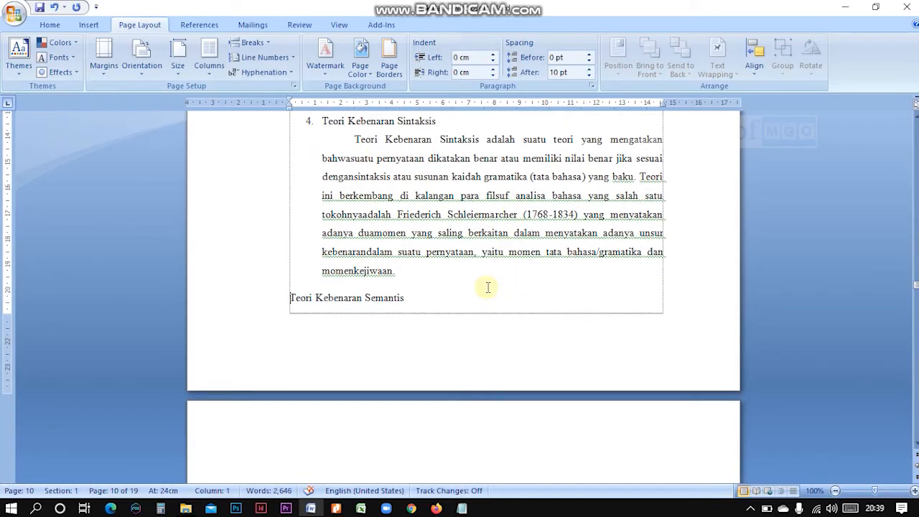
{"action": "type", "text": "5."}
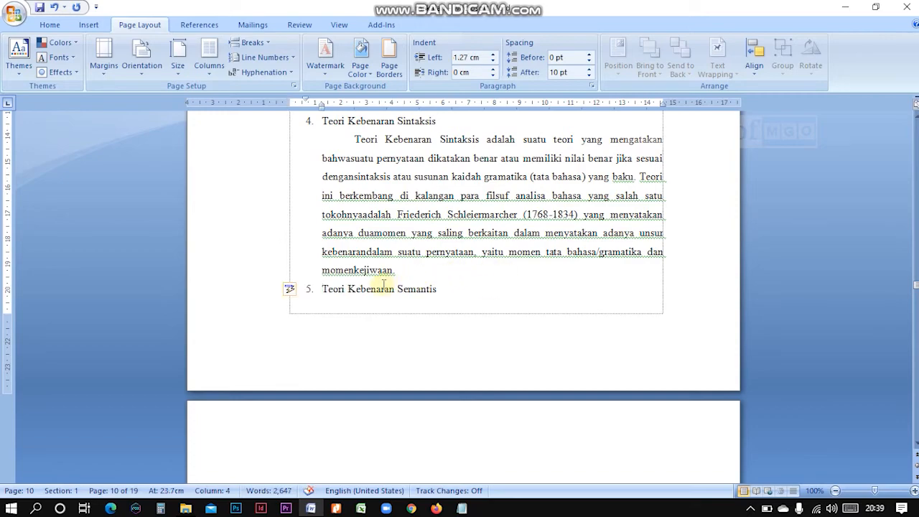
{"action": "scroll", "coordinate": [384, 285], "scroll_direction": "down", "scroll_amount": 7}
{"action": "scroll", "coordinate": [381, 283], "scroll_direction": "up", "scroll_amount": 6}
Insert a blank line and a page break after 'momenkejiwaan.' so item 5 starts a new page
{"action": "left_click", "coordinate": [413, 237]}
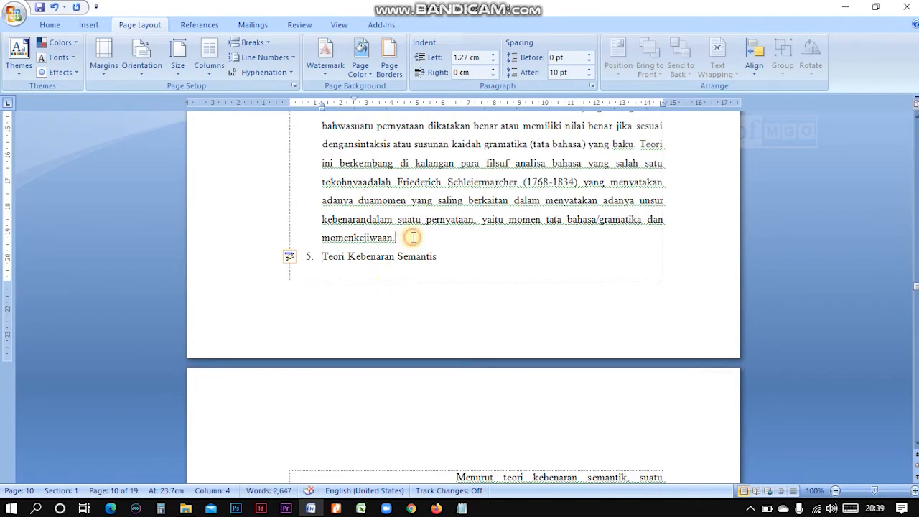
{"action": "key", "text": "Return"}
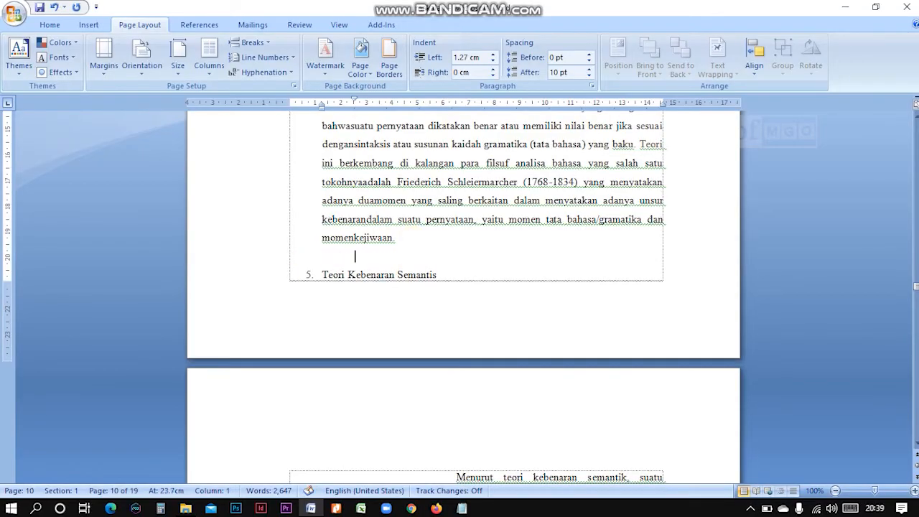
{"action": "key", "text": "ctrl+Return"}
{"action": "scroll", "coordinate": [410, 246], "scroll_direction": "down", "scroll_amount": 7}
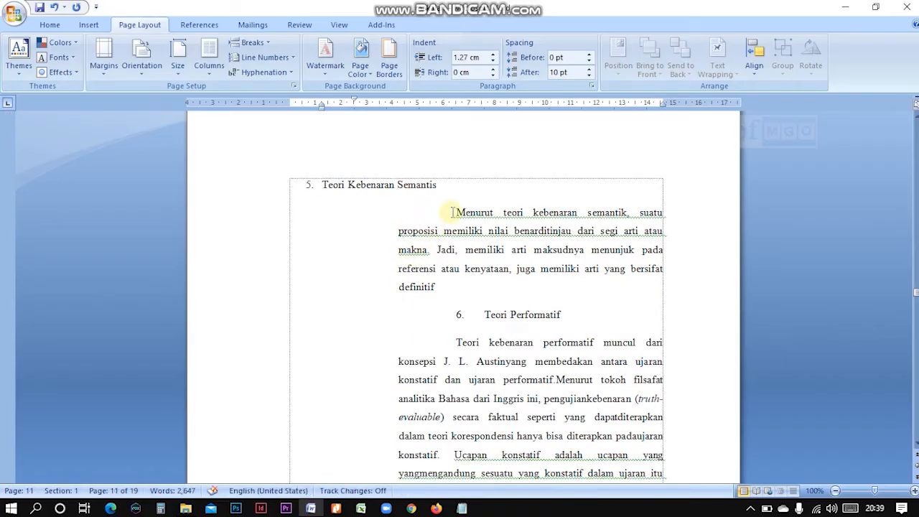
Move the Menurut teori kebenaran semantik paragraph under item 5, dropping the stray 6, with a first-line indent
{"action": "left_click", "coordinate": [452, 212]}
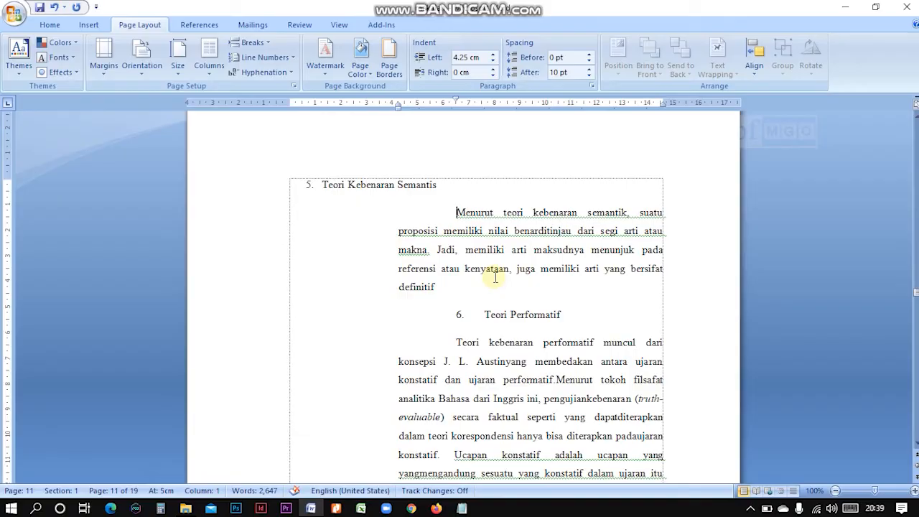
{"action": "key", "text": "BackSpace"}
{"action": "key", "text": "BackSpace"}
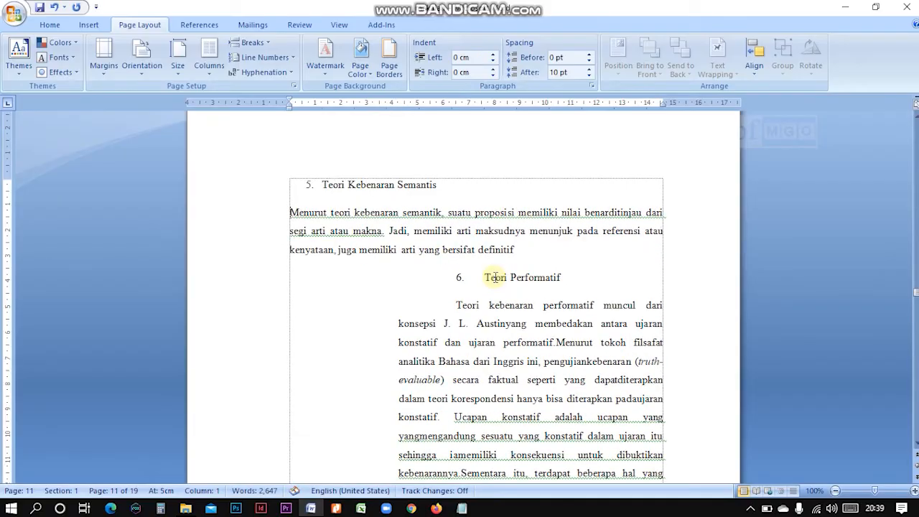
{"action": "key", "text": "BackSpace"}
{"action": "key", "text": "Return"}
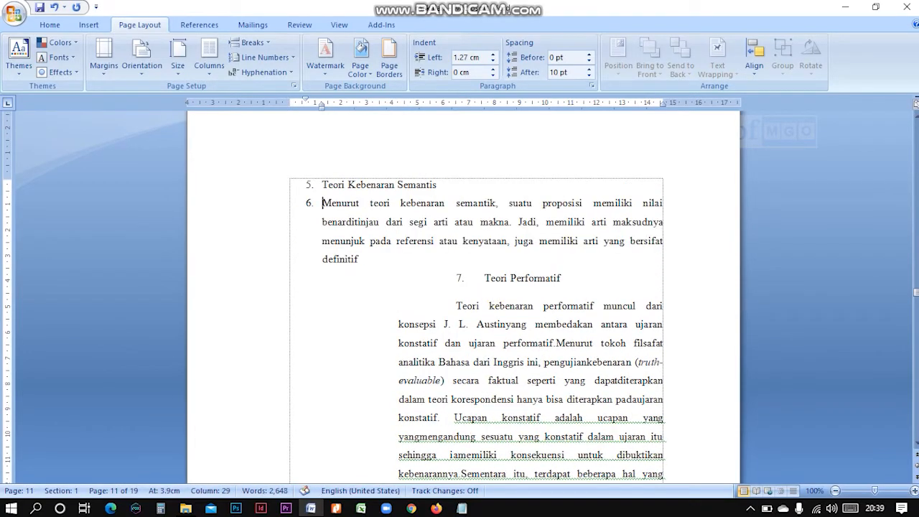
{"action": "key", "text": "BackSpace"}
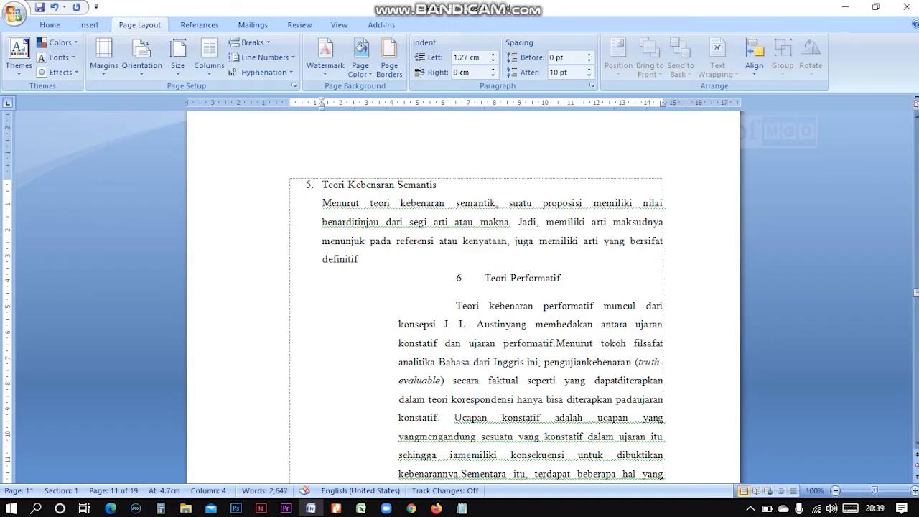
{"action": "key", "text": "Tab"}
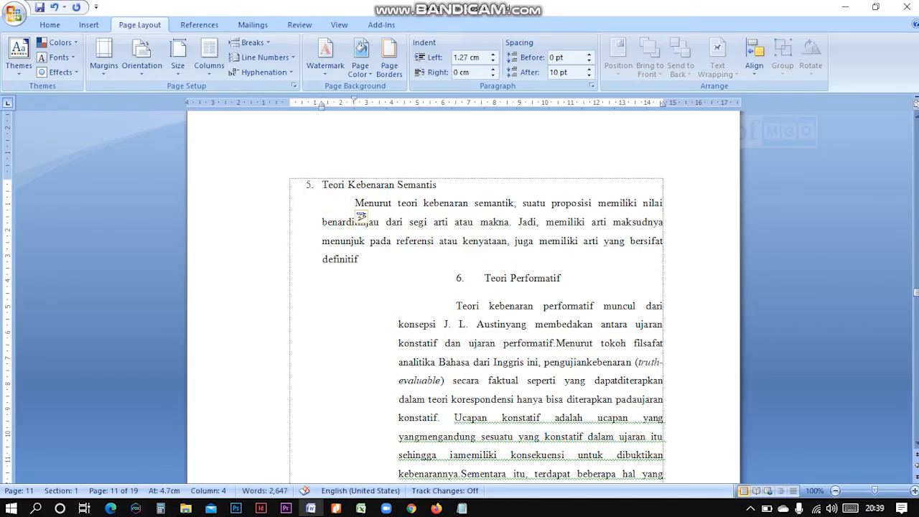
{"action": "left_click", "coordinate": [482, 278]}
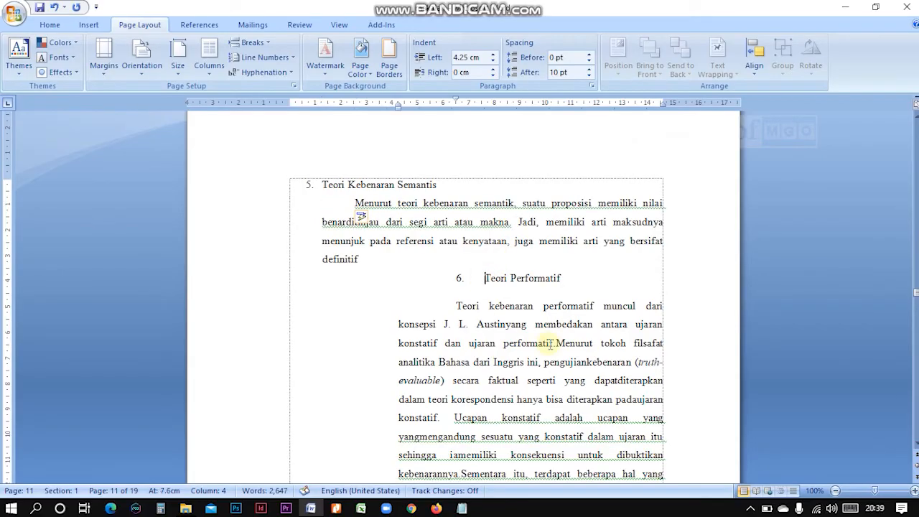
Number Teori Performatif as item 6 and first-line indent its performatif body paragraph beneath it
{"action": "key", "text": "BackSpace"}
{"action": "key", "text": "BackSpace"}
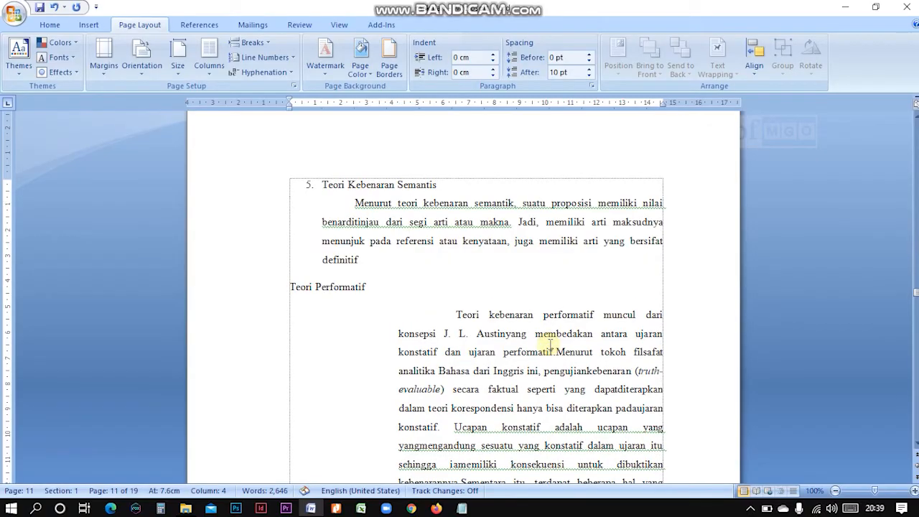
{"action": "type", "text": "6."}
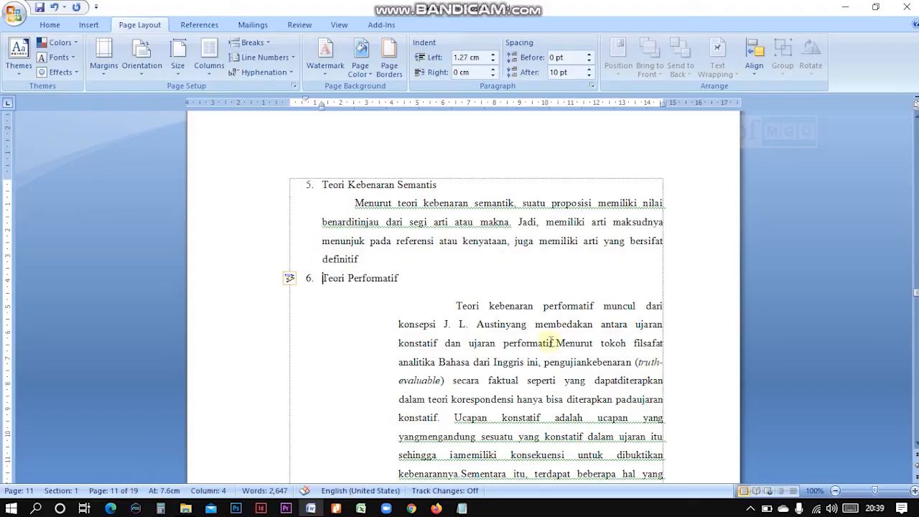
{"action": "left_click", "coordinate": [454, 303]}
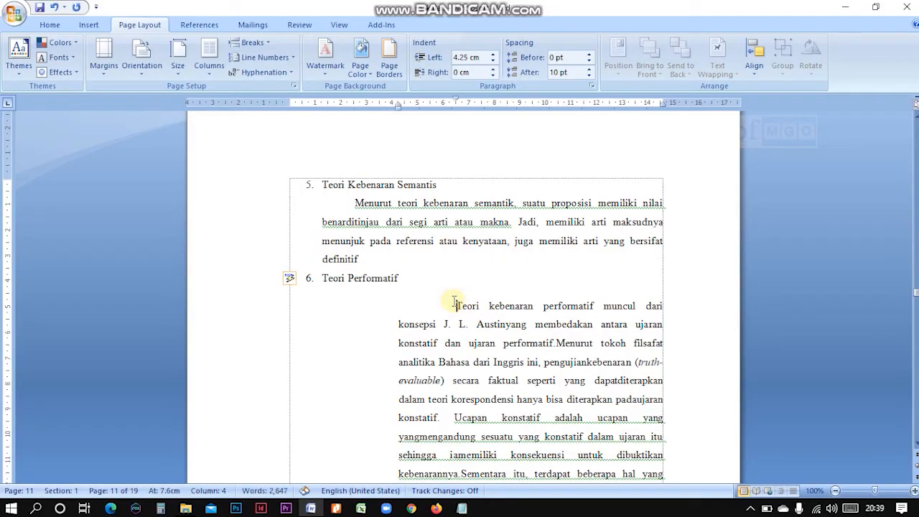
{"action": "key", "text": "BackSpace"}
{"action": "key", "text": "BackSpace"}
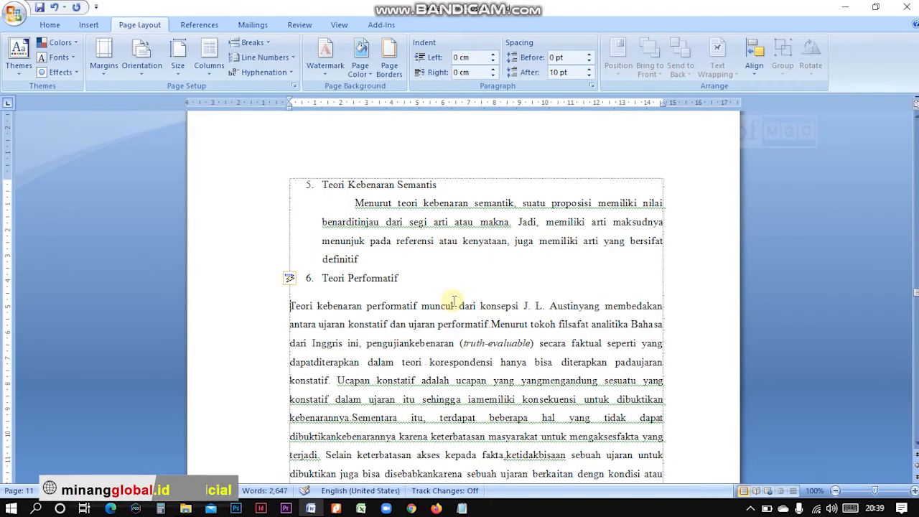
{"action": "key", "text": "BackSpace"}
{"action": "key", "text": "Return"}
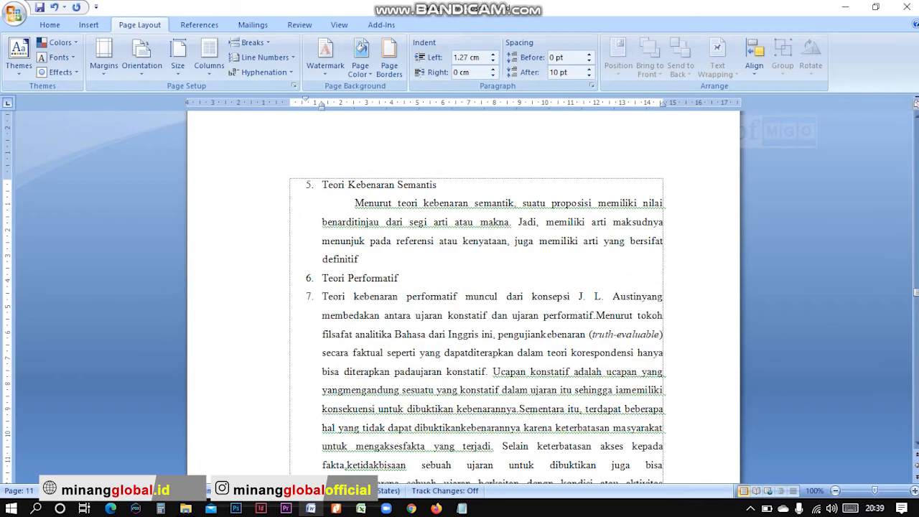
{"action": "key", "text": "BackSpace"}
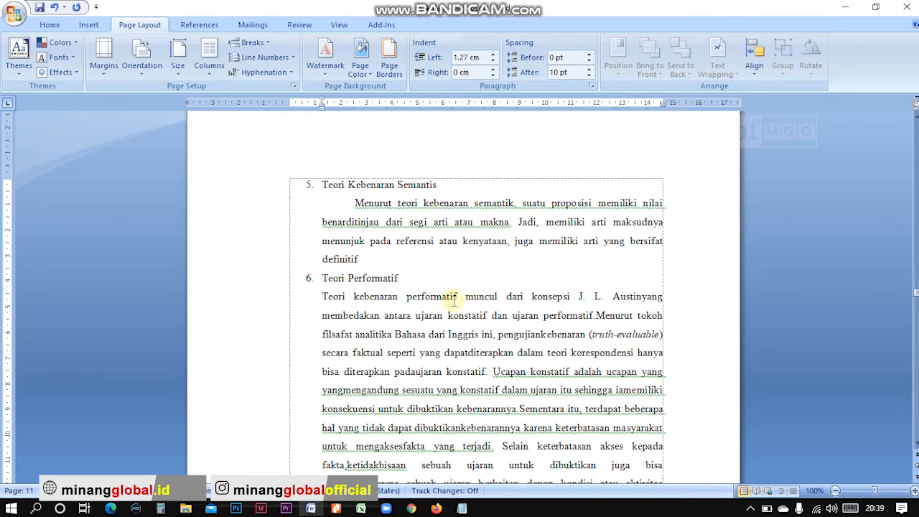
{"action": "key", "text": "Tab"}
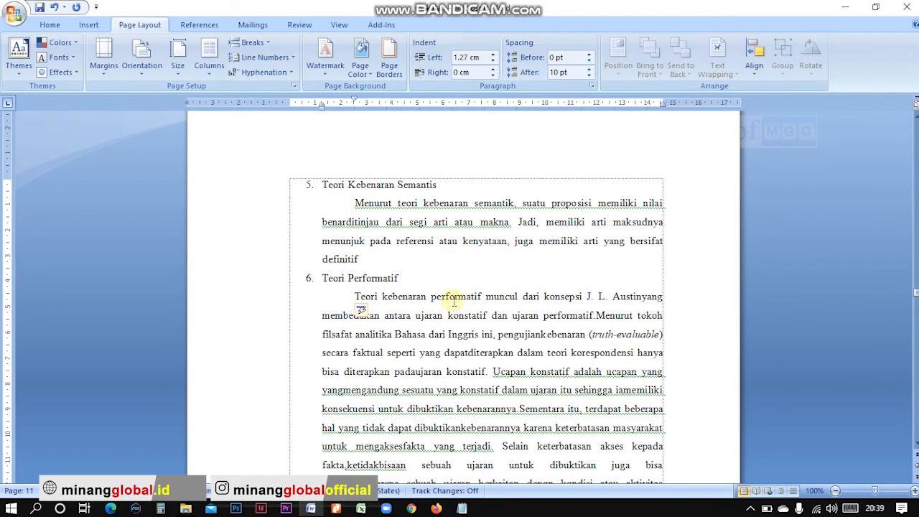
{"action": "scroll", "coordinate": [453, 301], "scroll_direction": "down", "scroll_amount": 5}
Realign the Untuk hal-hal ini paragraph to match the previous paragraph's first-line indent
{"action": "left_click", "coordinate": [455, 291]}
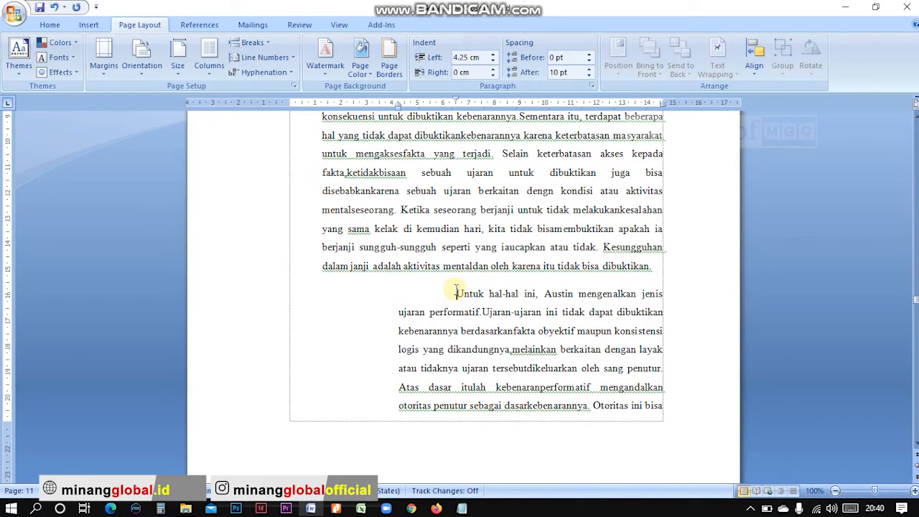
{"action": "key", "text": "BackSpace"}
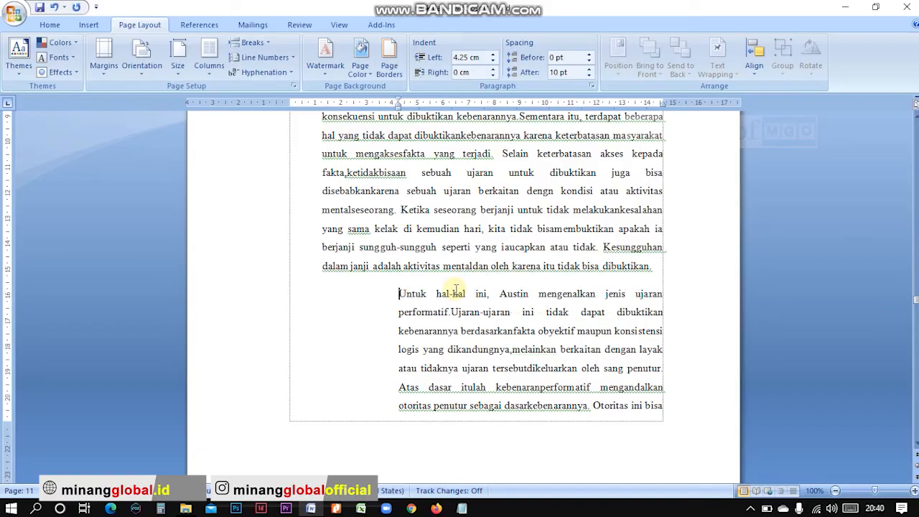
{"action": "key", "text": "BackSpace"}
{"action": "key", "text": "BackSpace"}
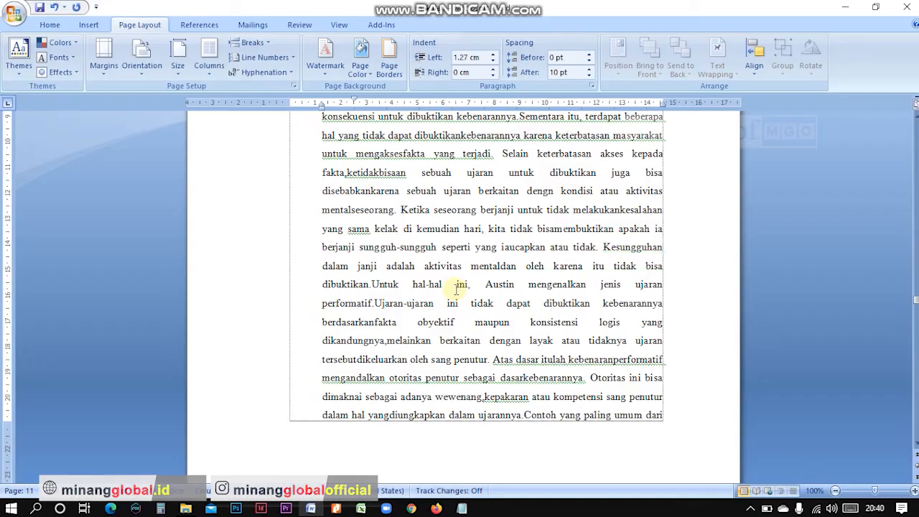
{"action": "key", "text": "Return"}
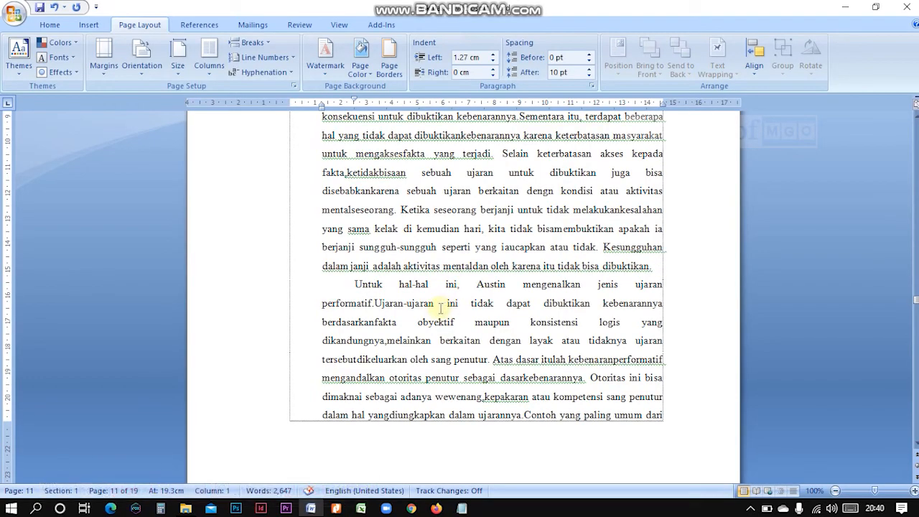
{"action": "scroll", "coordinate": [439, 307], "scroll_direction": "down", "scroll_amount": 10}
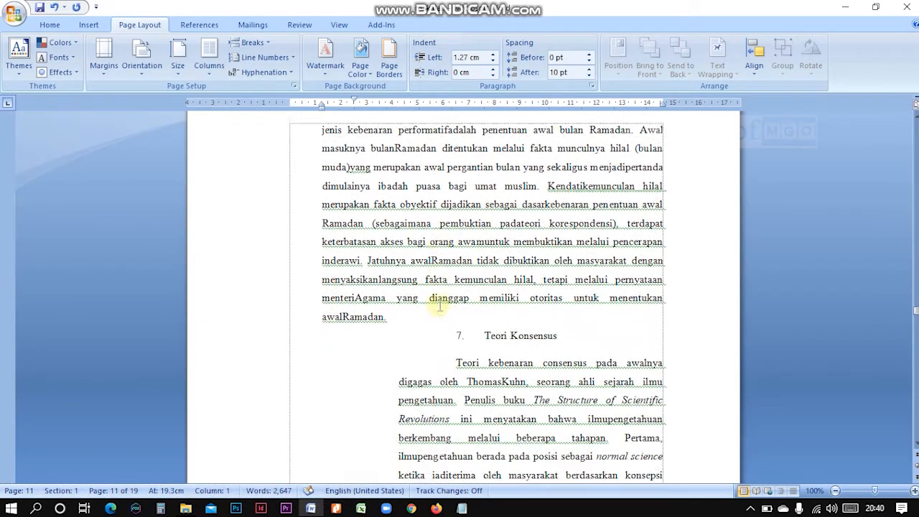
Move Teori Konsensus to the margin and renumber it as item 7 by typing '7.'
{"action": "left_click", "coordinate": [482, 270]}
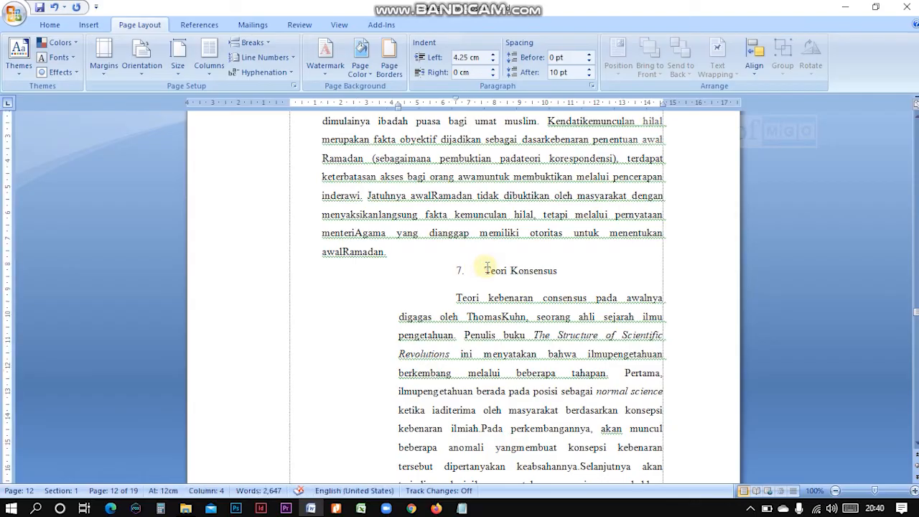
{"action": "key", "text": "BackSpace"}
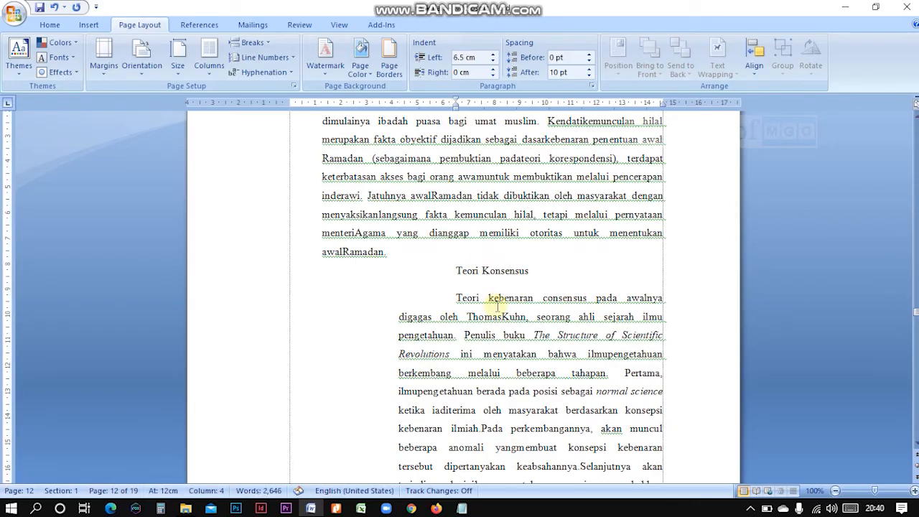
{"action": "key", "text": "BackSpace"}
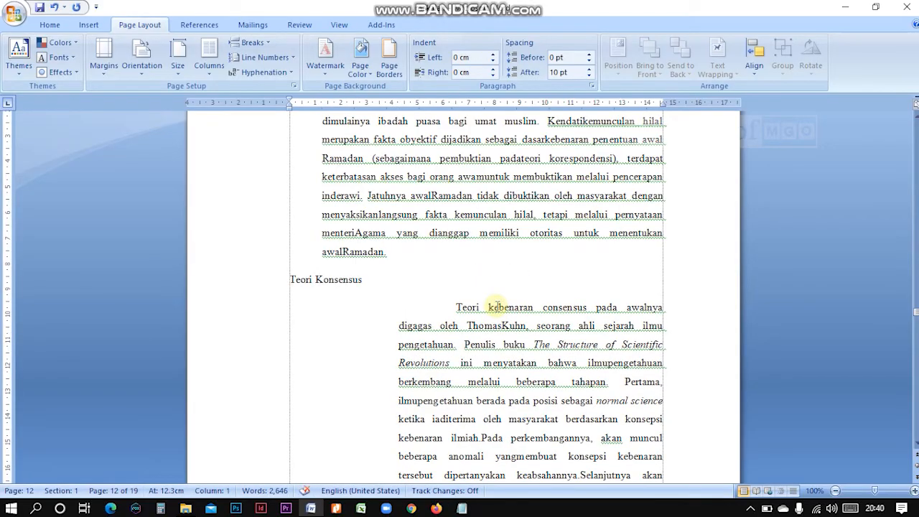
{"action": "type", "text": "7."}
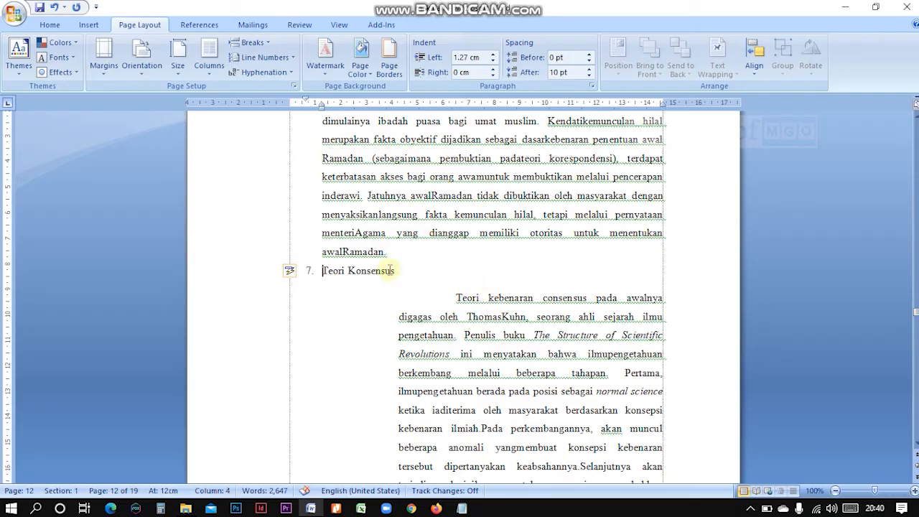
Move the consensus body paragraph under item 7, removing the stray number 8
{"action": "left_click", "coordinate": [456, 298]}
{"action": "key", "text": "BackSpace"}
{"action": "key", "text": "BackSpace"}
{"action": "key", "text": "BackSpace"}
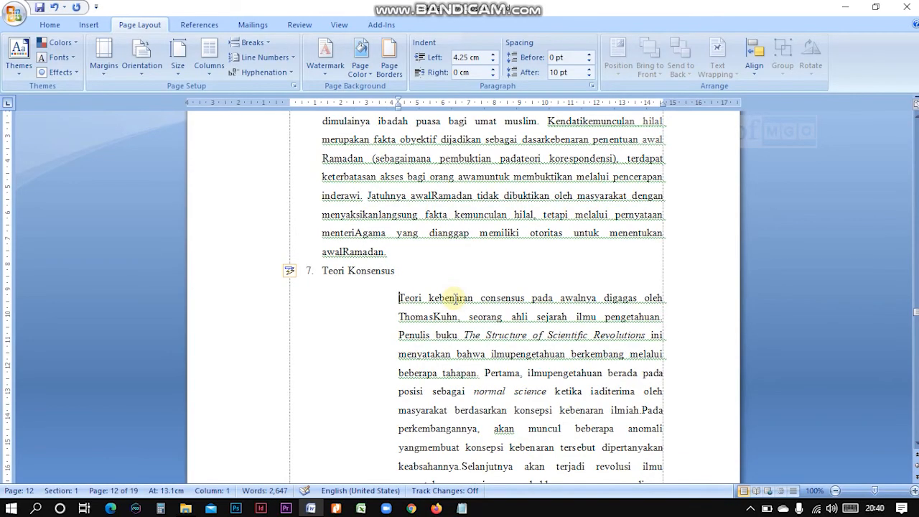
{"action": "key", "text": "Return"}
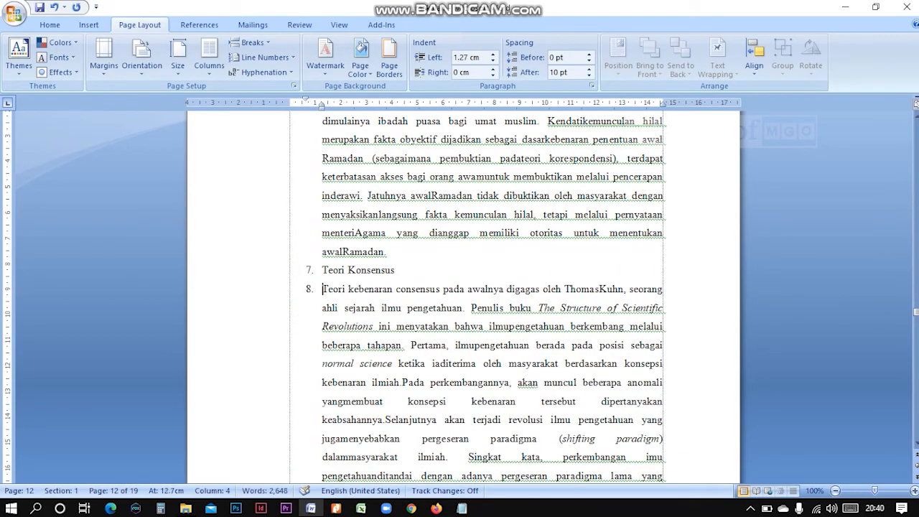
{"action": "key", "text": "BackSpace"}
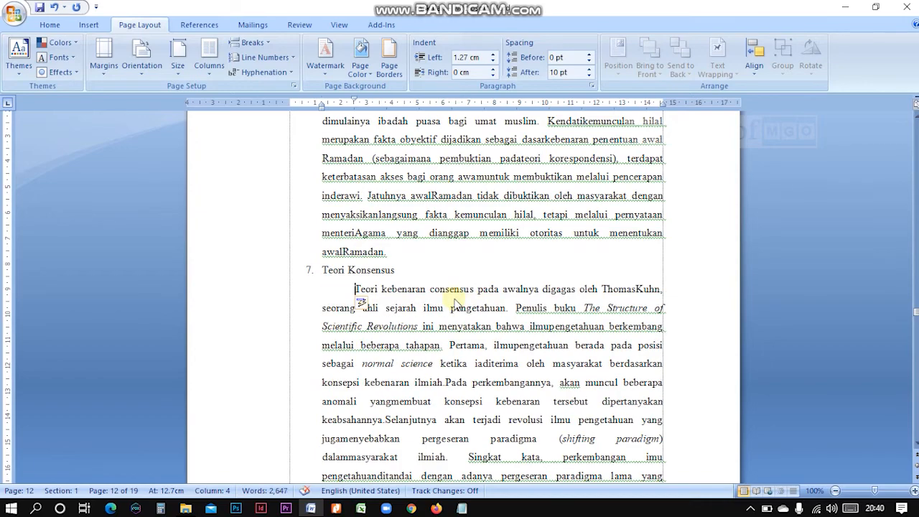
{"action": "scroll", "coordinate": [454, 303], "scroll_direction": "down", "scroll_amount": 5}
Realign the Berdasarkan paragraph at 1.27 cm with a first-line indent
{"action": "left_click", "coordinate": [454, 268]}
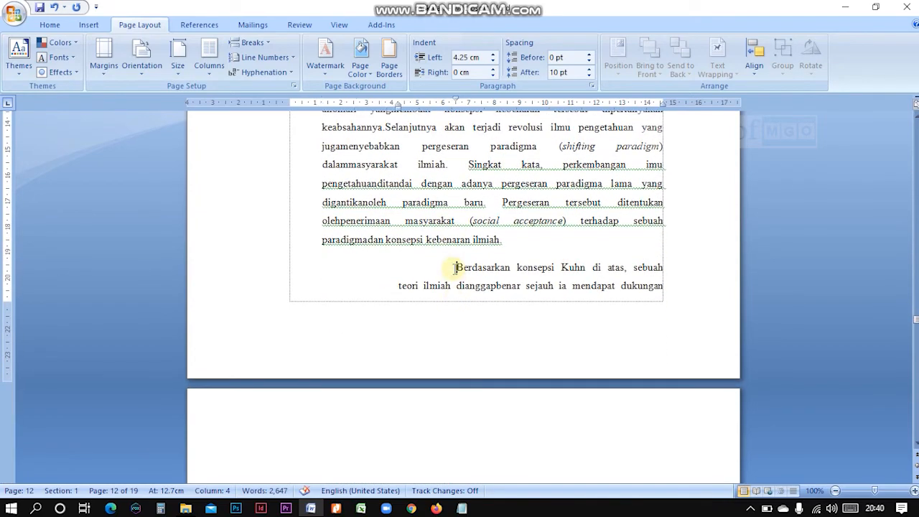
{"action": "key", "text": "BackSpace"}
{"action": "key", "text": "BackSpace"}
{"action": "key", "text": "BackSpace"}
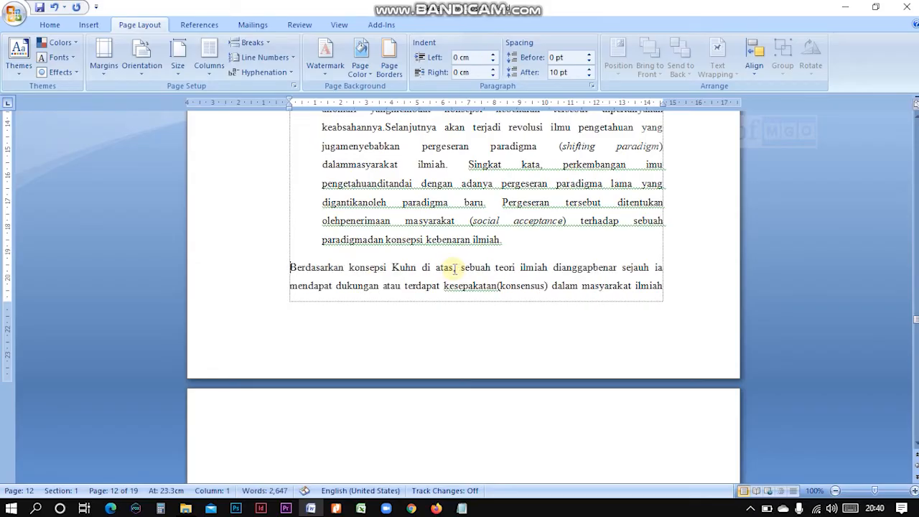
{"action": "key", "text": "Return"}
{"action": "scroll", "coordinate": [459, 267], "scroll_direction": "down", "scroll_amount": 6}
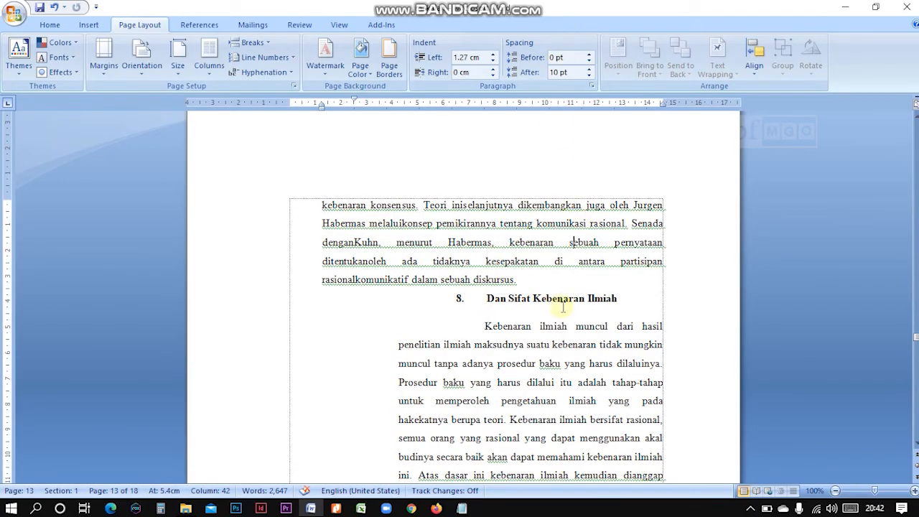
Scroll through the end of Teori Konsensus to heading 8 'Dan Sifat Kebenaran Ilmiah' on page 13
{"action": "left_click", "coordinate": [489, 297]}
{"action": "scroll", "coordinate": [445, 293], "scroll_direction": "up", "scroll_amount": 15}
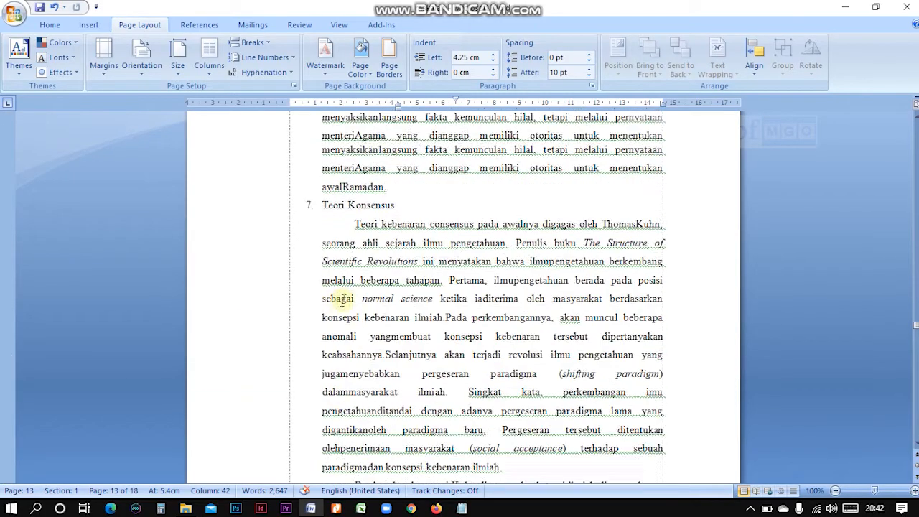
{"action": "scroll", "coordinate": [345, 293], "scroll_direction": "up", "scroll_amount": 20}
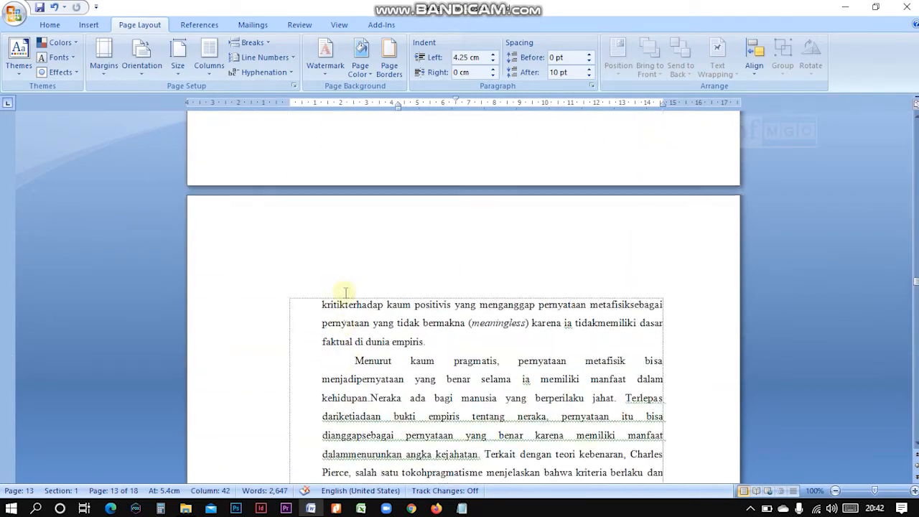
{"action": "scroll", "coordinate": [345, 294], "scroll_direction": "up", "scroll_amount": 20}
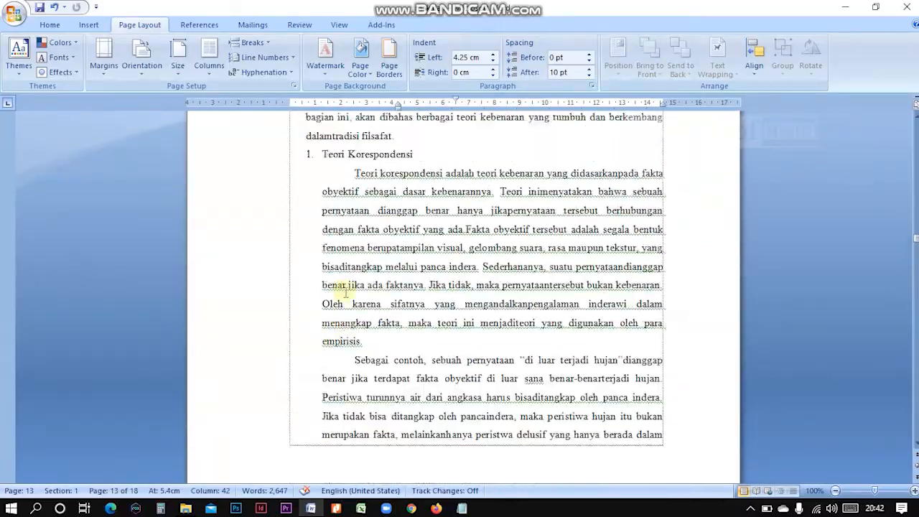
{"action": "scroll", "coordinate": [337, 283], "scroll_direction": "down", "scroll_amount": 1}
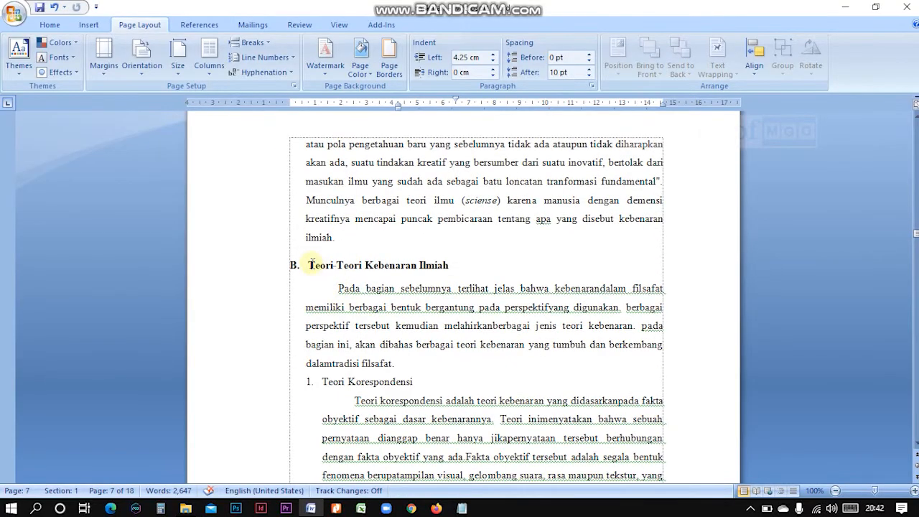
{"action": "scroll", "coordinate": [442, 265], "scroll_direction": "down", "scroll_amount": 15}
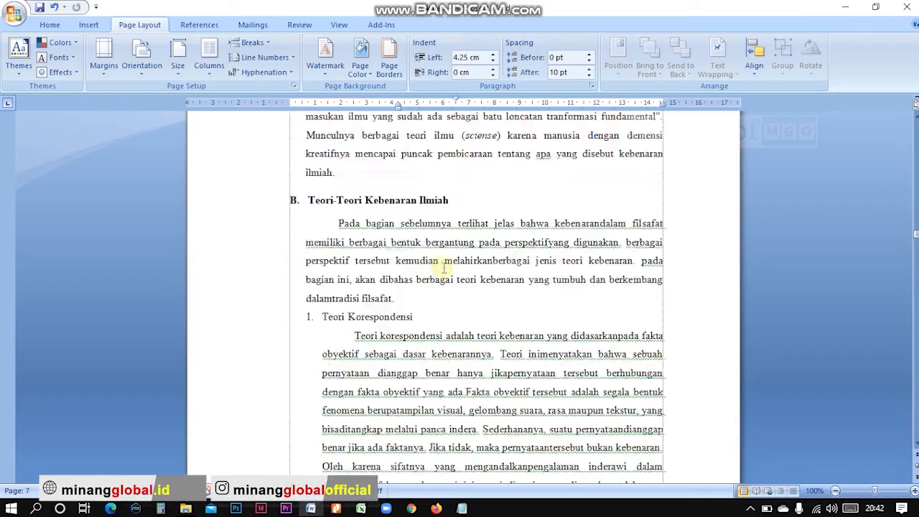
{"action": "scroll", "coordinate": [454, 267], "scroll_direction": "down", "scroll_amount": 20}
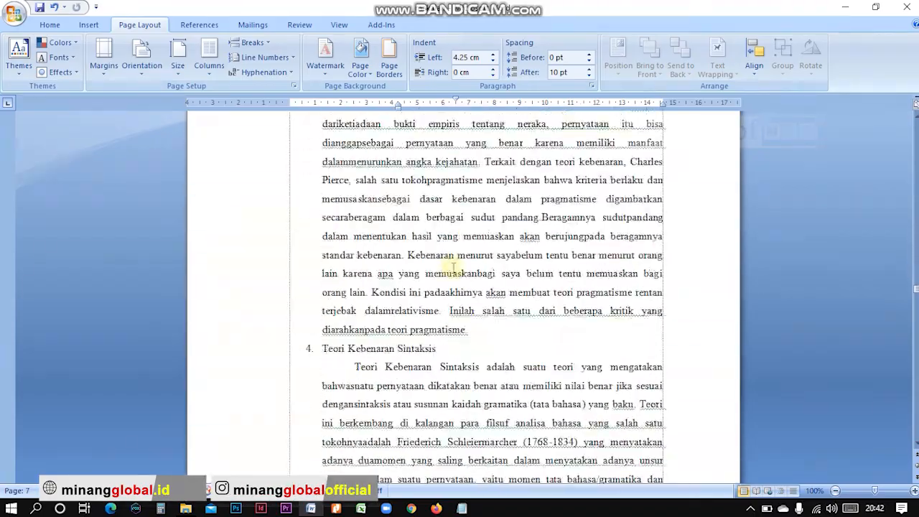
{"action": "scroll", "coordinate": [451, 266], "scroll_direction": "down", "scroll_amount": 10}
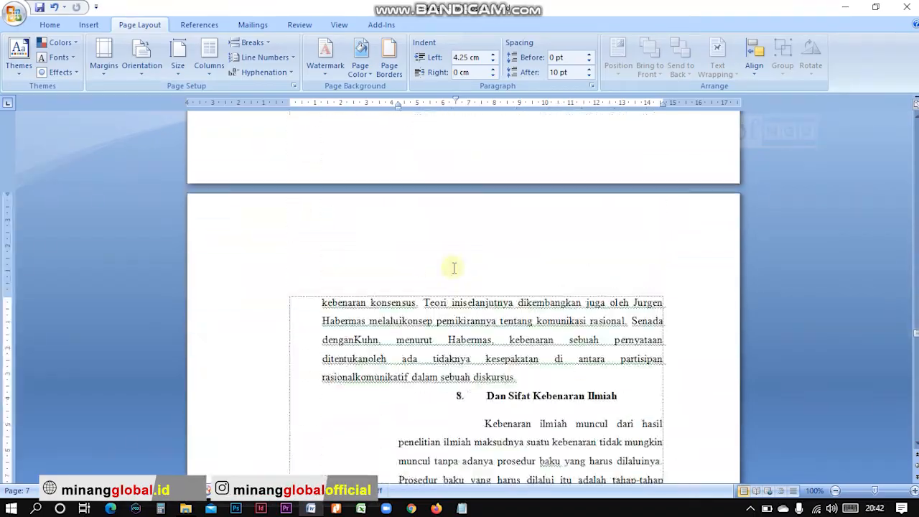
{"action": "scroll", "coordinate": [488, 220], "scroll_direction": "up", "scroll_amount": 2}
Add a blank line after 'diskursus.' and replace the '8.' heading numbering with 'C.', outdented one level
{"action": "left_click", "coordinate": [524, 243]}
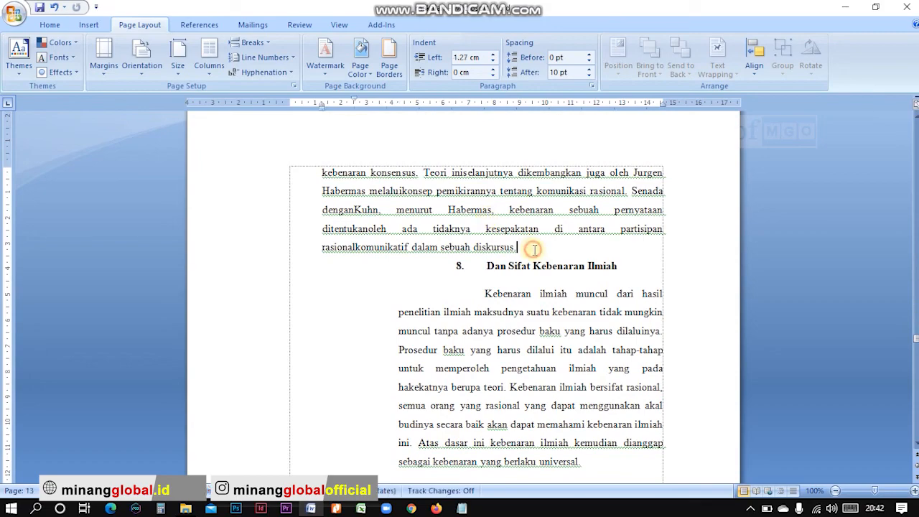
{"action": "key", "text": "Return"}
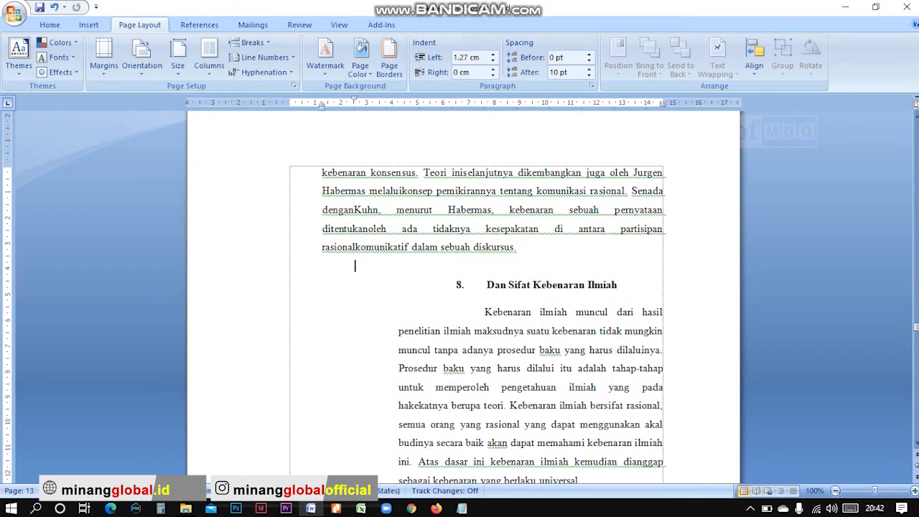
{"action": "left_click", "coordinate": [487, 286]}
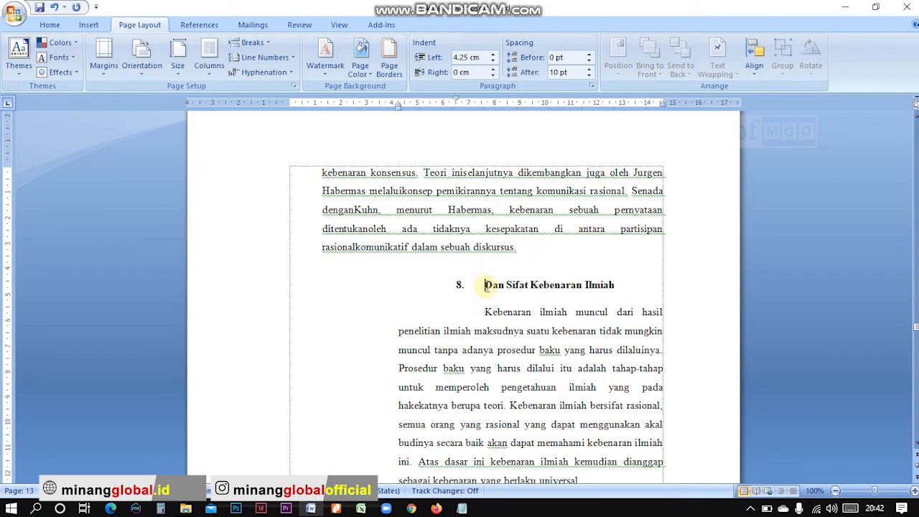
{"action": "key", "text": "BackSpace"}
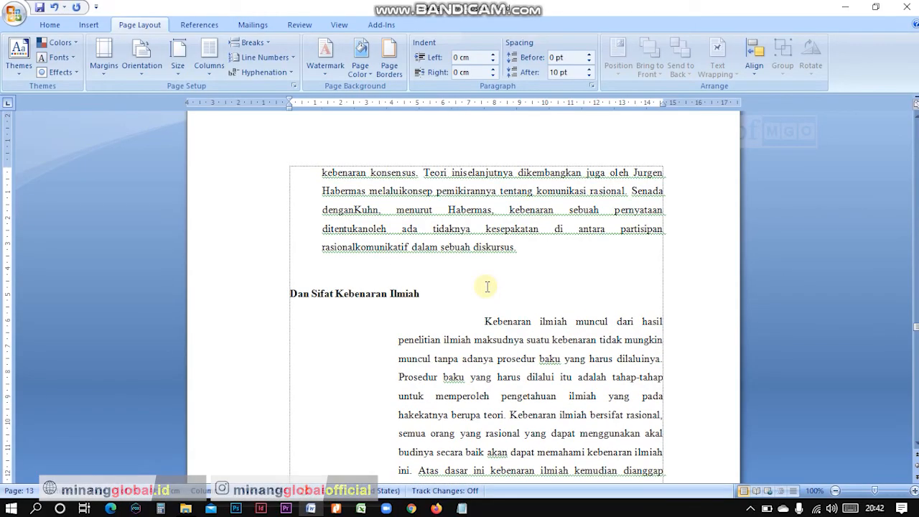
{"action": "type", "text": "C"}
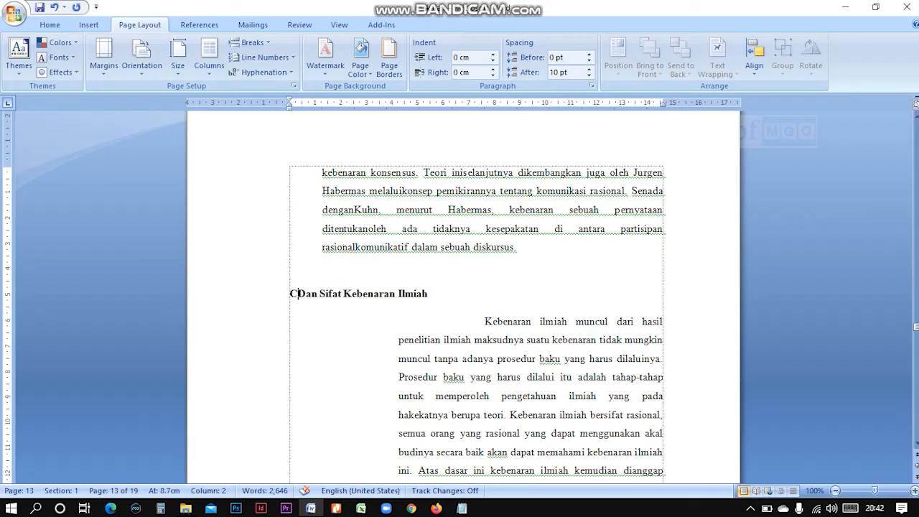
{"action": "type", "text": "."}
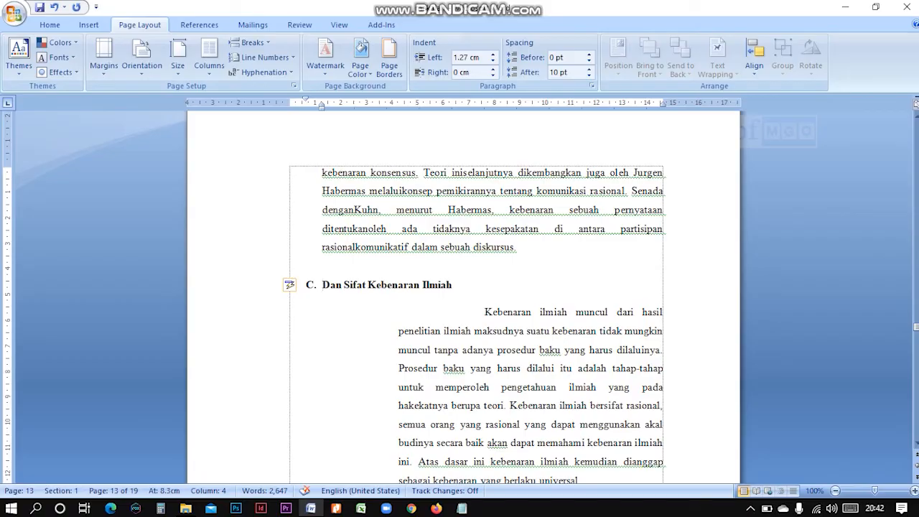
{"action": "key", "text": "shift+Tab"}
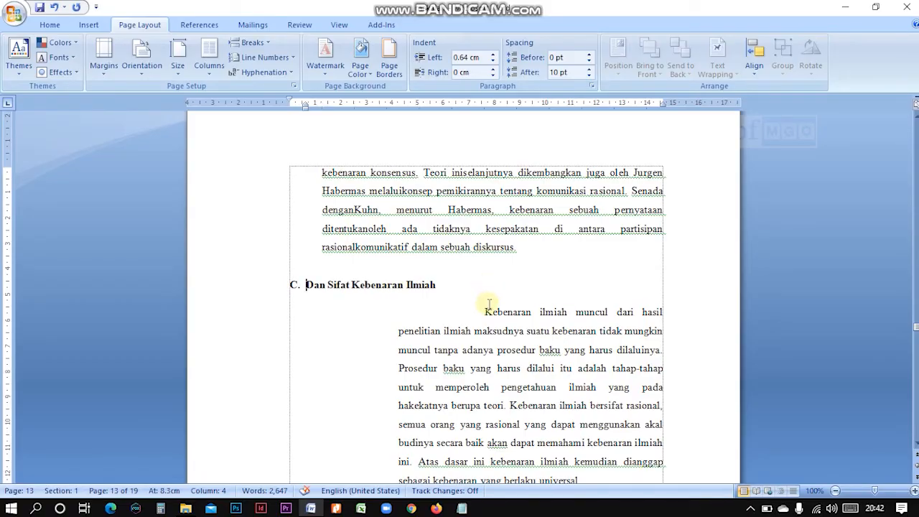
Remove the 'D.' numbering from the Kebenaran ilmiah paragraph and indent it 1.27 cm with a first-line indent
{"action": "key", "text": "BackSpace"}
{"action": "key", "text": "BackSpace"}
{"action": "key", "text": "BackSpace"}
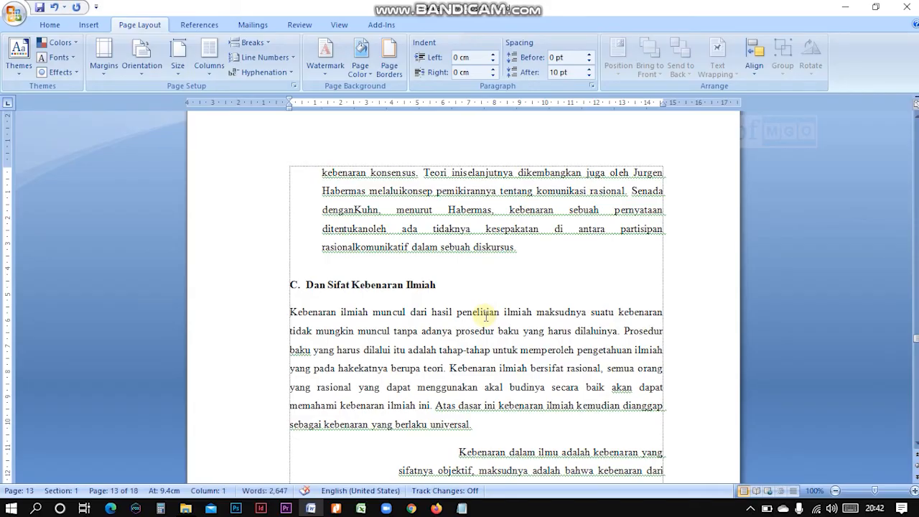
{"action": "key", "text": "BackSpace"}
{"action": "key", "text": "Return"}
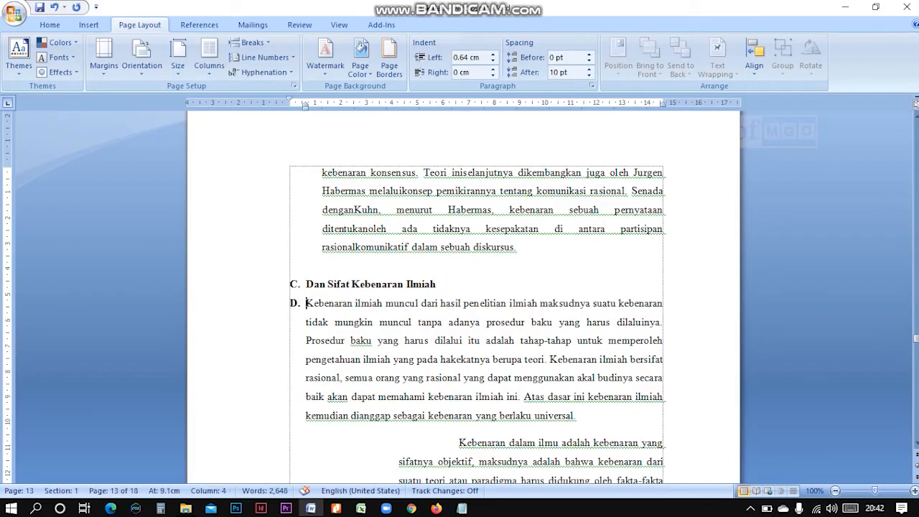
{"action": "key", "text": "BackSpace"}
{"action": "key", "text": "Tab"}
{"action": "key", "text": "Tab"}
{"action": "left_click", "coordinate": [487, 321]}
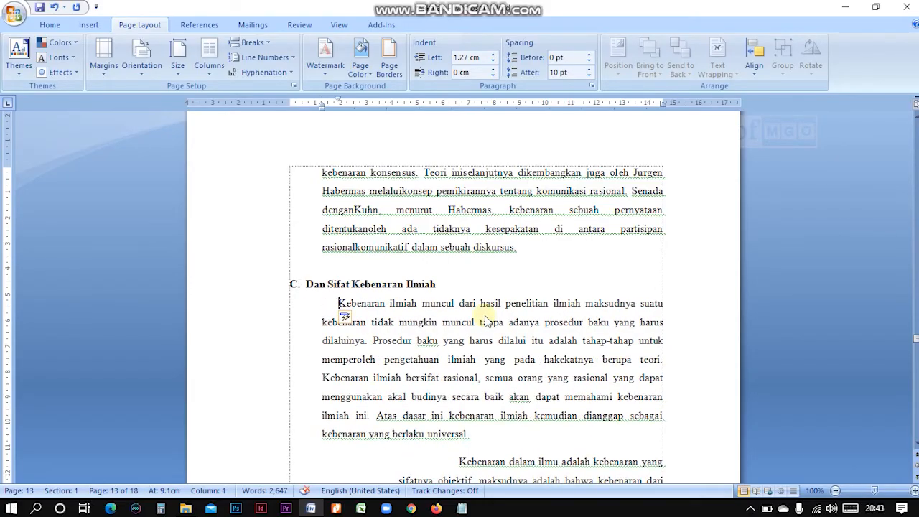
{"action": "key", "text": "Tab"}
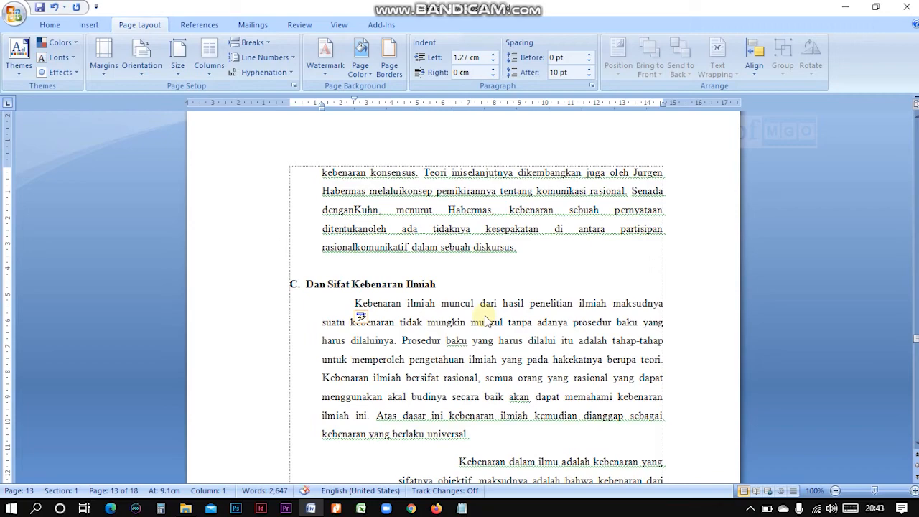
{"action": "left_click", "coordinate": [318, 311]}
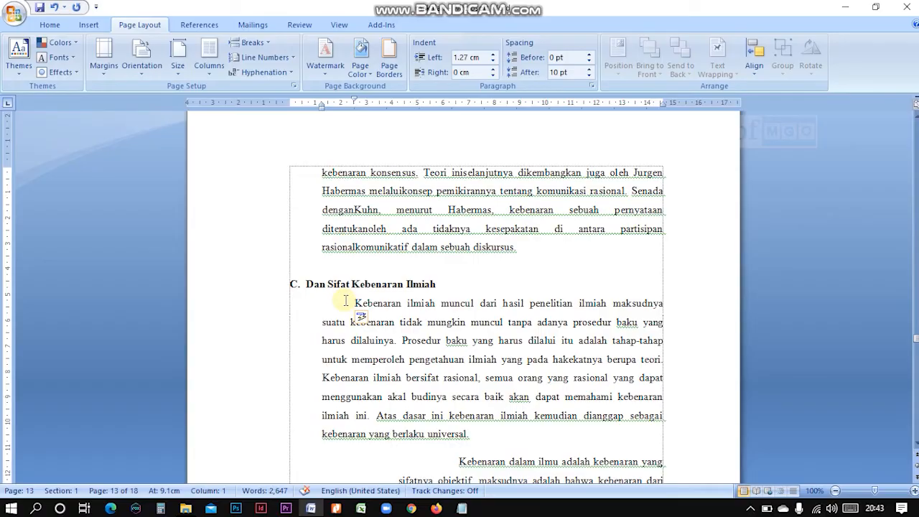
Align the first two paragraphs under heading C with the heading text, keeping first-line indents
{"action": "key", "text": "BackSpace"}
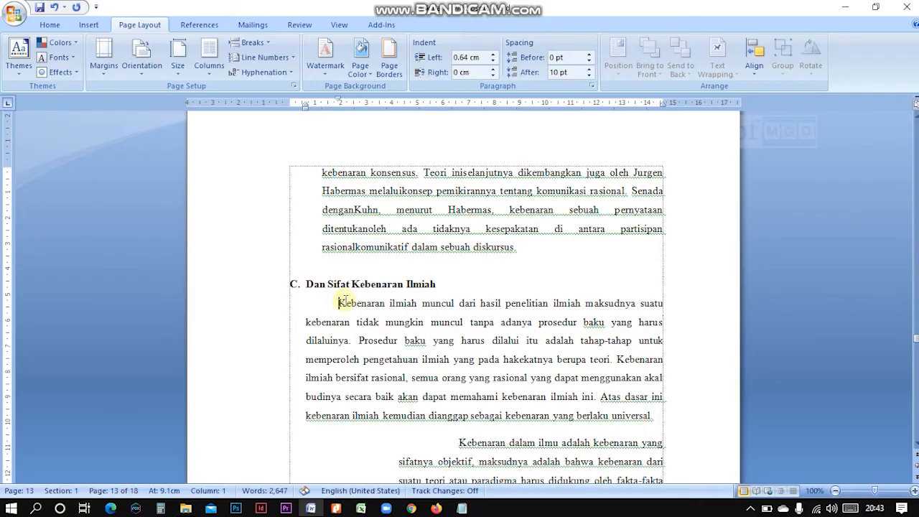
{"action": "scroll", "coordinate": [435, 307], "scroll_direction": "down", "scroll_amount": 2}
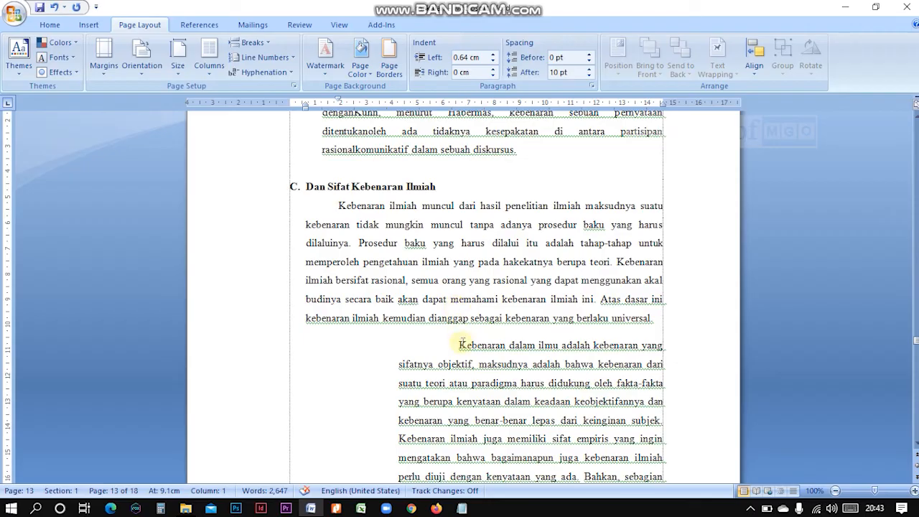
{"action": "key", "text": "BackSpace"}
{"action": "key", "text": "BackSpace"}
{"action": "key", "text": "BackSpace"}
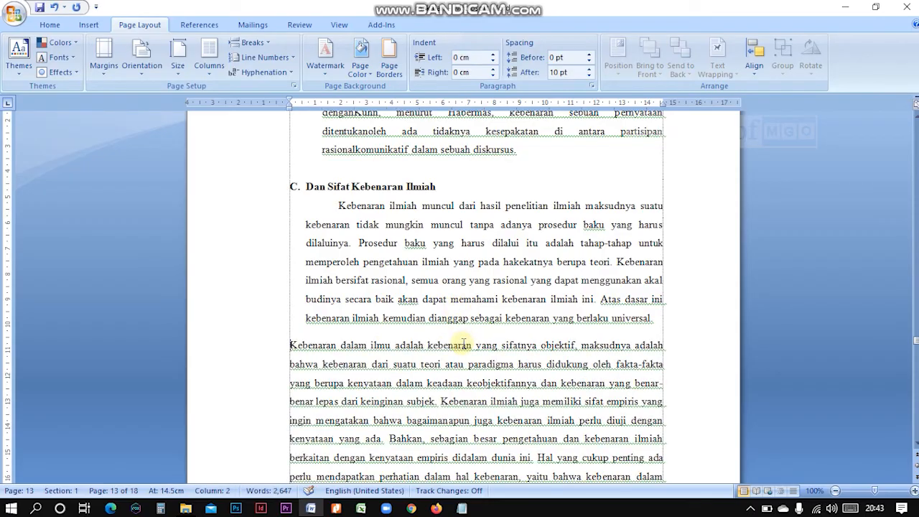
{"action": "key", "text": "BackSpace"}
{"action": "key", "text": "Return"}
Align the 'Kebenaran ilmiah paling tidak memiliki tiga sifat dasar, yakni:' paragraph with the paragraph above
{"action": "scroll", "coordinate": [465, 343], "scroll_direction": "down", "scroll_amount": 5}
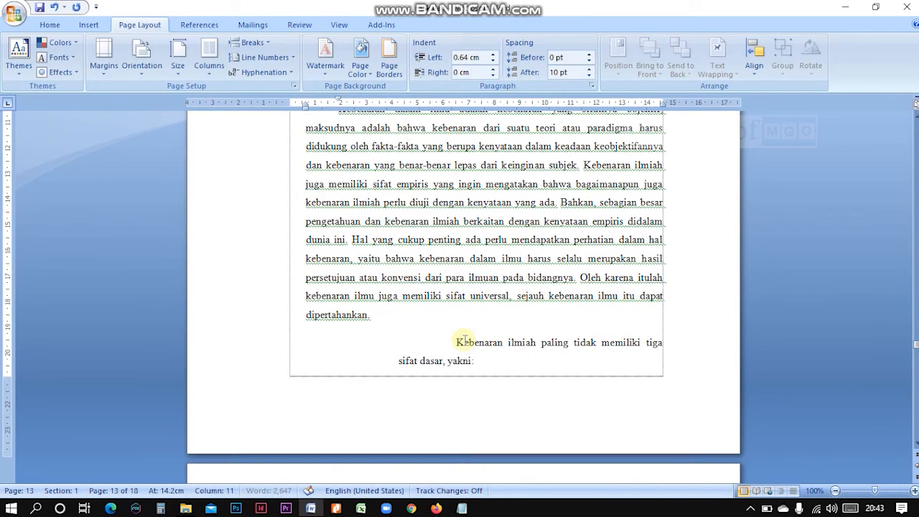
{"action": "key", "text": "BackSpace"}
{"action": "key", "text": "BackSpace"}
{"action": "key", "text": "BackSpace"}
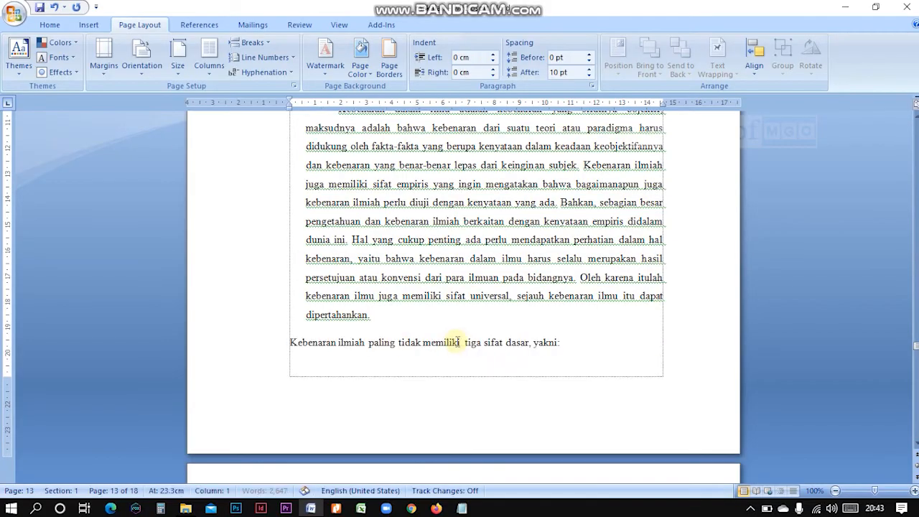
{"action": "key", "text": "Return"}
{"action": "scroll", "coordinate": [474, 333], "scroll_direction": "down", "scroll_amount": 1}
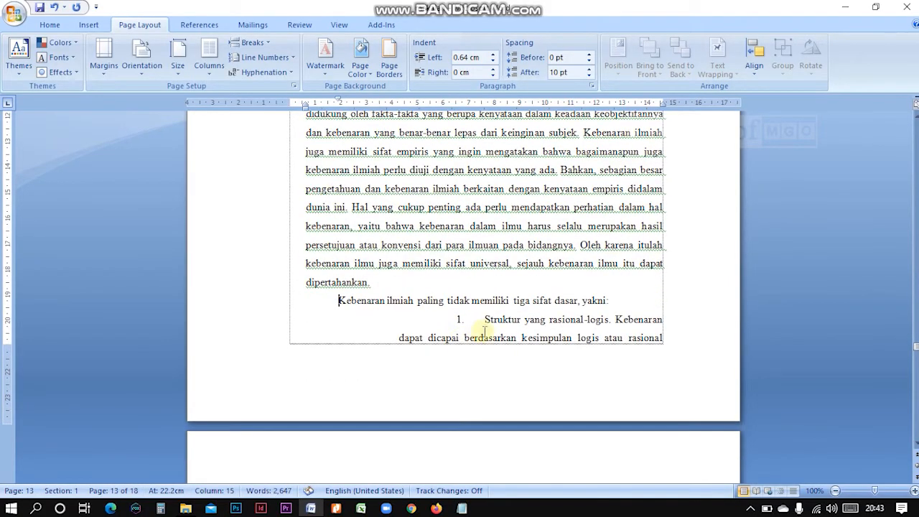
{"action": "scroll", "coordinate": [490, 325], "scroll_direction": "down", "scroll_amount": 10}
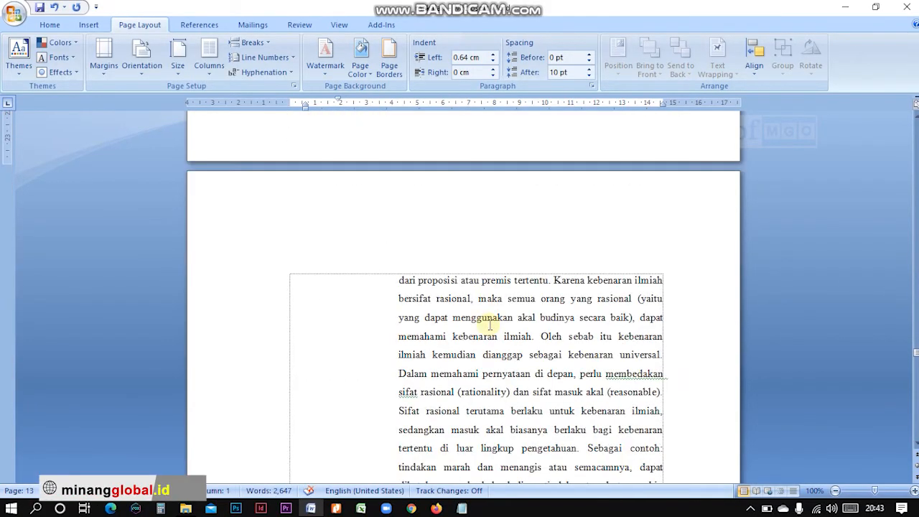
{"action": "scroll", "coordinate": [490, 325], "scroll_direction": "up", "scroll_amount": 10}
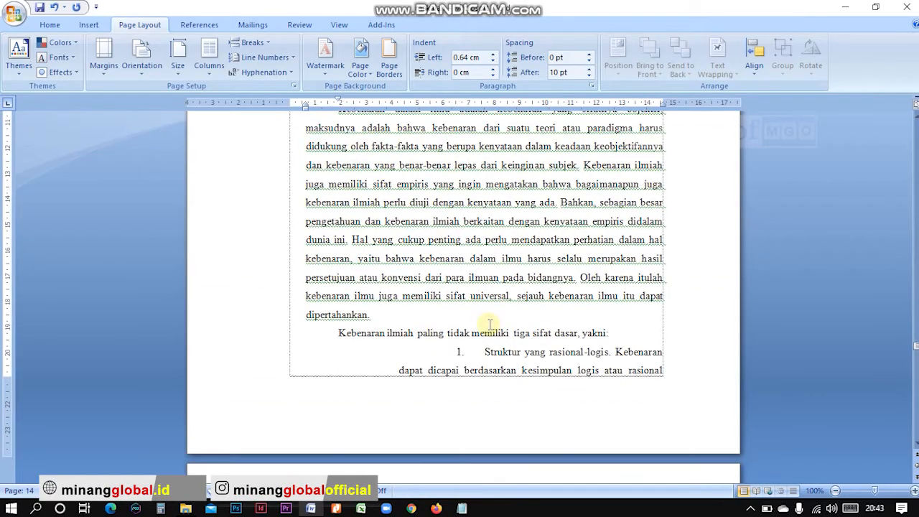
{"action": "scroll", "coordinate": [490, 325], "scroll_direction": "down", "scroll_amount": 14}
{"action": "scroll", "coordinate": [490, 326], "scroll_direction": "up", "scroll_amount": 8}
{"action": "scroll", "coordinate": [490, 325], "scroll_direction": "down", "scroll_amount": 10}
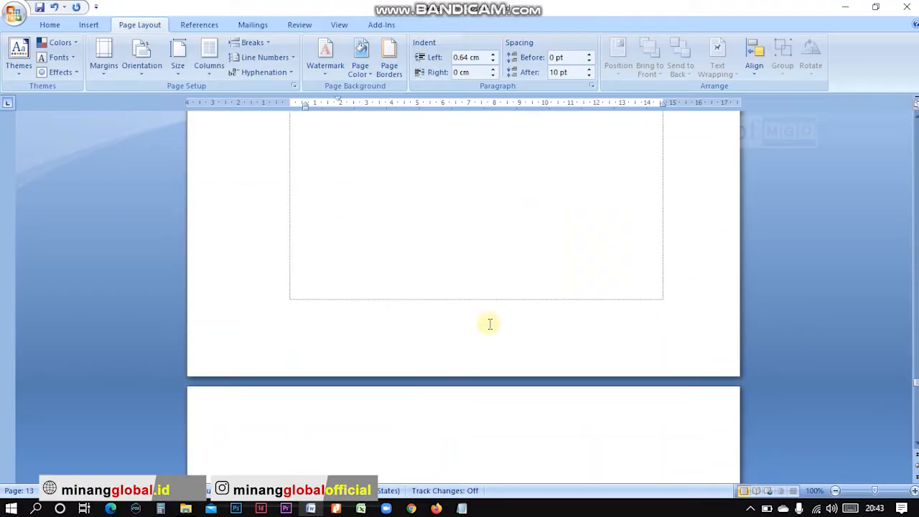
{"action": "scroll", "coordinate": [491, 325], "scroll_direction": "up", "scroll_amount": 10}
{"action": "scroll", "coordinate": [490, 325], "scroll_direction": "down", "scroll_amount": 8}
{"action": "scroll", "coordinate": [490, 326], "scroll_direction": "up", "scroll_amount": 12}
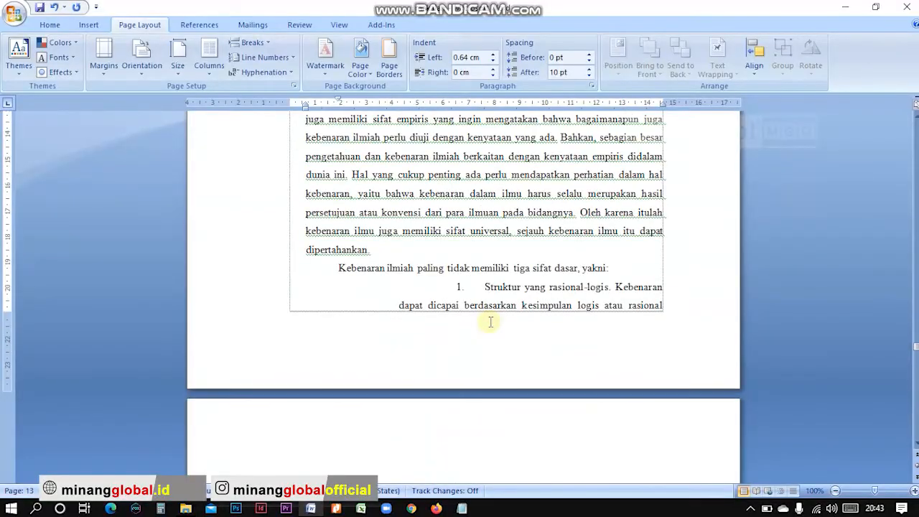
{"action": "left_click", "coordinate": [483, 288]}
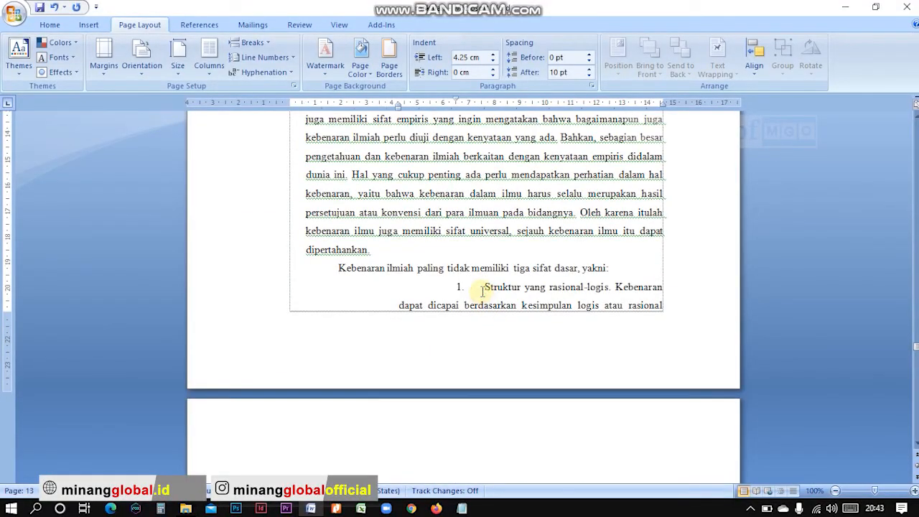
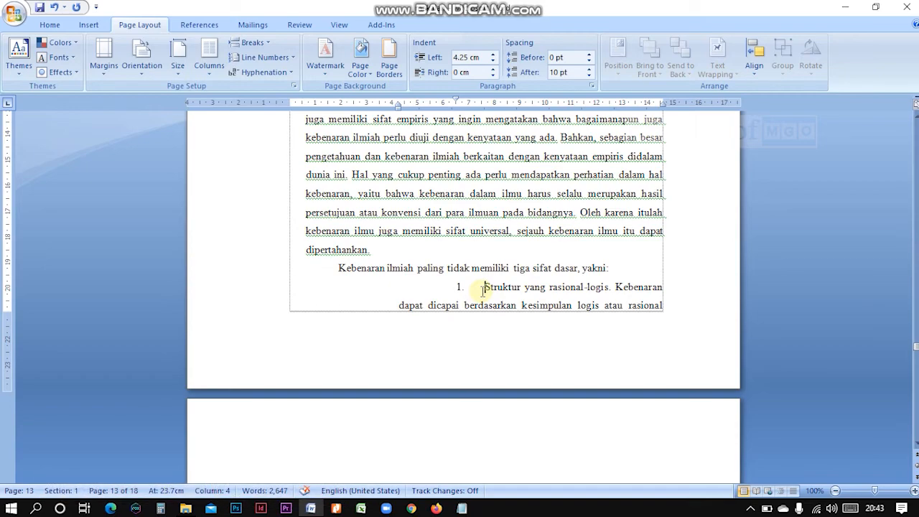
Renumber the Struktur item as '1.' and check its indent against the section C heading
{"action": "key", "text": "BackSpace"}
{"action": "key", "text": "BackSpace"}
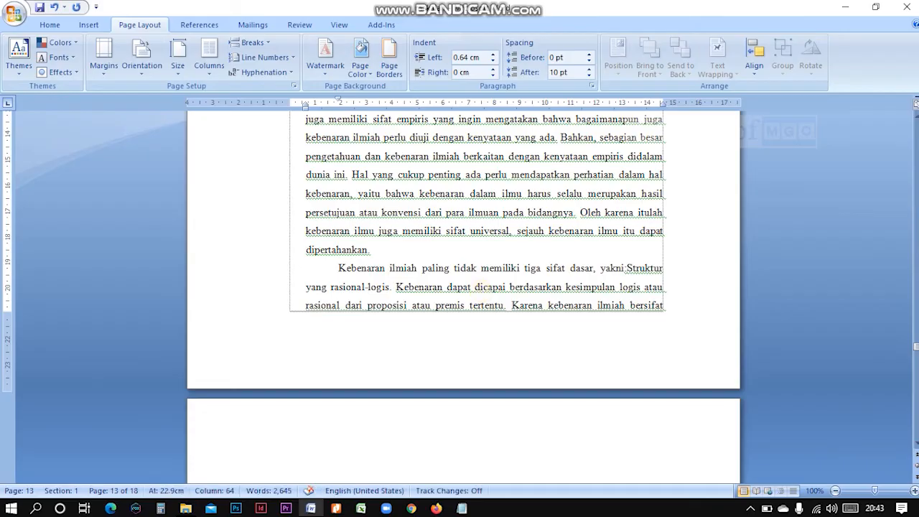
{"action": "key", "text": "Return"}
{"action": "type", "text": "1."}
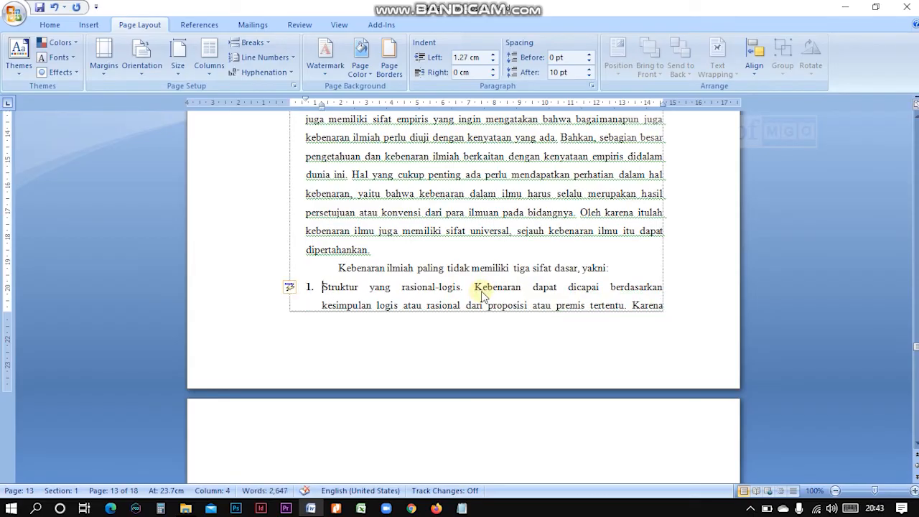
{"action": "left_click", "coordinate": [309, 287]}
{"action": "scroll", "coordinate": [308, 285], "scroll_direction": "up", "scroll_amount": 10}
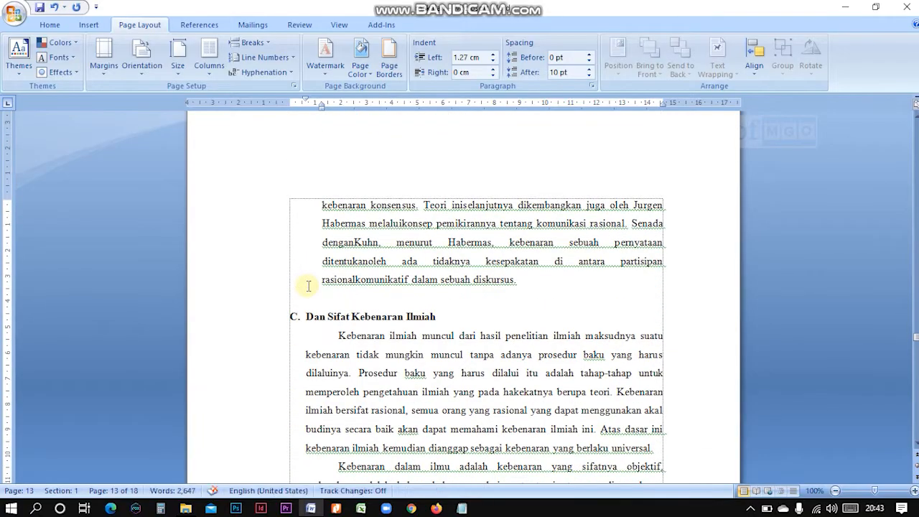
{"action": "scroll", "coordinate": [307, 286], "scroll_direction": "down", "scroll_amount": 1}
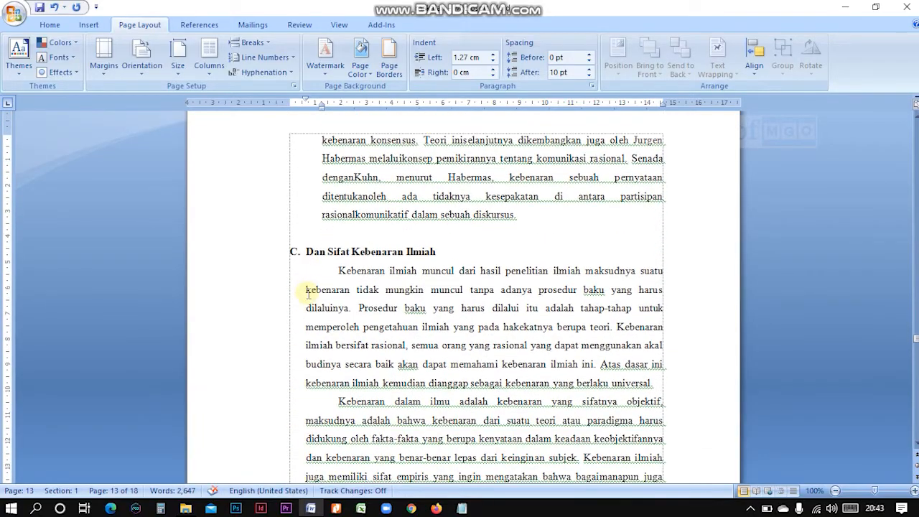
{"action": "left_click", "coordinate": [309, 250]}
{"action": "scroll", "coordinate": [308, 248], "scroll_direction": "down", "scroll_amount": 9}
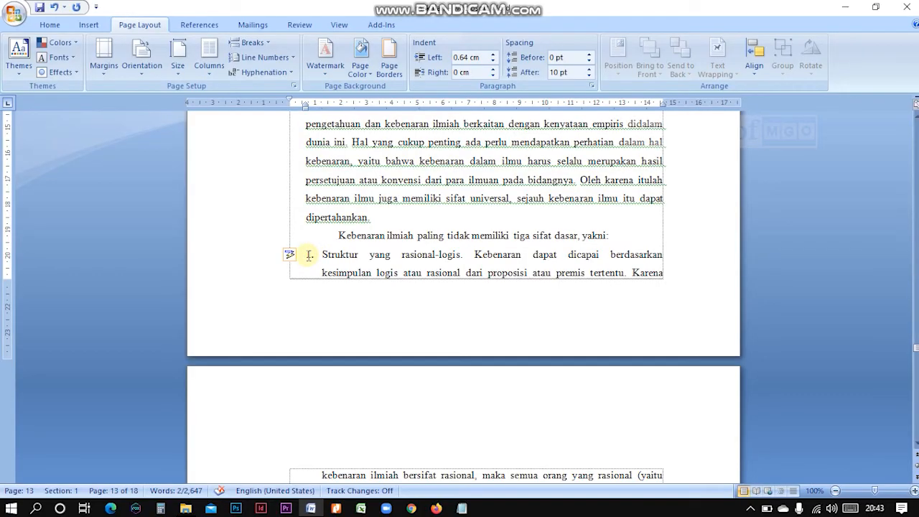
{"action": "left_click", "coordinate": [307, 255]}
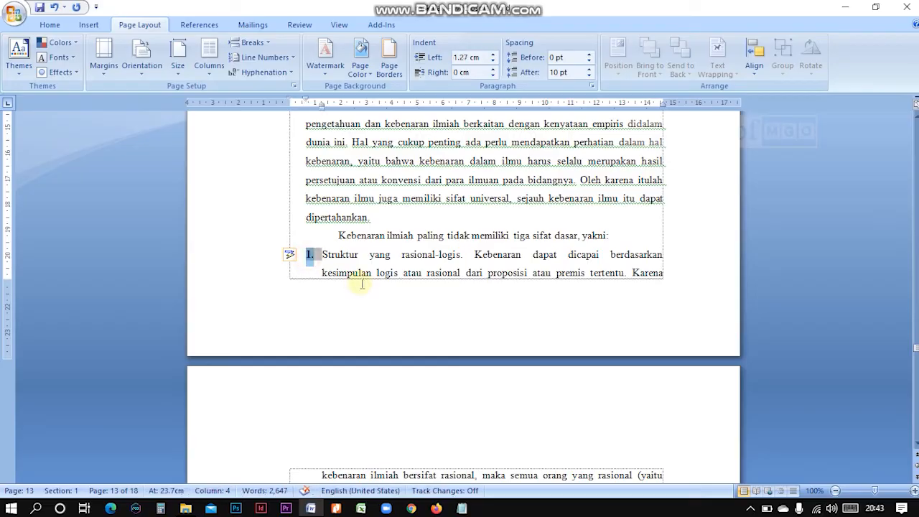
{"action": "left_click", "coordinate": [324, 251]}
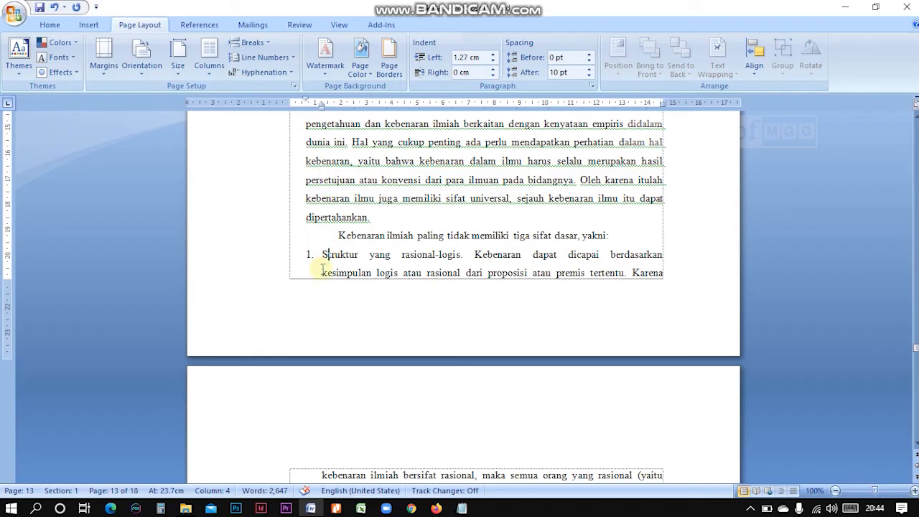
{"action": "scroll", "coordinate": [323, 269], "scroll_direction": "down", "scroll_amount": 1}
{"action": "scroll", "coordinate": [323, 269], "scroll_direction": "down", "scroll_amount": 5}
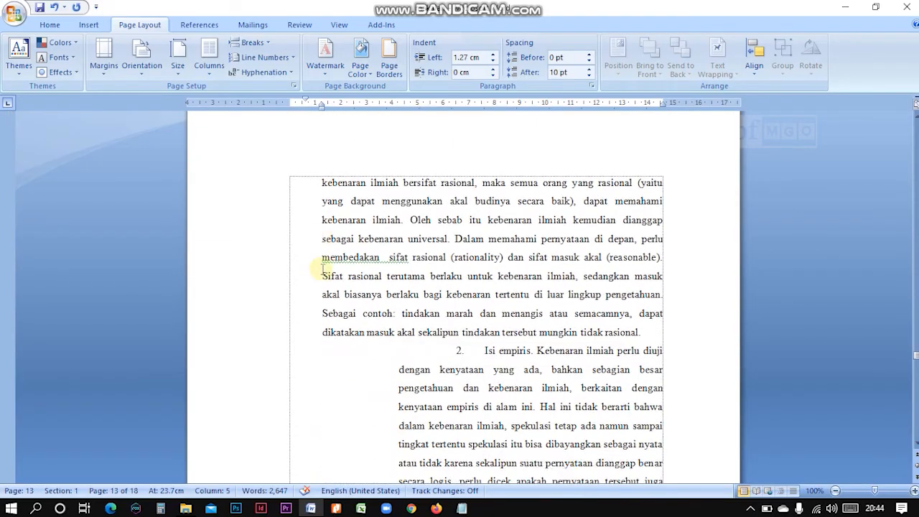
Rejoin the Isi empiris paragraph so automatic numbering makes it list item 2
{"action": "left_click", "coordinate": [480, 317]}
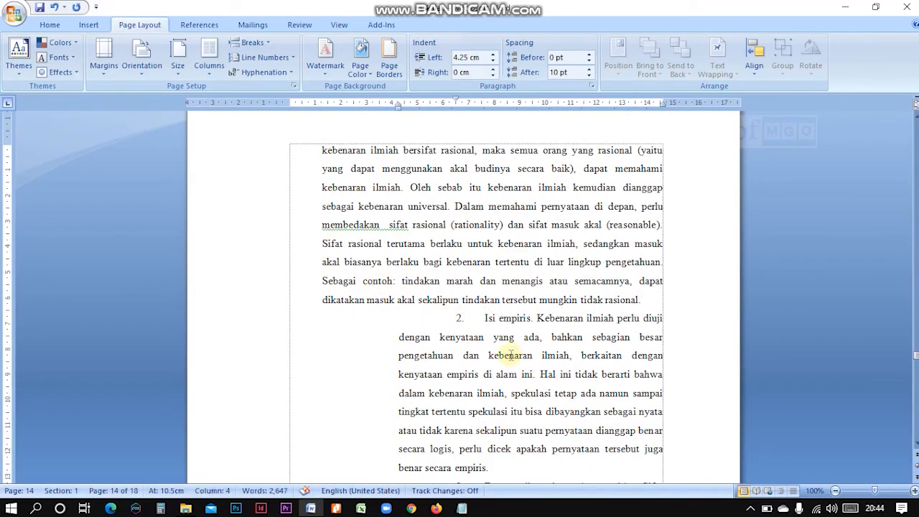
{"action": "key", "text": "BackSpace"}
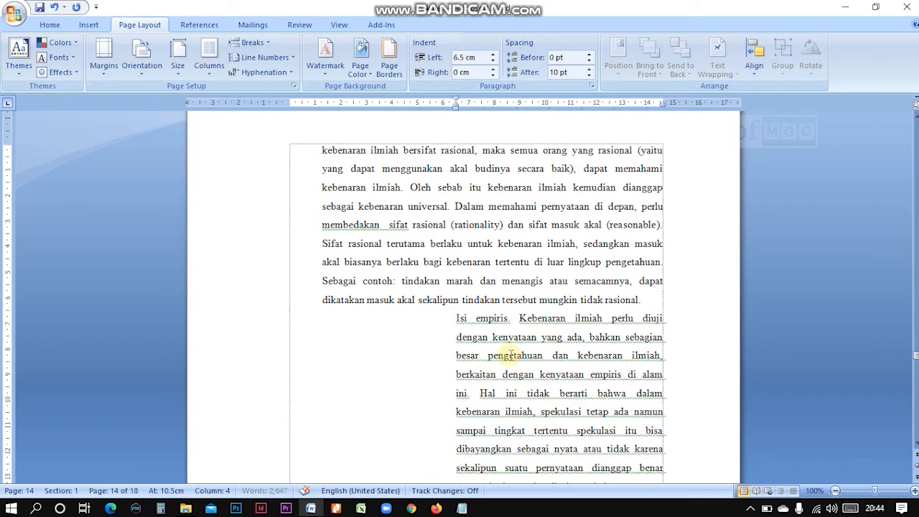
{"action": "key", "text": "BackSpace"}
{"action": "key", "text": "BackSpace"}
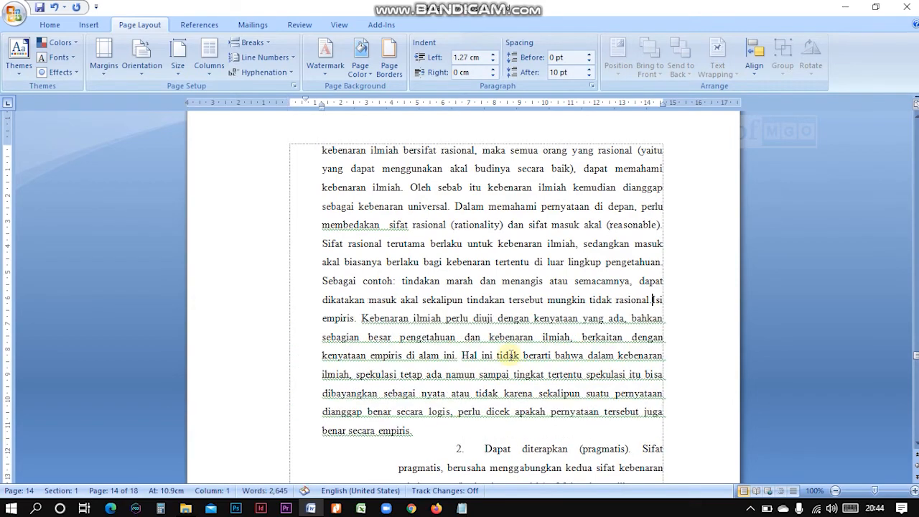
{"action": "key", "text": "Return"}
{"action": "scroll", "coordinate": [324, 323], "scroll_direction": "down", "scroll_amount": 2}
{"action": "scroll", "coordinate": [324, 323], "scroll_direction": "down", "scroll_amount": 1}
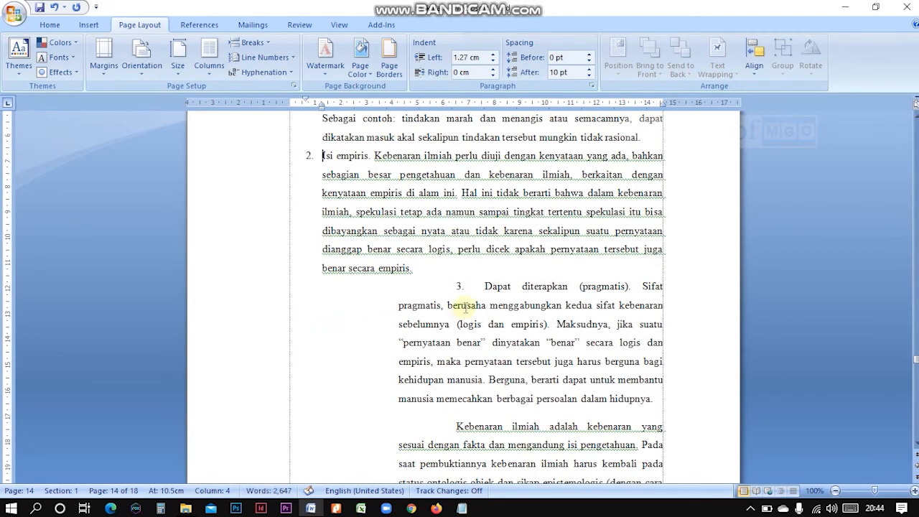
Make Dapat diterapkan item 3 and Kebenaran ilmiah item 4 at a 1.27 cm indent
{"action": "left_click", "coordinate": [484, 287]}
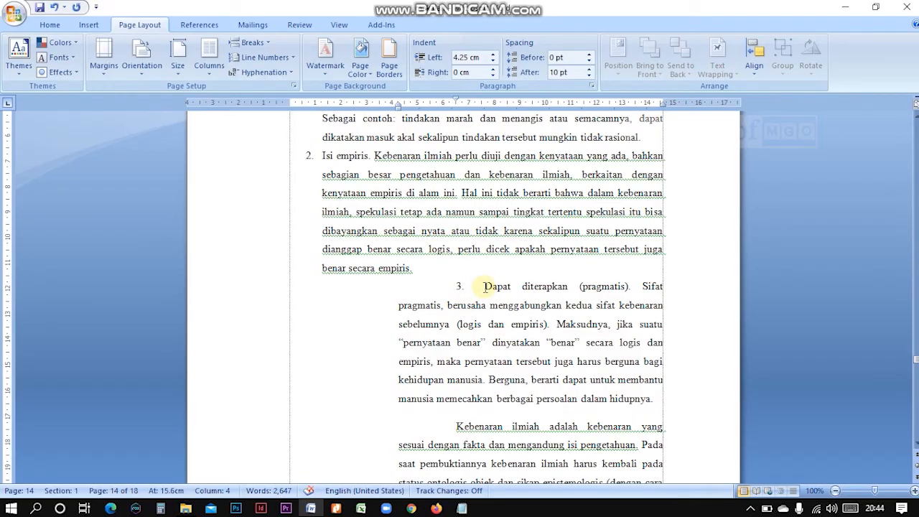
{"action": "key", "text": "BackSpace"}
{"action": "key", "text": "BackSpace"}
{"action": "key", "text": "BackSpace"}
{"action": "key", "text": "Return"}
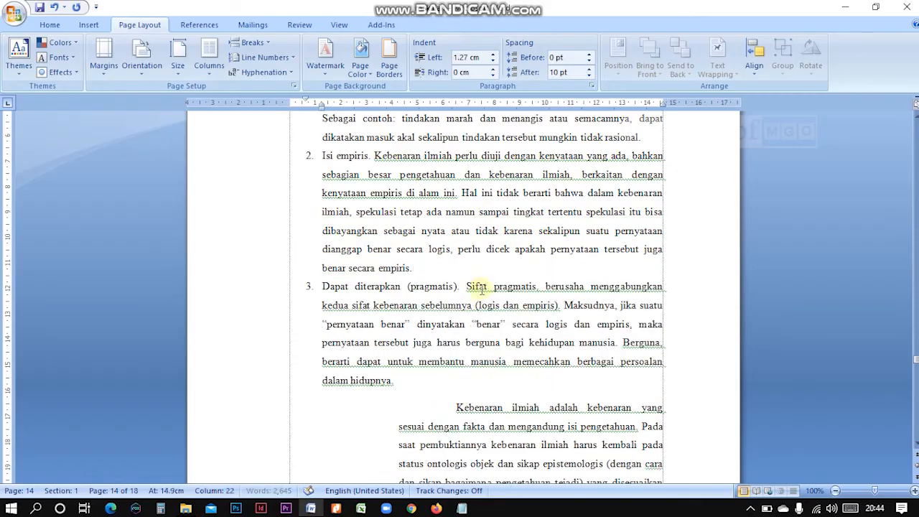
{"action": "scroll", "coordinate": [410, 287], "scroll_direction": "down", "scroll_amount": 3}
{"action": "left_click", "coordinate": [457, 310]}
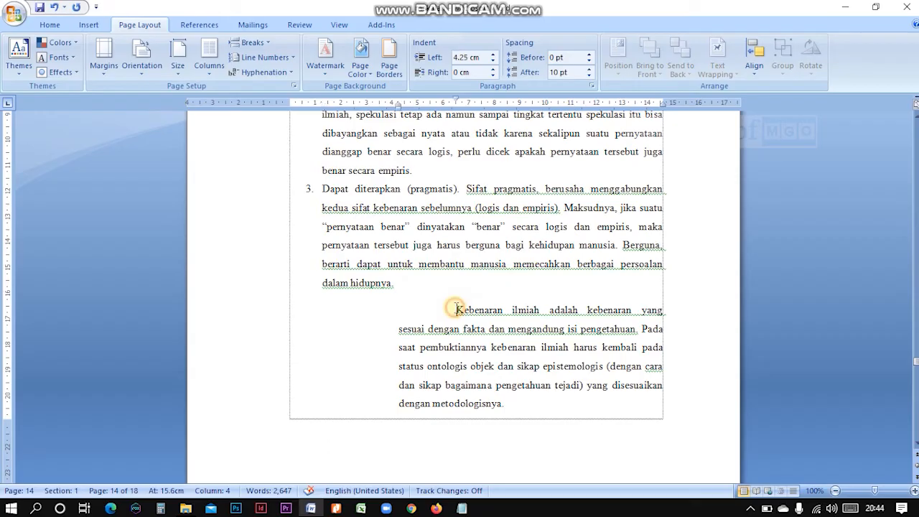
{"action": "key", "text": "BackSpace"}
{"action": "key", "text": "BackSpace"}
{"action": "key", "text": "BackSpace"}
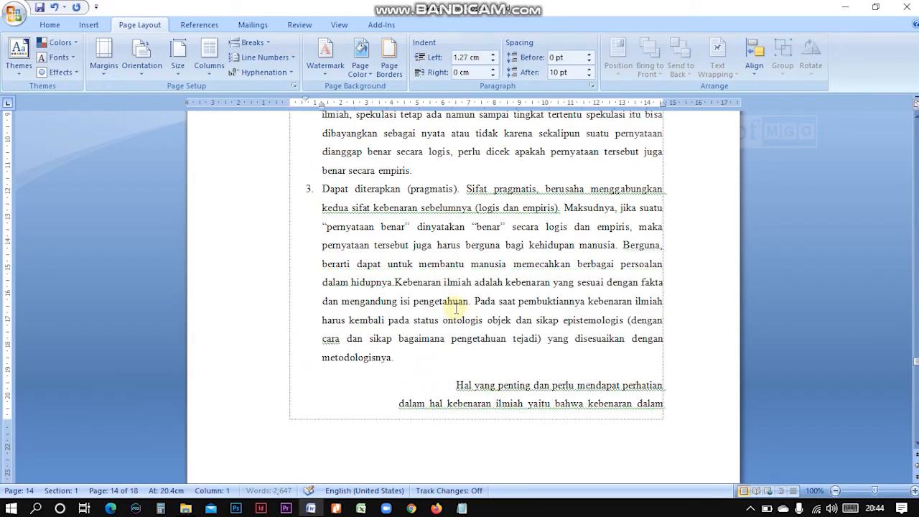
{"action": "key", "text": "Return"}
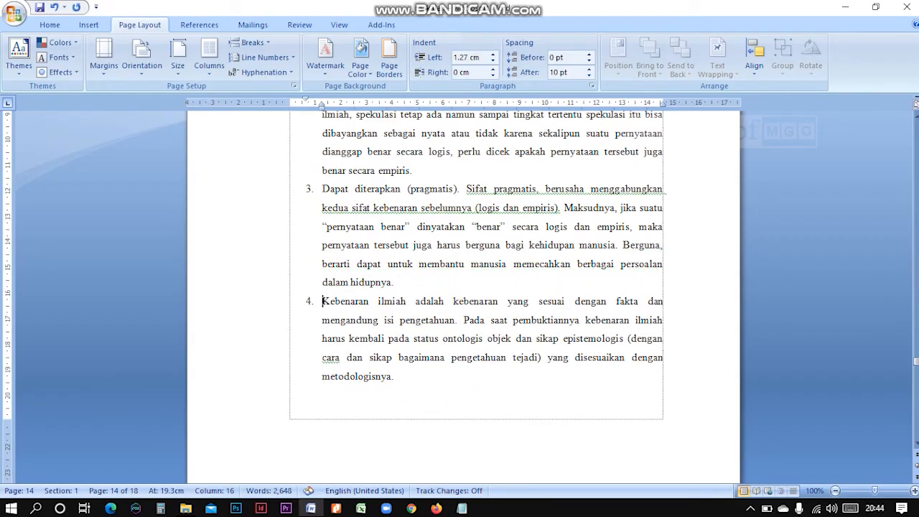
{"action": "scroll", "coordinate": [436, 281], "scroll_direction": "down", "scroll_amount": 10}
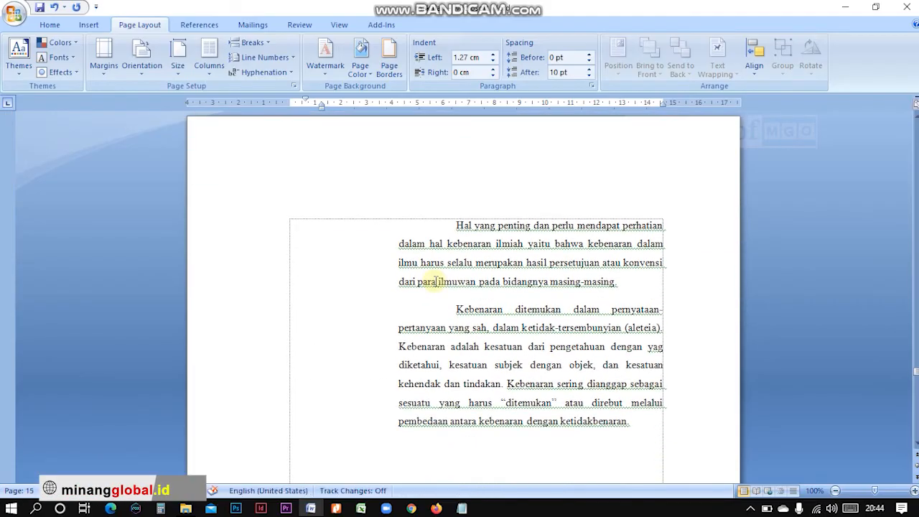
{"action": "scroll", "coordinate": [436, 281], "scroll_direction": "up", "scroll_amount": 5}
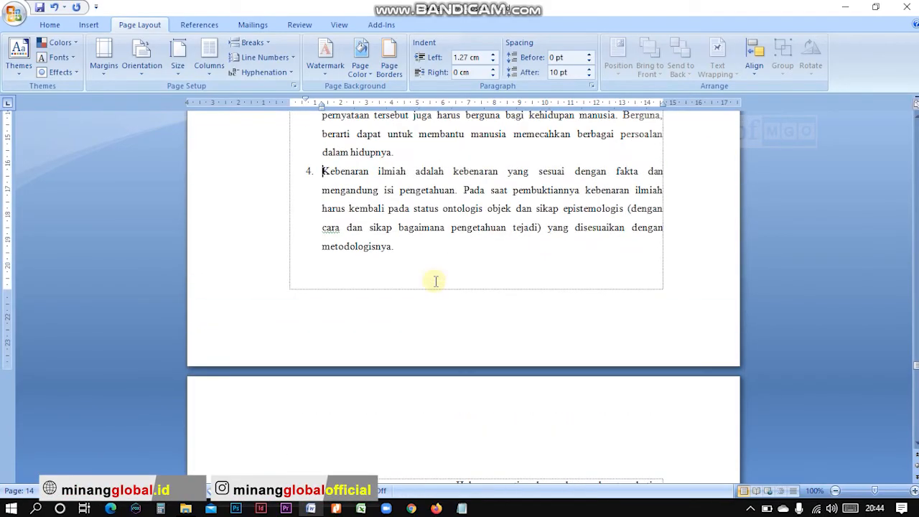
{"action": "scroll", "coordinate": [436, 281], "scroll_direction": "up", "scroll_amount": 2}
{"action": "scroll", "coordinate": [435, 282], "scroll_direction": "up", "scroll_amount": 2}
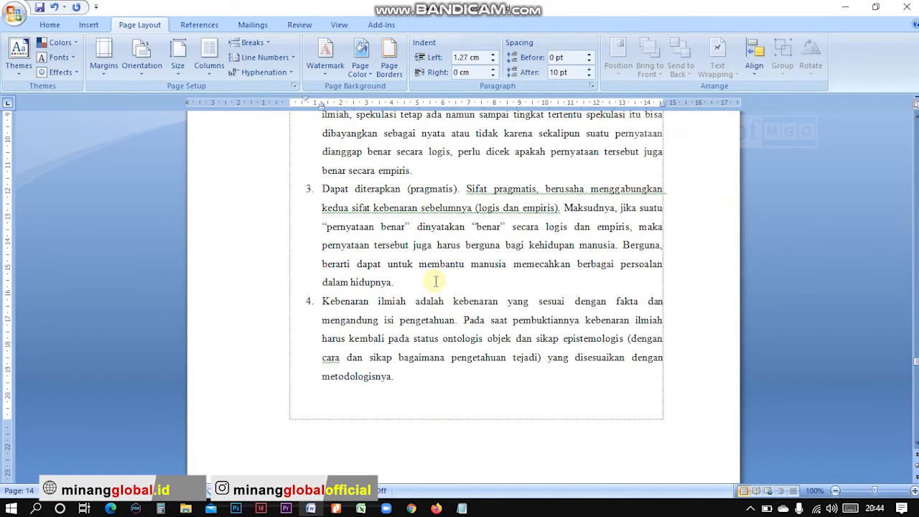
{"action": "scroll", "coordinate": [436, 281], "scroll_direction": "up", "scroll_amount": 6}
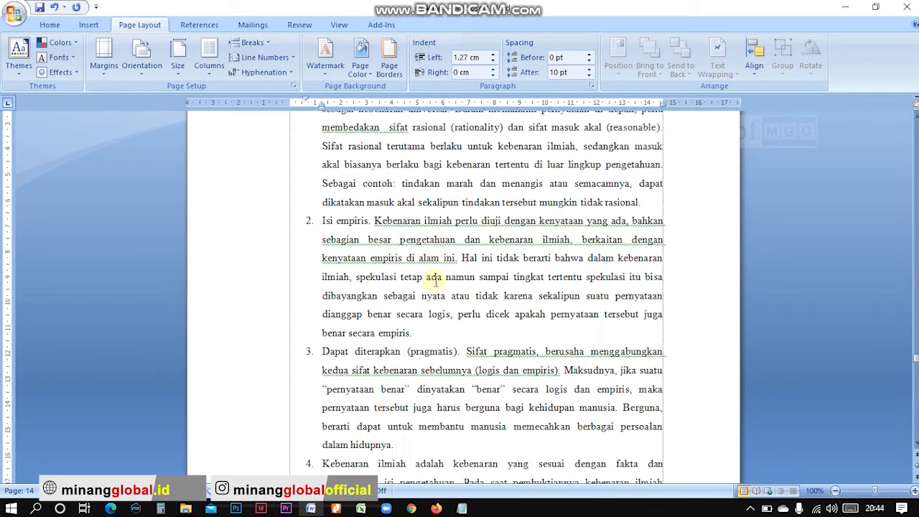
{"action": "scroll", "coordinate": [436, 281], "scroll_direction": "down", "scroll_amount": 20}
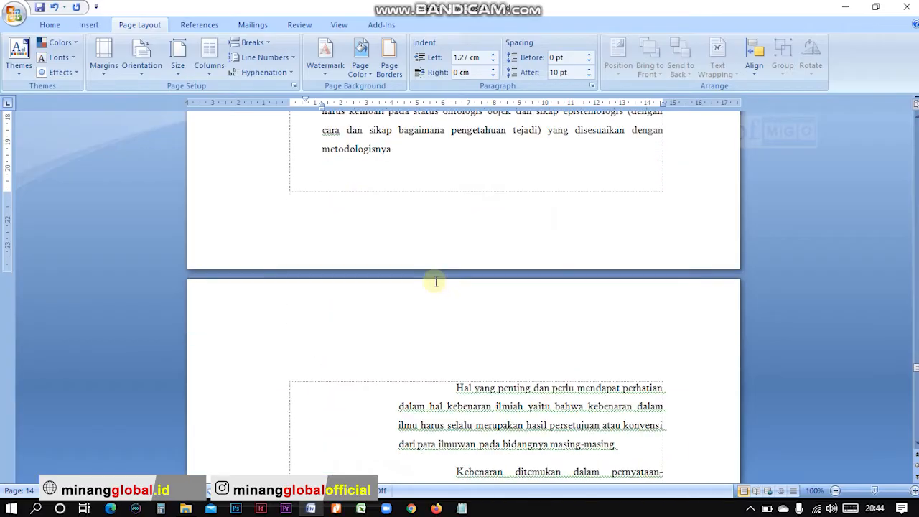
{"action": "scroll", "coordinate": [435, 281], "scroll_direction": "down", "scroll_amount": 5}
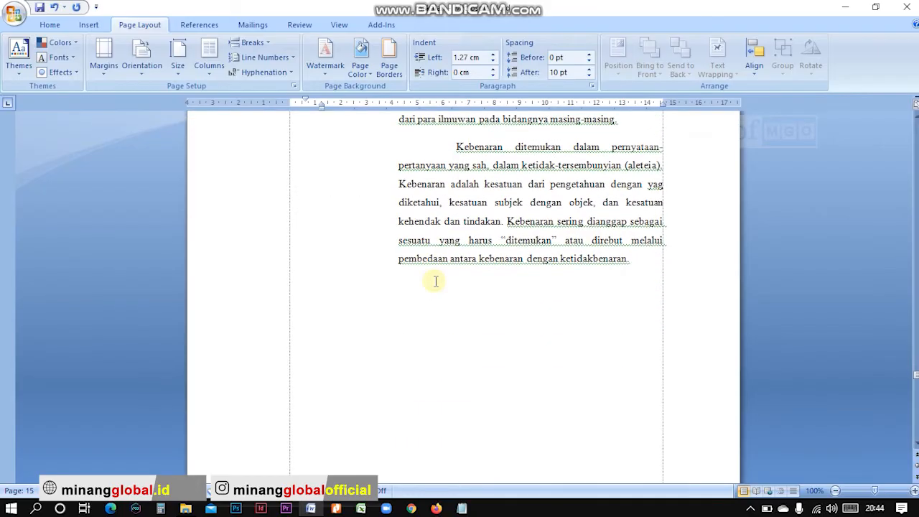
{"action": "scroll", "coordinate": [435, 280], "scroll_direction": "up", "scroll_amount": 6}
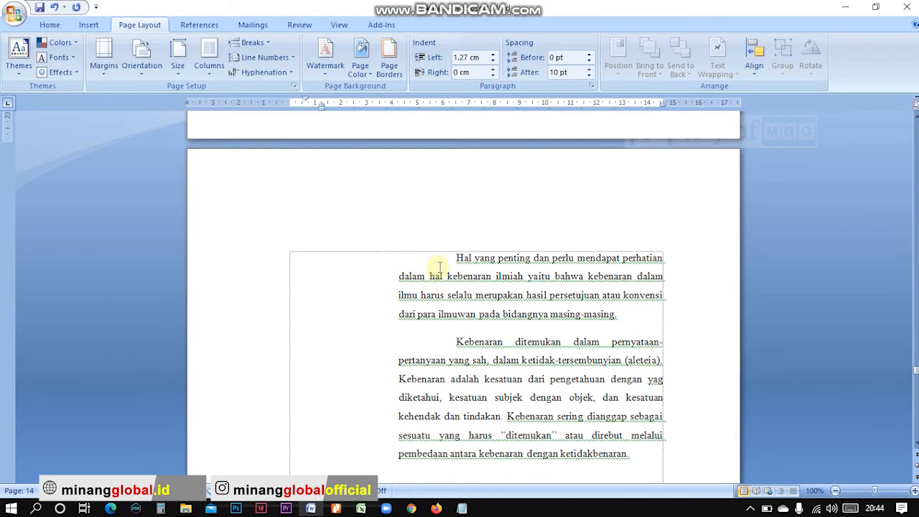
{"action": "scroll", "coordinate": [441, 264], "scroll_direction": "up", "scroll_amount": 7}
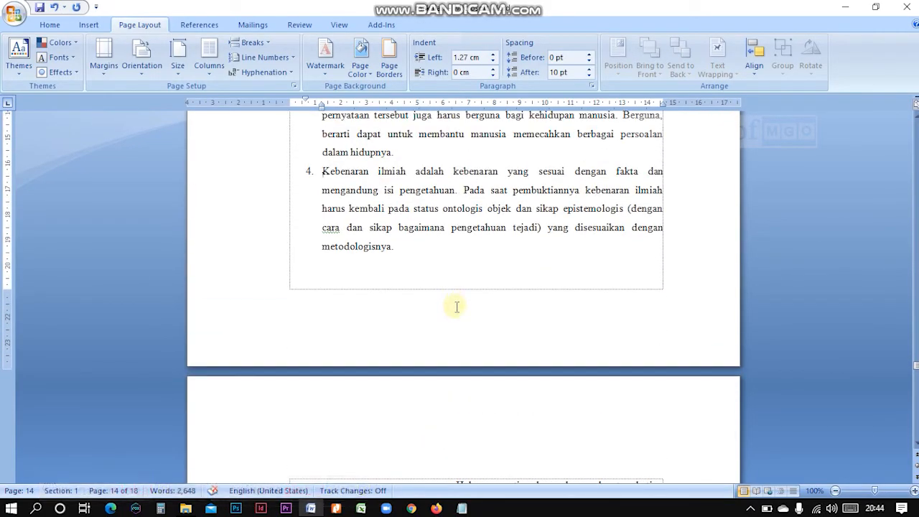
{"action": "scroll", "coordinate": [456, 306], "scroll_direction": "down", "scroll_amount": 5}
{"action": "left_click", "coordinate": [457, 322]}
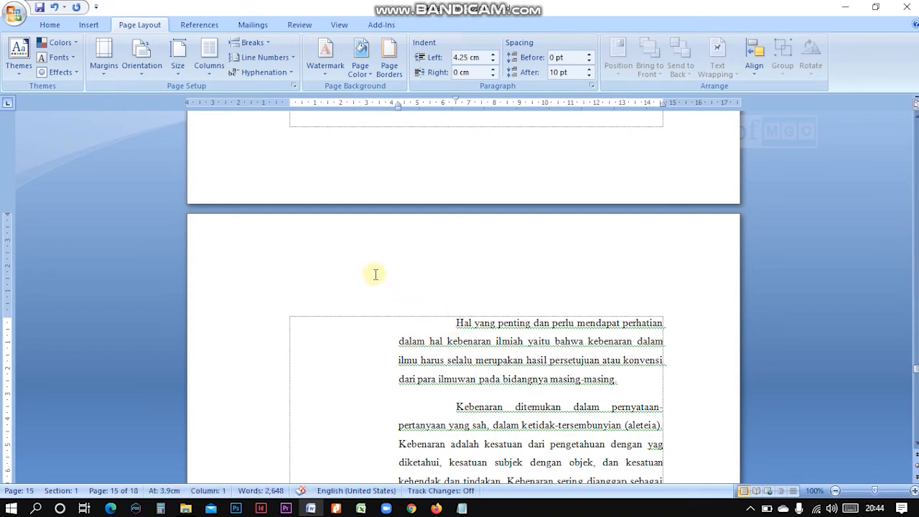
{"action": "scroll", "coordinate": [375, 272], "scroll_direction": "up", "scroll_amount": 10}
{"action": "triple_click", "coordinate": [405, 435]}
{"action": "left_click", "coordinate": [359, 165], "text": "shift"}
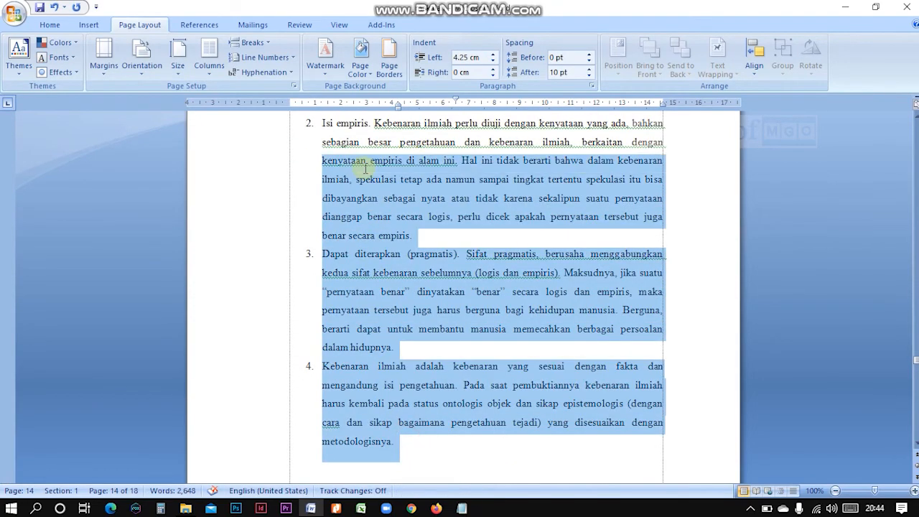
{"action": "scroll", "coordinate": [390, 203], "scroll_direction": "down", "scroll_amount": 16}
{"action": "left_click", "coordinate": [456, 160]}
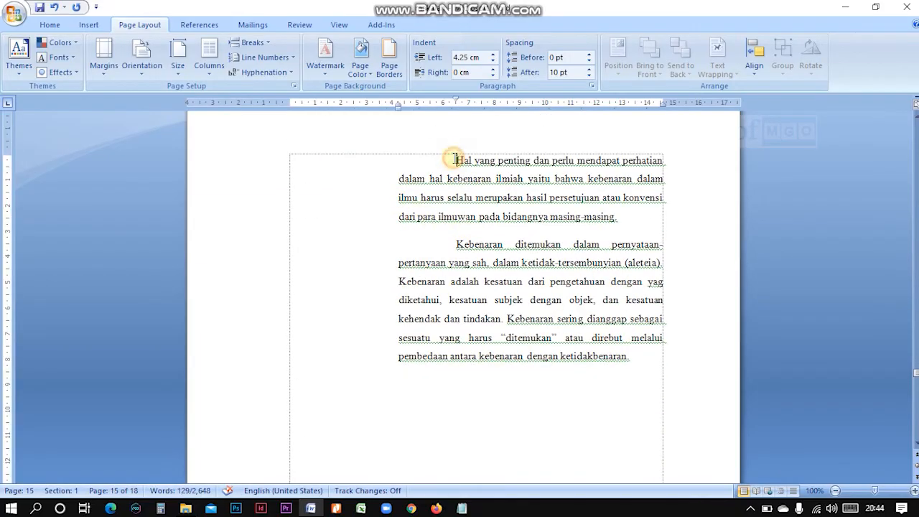
{"action": "scroll", "coordinate": [375, 186], "scroll_direction": "up", "scroll_amount": 12}
{"action": "scroll", "coordinate": [381, 244], "scroll_direction": "down", "scroll_amount": 7}
{"action": "scroll", "coordinate": [382, 244], "scroll_direction": "up", "scroll_amount": 15}
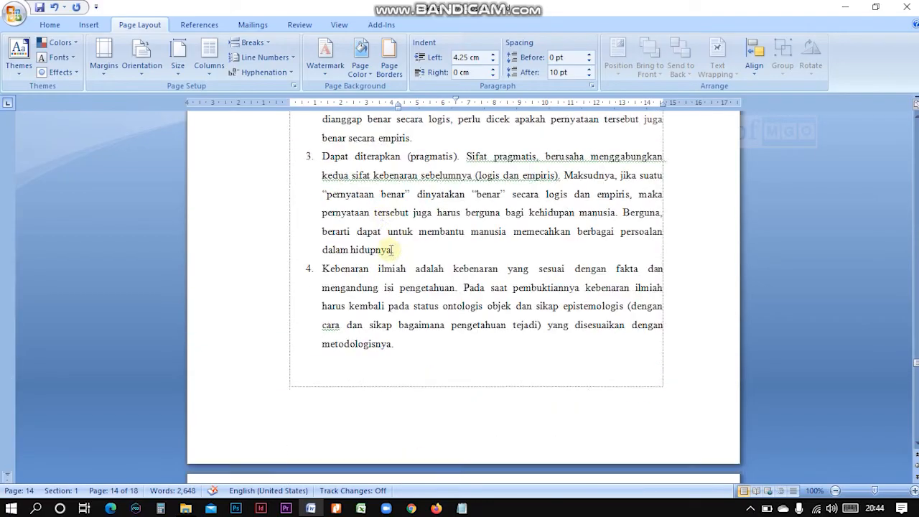
{"action": "scroll", "coordinate": [363, 240], "scroll_direction": "down", "scroll_amount": 4}
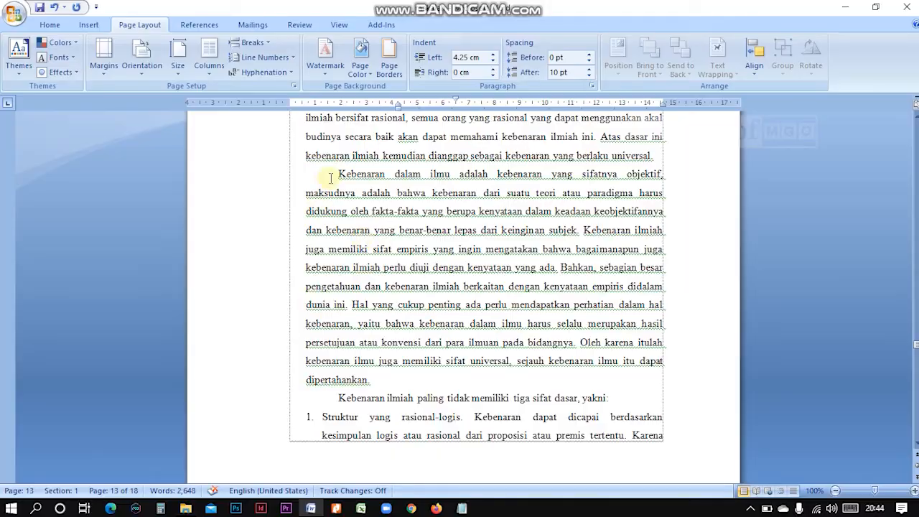
{"action": "left_click_drag", "start_coordinate": [330, 175], "coordinate": [424, 368]}
{"action": "scroll", "coordinate": [423, 358], "scroll_direction": "down", "scroll_amount": 15}
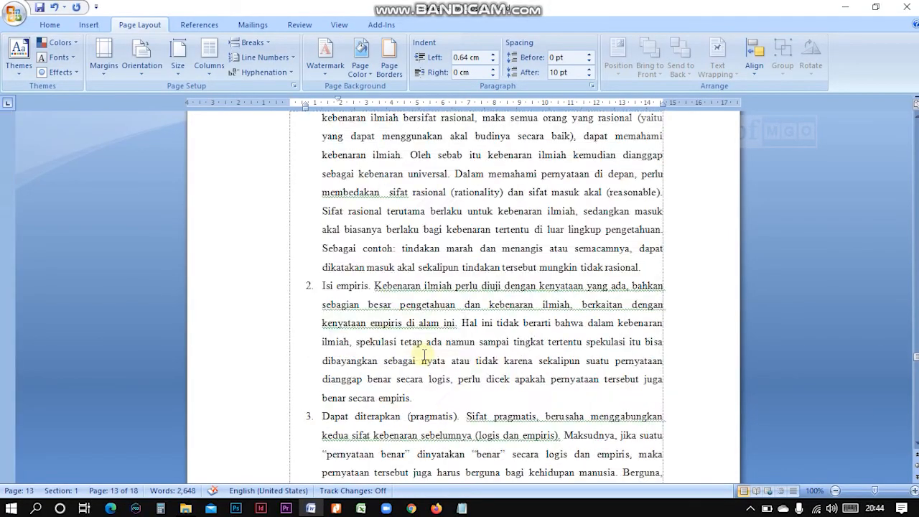
Reset the Hal yang penting paragraph to a 0.64 cm left indent with a first-line indent
{"action": "left_click", "coordinate": [445, 280]}
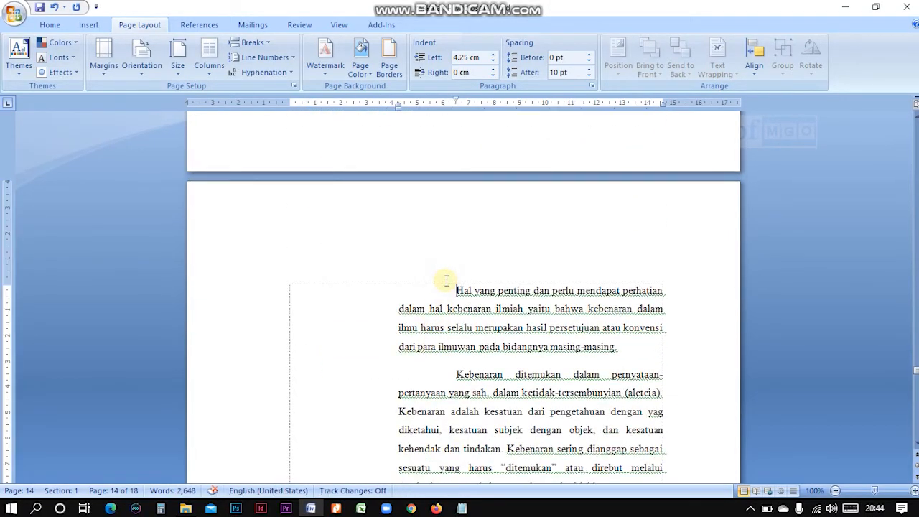
{"action": "key", "text": "BackSpace"}
{"action": "key", "text": "BackSpace"}
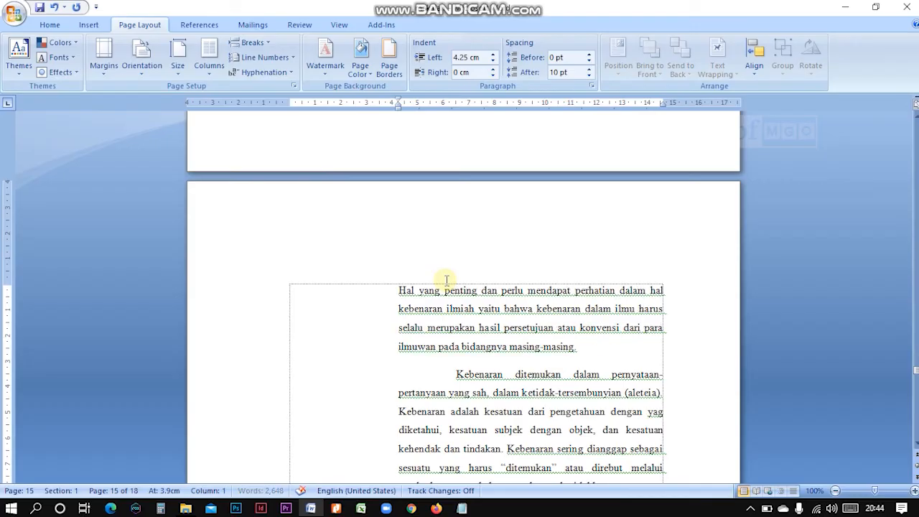
{"action": "scroll", "coordinate": [381, 282], "scroll_direction": "up", "scroll_amount": 4}
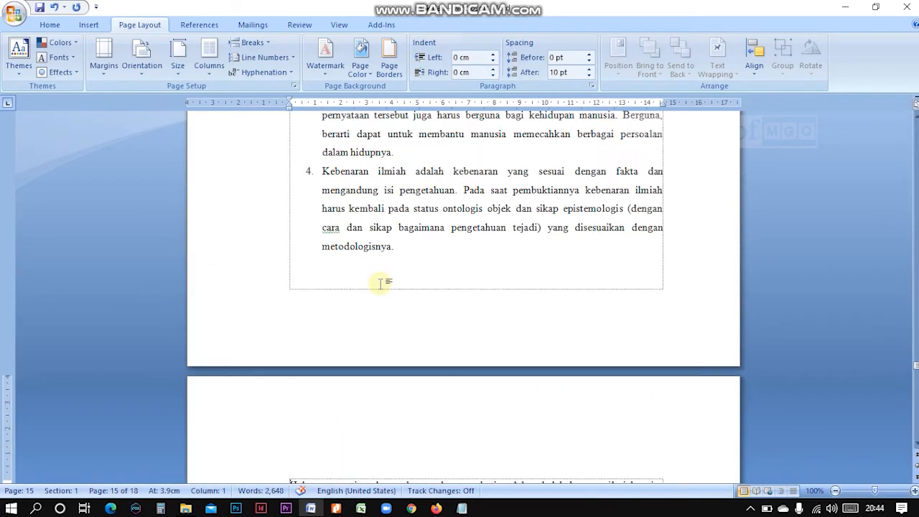
{"action": "key", "text": "Tab"}
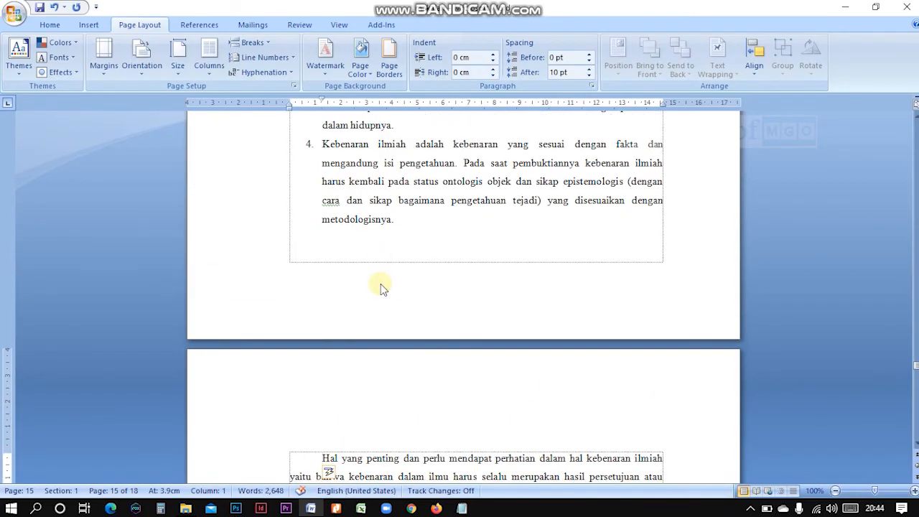
{"action": "key", "text": "Tab"}
{"action": "scroll", "coordinate": [375, 283], "scroll_direction": "up", "scroll_amount": 1}
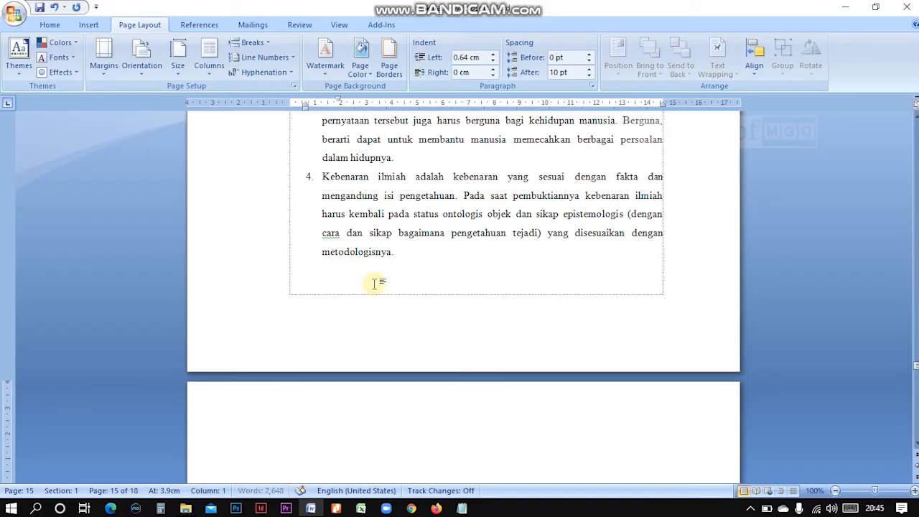
{"action": "scroll", "coordinate": [376, 283], "scroll_direction": "down", "scroll_amount": 4}
{"action": "scroll", "coordinate": [375, 284], "scroll_direction": "up", "scroll_amount": 8}
{"action": "scroll", "coordinate": [373, 283], "scroll_direction": "up", "scroll_amount": 15}
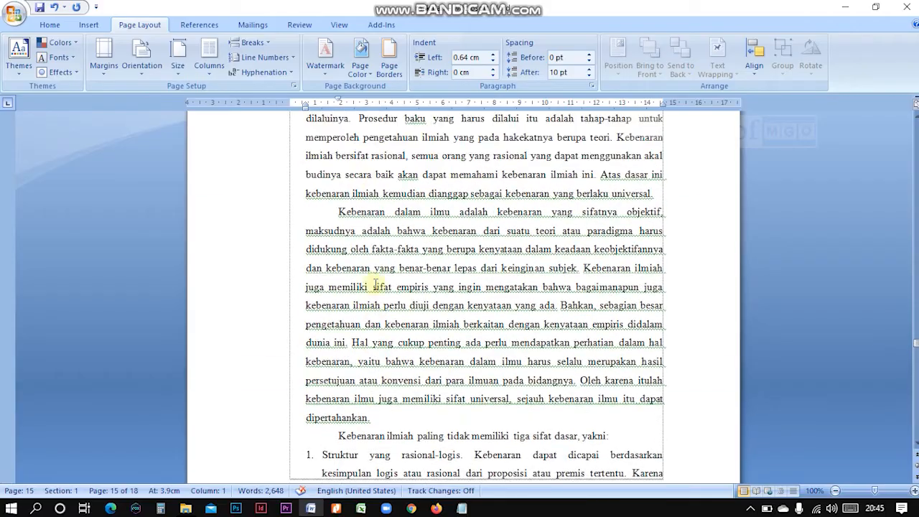
{"action": "left_click_drag", "start_coordinate": [330, 309], "coordinate": [334, 404]}
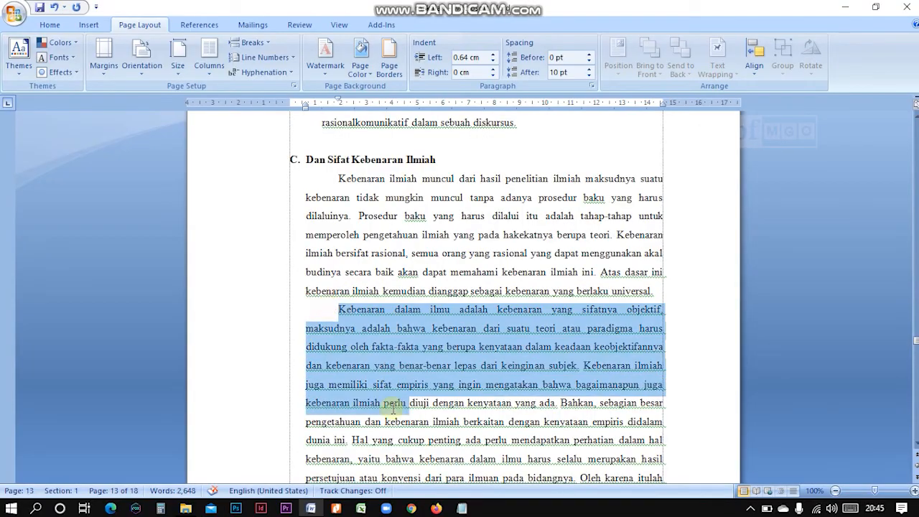
{"action": "scroll", "coordinate": [373, 374], "scroll_direction": "down", "scroll_amount": 15}
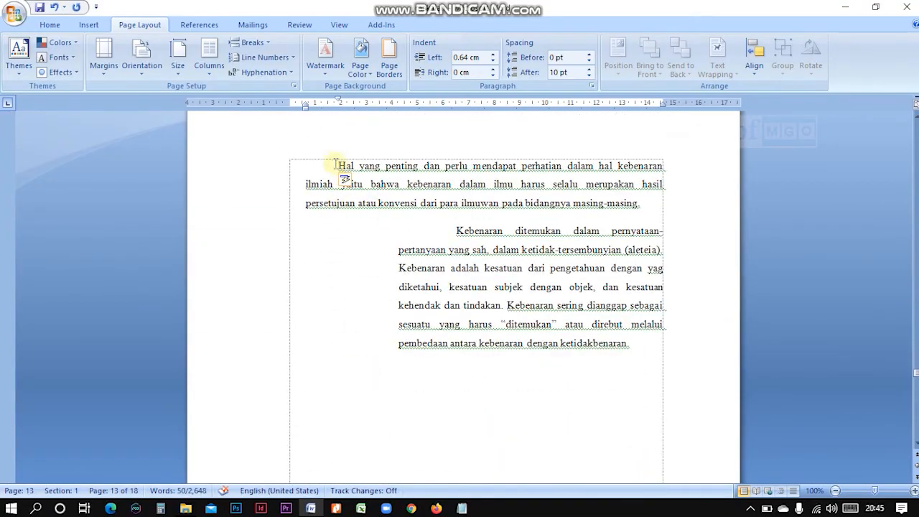
Strip the Kebenaran ditemukan paragraph's extra indents and re-split it after Hal yang penting
{"action": "left_click_drag", "start_coordinate": [335, 164], "coordinate": [437, 225]}
{"action": "left_click", "coordinate": [445, 230]}
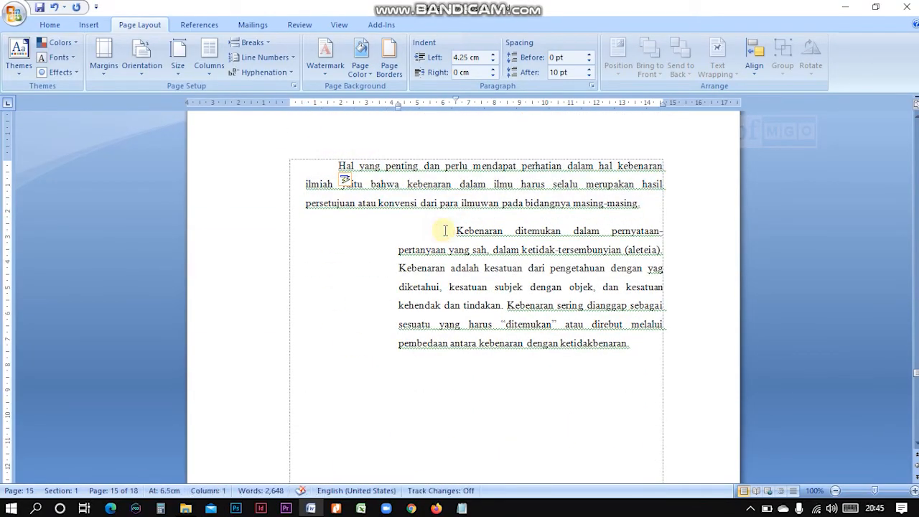
{"action": "key", "text": "BackSpace"}
{"action": "key", "text": "BackSpace"}
{"action": "key", "text": "BackSpace"}
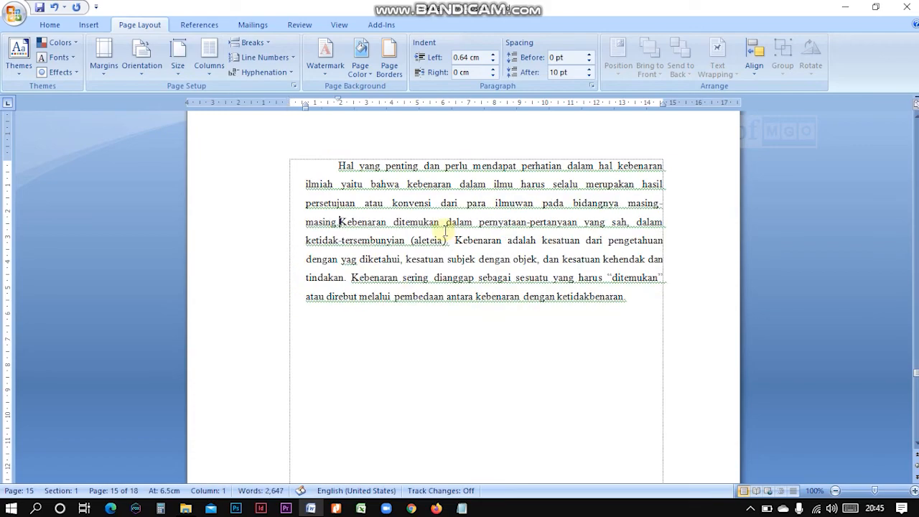
{"action": "key", "text": "Return"}
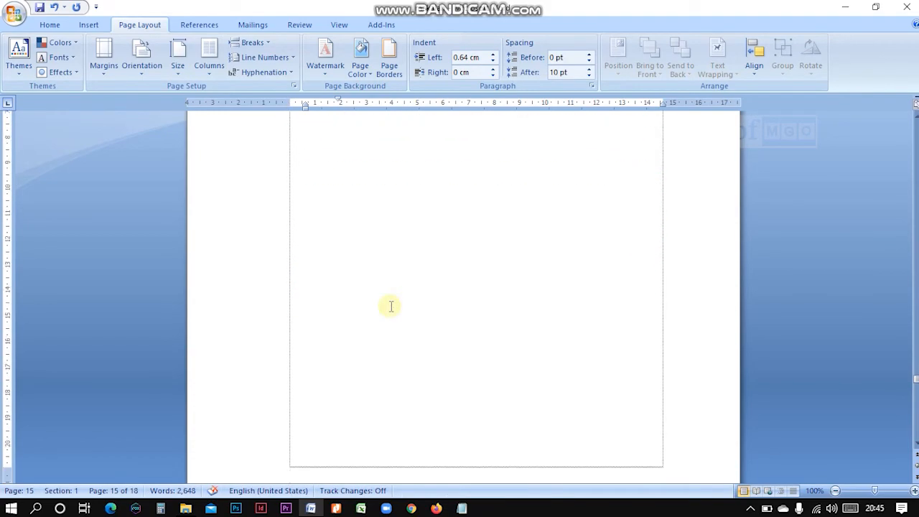
{"action": "scroll", "coordinate": [390, 306], "scroll_direction": "down", "scroll_amount": 10}
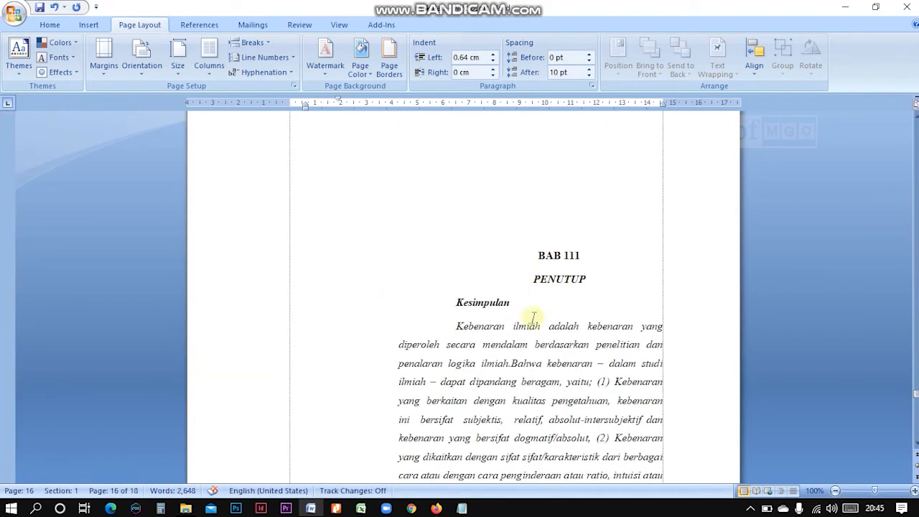
Correct 'BAB 111' to 'BAB III' and make the BAB III and PENUTUP headings non-italic
{"action": "left_click_drag", "start_coordinate": [587, 255], "coordinate": [538, 256]}
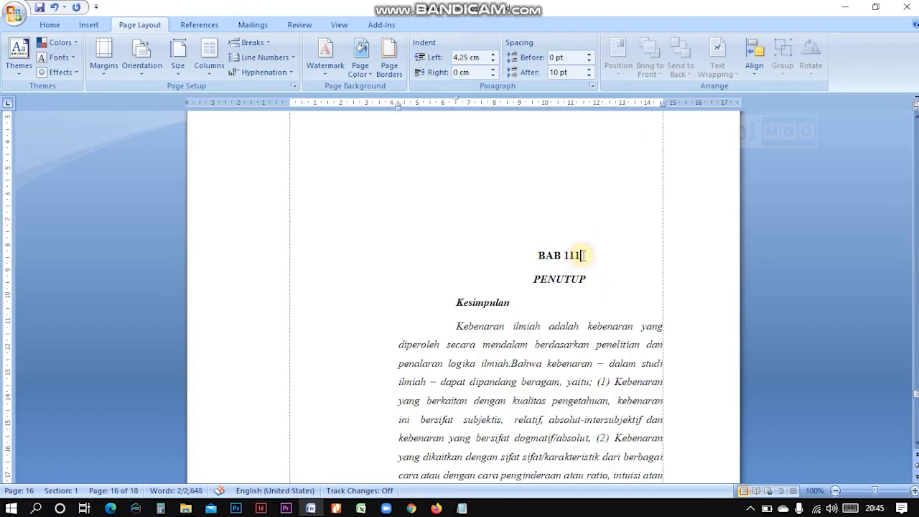
{"action": "type", "text": "BAB III"}
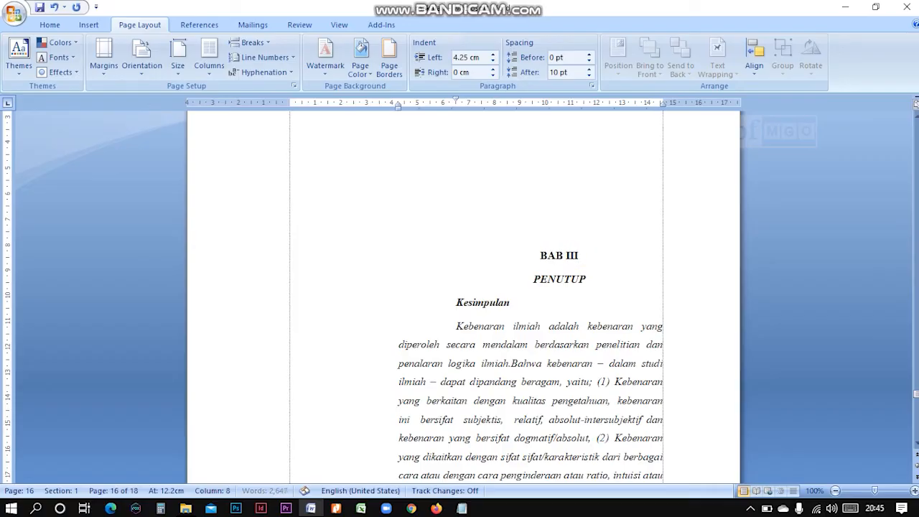
{"action": "left_click_drag", "start_coordinate": [600, 278], "coordinate": [550, 260]}
{"action": "key", "text": "ctrl+l"}
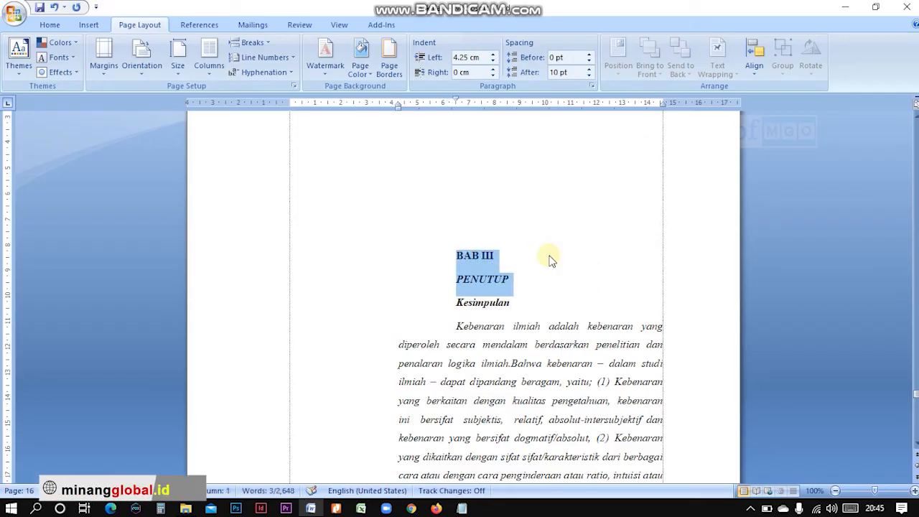
{"action": "scroll", "coordinate": [531, 259], "scroll_direction": "up", "scroll_amount": 2}
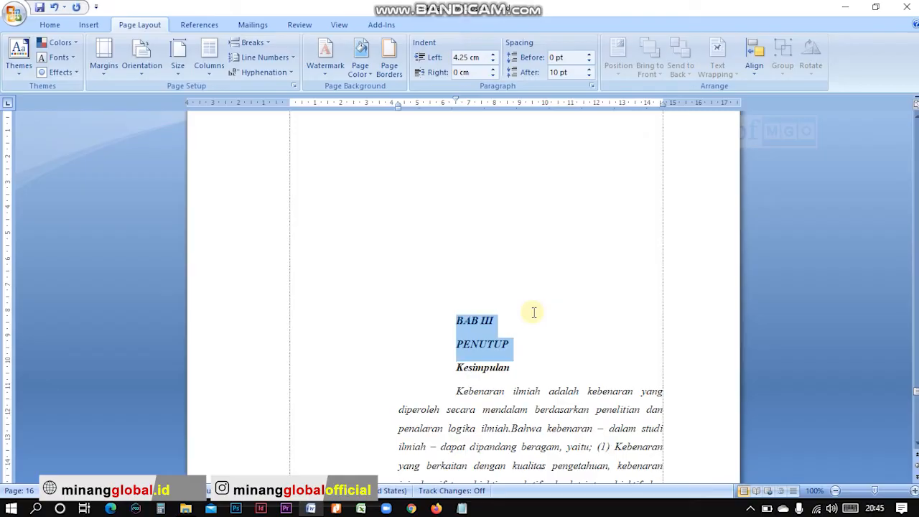
{"action": "key", "text": "ctrl+i"}
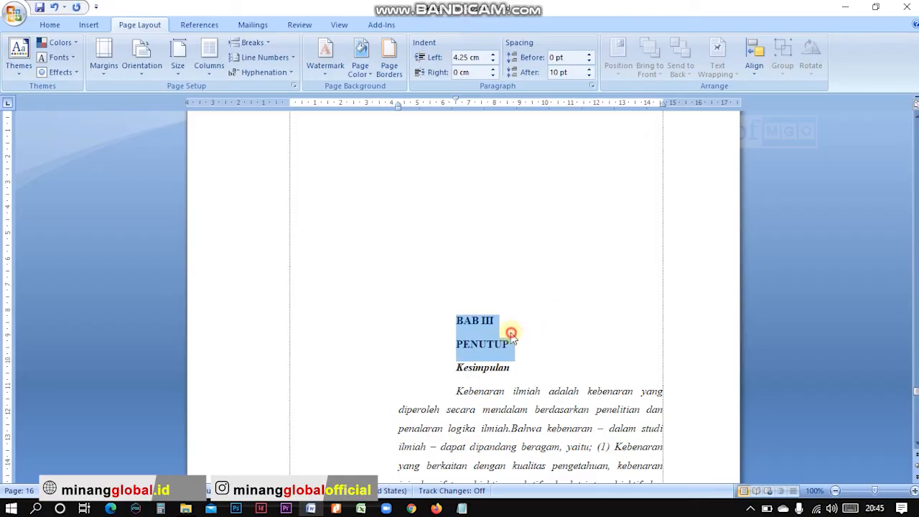
Remove the blank lines above the headings and centre BAB III and PENUTUP at the page top
{"action": "left_click", "coordinate": [510, 335]}
{"action": "key", "text": "ctrl+r"}
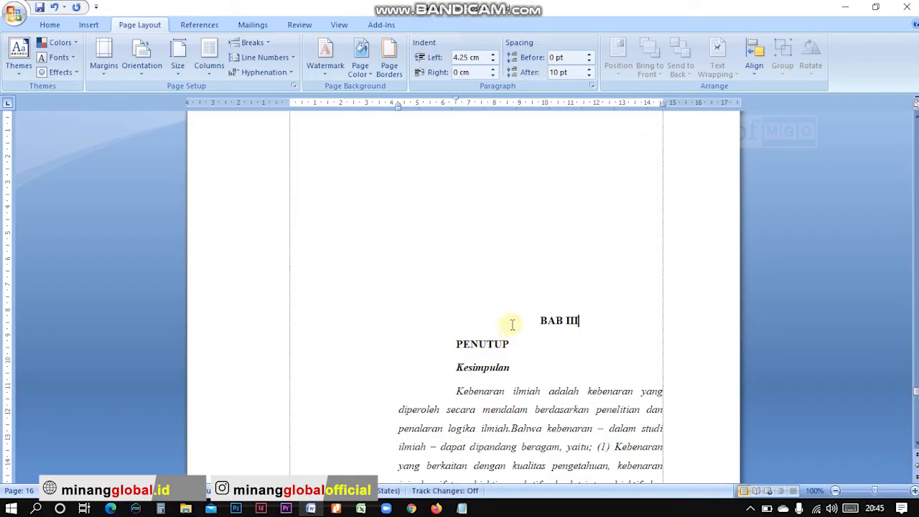
{"action": "scroll", "coordinate": [544, 323], "scroll_direction": "up", "scroll_amount": 2}
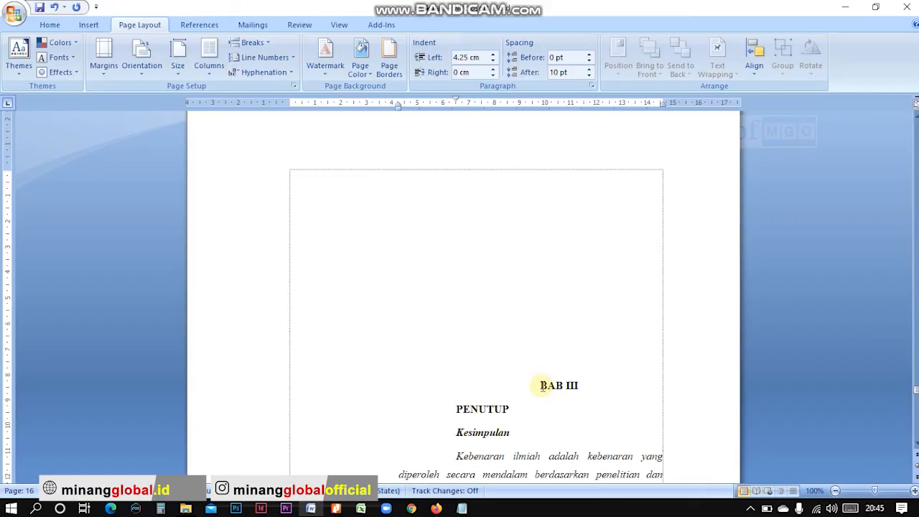
{"action": "key", "text": "BackSpace"}
{"action": "key", "text": "BackSpace"}
{"action": "key", "text": "BackSpace"}
{"action": "left_click", "coordinate": [454, 403]}
{"action": "key", "text": "BackSpace"}
{"action": "key", "text": "BackSpace"}
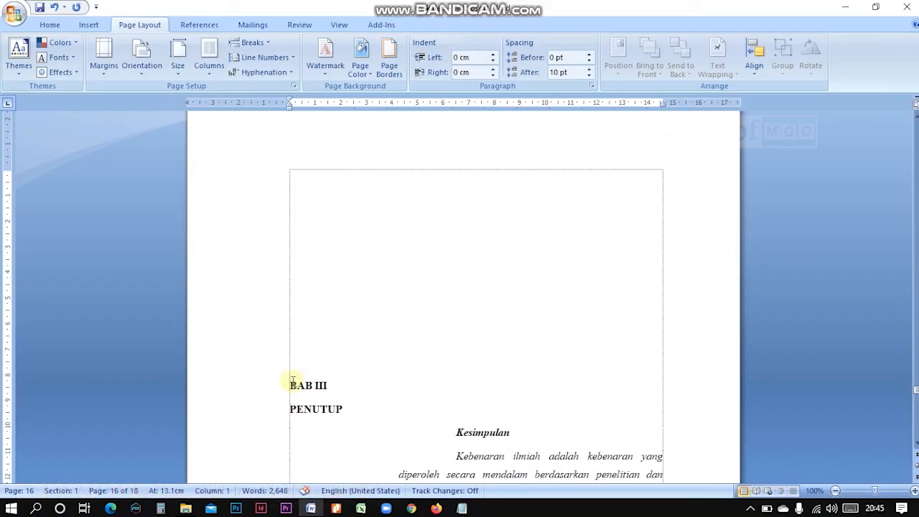
{"action": "scroll", "coordinate": [311, 395], "scroll_direction": "down", "scroll_amount": 4}
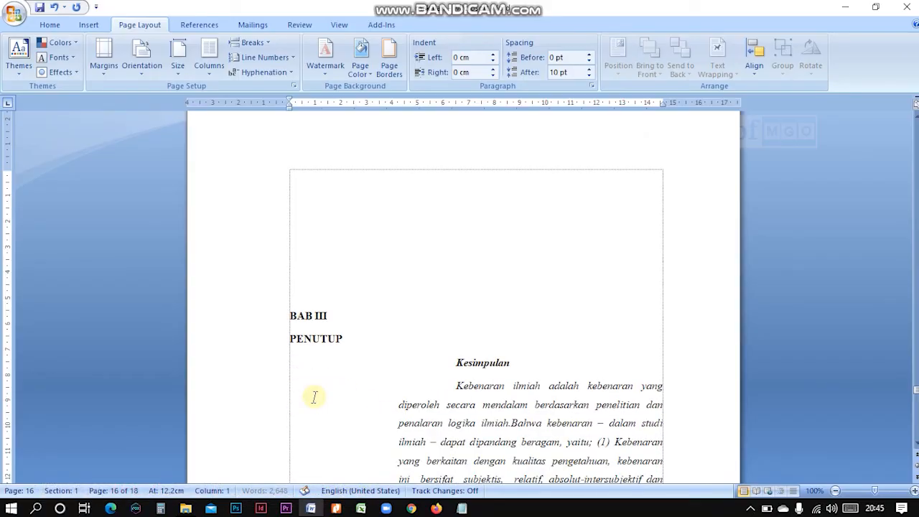
{"action": "key", "text": "BackSpace"}
{"action": "key", "text": "BackSpace"}
{"action": "key", "text": "BackSpace"}
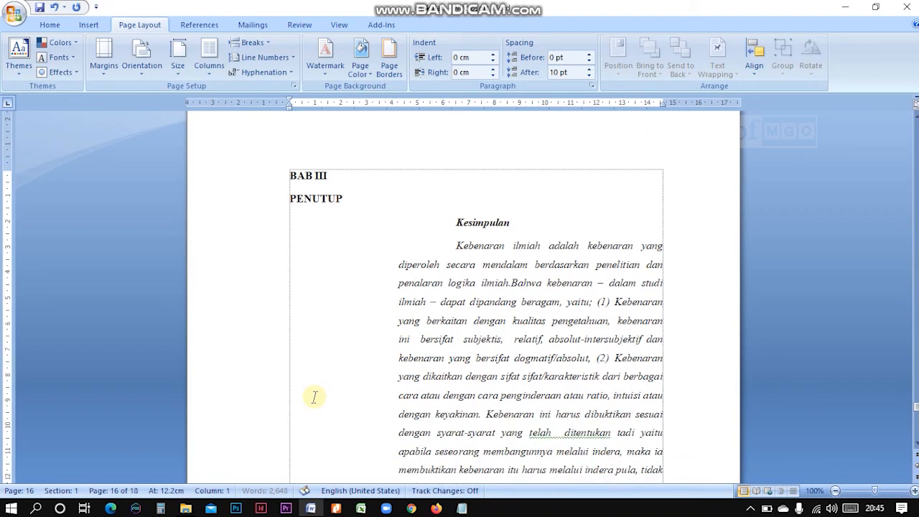
{"action": "left_click_drag", "start_coordinate": [343, 207], "coordinate": [291, 175]}
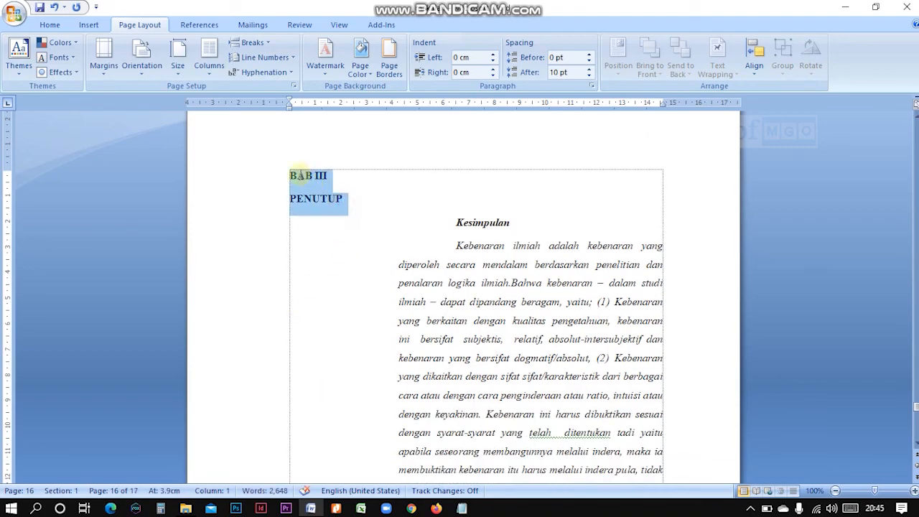
{"action": "key", "text": "ctrl+e"}
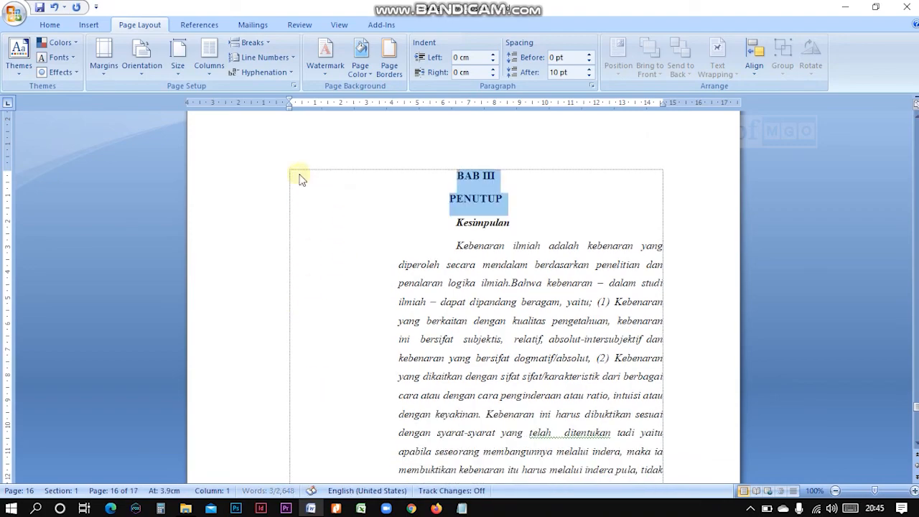
Delete the Kesimpulan subheading below PENUTUP
{"action": "left_click", "coordinate": [521, 220]}
{"action": "left_click_drag", "start_coordinate": [522, 220], "coordinate": [457, 223]}
{"action": "key", "text": "Delete"}
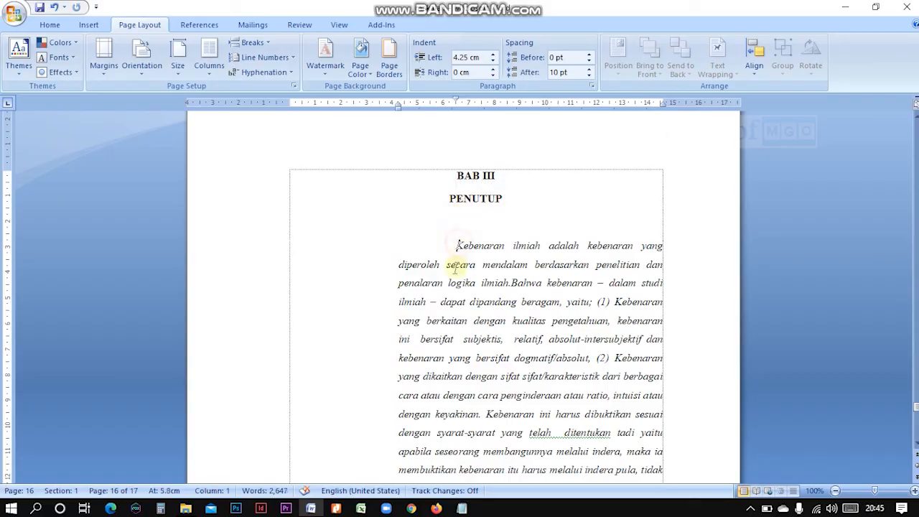
Give the Penutup conclusion paragraph a single first-line indent and upright text
{"action": "key", "text": "BackSpace"}
{"action": "key", "text": "BackSpace"}
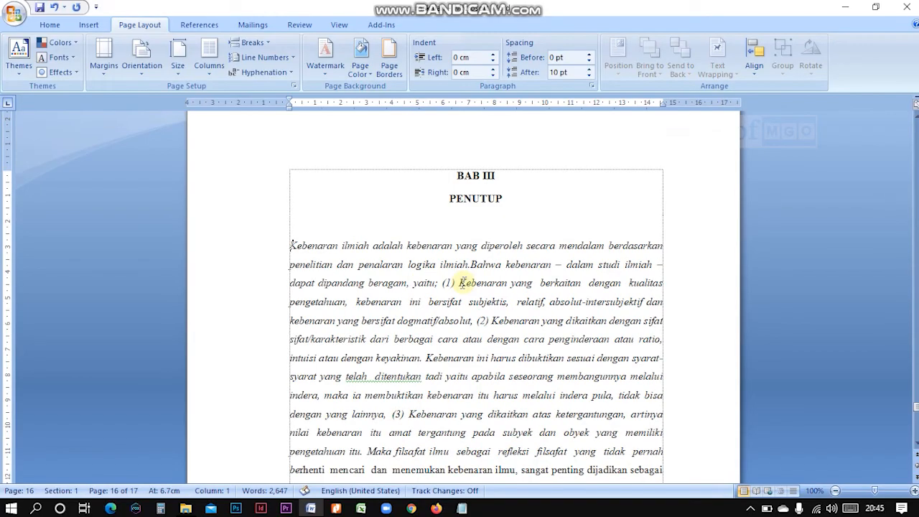
{"action": "key", "text": "Tab"}
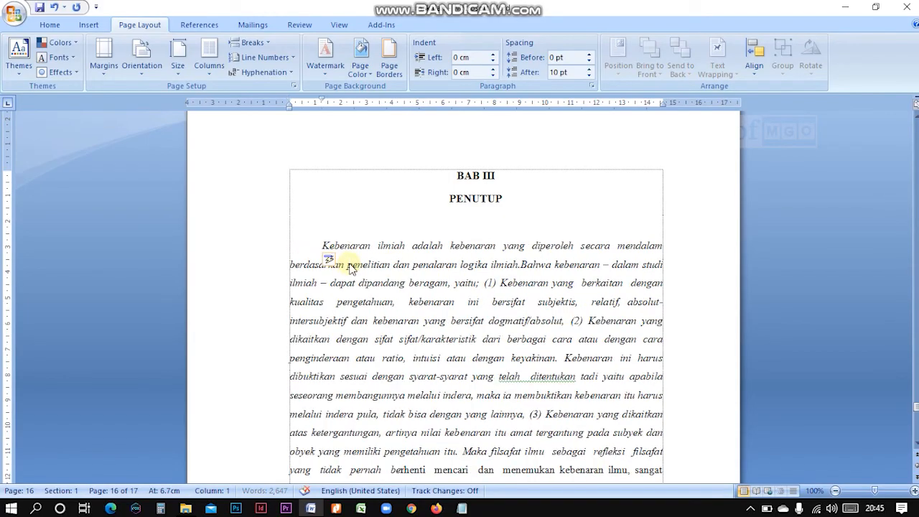
{"action": "scroll", "coordinate": [347, 257], "scroll_direction": "down", "scroll_amount": 6}
{"action": "scroll", "coordinate": [349, 256], "scroll_direction": "up", "scroll_amount": 4}
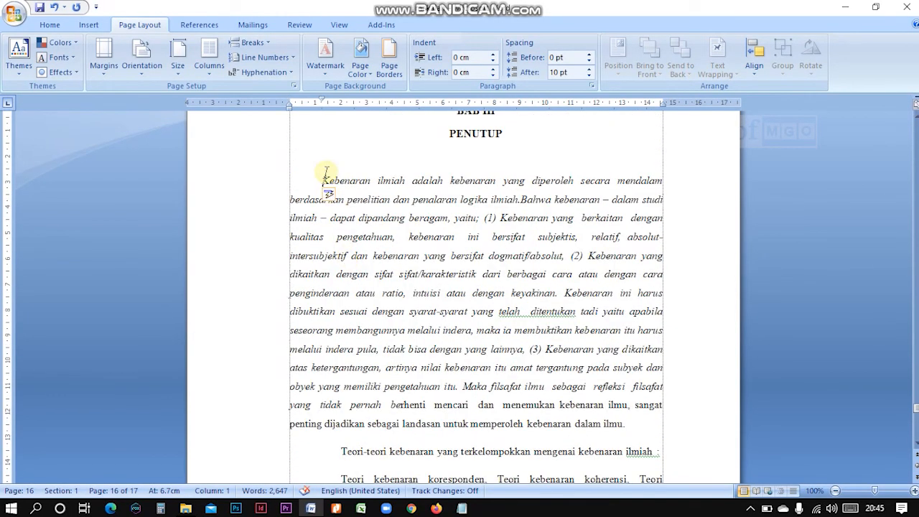
{"action": "left_click_drag", "start_coordinate": [322, 175], "coordinate": [641, 422]}
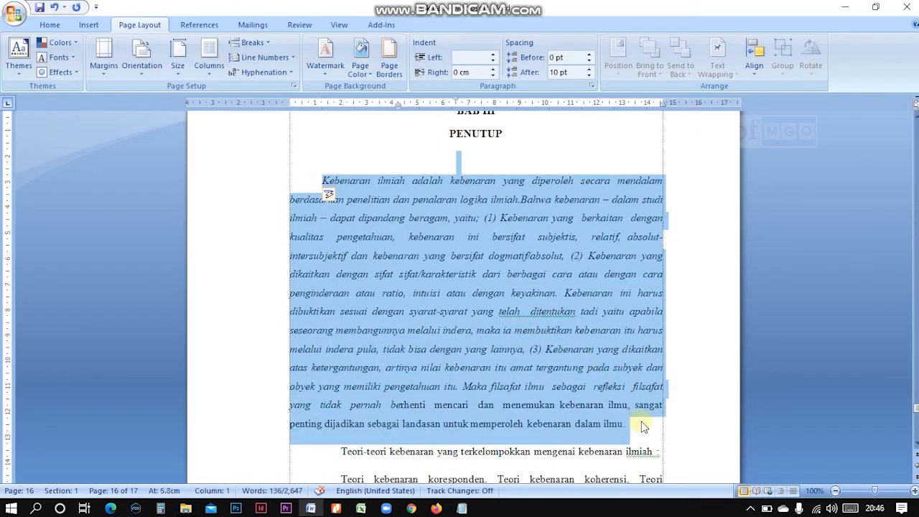
{"action": "left_click", "coordinate": [553, 386]}
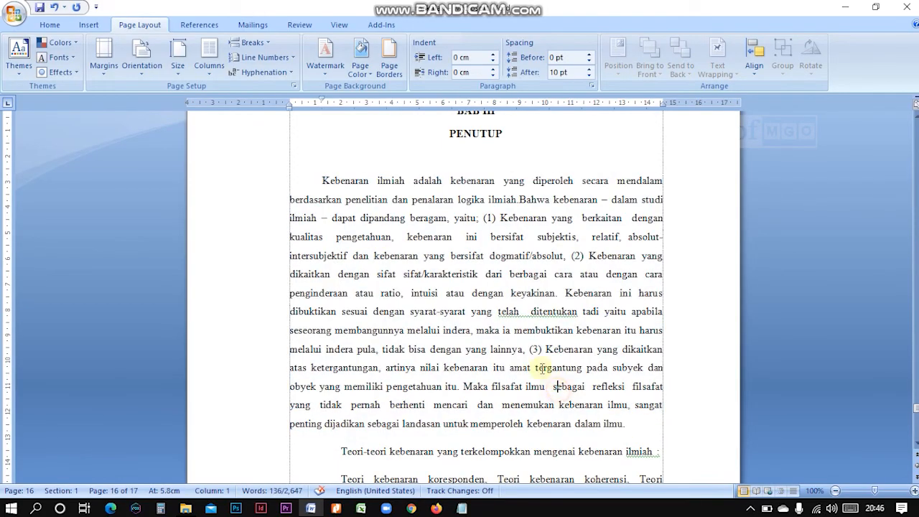
{"action": "scroll", "coordinate": [394, 288], "scroll_direction": "down", "scroll_amount": 3}
Remove the 4 cm indent from Teori-teori, tab it in, and merge the theory list into it
{"action": "left_click", "coordinate": [353, 287]}
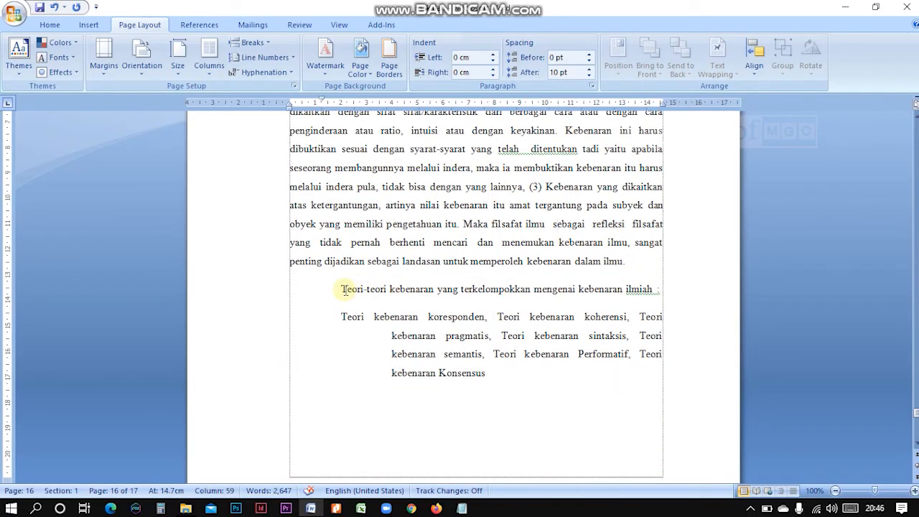
{"action": "left_click", "coordinate": [342, 289]}
{"action": "key", "text": "BackSpace"}
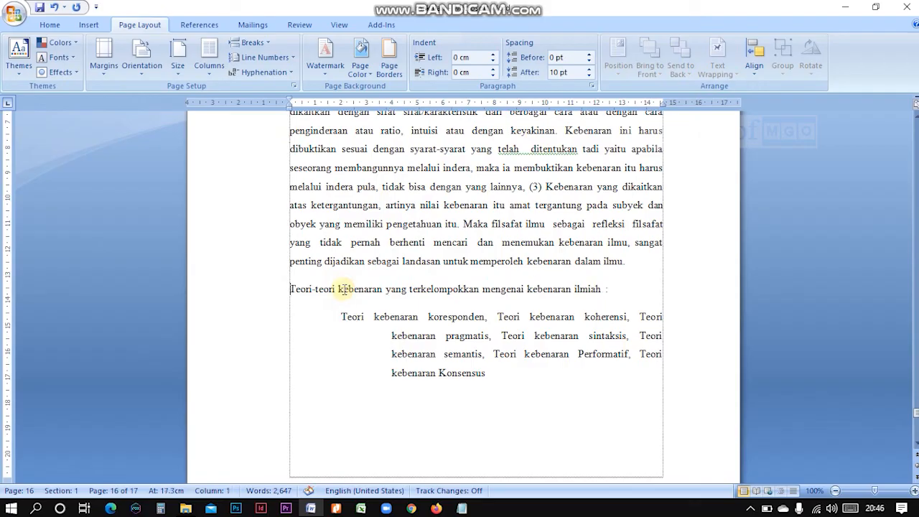
{"action": "key", "text": "BackSpace"}
{"action": "key", "text": "Return"}
{"action": "key", "text": "Tab"}
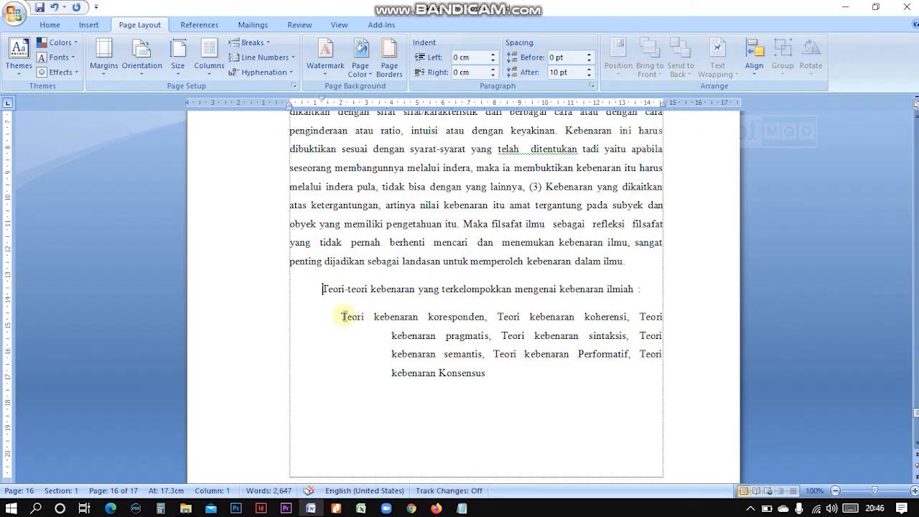
{"action": "key", "text": "BackSpace"}
{"action": "key", "text": "BackSpace"}
{"action": "key", "text": "BackSpace"}
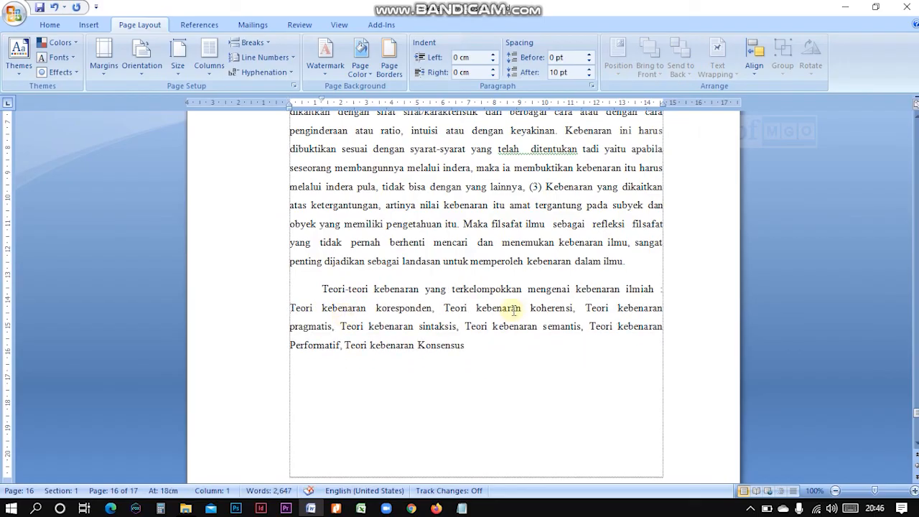
{"action": "scroll", "coordinate": [473, 343], "scroll_direction": "down", "scroll_amount": 10}
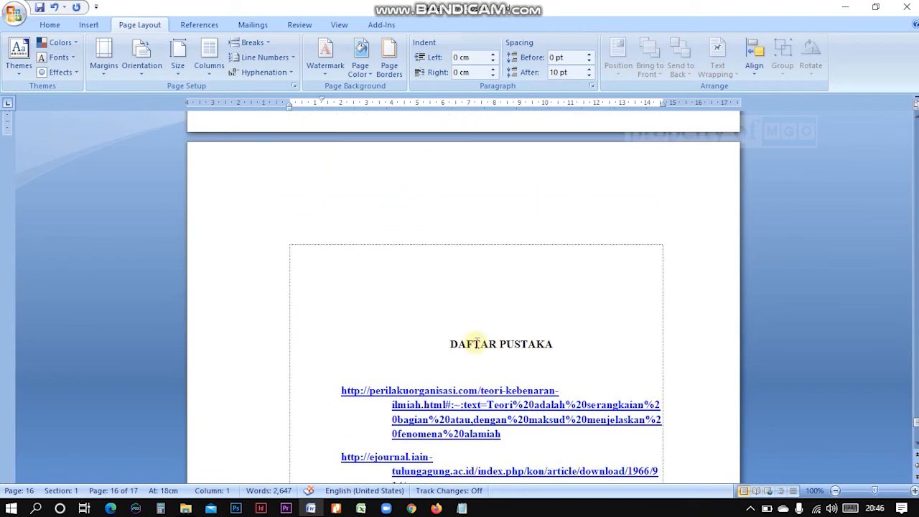
Remove the 4 cm indent and blank lines above DAFTAR PUSTAKA and center the heading
{"action": "left_click", "coordinate": [447, 343]}
{"action": "key", "text": "BackSpace"}
{"action": "key", "text": "BackSpace"}
{"action": "key", "text": "BackSpace"}
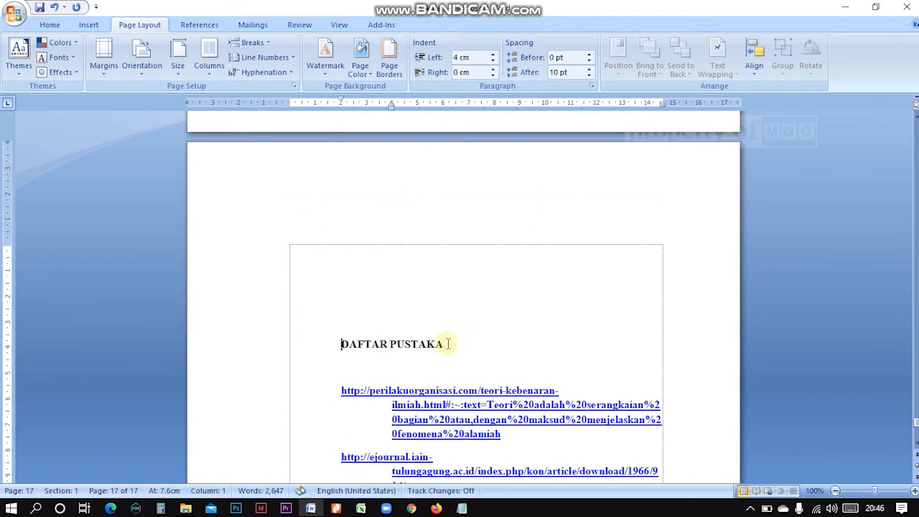
{"action": "key", "text": "BackSpace"}
{"action": "key", "text": "BackSpace"}
{"action": "key", "text": "BackSpace"}
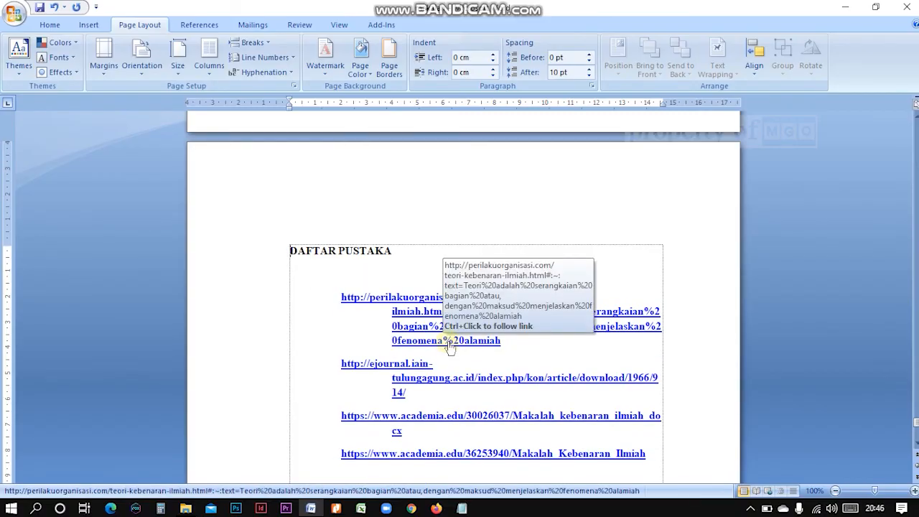
{"action": "key", "text": "ctrl+e"}
{"action": "scroll", "coordinate": [445, 341], "scroll_direction": "down", "scroll_amount": 2}
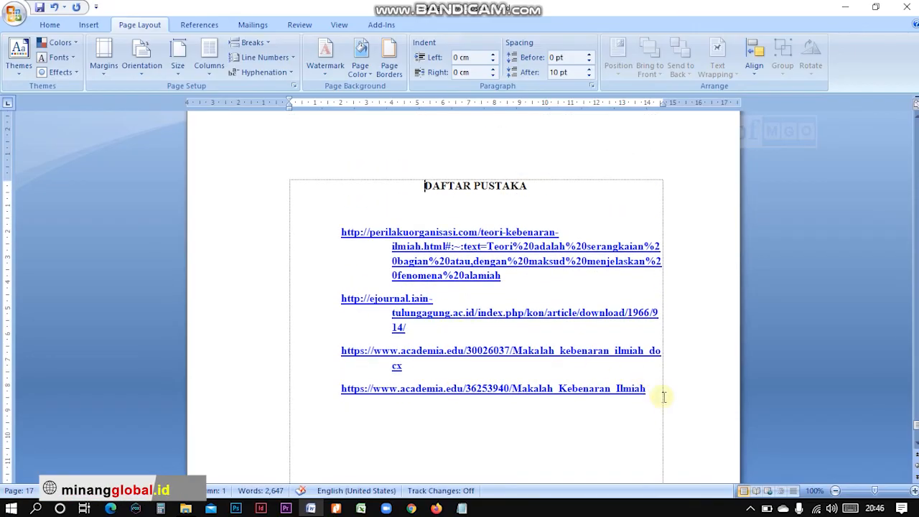
Reduce the four bibliography links' left indent to 2 cm
{"action": "left_click_drag", "start_coordinate": [658, 389], "coordinate": [368, 249]}
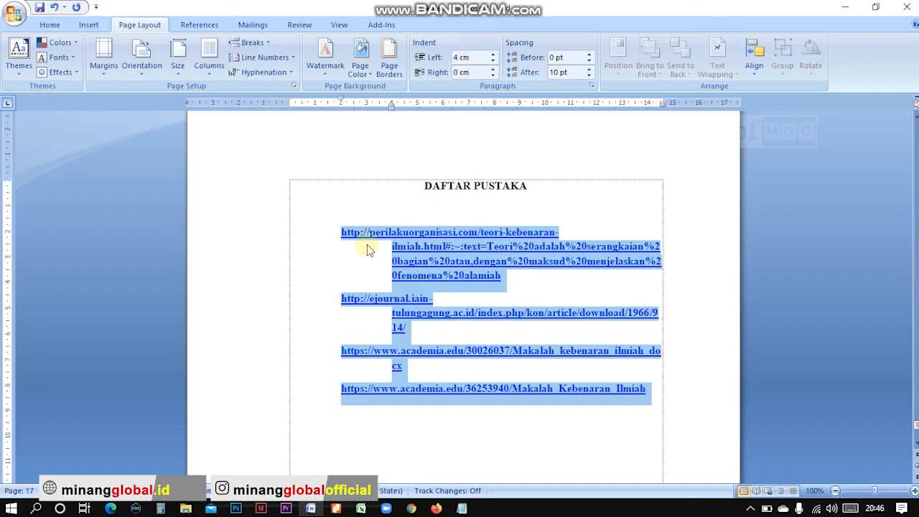
{"action": "key", "text": "ctrl+shift+m"}
{"action": "key", "text": "ctrl+shift+m"}
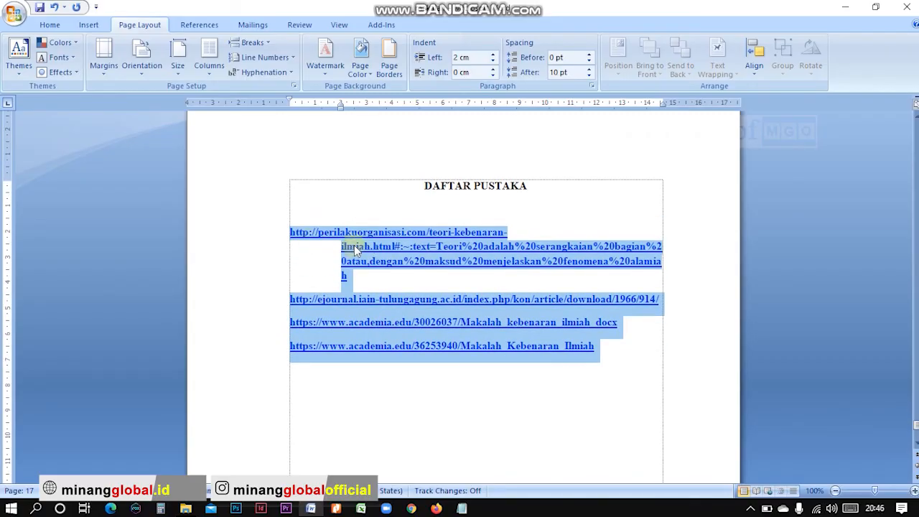
{"action": "left_click", "coordinate": [342, 247]}
{"action": "left_click_drag", "start_coordinate": [342, 246], "coordinate": [352, 275]}
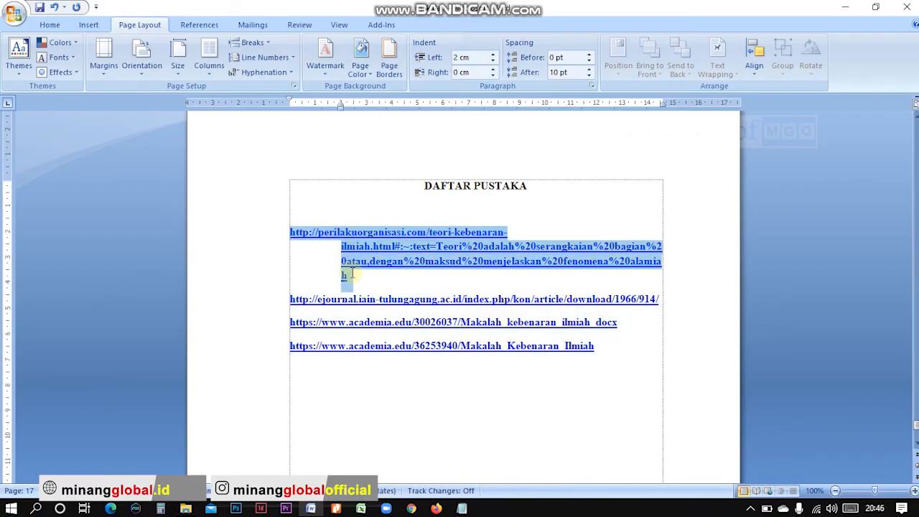
{"action": "left_click", "coordinate": [283, 219]}
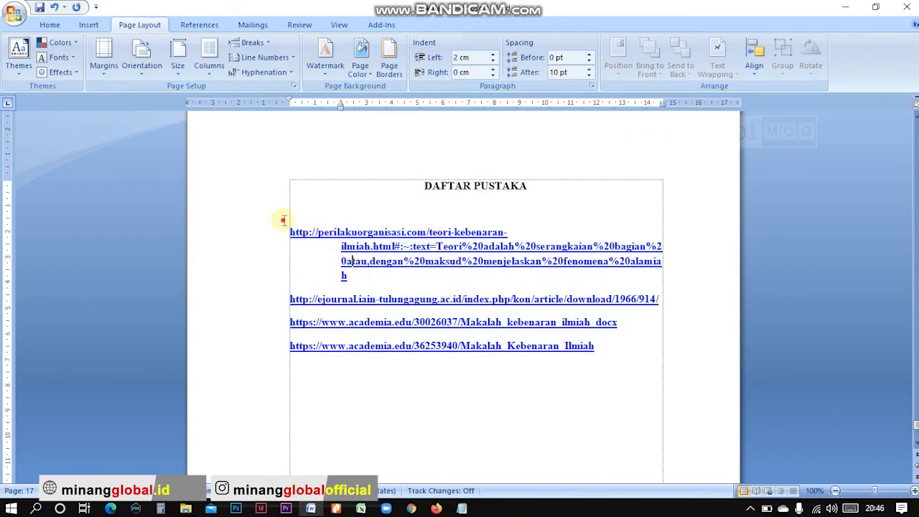
{"action": "left_click_drag", "start_coordinate": [284, 219], "coordinate": [595, 348]}
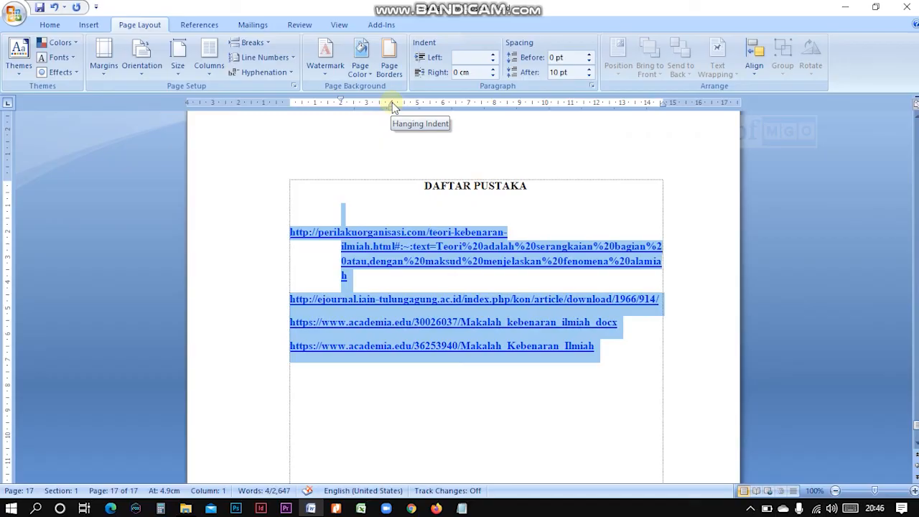
{"action": "left_click", "coordinate": [359, 215]}
Give the first web reference a 1.25 cm hanging indent using the ruler
{"action": "left_click", "coordinate": [356, 246]}
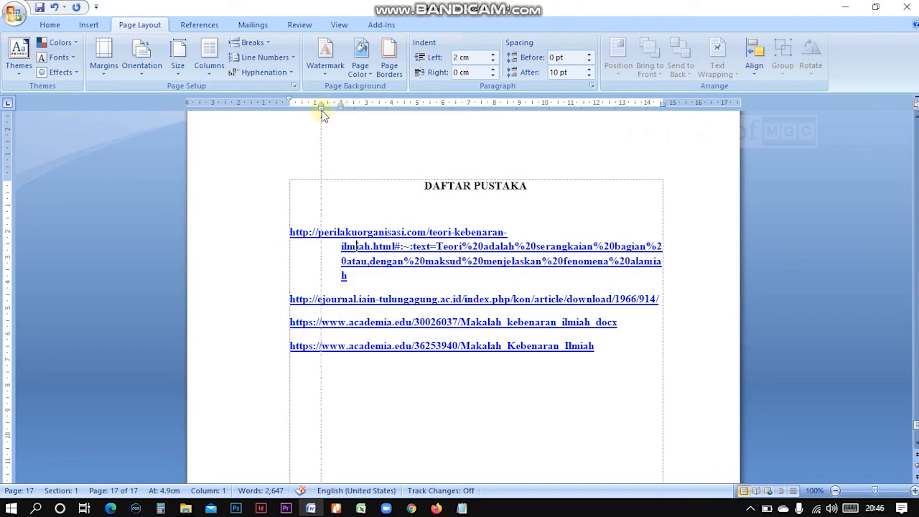
{"action": "left_click_drag", "start_coordinate": [321, 115], "coordinate": [320, 115]}
{"action": "scroll", "coordinate": [480, 304], "scroll_direction": "down", "scroll_amount": 8}
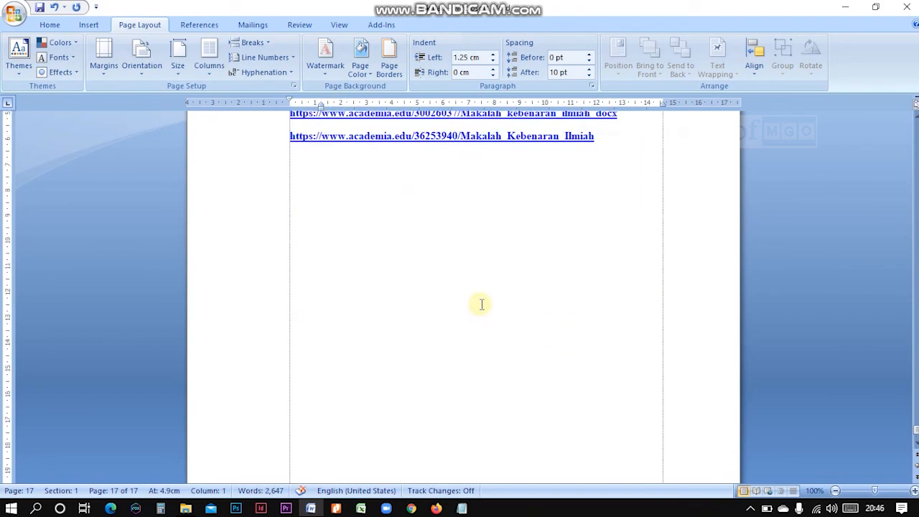
{"action": "scroll", "coordinate": [480, 304], "scroll_direction": "up", "scroll_amount": 6}
{"action": "scroll", "coordinate": [483, 303], "scroll_direction": "up", "scroll_amount": 3}
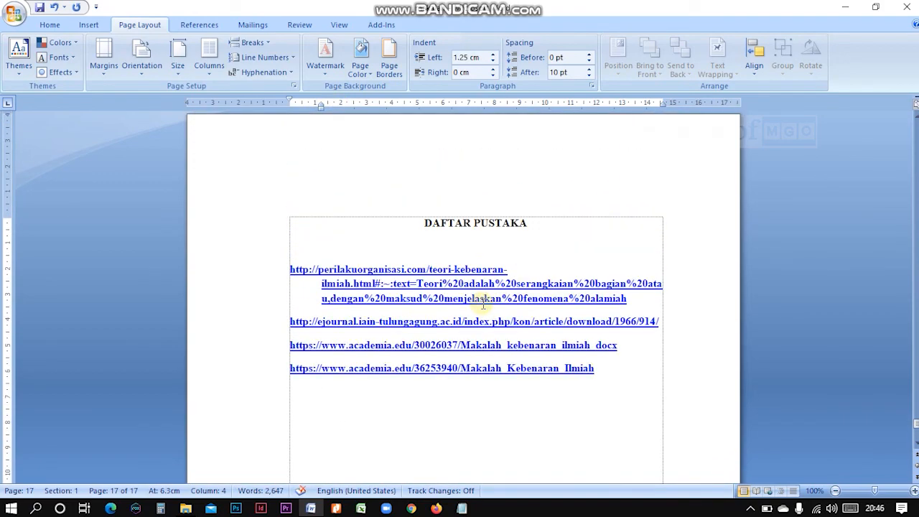
{"action": "left_click_drag", "start_coordinate": [915, 443], "coordinate": [911, 118]}
{"action": "scroll", "coordinate": [525, 221], "scroll_direction": "down", "scroll_amount": 20}
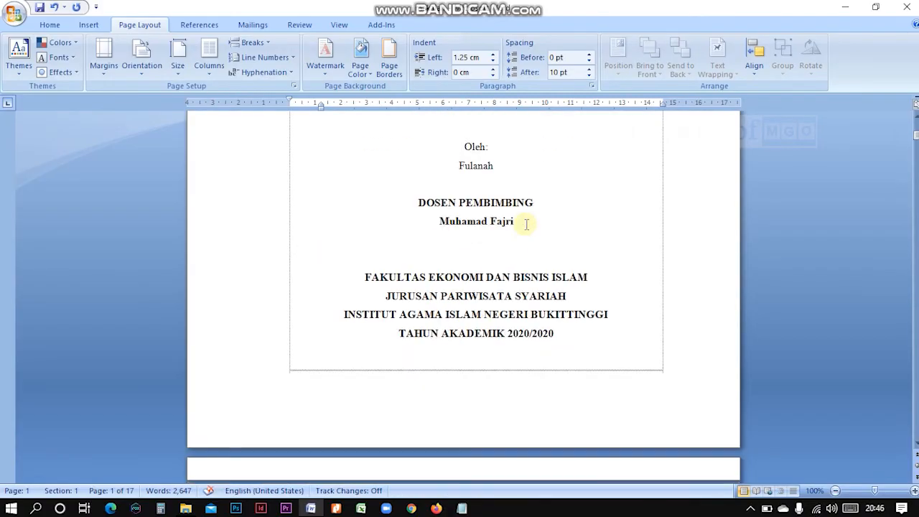
{"action": "scroll", "coordinate": [526, 223], "scroll_direction": "down", "scroll_amount": 20}
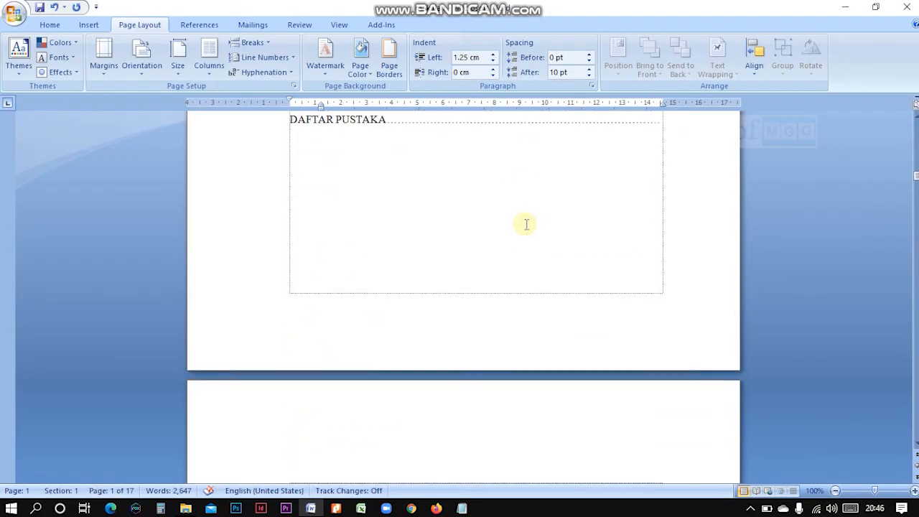
{"action": "scroll", "coordinate": [526, 223], "scroll_direction": "down", "scroll_amount": 20}
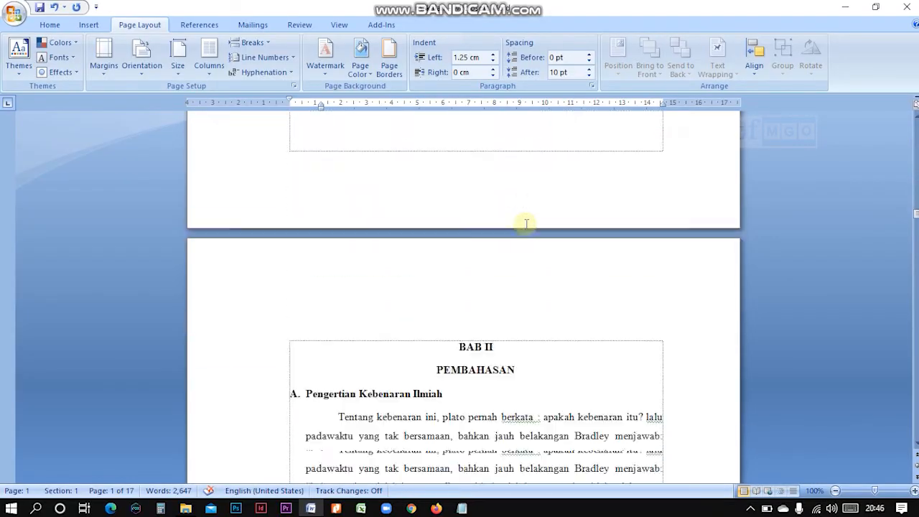
{"action": "scroll", "coordinate": [526, 223], "scroll_direction": "down", "scroll_amount": 20}
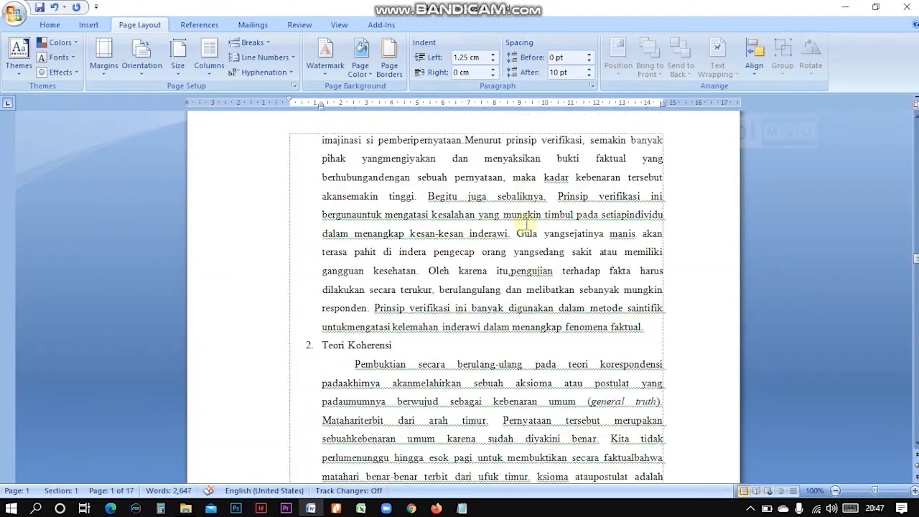
{"action": "scroll", "coordinate": [526, 223], "scroll_direction": "down", "scroll_amount": 20}
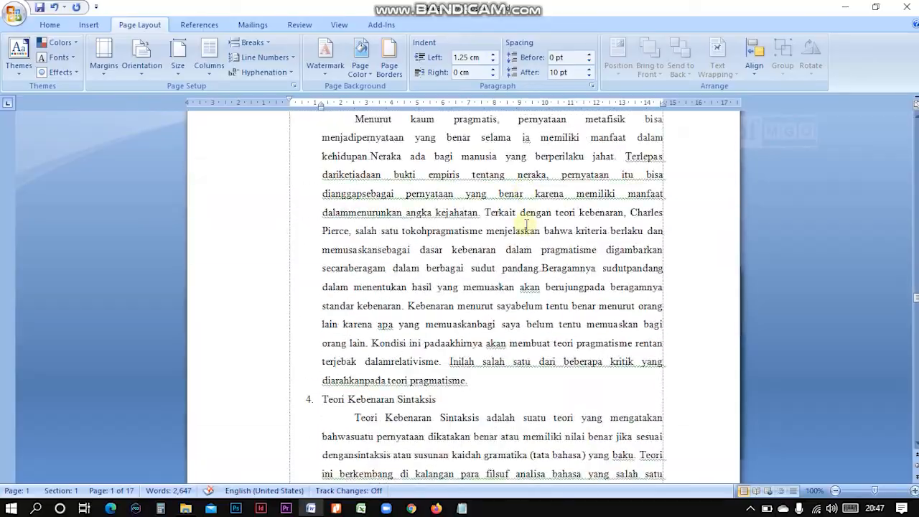
{"action": "scroll", "coordinate": [526, 224], "scroll_direction": "down", "scroll_amount": 20}
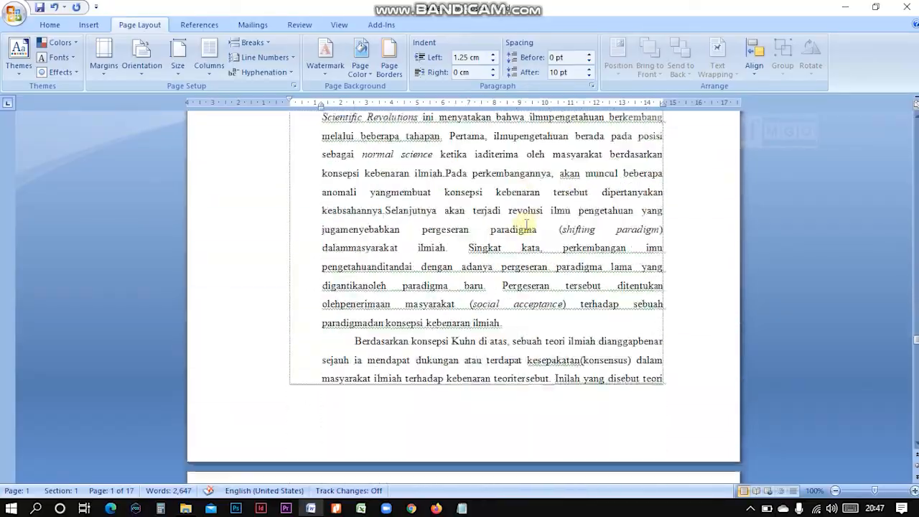
{"action": "scroll", "coordinate": [526, 223], "scroll_direction": "down", "scroll_amount": 20}
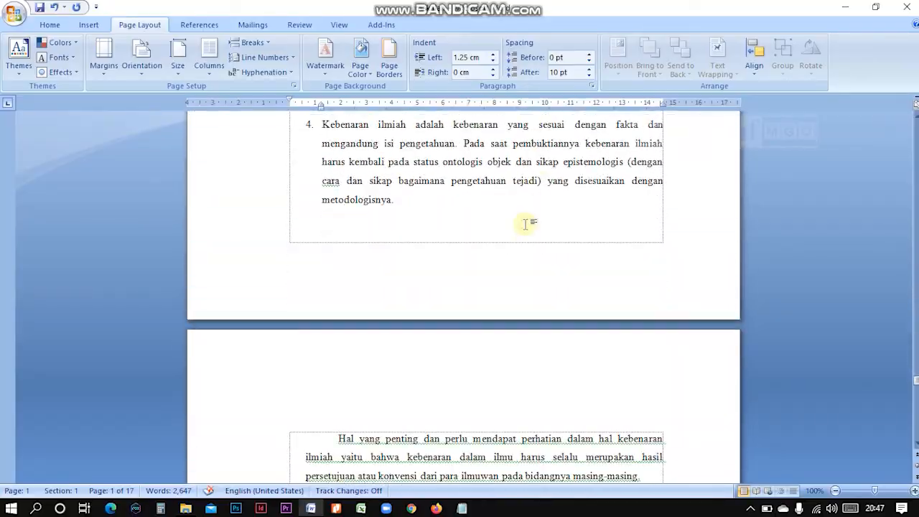
{"action": "scroll", "coordinate": [526, 223], "scroll_direction": "down", "scroll_amount": 20}
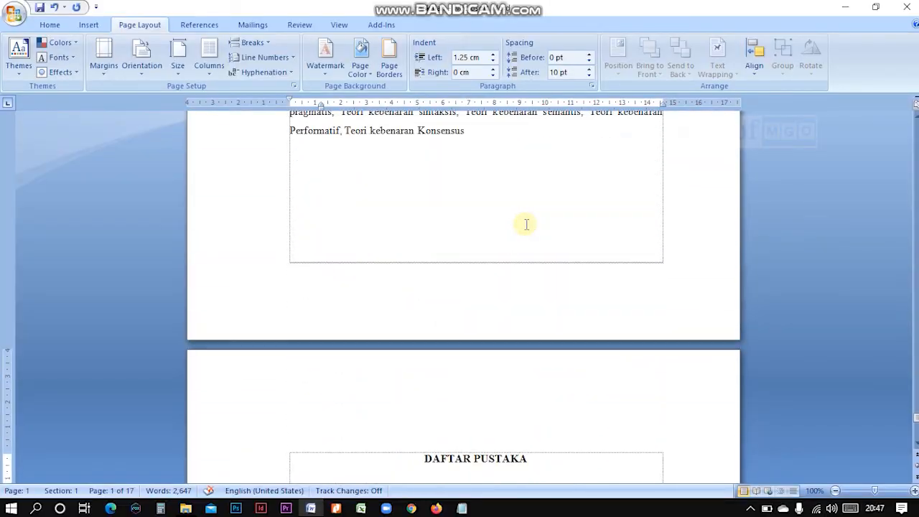